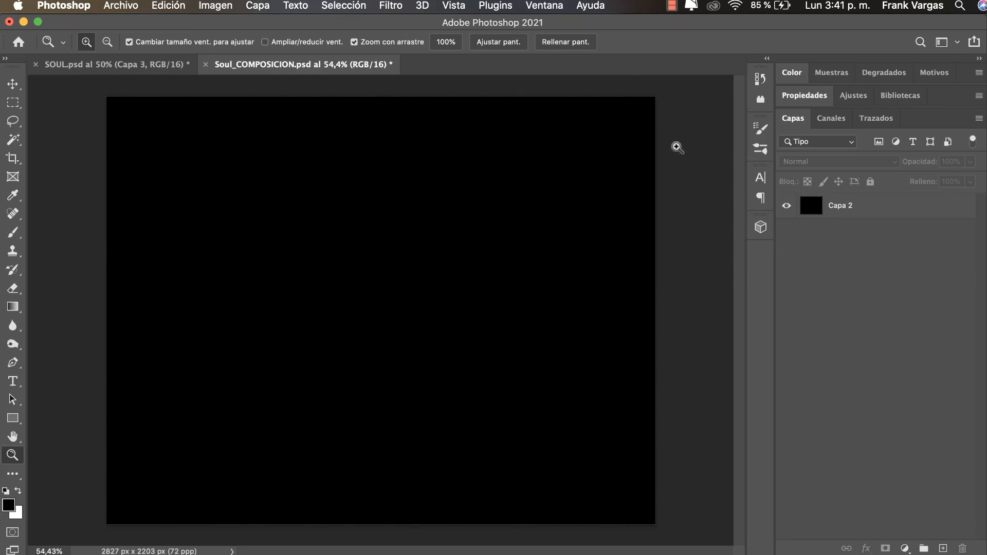
# Bring the Soul_kames_2.5 render pass files from the RENDER SOUL folder into the Soul_COMPOSICION.psd document
pyautogui.press('v')
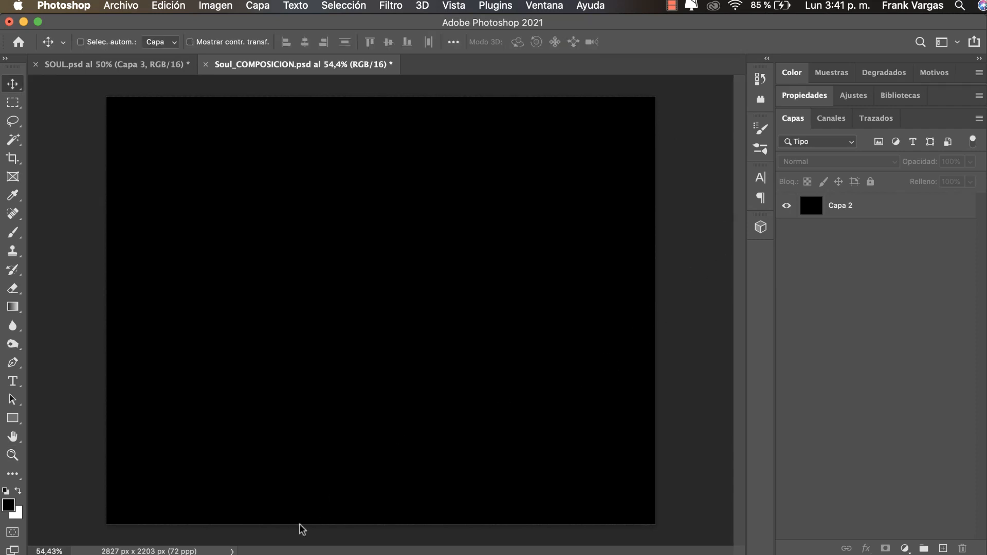
pyautogui.click(272, 554)
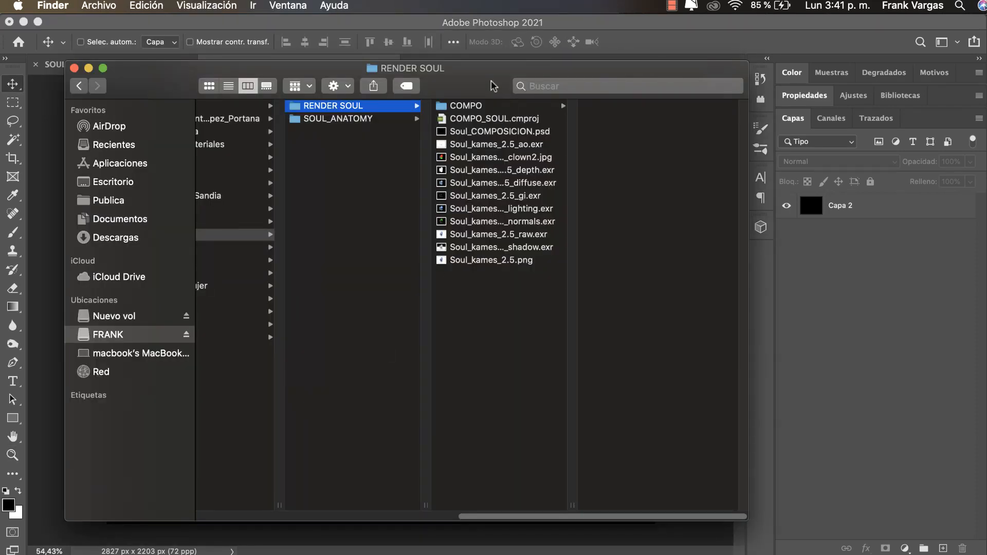
pyautogui.moveTo(492, 83); pyautogui.dragTo(149, 143)
pyautogui.moveTo(164, 344); pyautogui.dragTo(547, 230)
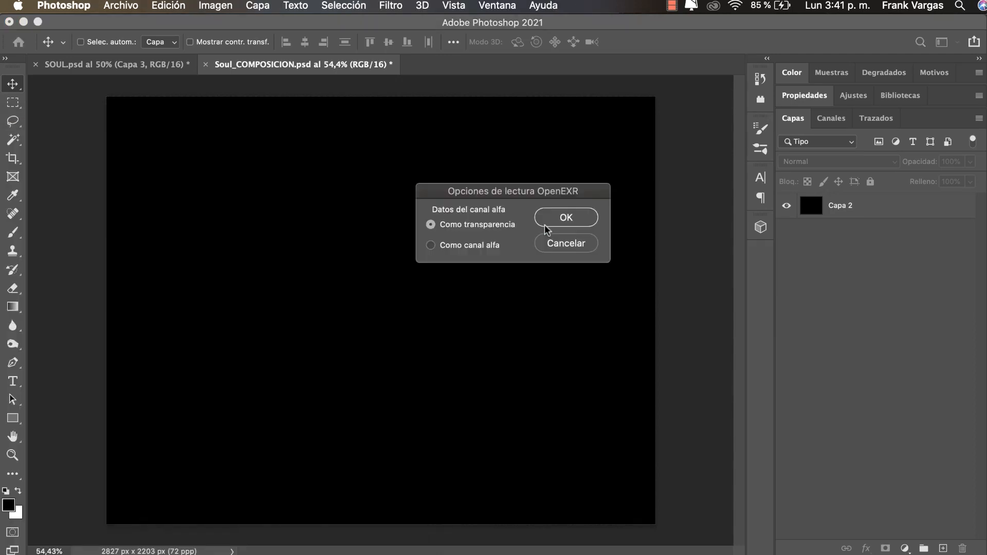
# Place each render pass as its own layer at 100% scale, reading the OpenEXR alpha data as transparency
pyautogui.click(573, 218)
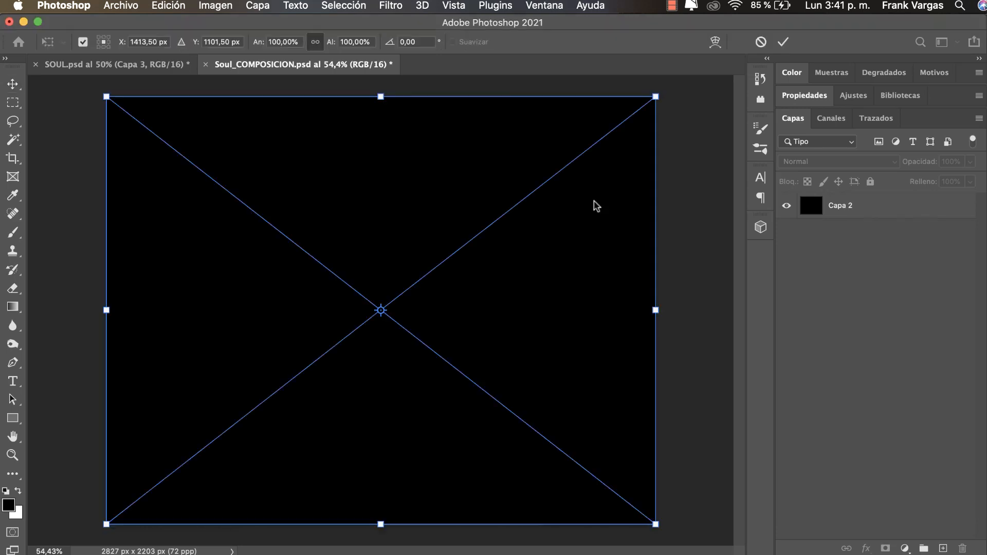
pyautogui.press('Return')
pyautogui.press('Return')
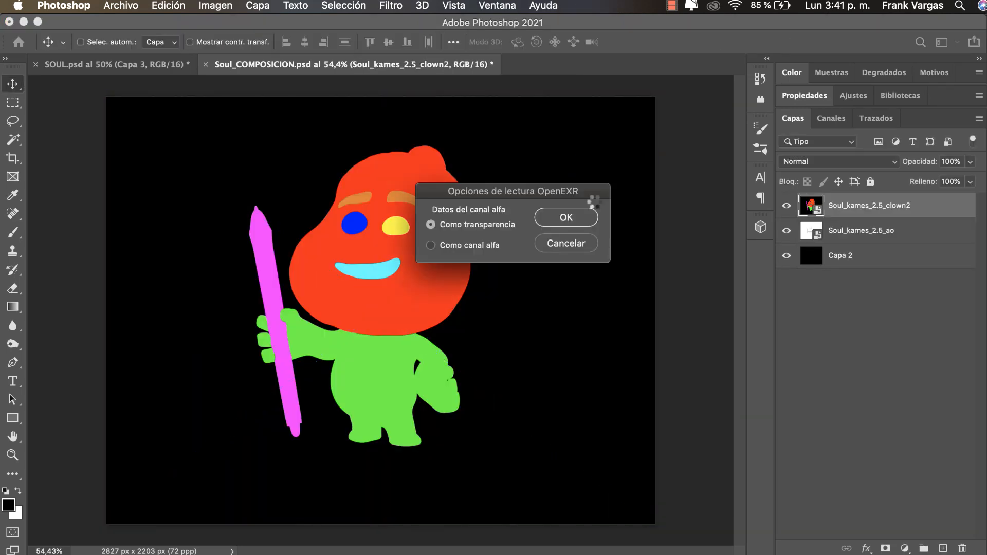
pyautogui.press('Return')
pyautogui.press('Return')
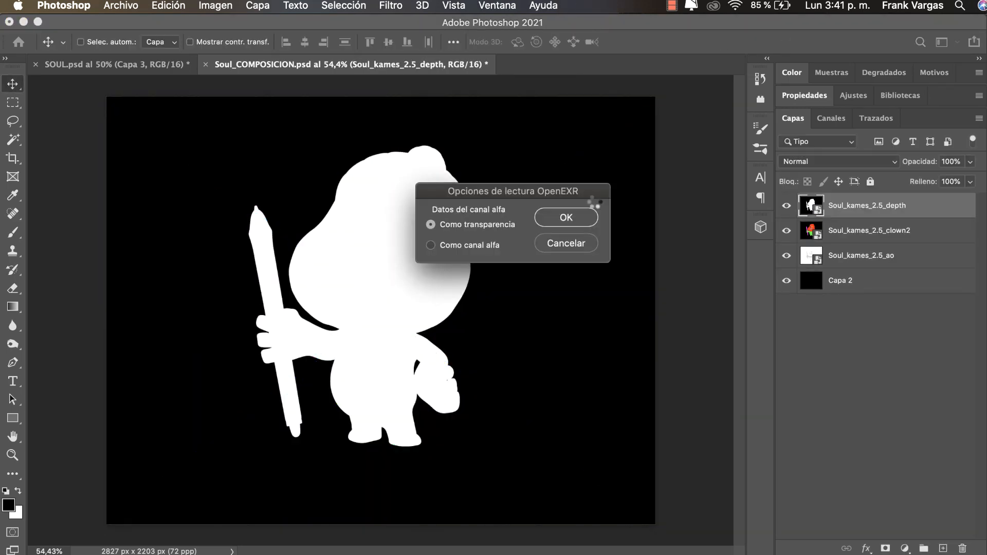
pyautogui.press('Return')
pyautogui.press('Return')
pyautogui.press('Return')
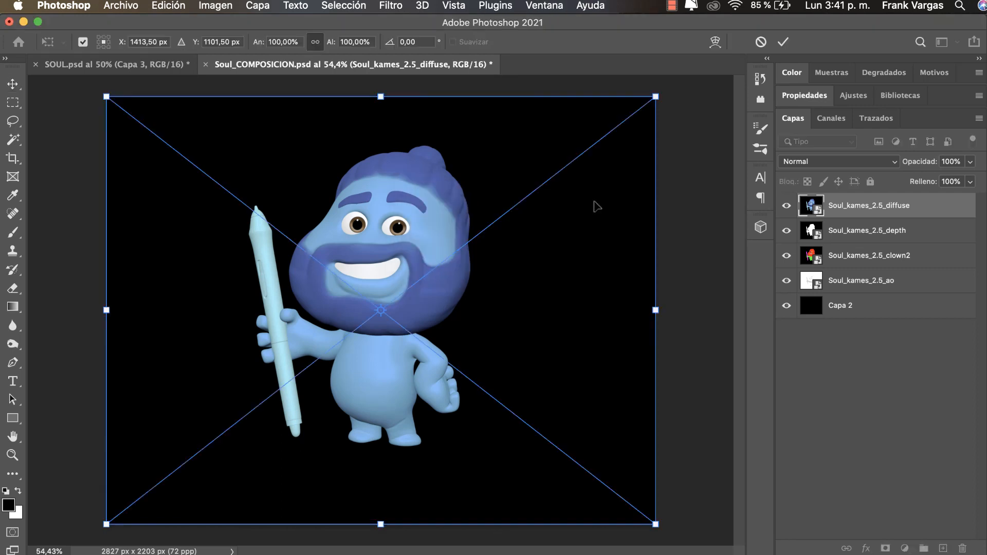
pyautogui.press('Return')
pyautogui.press('Return')
pyautogui.press('Return')
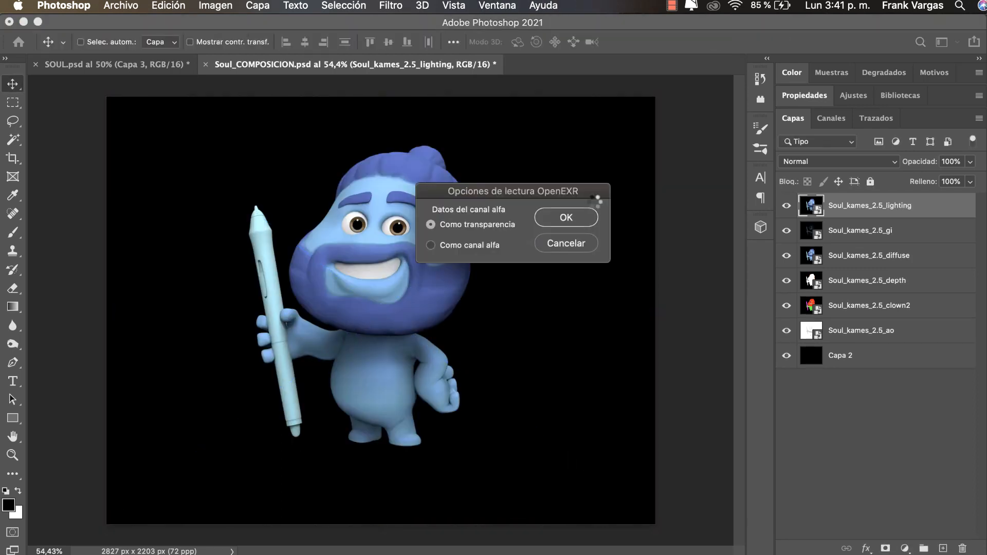
pyautogui.press('Return')
pyautogui.press('Return')
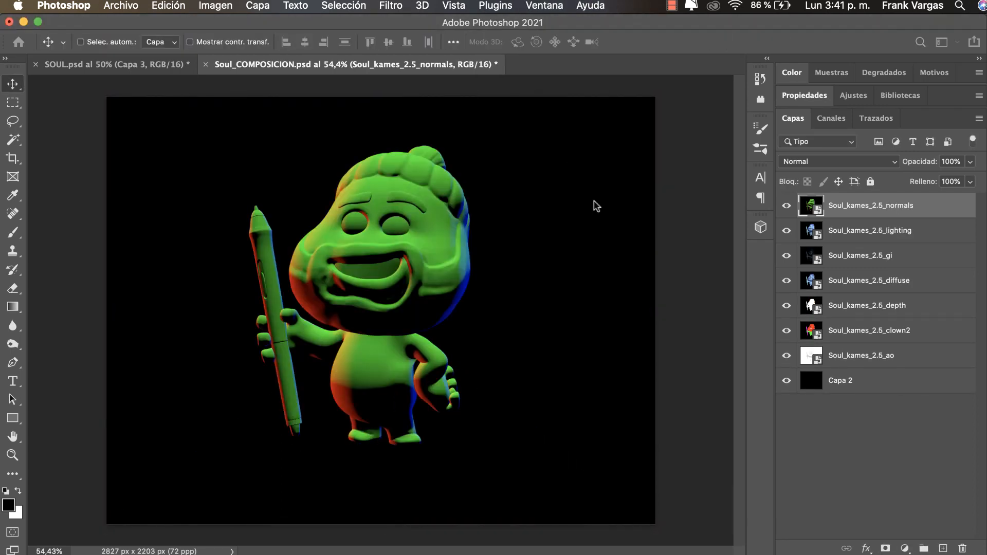
pyautogui.press('Return')
pyautogui.press('Return')
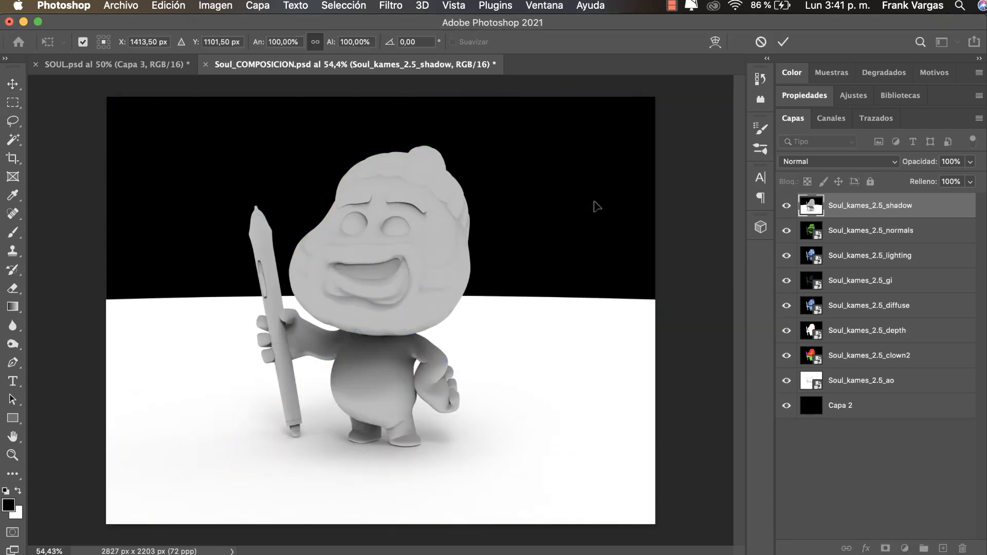
pyautogui.press('Return')
pyautogui.press('Return')
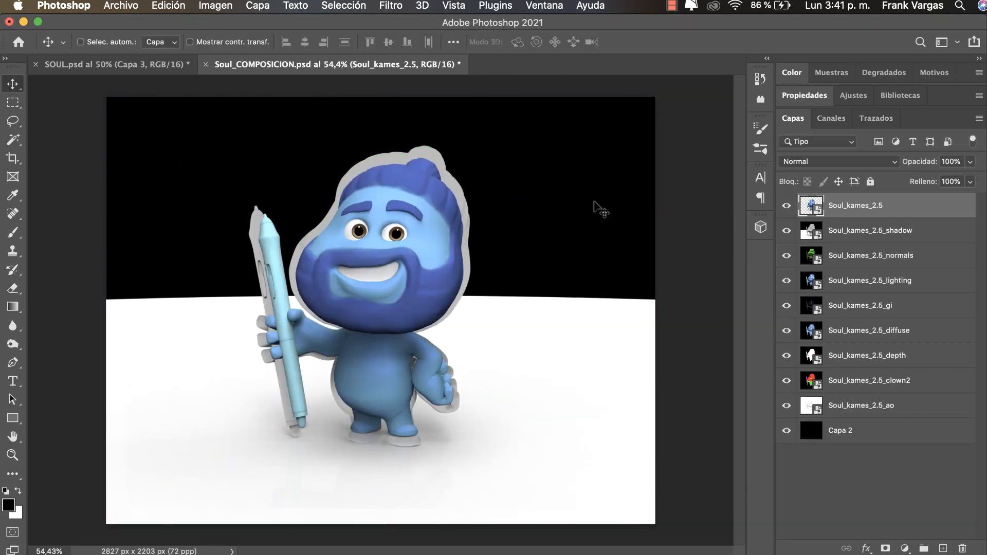
# Hide every render pass layer except Soul_kames_2.5_diffuse, keeping the black Capa 2 background visible
pyautogui.click(786, 206)
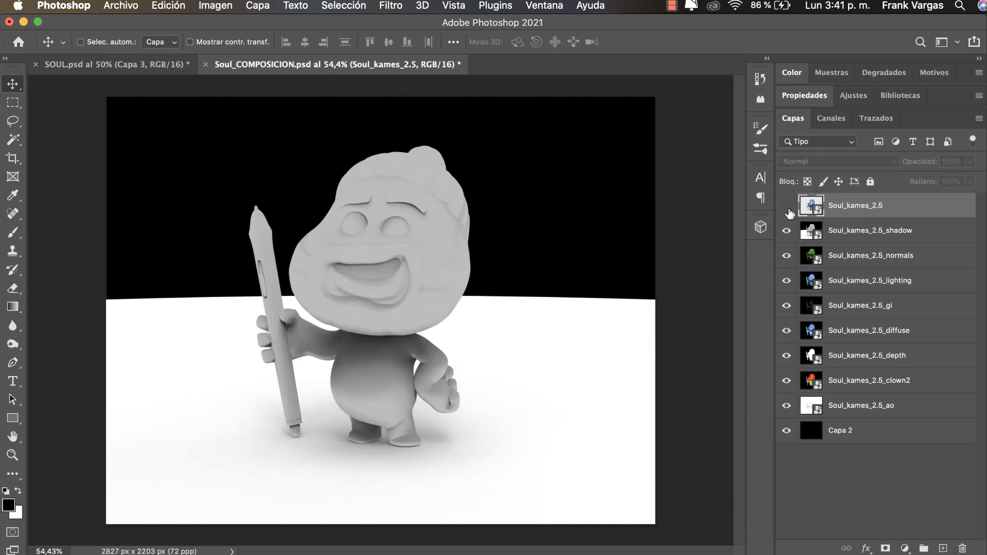
pyautogui.click(786, 233)
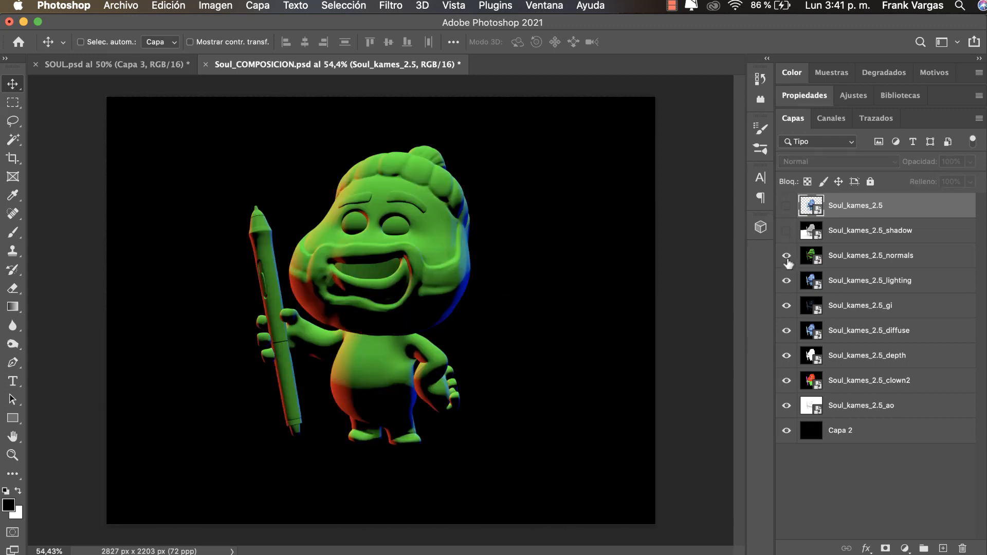
pyautogui.click(787, 257)
pyautogui.click(786, 280)
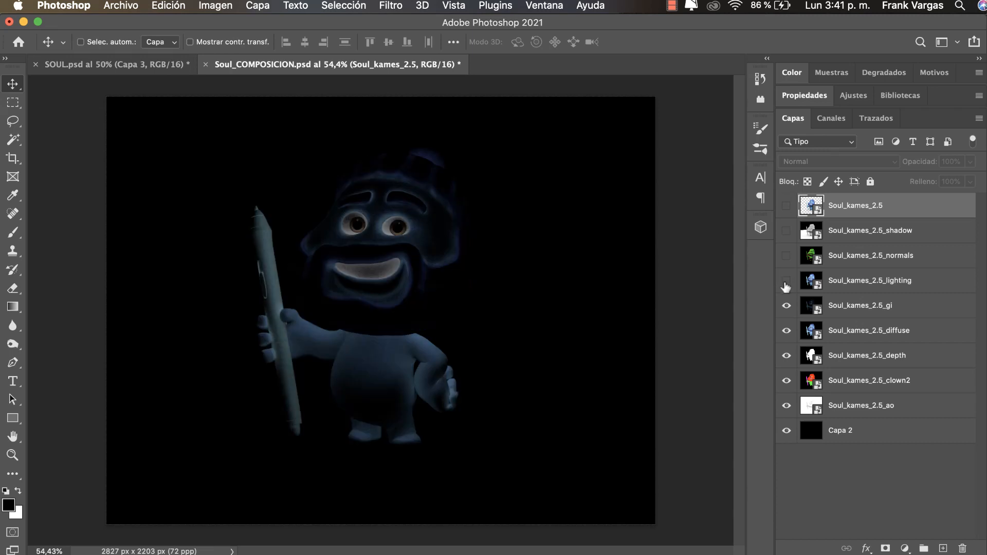
pyautogui.click(786, 307)
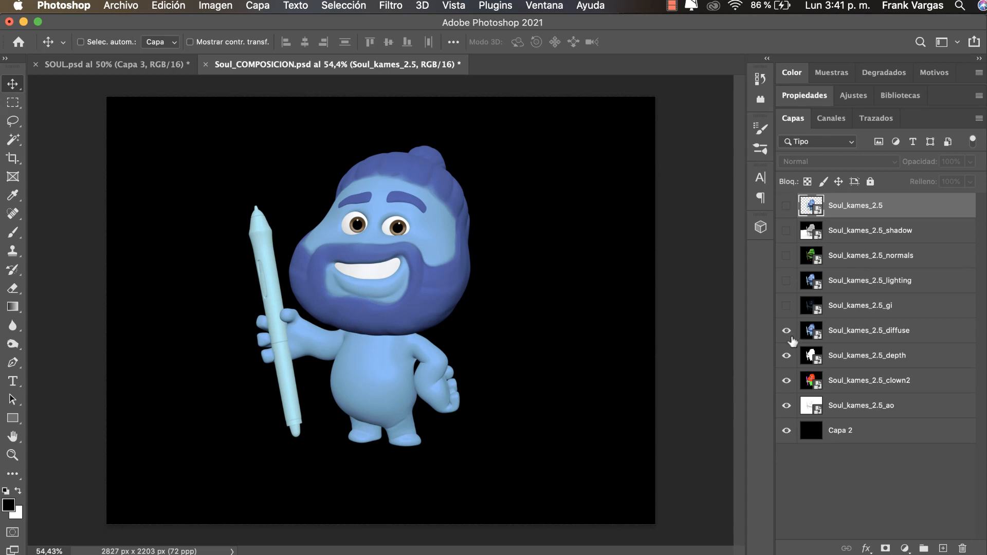
pyautogui.click(787, 331)
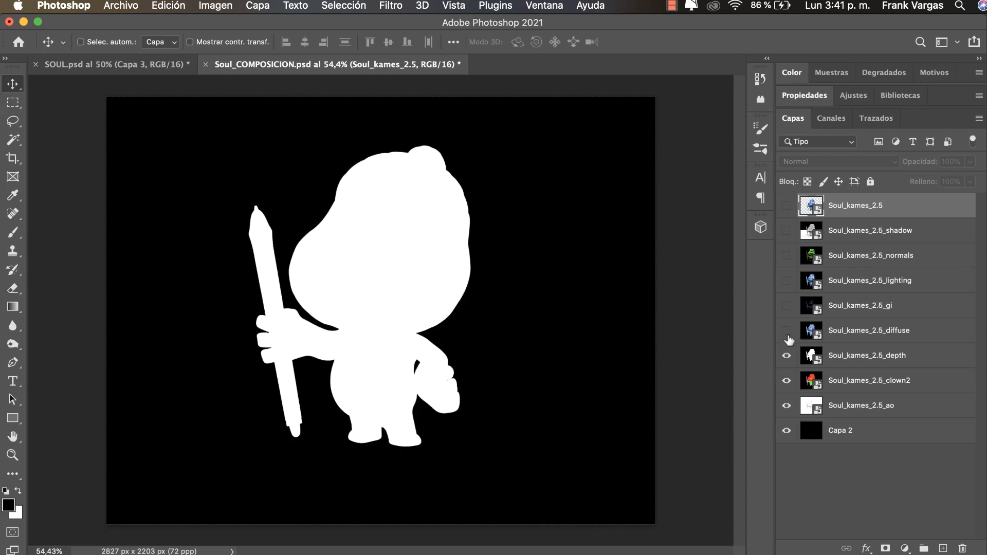
pyautogui.click(786, 356)
pyautogui.click(787, 381)
pyautogui.click(786, 406)
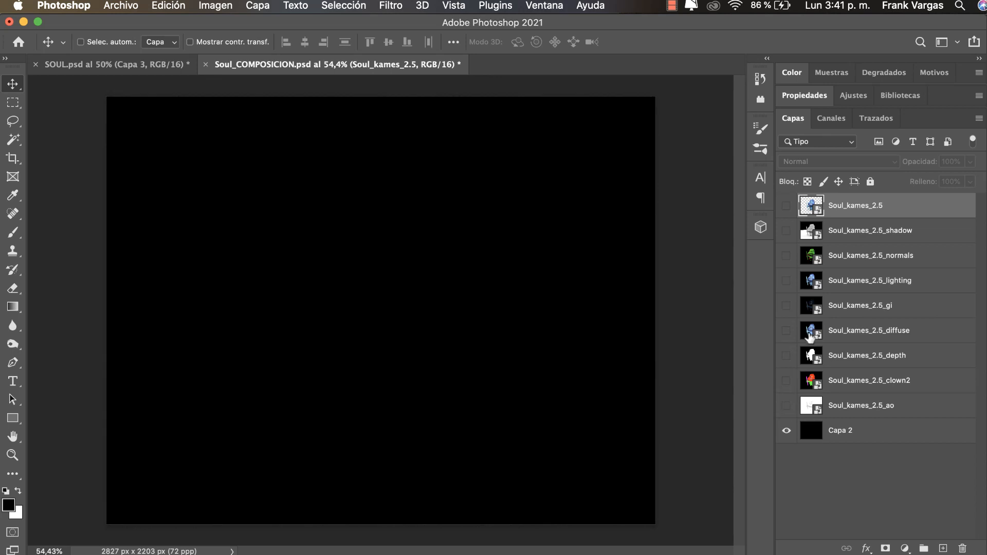
pyautogui.click(787, 331)
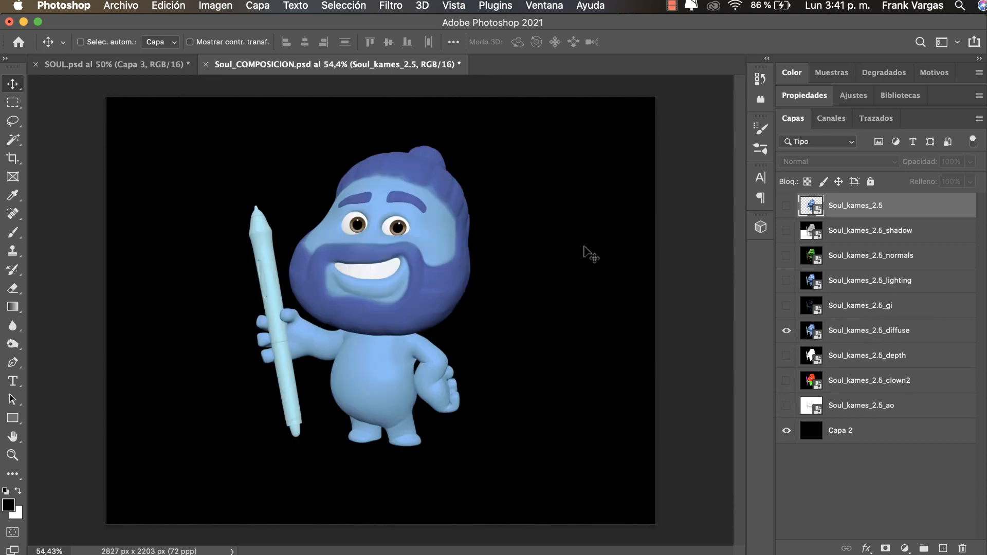
# Show the Soul_kames_2.5_depth layer and move it directly above the diffuse layer, comparing its silhouette with the character
pyautogui.press('z')
pyautogui.moveTo(447, 262)
pyautogui.mouseDown()
pyautogui.moveTo(464, 265)
pyautogui.moveTo(456, 269)
pyautogui.mouseUp()
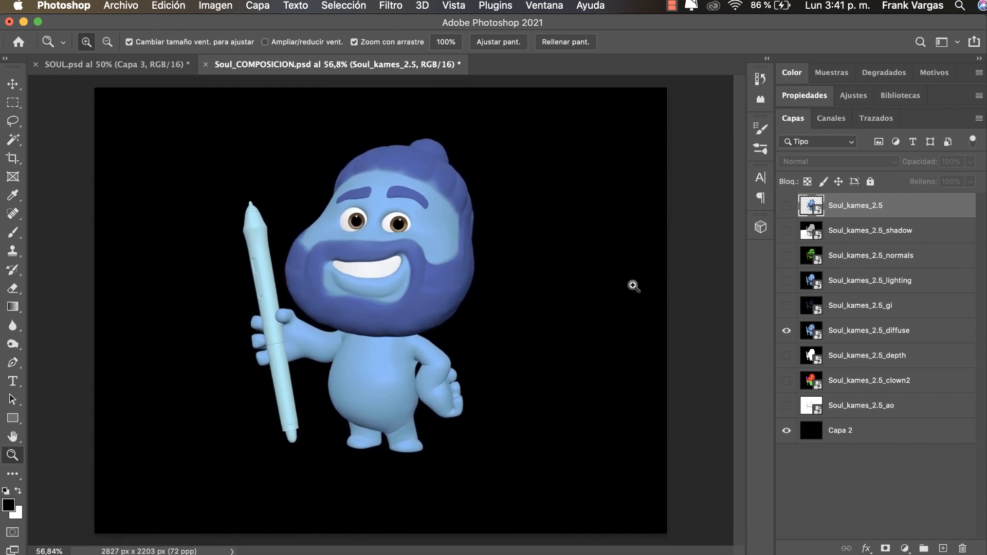
pyautogui.moveTo(588, 302); pyautogui.dragTo(599, 301)
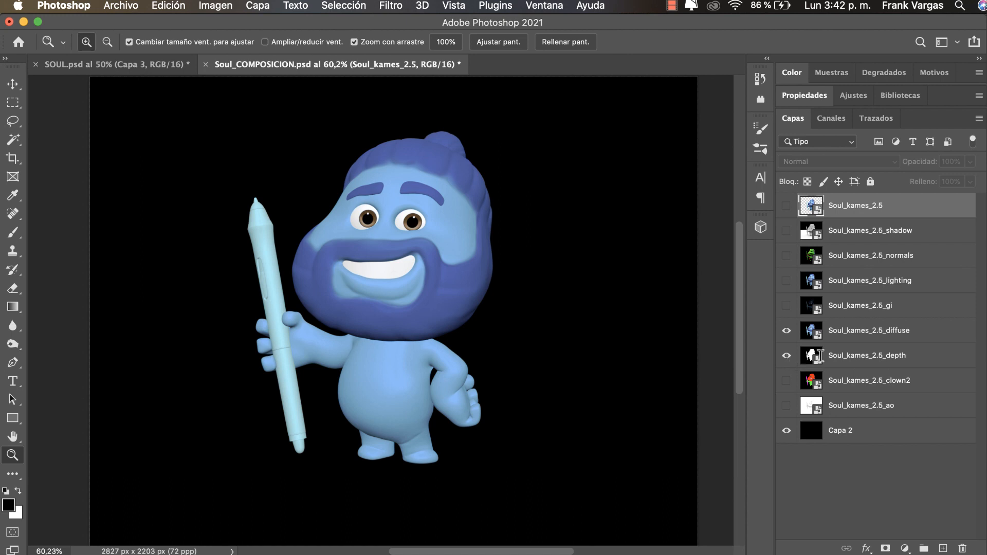
pyautogui.click(869, 361)
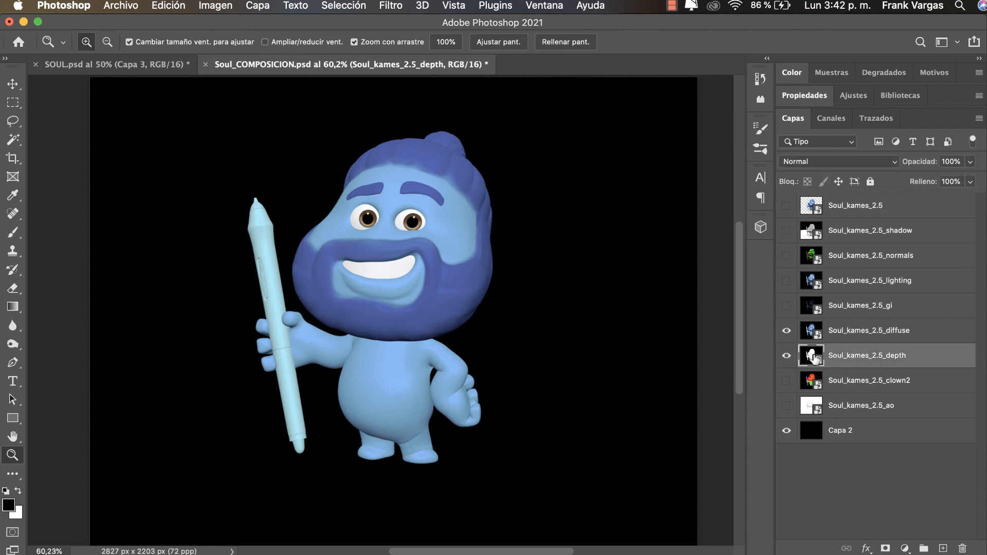
pyautogui.moveTo(815, 359); pyautogui.dragTo(836, 317)
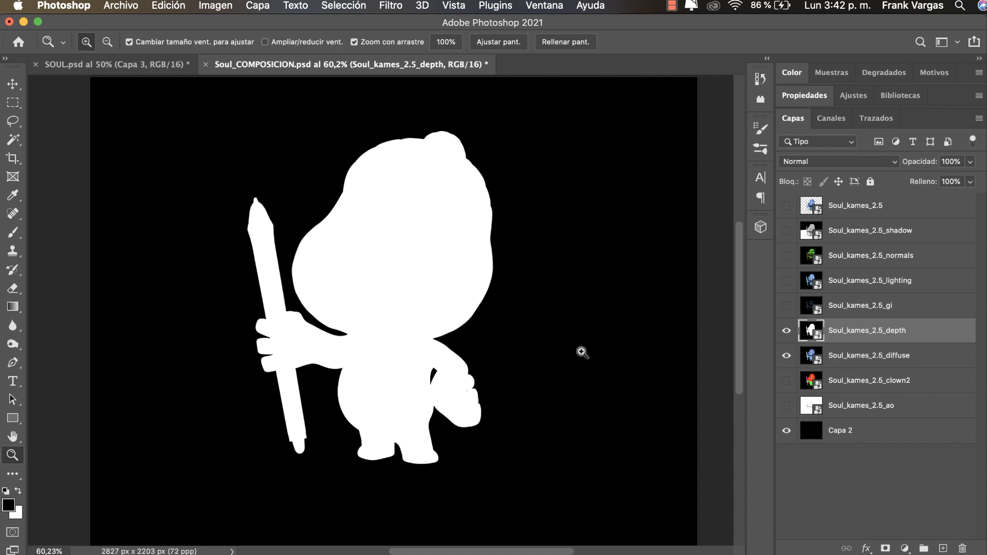
pyautogui.click(786, 330)
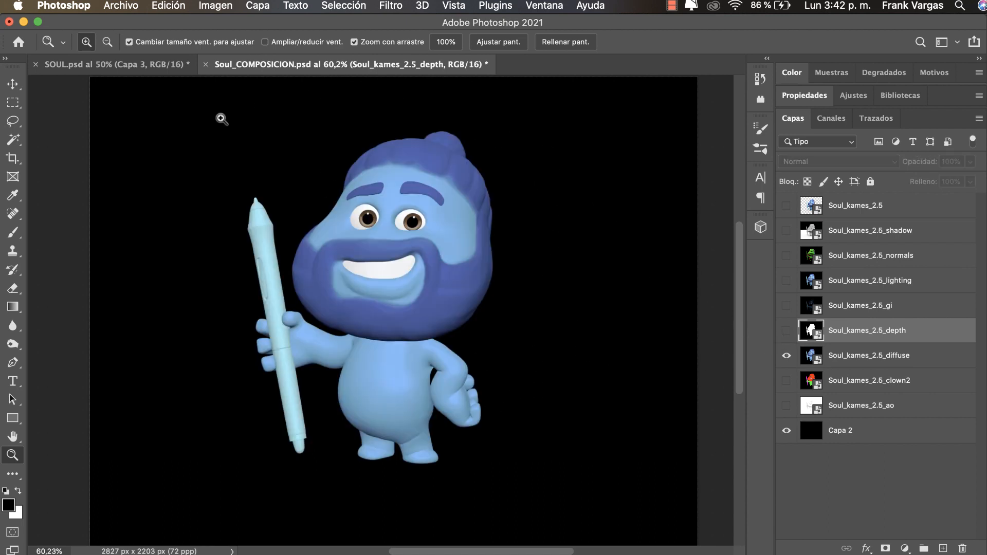
pyautogui.click(787, 330)
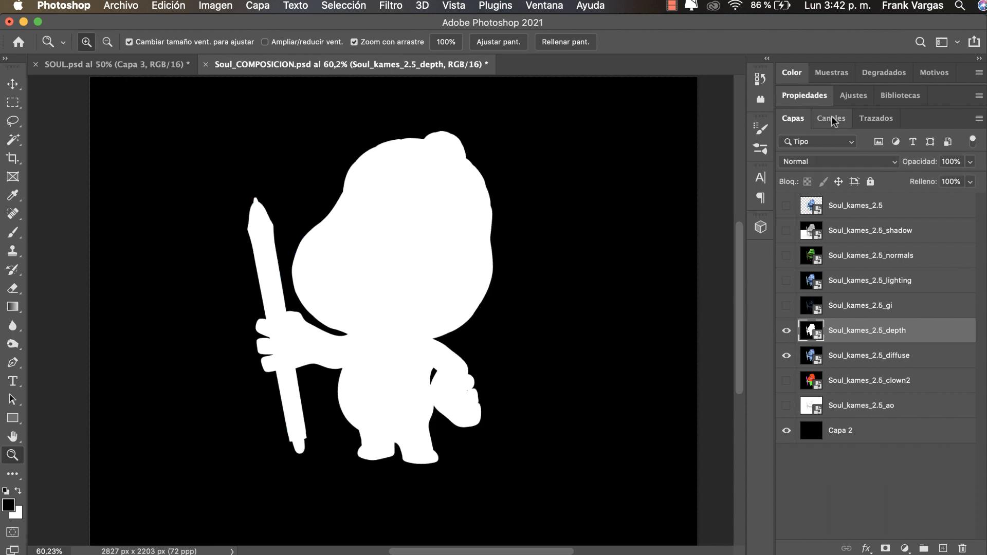
# Load the depth pass's white silhouette as a selection from its channels, hide the depth layer, and mask the diffuse layer with the selection
pyautogui.click(832, 118)
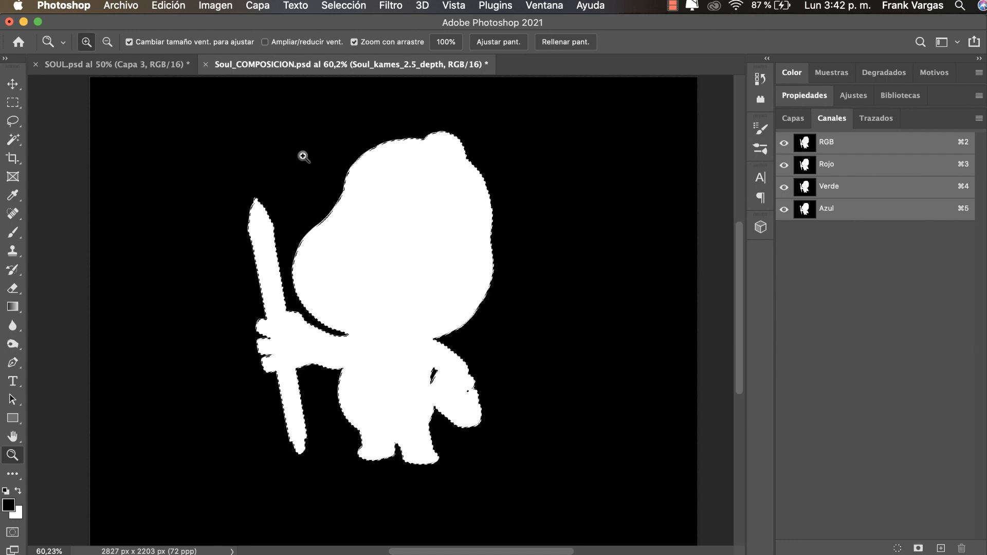
pyautogui.click(793, 119)
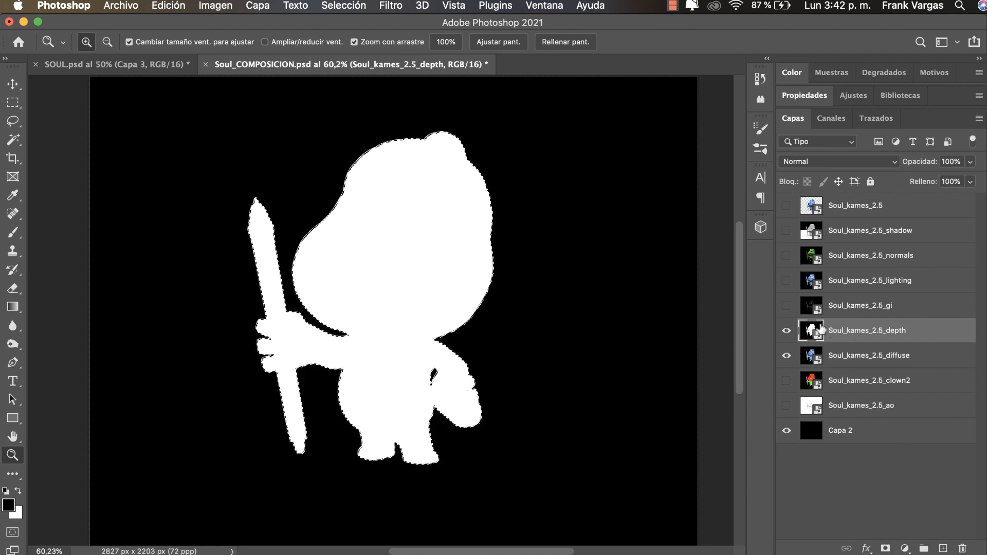
pyautogui.click(838, 358)
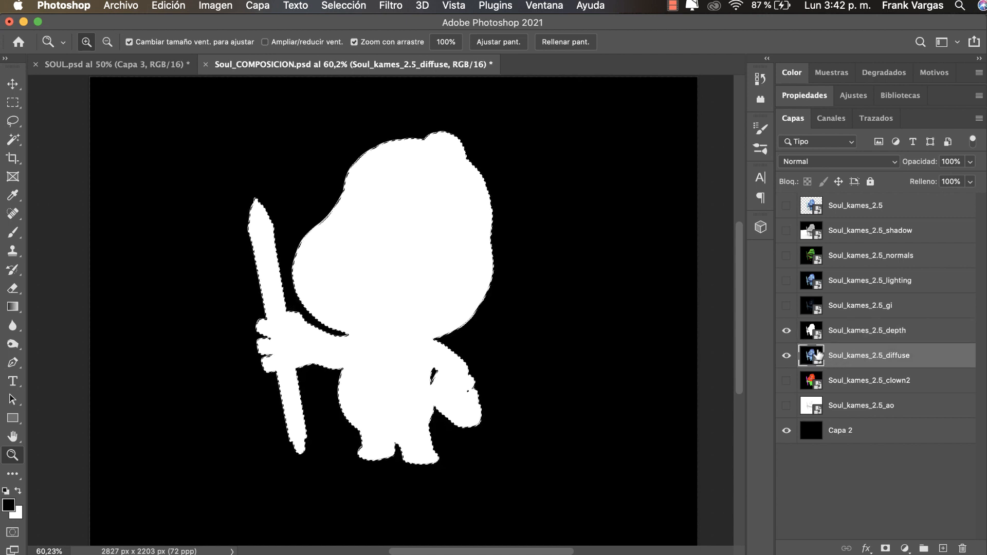
pyautogui.click(788, 331)
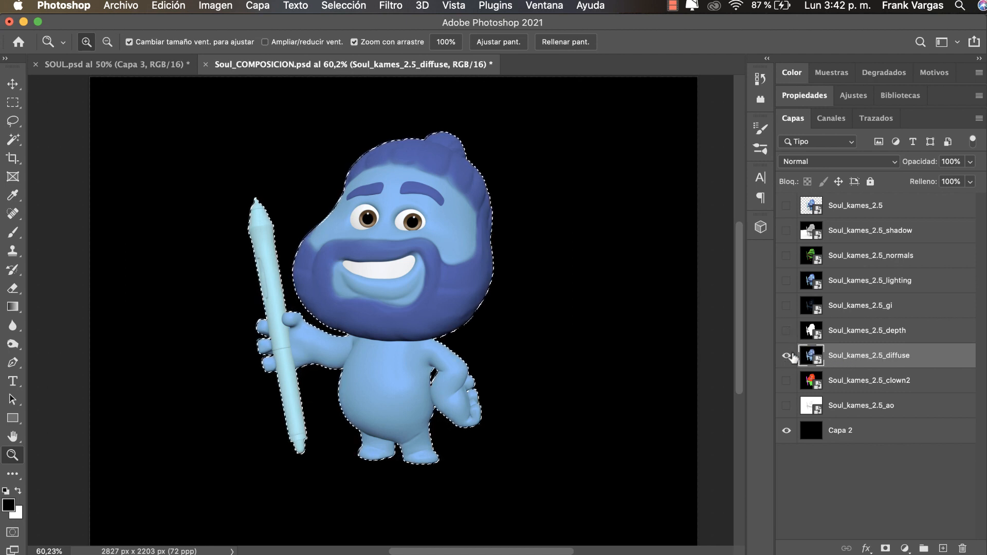
pyautogui.click(885, 548)
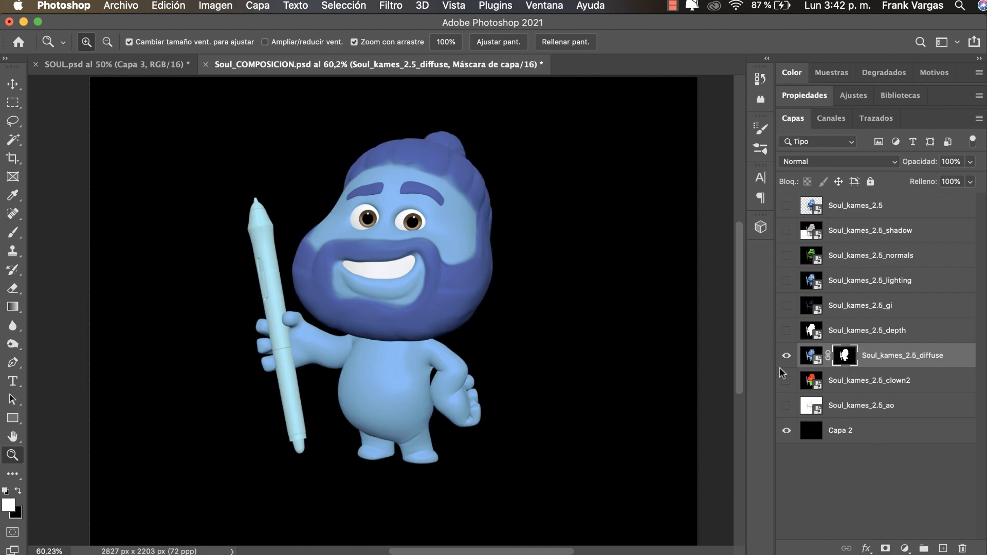
# Hide the Capa 2 background to check the masked character's cutout against transparency
pyautogui.click(787, 432)
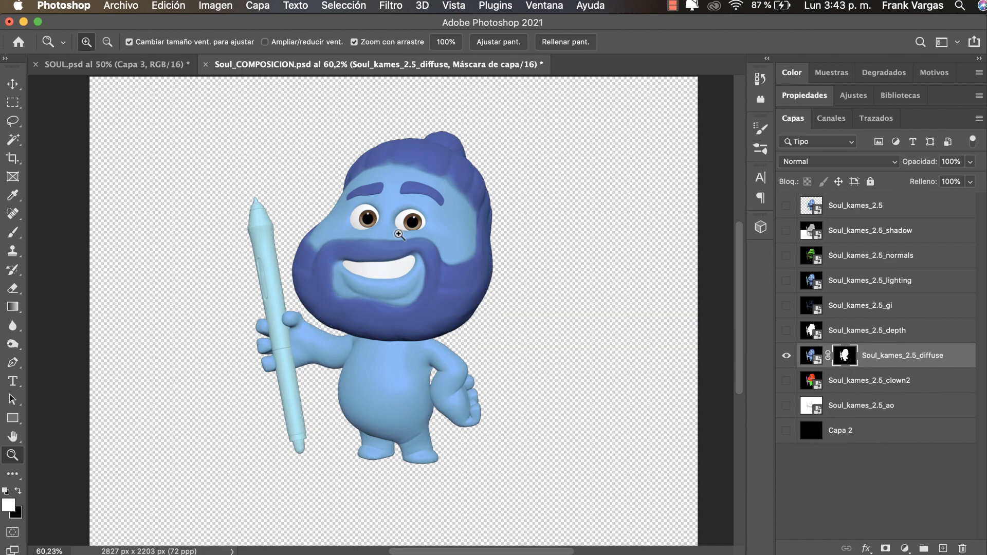
pyautogui.press('v')
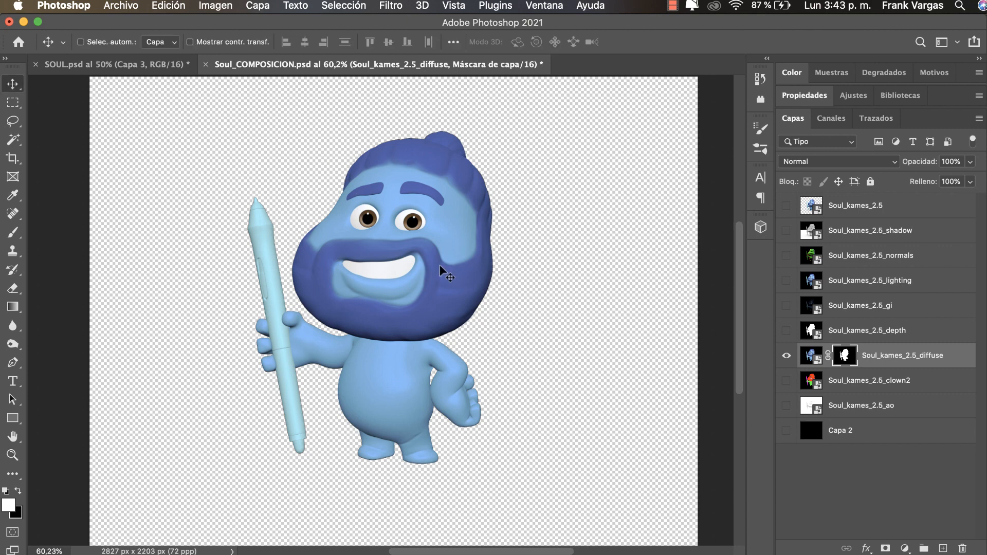
pyautogui.moveTo(457, 266)
pyautogui.mouseDown()
pyautogui.moveTo(499, 261)
pyautogui.moveTo(478, 220)
pyautogui.moveTo(469, 265)
pyautogui.moveTo(457, 266)
pyautogui.mouseUp()
# Show the Capa 2 background again and fill it with a dark bluish-purple foreground colour
pyautogui.click(869, 431)
pyautogui.click(787, 431)
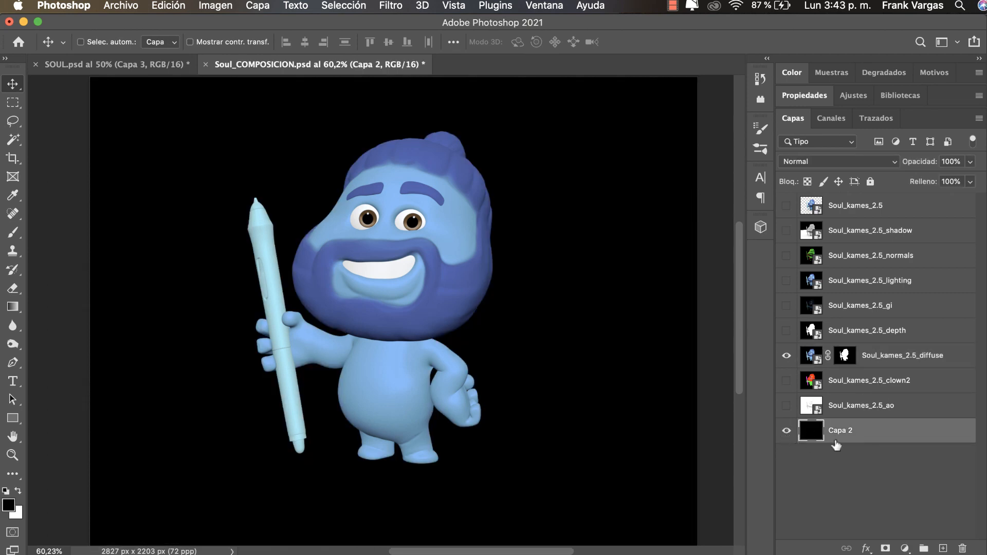
pyautogui.press('x')
pyautogui.press('i')
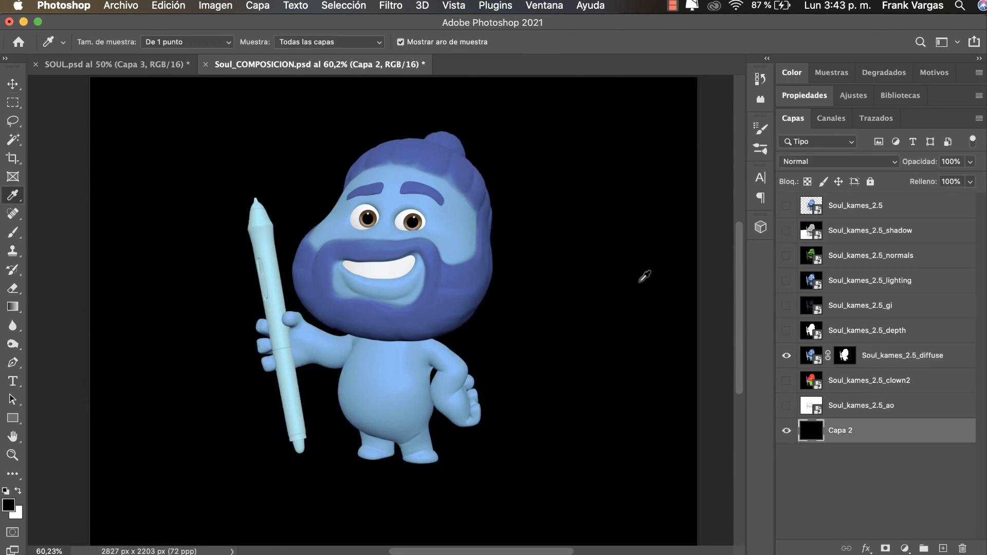
pyautogui.moveTo(644, 277); pyautogui.dragTo(546, 229)
pyautogui.hotkey('alt', 'BackSpace')
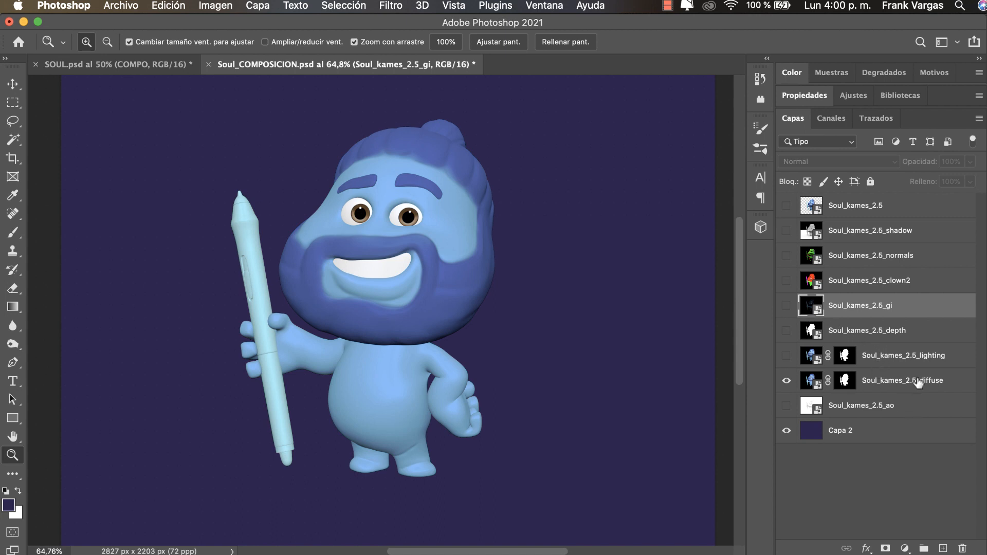
# Show the Soul_kames_2.5_lighting layer and delete its layer mask
pyautogui.click(892, 360)
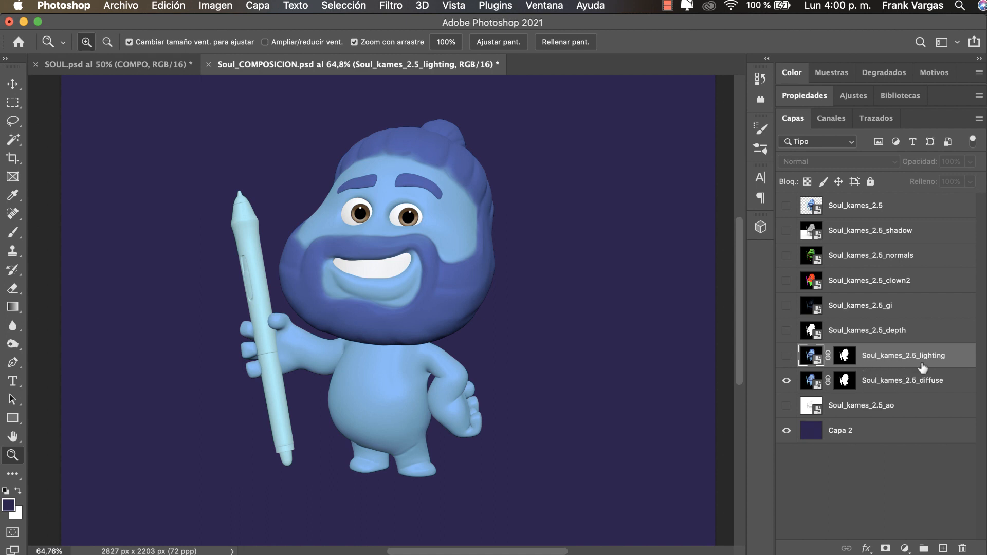
pyautogui.click(786, 356)
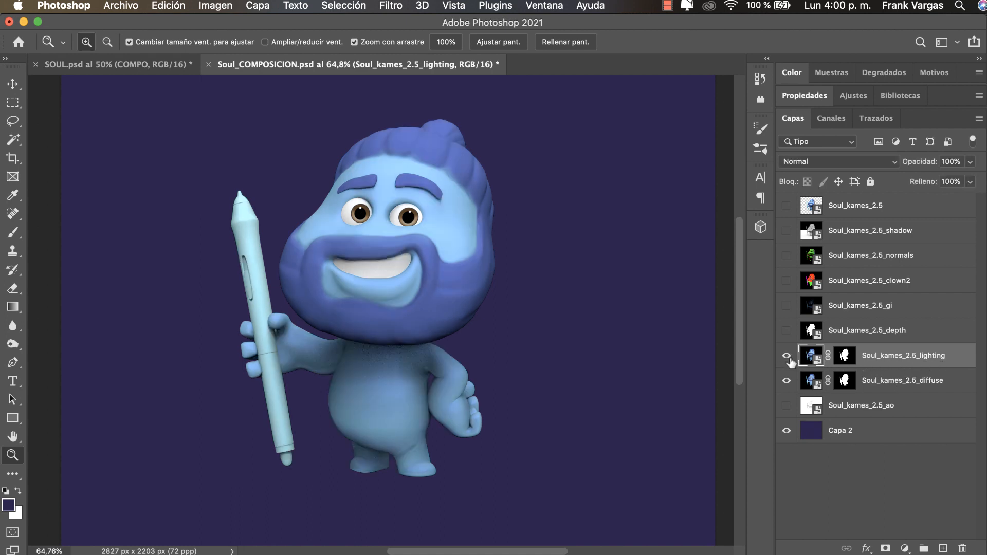
pyautogui.moveTo(845, 355)
pyautogui.mouseDown()
pyautogui.moveTo(910, 406)
pyautogui.moveTo(962, 548)
pyautogui.mouseUp()
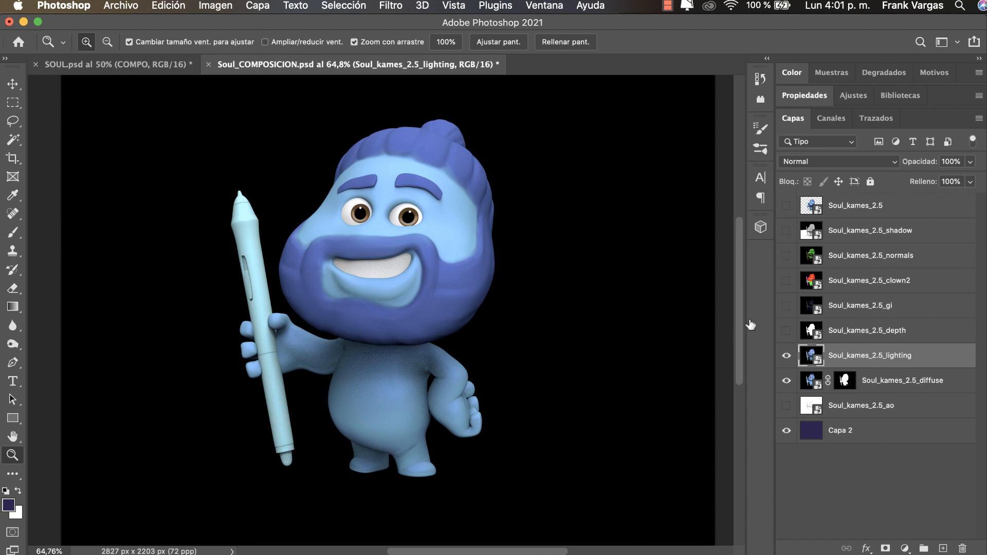
# Show and select the Soul_kames_2.5_depth layer, checking its colour channels
pyautogui.click(787, 331)
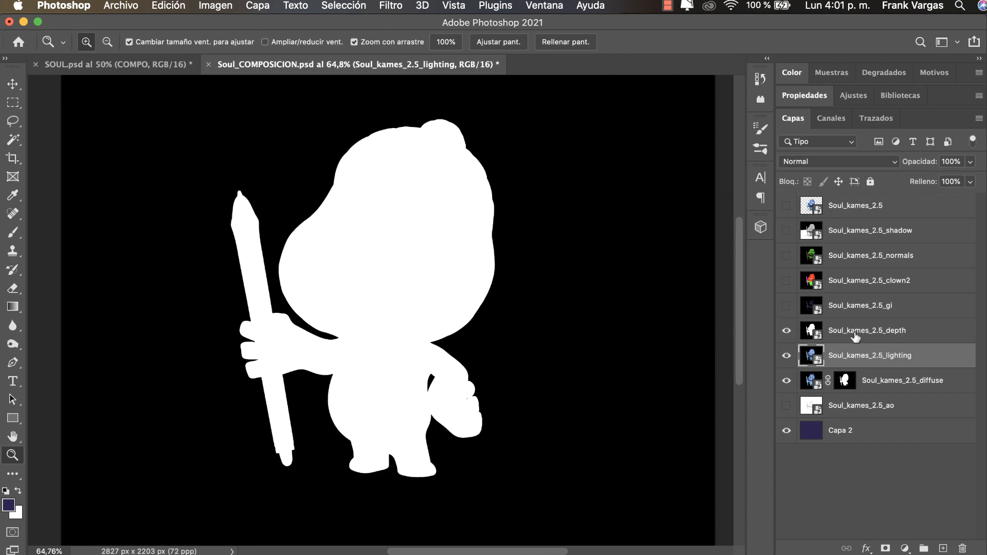
pyautogui.click(846, 336)
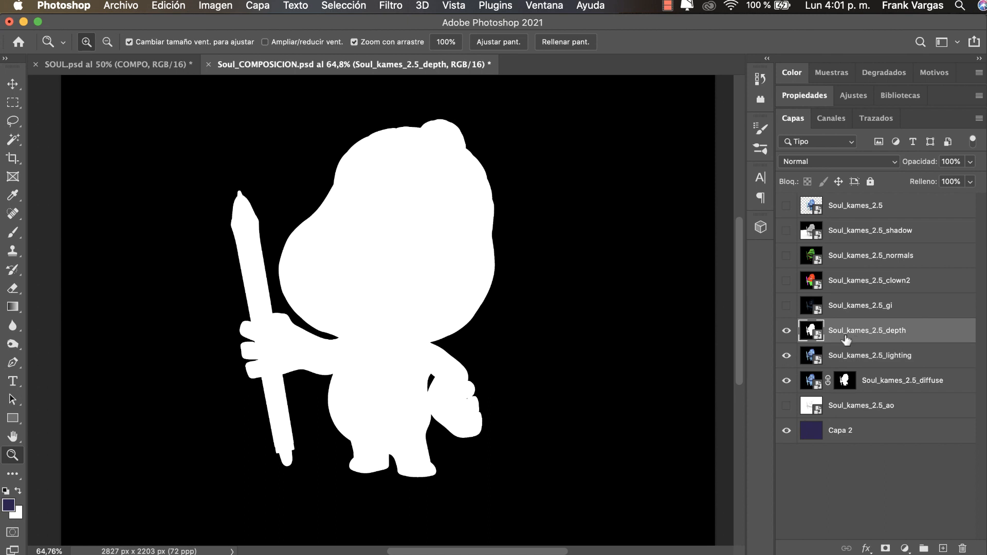
pyautogui.click(832, 118)
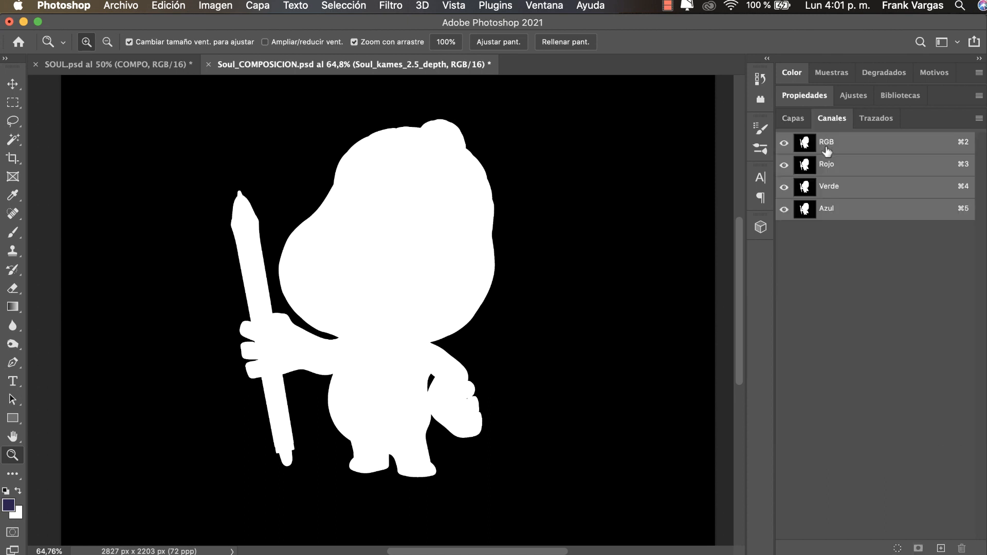
pyautogui.click(793, 118)
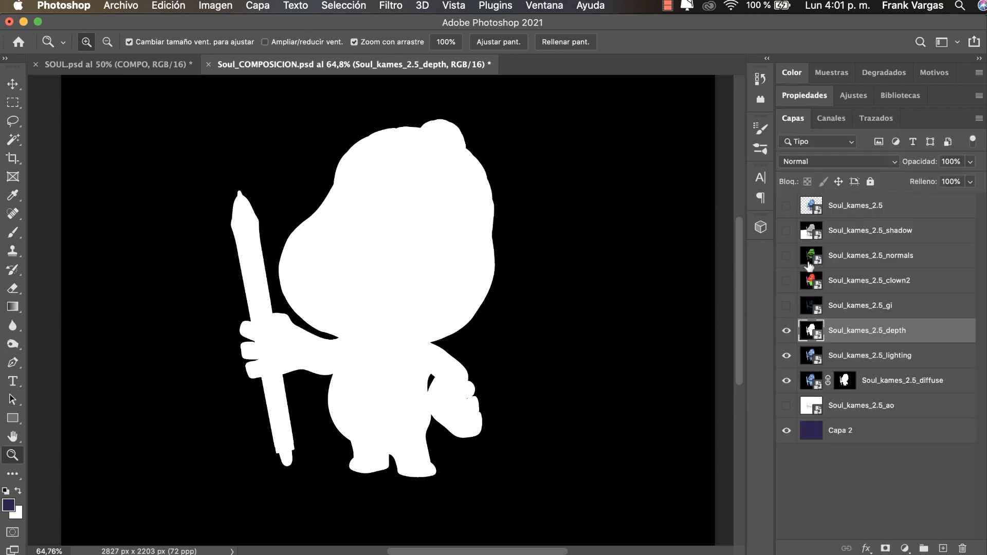
# Try to load the silhouette as a selection from the depth layer's thumbnail, checking the selection outline around the canvas
pyautogui.keyDown('super'); pyautogui.click(811, 332); pyautogui.keyUp('super')
pyautogui.press('super+d')
pyautogui.scroll(5, 536, 353)
pyautogui.scroll(-4, 536, 381)
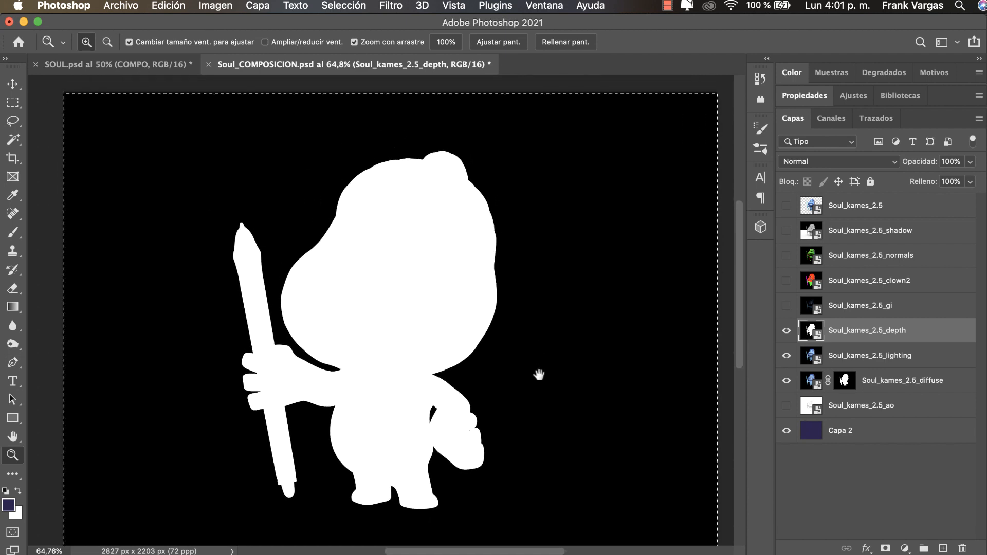
pyautogui.moveTo(532, 368); pyautogui.dragTo(532, 355)
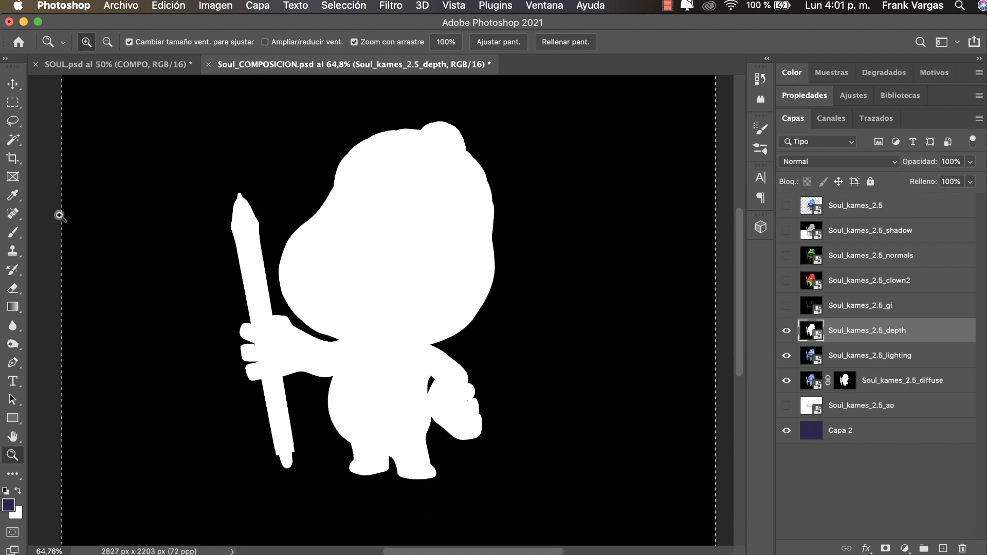
pyautogui.moveTo(463, 271)
pyautogui.mouseDown()
pyautogui.moveTo(459, 293)
pyautogui.moveTo(457, 270)
pyautogui.mouseUp()
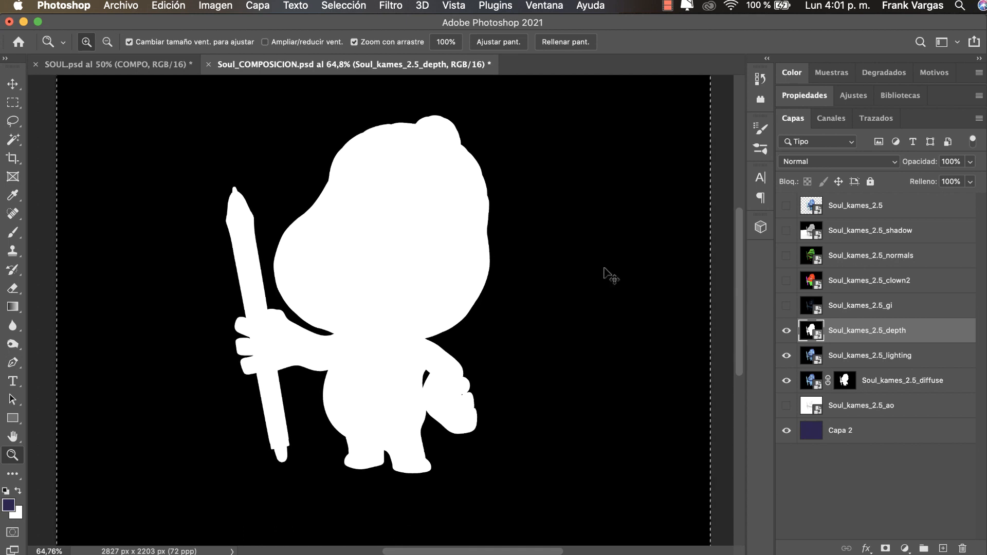
# Mask the Soul_kames_2.5_lighting layer with the depth silhouette, loaded as a selection from the RGB channel, and hide the depth layer
pyautogui.click(830, 118)
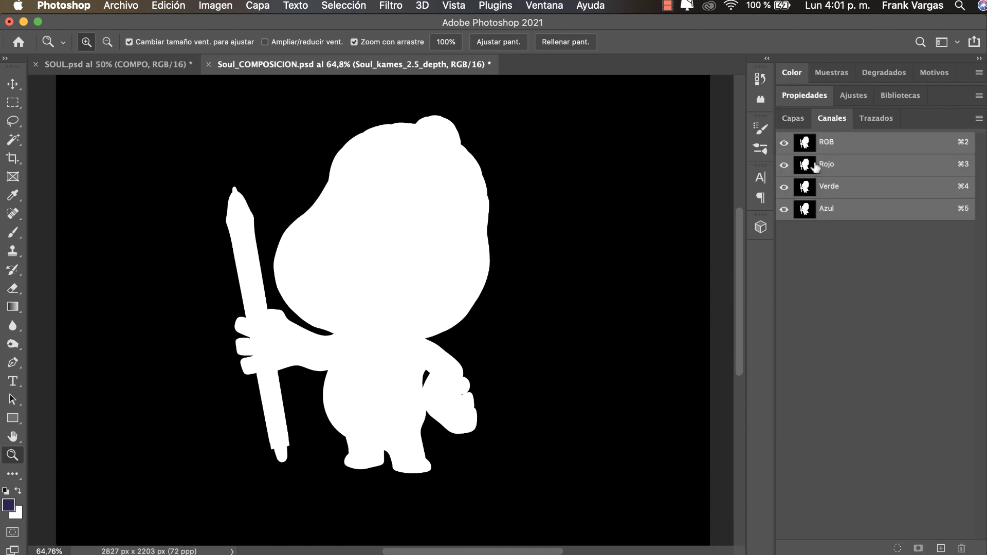
pyautogui.keyDown('super'); pyautogui.click(806, 148); pyautogui.keyUp('super')
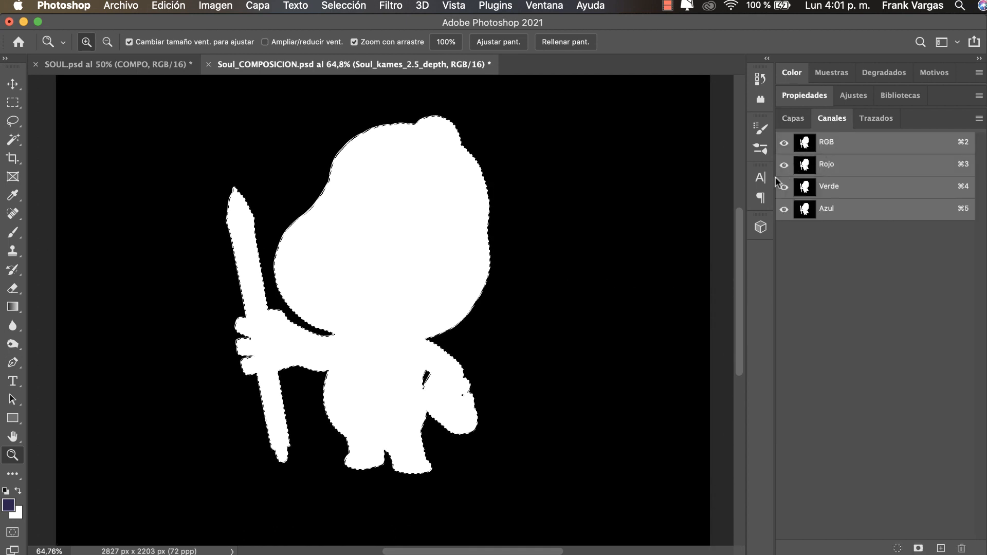
pyautogui.click(793, 118)
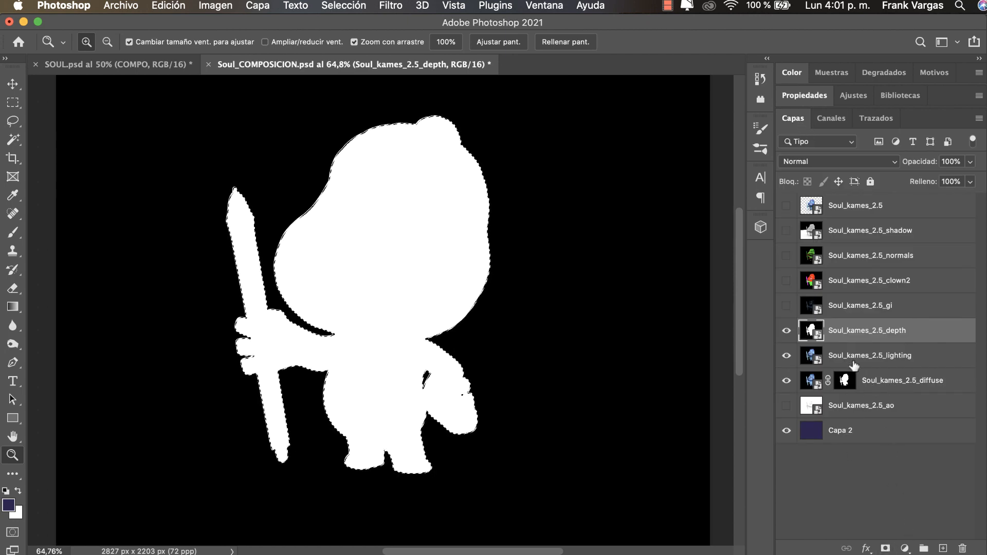
pyautogui.click(786, 330)
pyautogui.click(897, 358)
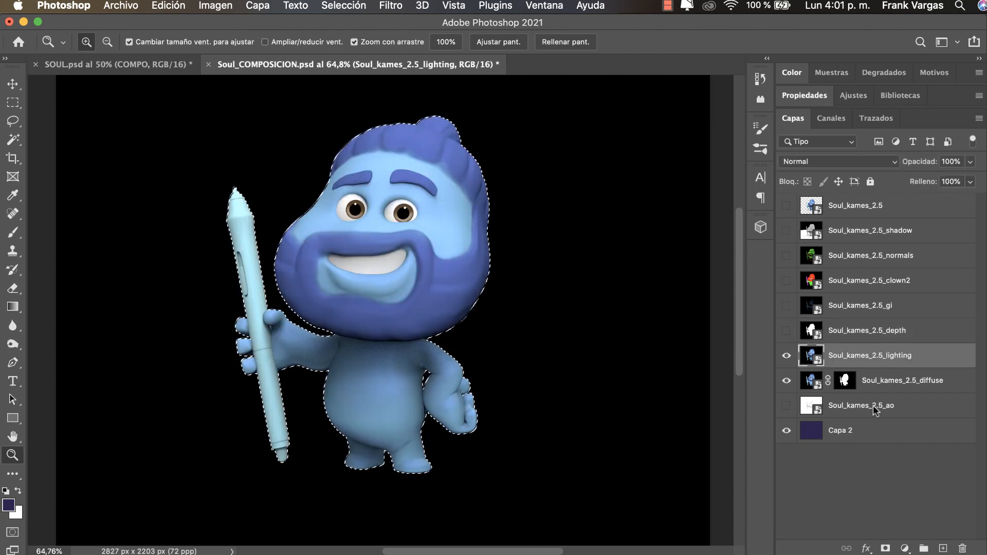
pyautogui.click(885, 548)
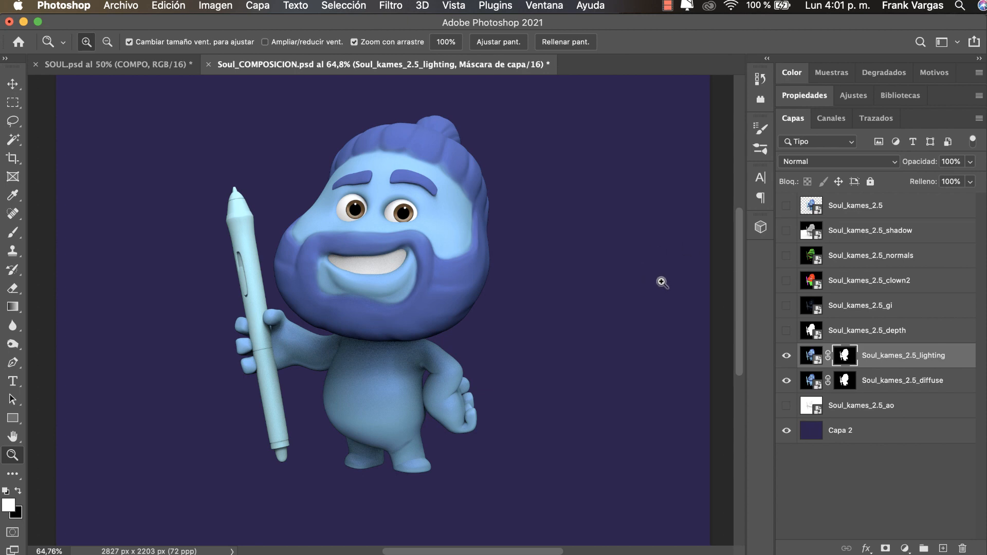
# Move the Soul_kames_2.5_ao layer directly above the lighting layer and make it visible
pyautogui.press('v')
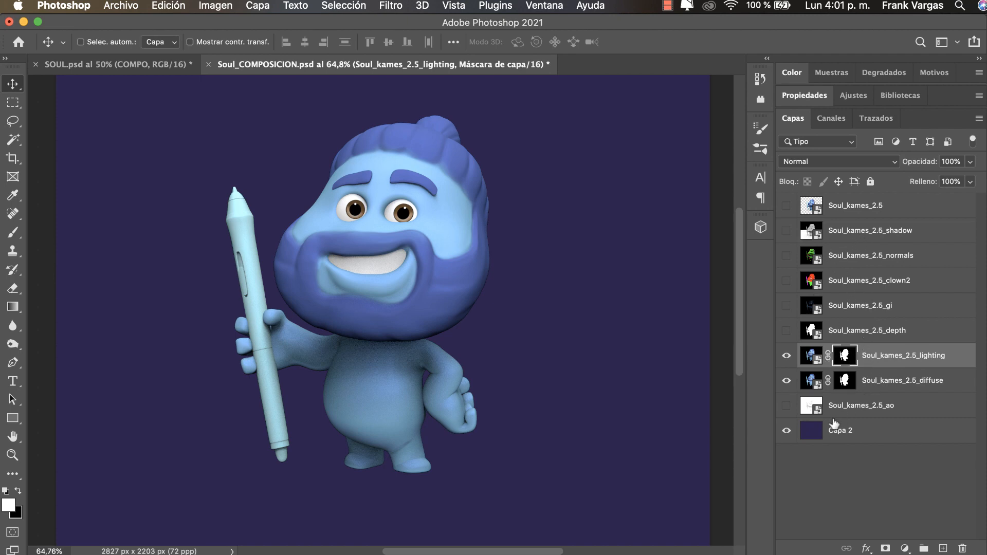
pyautogui.moveTo(856, 408); pyautogui.dragTo(874, 346)
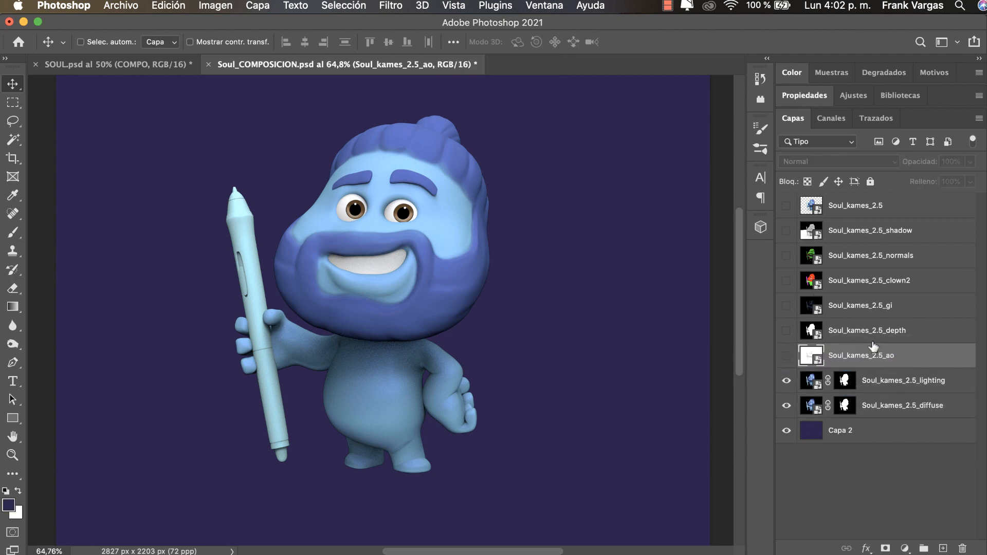
pyautogui.click(786, 356)
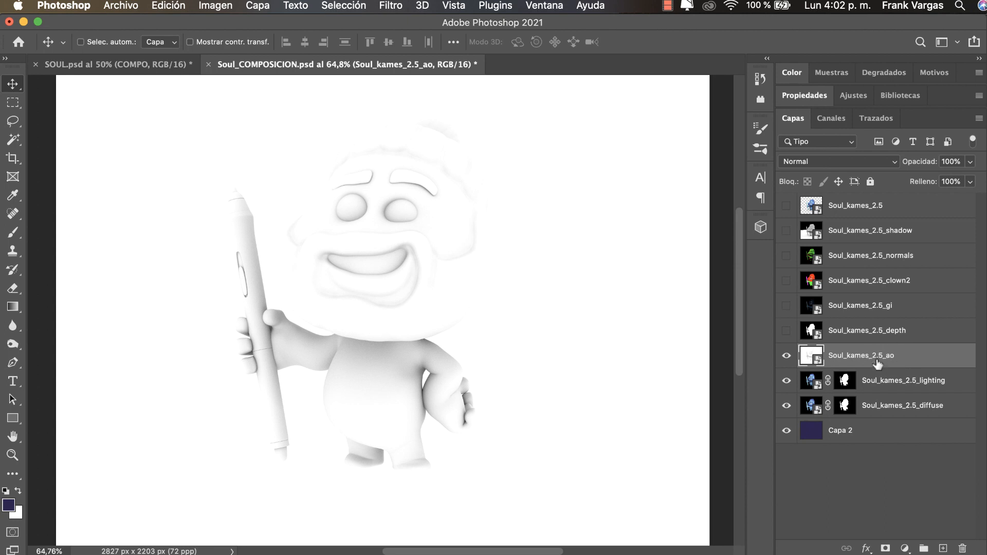
# Examine the ambient occlusion shading up close around the character's hand, pen and arm
pyautogui.moveTo(385, 354); pyautogui.dragTo(452, 275)
pyautogui.moveTo(151, 270); pyautogui.dragTo(220, 266)
pyautogui.moveTo(287, 275); pyautogui.dragTo(309, 275)
pyautogui.press('b')
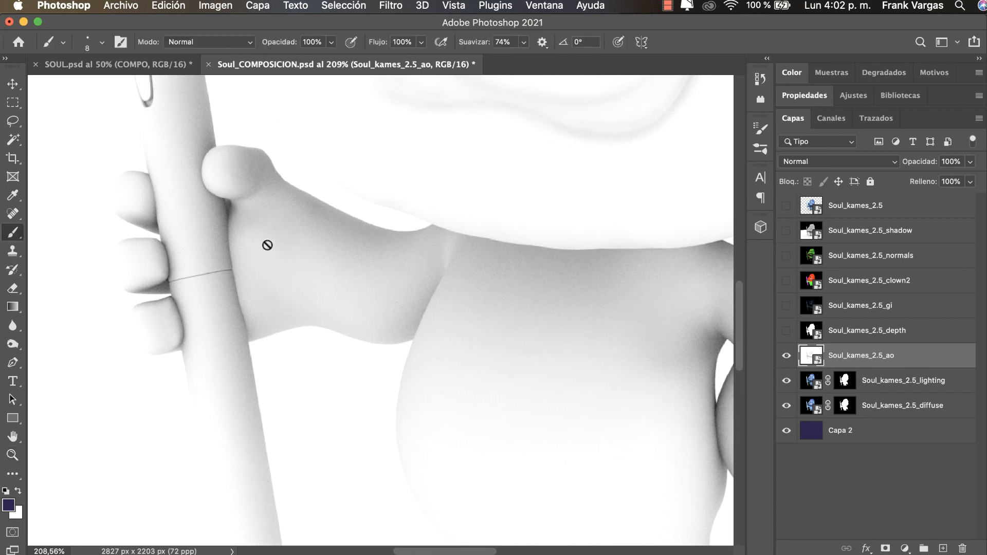
pyautogui.press('v')
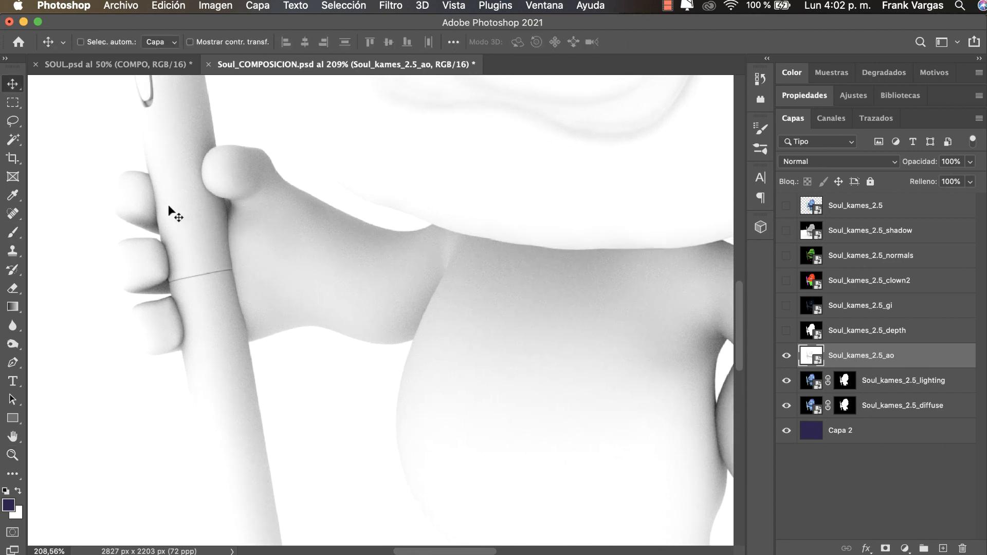
pyautogui.press('z')
pyautogui.moveTo(245, 279); pyautogui.dragTo(185, 317)
pyautogui.moveTo(445, 309); pyautogui.dragTo(498, 389)
pyautogui.moveTo(563, 315); pyautogui.dragTo(684, 277)
# Set the Soul_kames_2.5_ao layer's blend mode to Multiplicar and compare the character with and without it
pyautogui.click(836, 161)
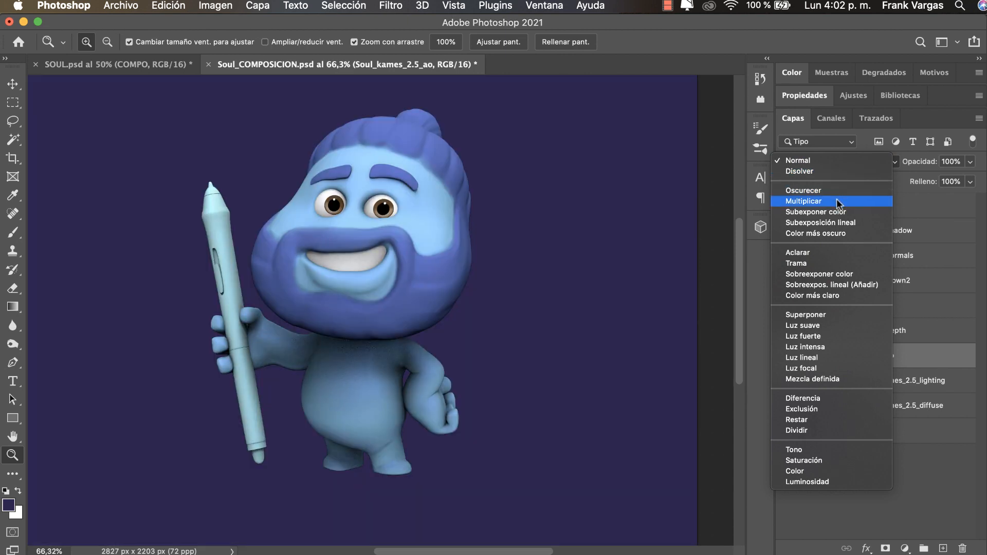
pyautogui.click(837, 200)
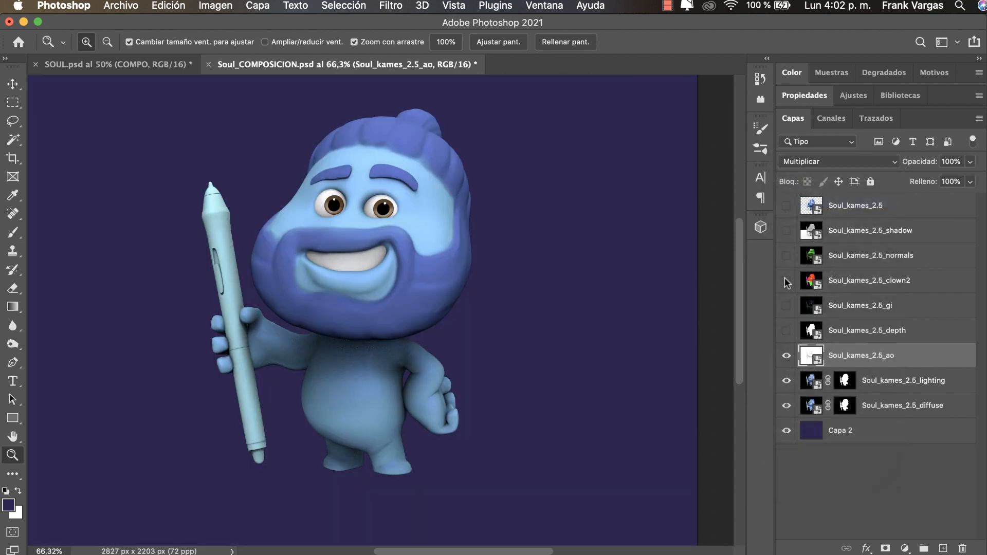
pyautogui.click(787, 355)
pyautogui.click(787, 357)
pyautogui.click(787, 356)
pyautogui.click(788, 357)
# Hide the ao layer and set the lighting layer to Superponer blending at about 58% opacity
pyautogui.click(890, 384)
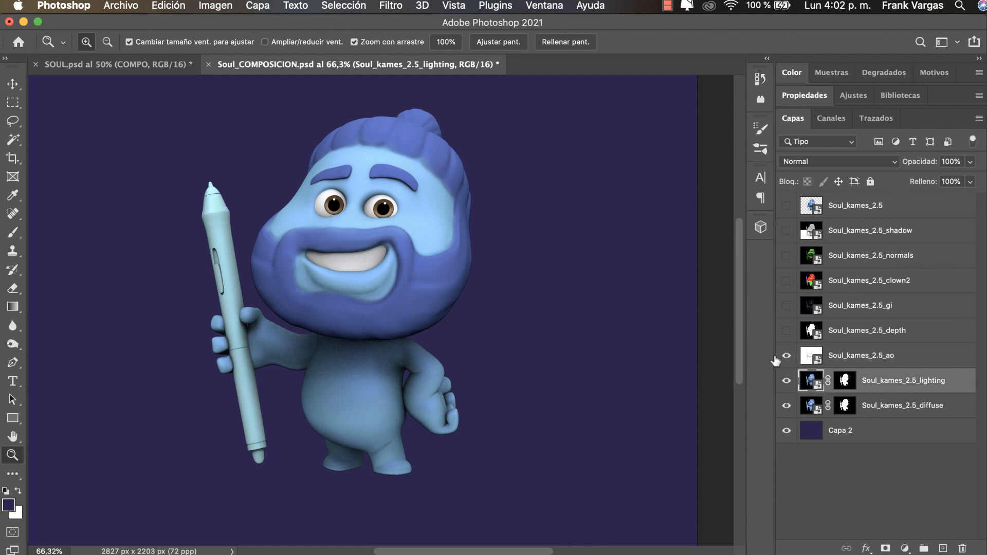
pyautogui.click(787, 358)
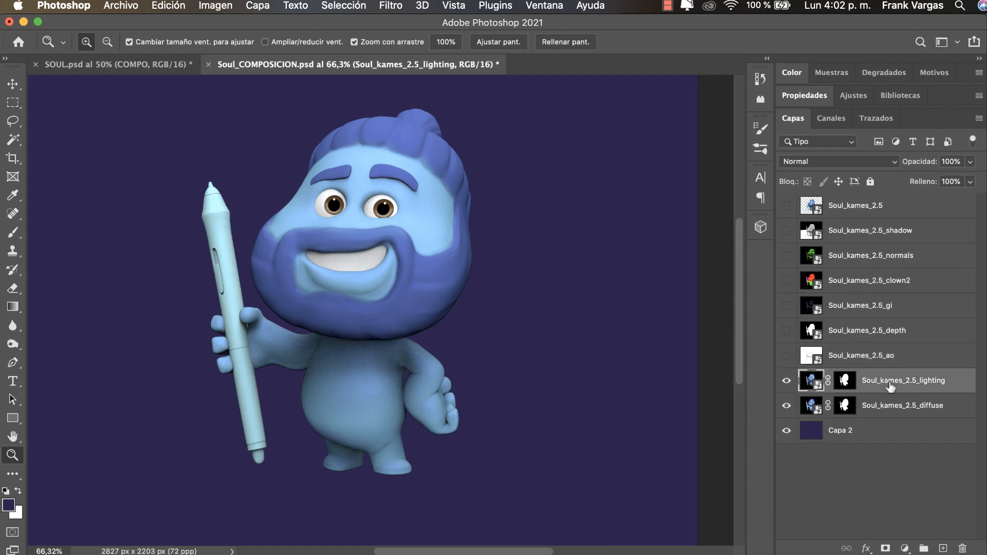
pyautogui.click(831, 161)
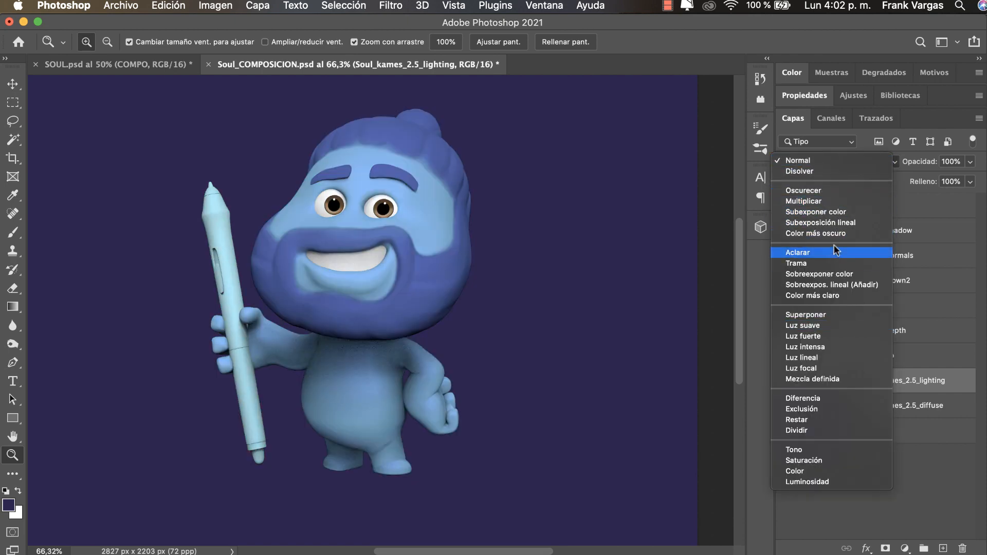
pyautogui.click(822, 319)
pyautogui.click(970, 162)
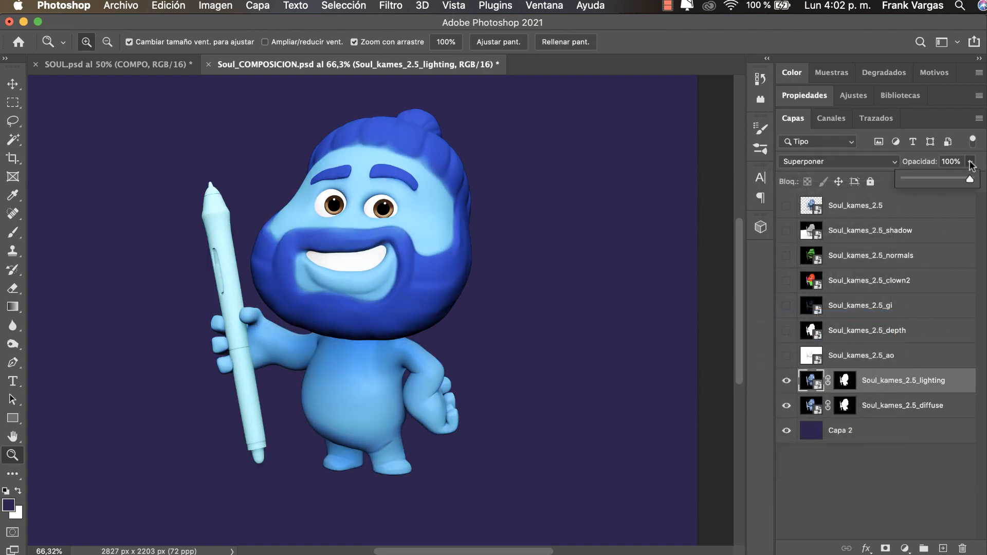
pyautogui.moveTo(939, 174); pyautogui.dragTo(938, 175)
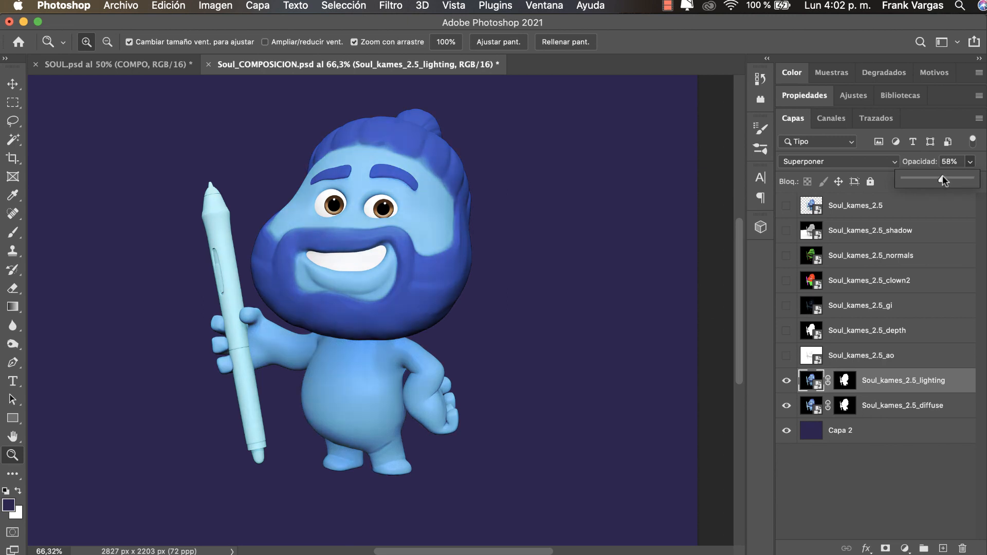
# Show the Soul_kames_2.5_ao layer again, comparing the character with and without its contact shadows
pyautogui.click(891, 355)
pyautogui.click(874, 356)
pyautogui.click(786, 356)
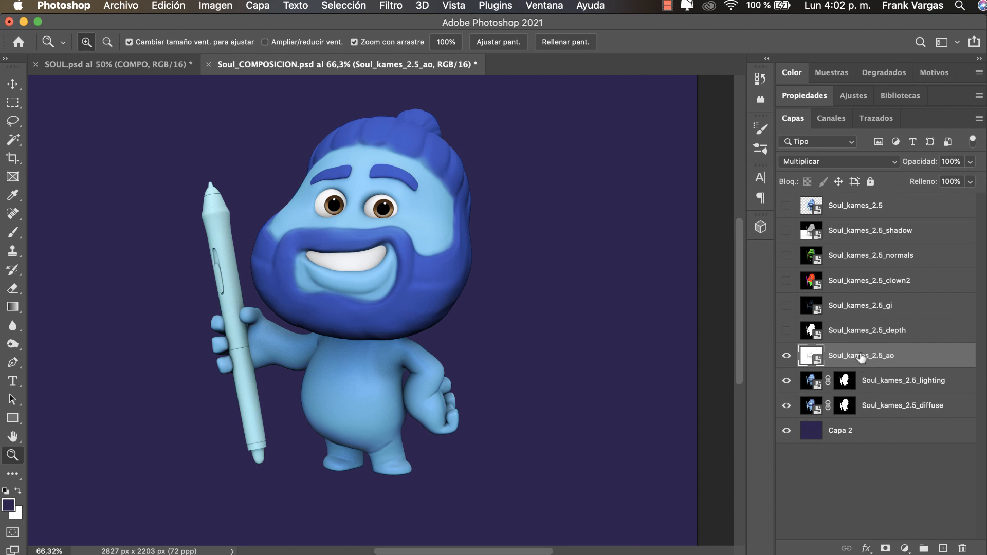
pyautogui.click(786, 355)
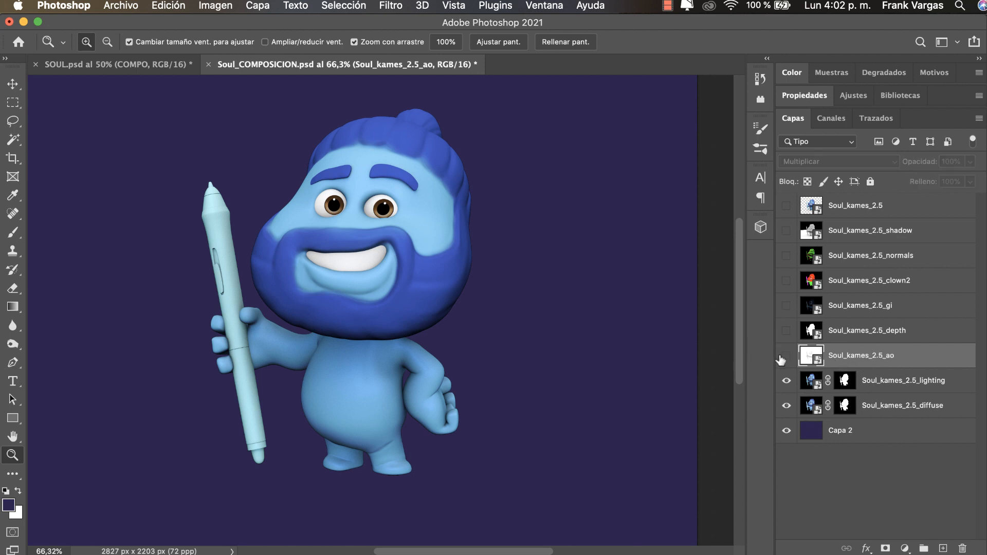
pyautogui.click(786, 355)
pyautogui.click(786, 359)
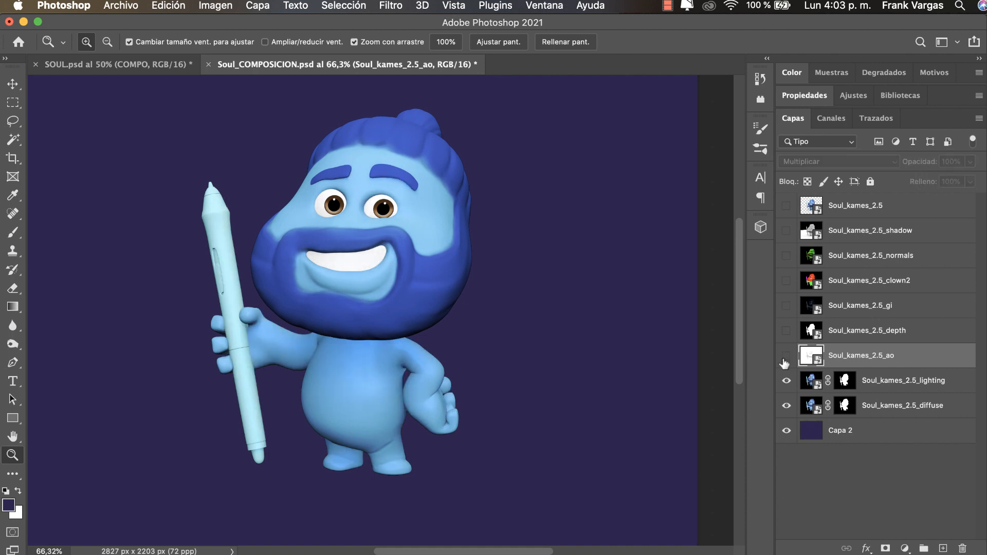
pyautogui.click(786, 361)
# Add a blank layer mask to the ao layer and choose the Opacidad de presión, circular difuso brush
pyautogui.press('e')
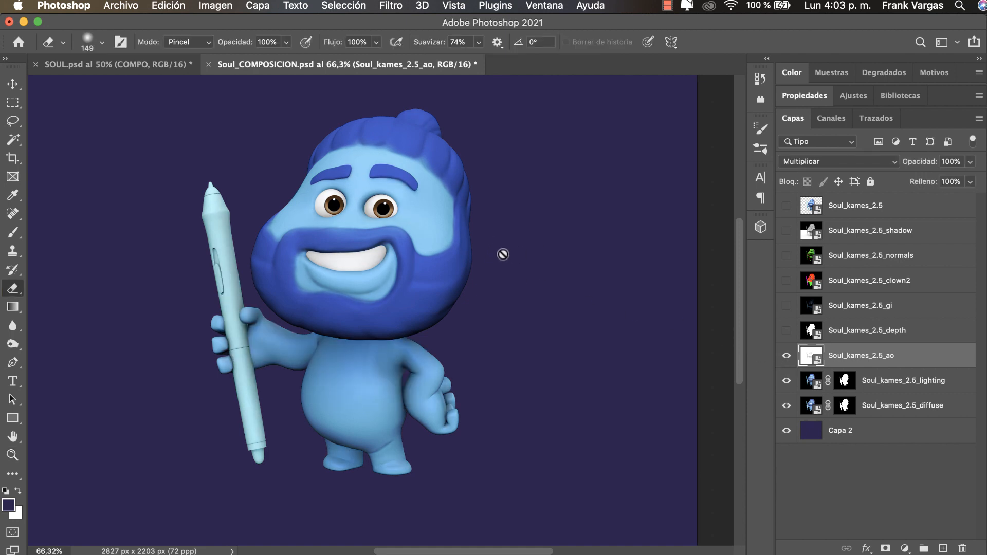
pyautogui.click(886, 548)
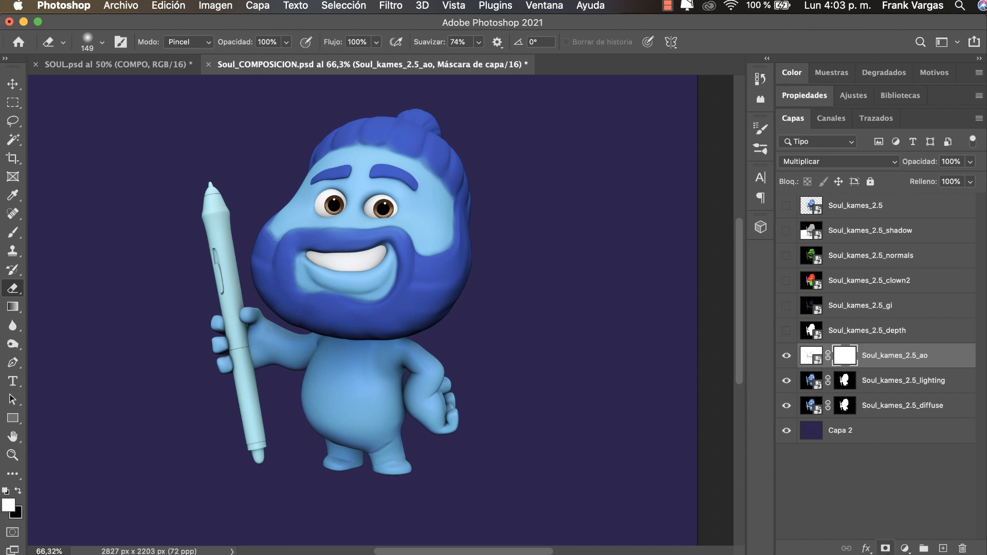
pyautogui.press('b')
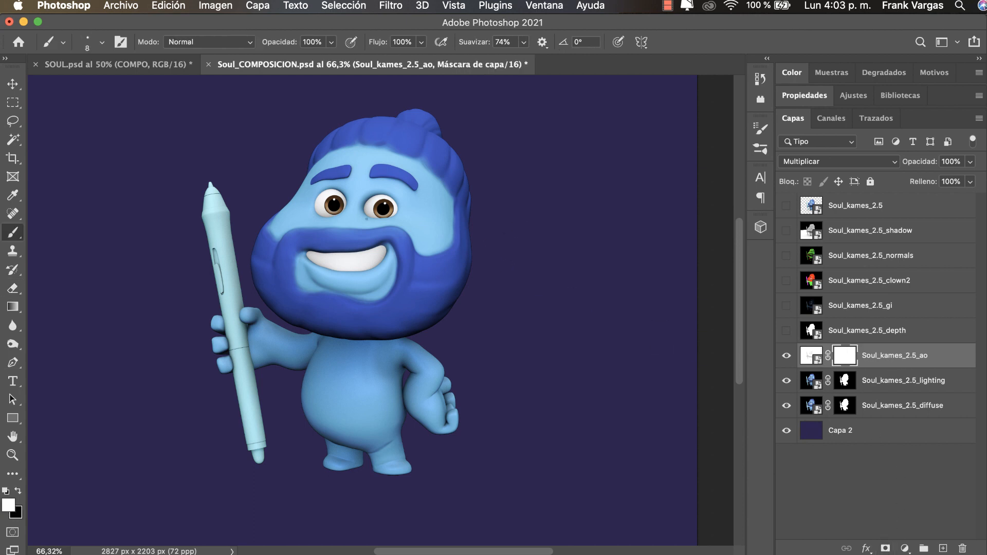
pyautogui.rightClick(422, 222)
pyautogui.scroll(-2, 594, 368)
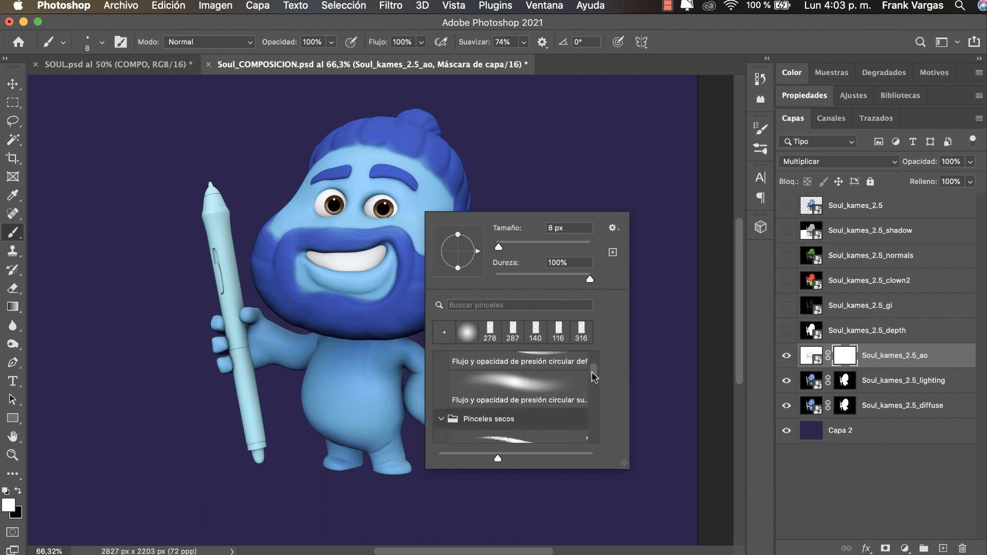
pyautogui.scroll(3, 592, 373)
pyautogui.click(540, 414)
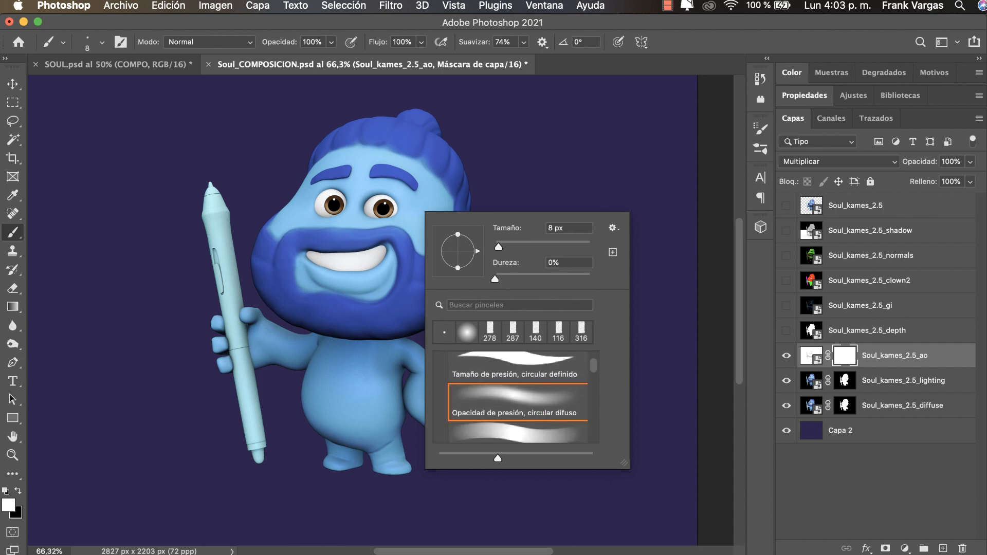
# Paint black with the soft brush at 519 px and 313 px on the ao layer's mask, over the beard, neck and belly
pyautogui.moveTo(320, 203); pyautogui.dragTo(471, 218)
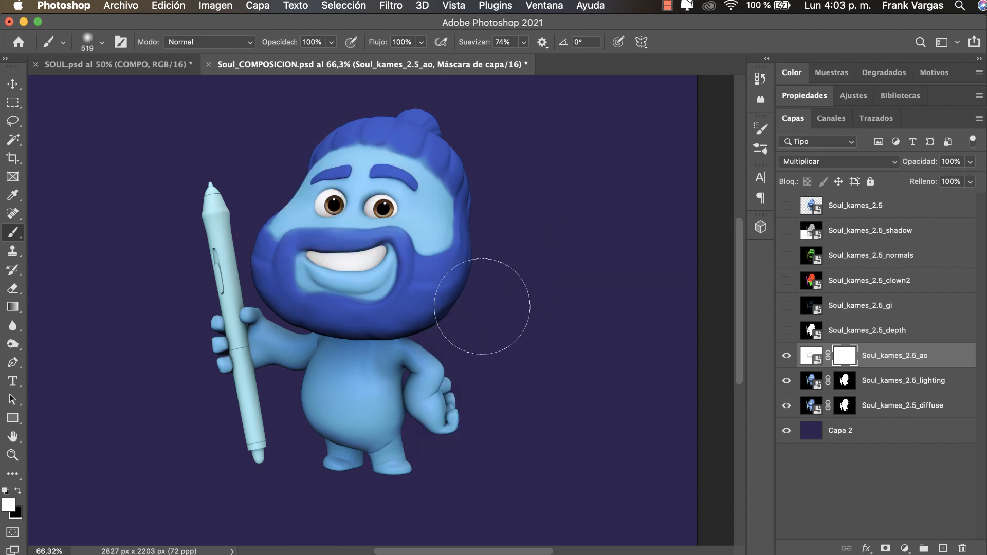
pyautogui.press('XF86AudioLowerVolume')
pyautogui.press('XF86AudioLowerVolume')
pyautogui.press('XF86AudioLowerVolume')
pyautogui.press('XF86AudioMute')
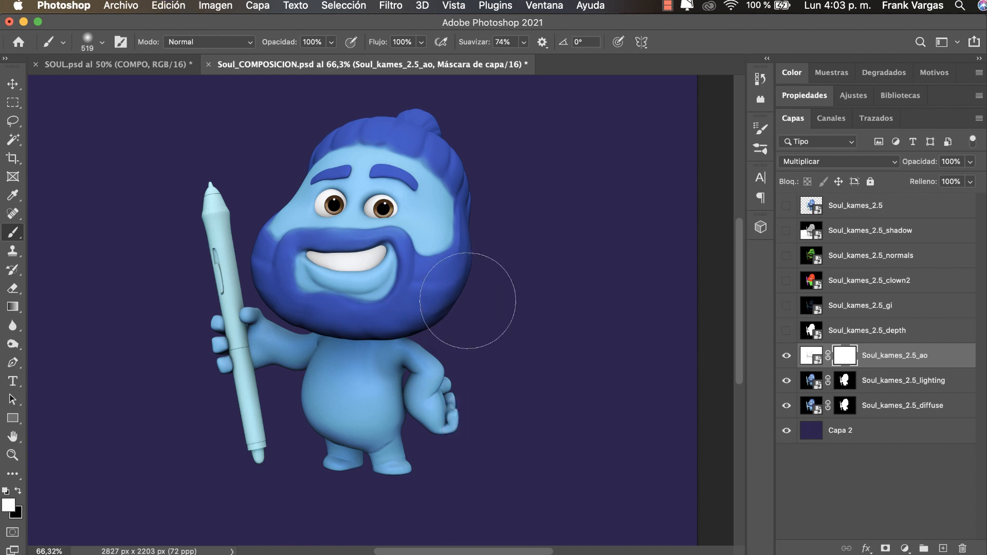
pyautogui.press('x')
pyautogui.moveTo(419, 337)
pyautogui.mouseDown()
pyautogui.moveTo(328, 325)
pyautogui.moveTo(373, 342)
pyautogui.moveTo(408, 321)
pyautogui.mouseUp()
pyautogui.press('z')
pyautogui.press('b')
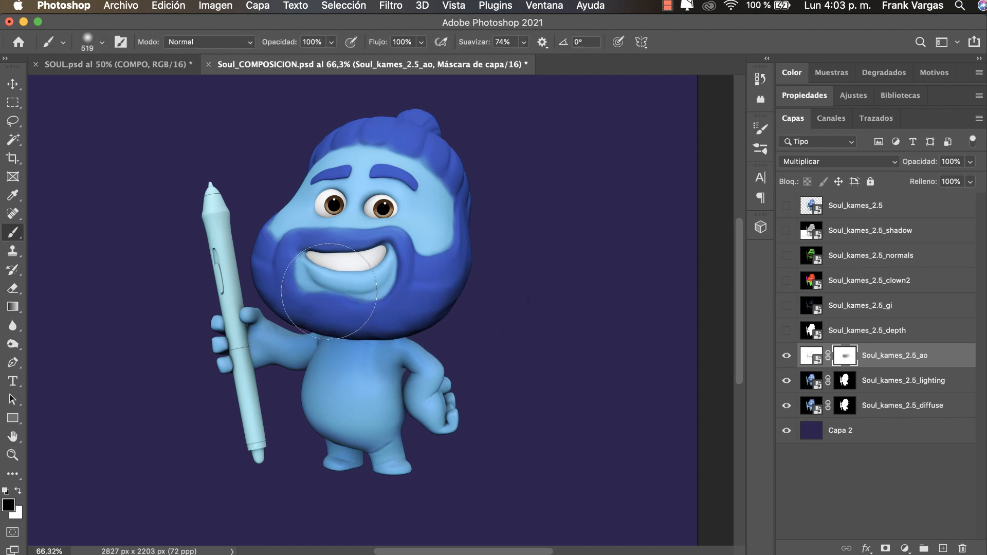
pyautogui.moveTo(332, 317); pyautogui.dragTo(262, 311)
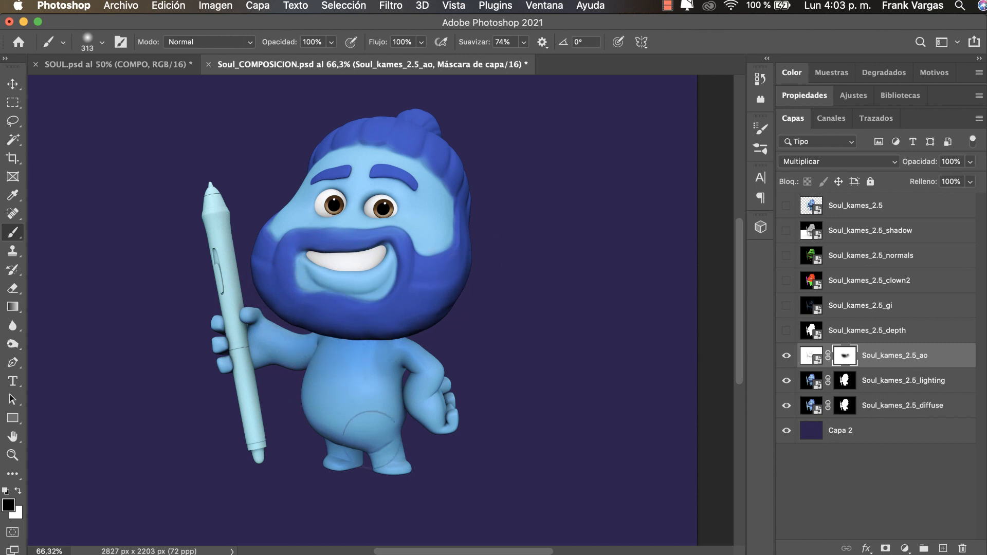
pyautogui.moveTo(369, 441)
pyautogui.mouseDown()
pyautogui.moveTo(350, 437)
pyautogui.moveTo(380, 453)
pyautogui.moveTo(411, 380)
pyautogui.mouseUp()
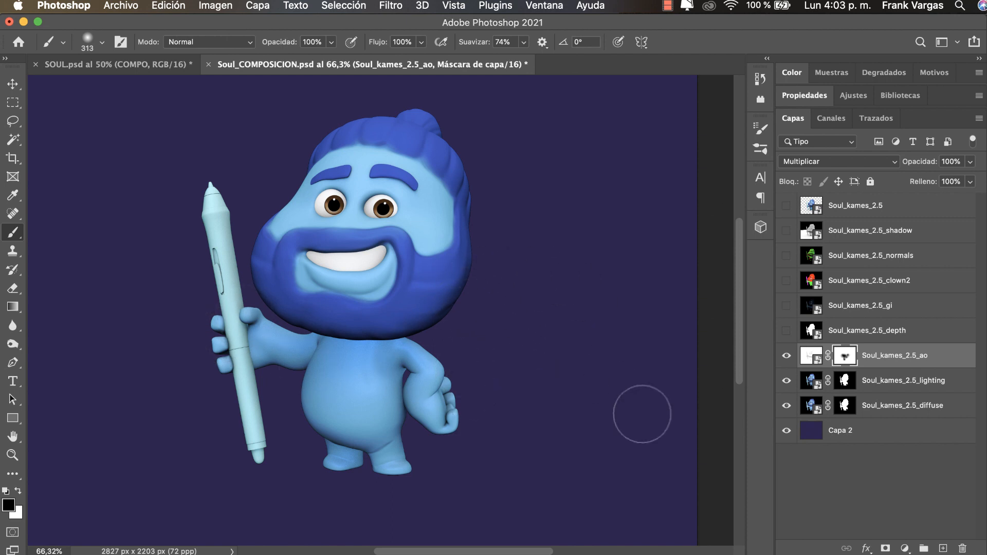
pyautogui.click(879, 383)
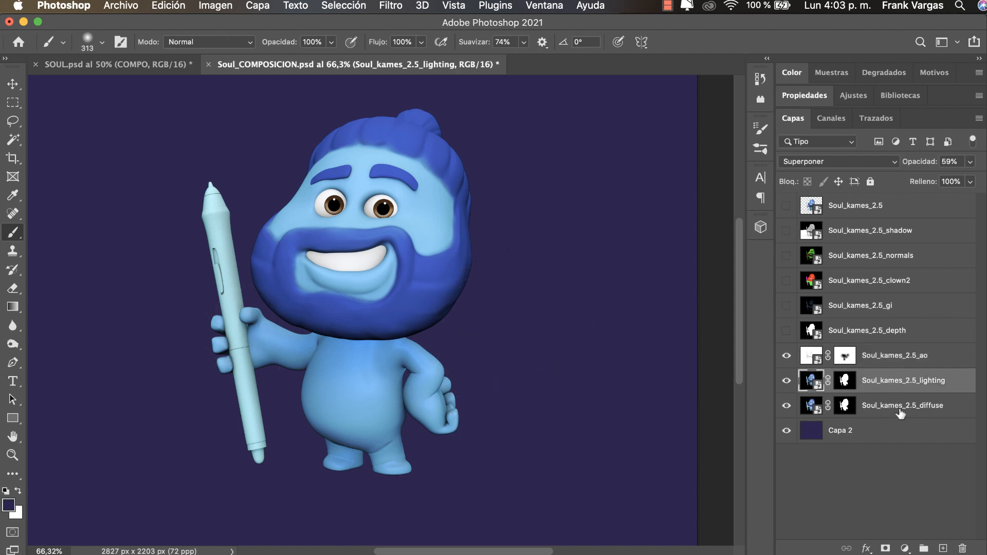
pyautogui.click(902, 414)
pyautogui.click(904, 386)
pyautogui.click(899, 357)
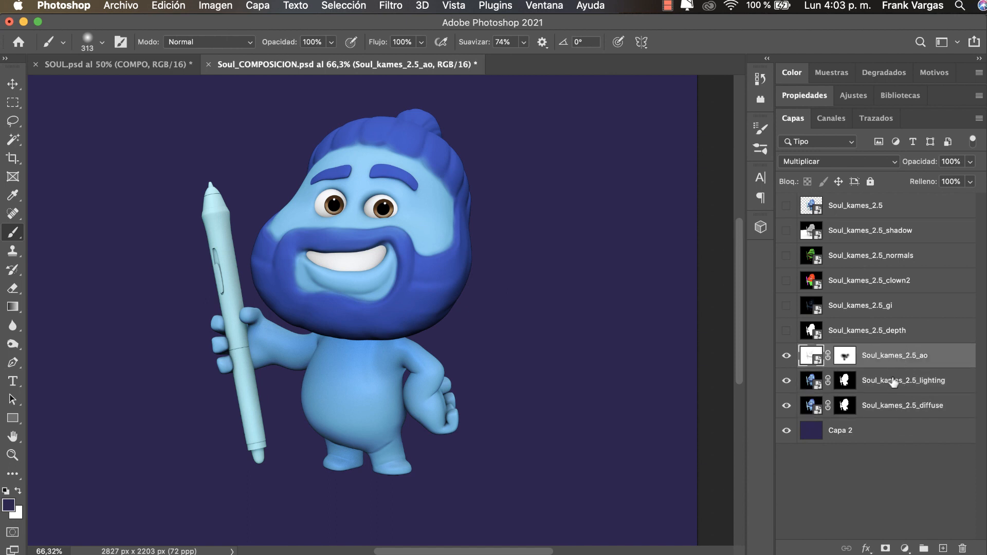
pyautogui.click(895, 385)
pyautogui.click(895, 363)
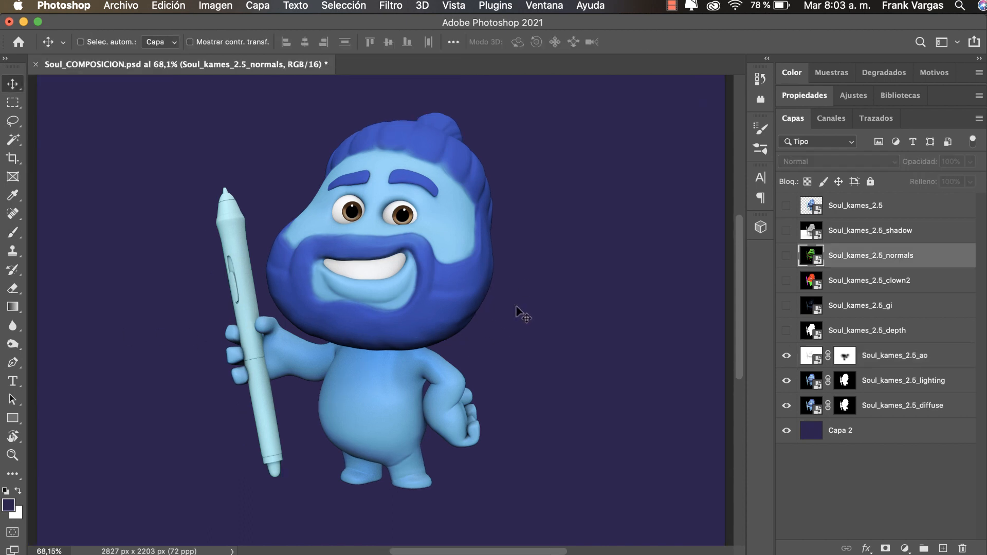
# Show the Soul_kames_2.5_gi layer and set its blend mode to Sobreexponer color
pyautogui.click(874, 312)
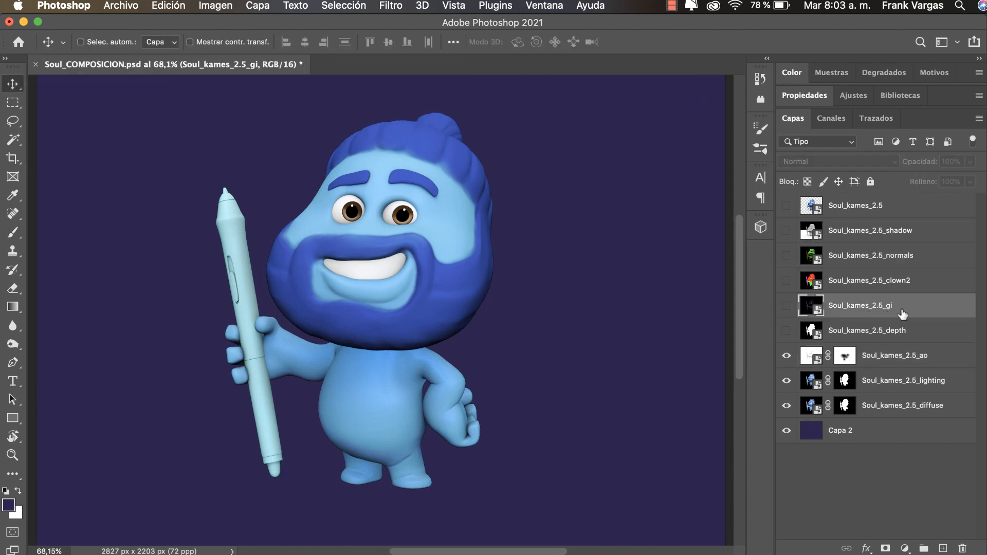
pyautogui.click(786, 306)
pyautogui.press('z')
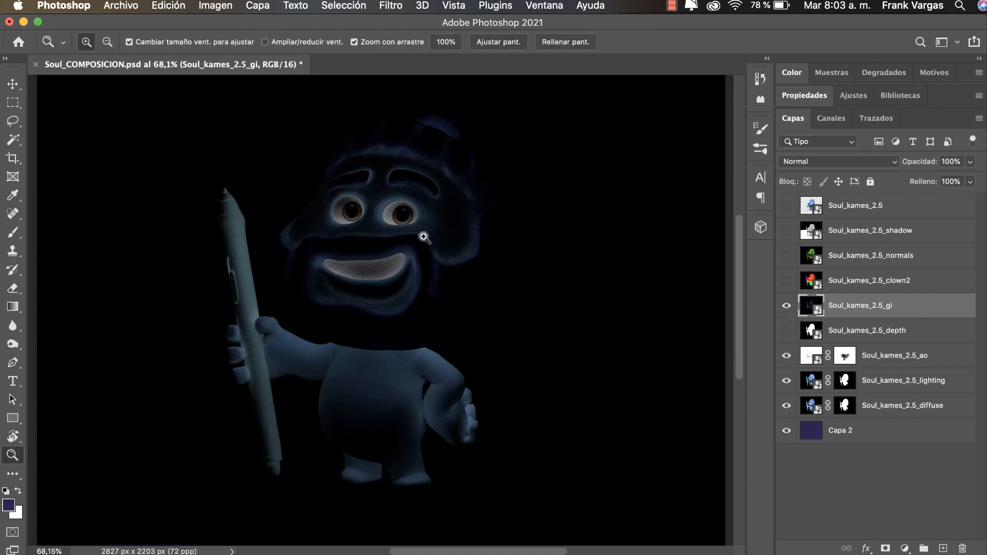
pyautogui.moveTo(423, 233); pyautogui.dragTo(394, 245)
pyautogui.scroll(3, 501, 204)
pyautogui.moveTo(389, 290); pyautogui.dragTo(440, 271)
pyautogui.moveTo(541, 240); pyautogui.dragTo(511, 258)
pyautogui.click(513, 260)
pyautogui.click(858, 165)
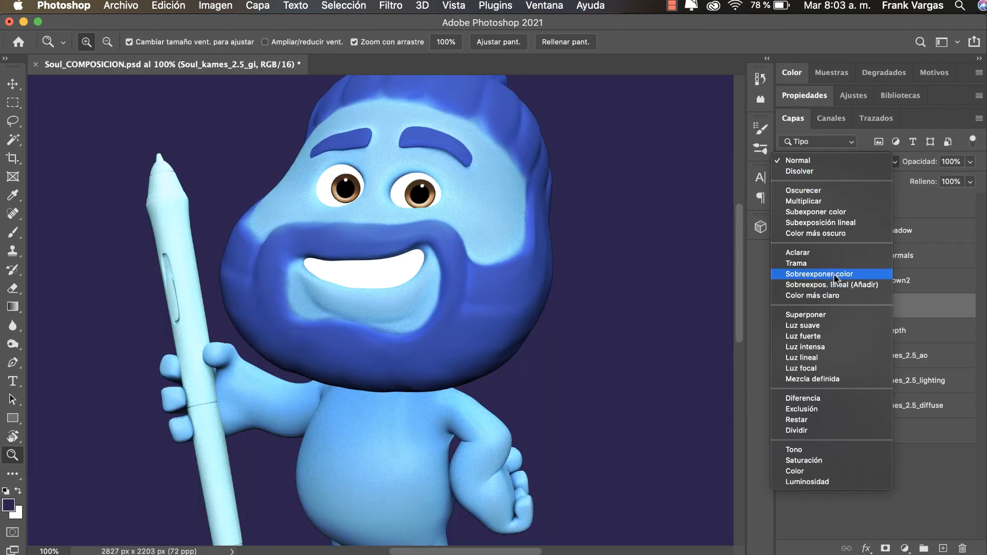
pyautogui.click(834, 274)
pyautogui.click(835, 162)
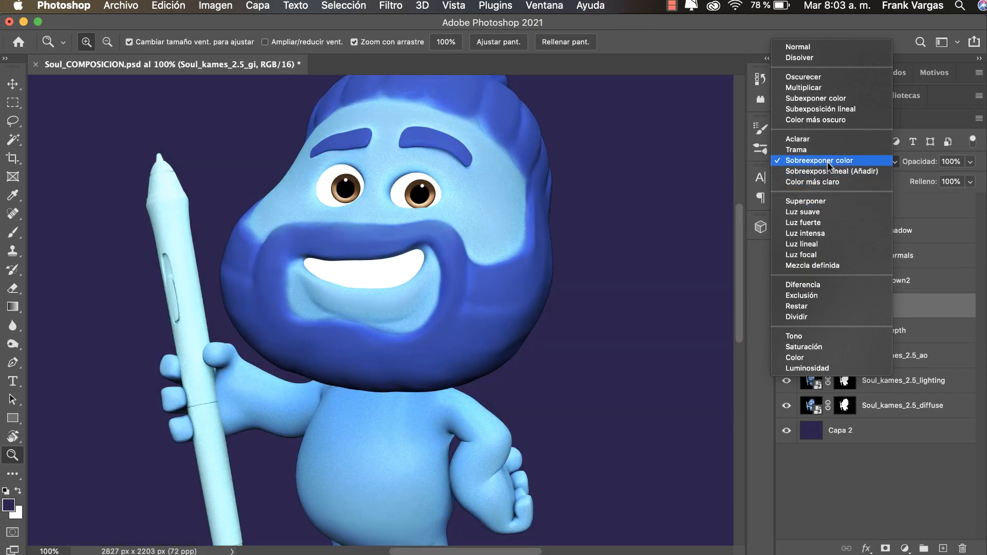
pyautogui.click(828, 161)
# Examine the face up close and compare it with and without the gi layer
pyautogui.moveTo(390, 175); pyautogui.dragTo(421, 187)
pyautogui.moveTo(622, 284); pyautogui.dragTo(420, 234)
pyautogui.moveTo(398, 323); pyautogui.dragTo(406, 217)
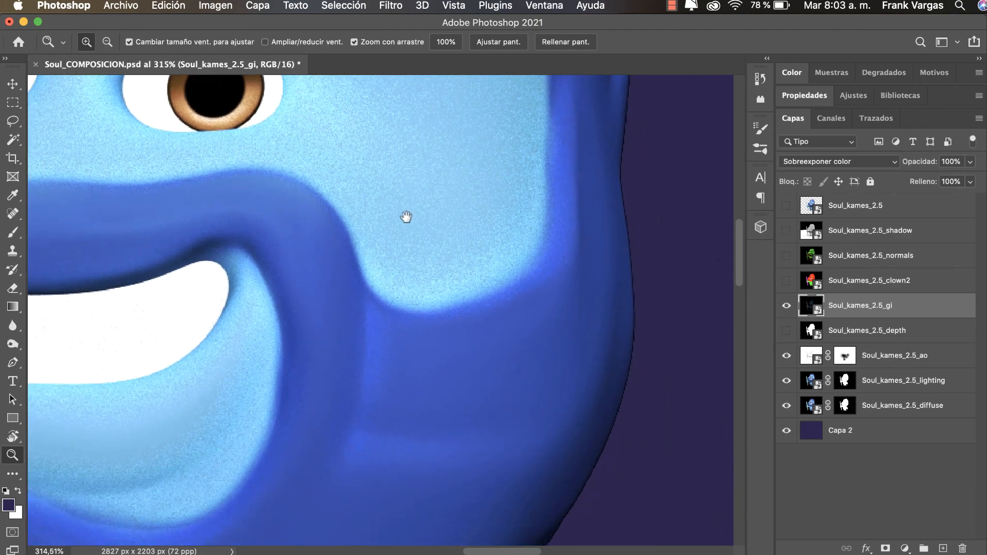
pyautogui.moveTo(310, 234); pyautogui.dragTo(653, 193)
pyautogui.moveTo(523, 153); pyautogui.dragTo(519, 356)
pyautogui.moveTo(544, 247); pyautogui.dragTo(520, 265)
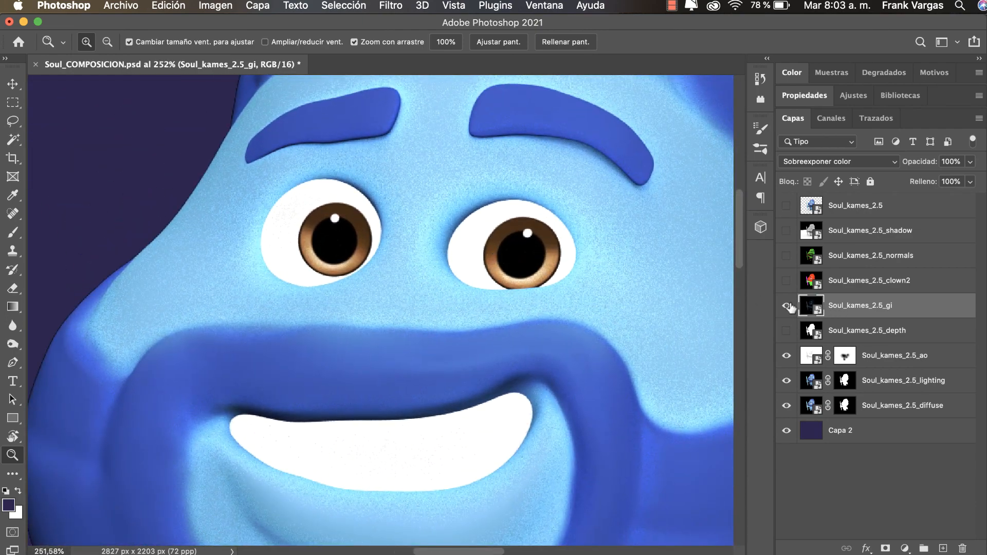
pyautogui.click(788, 306)
pyautogui.click(786, 306)
# Add a blank layer mask to the gi layer and set the Opacidad de presión, circular difuso brush to 29% opacity
pyautogui.click(885, 549)
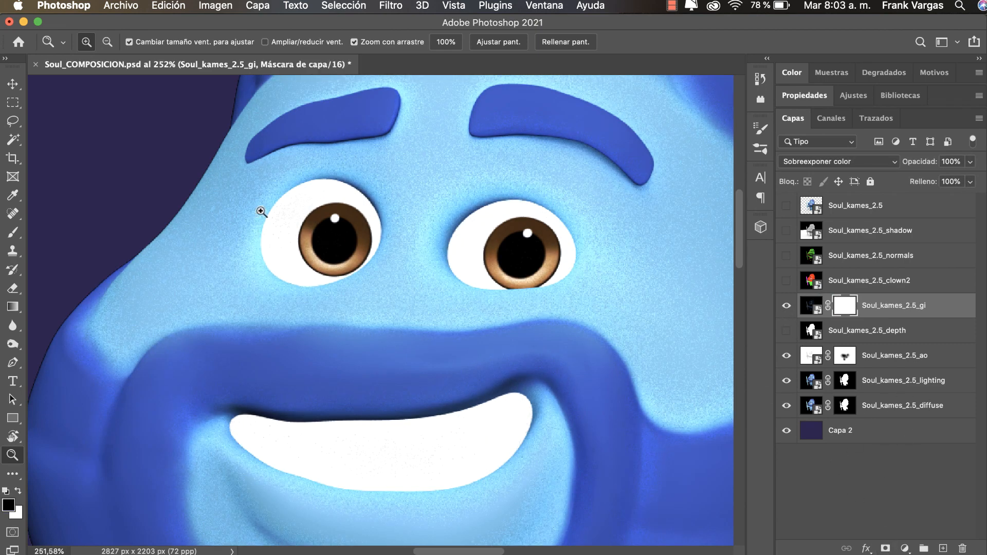
pyautogui.press('b')
pyautogui.rightClick(383, 211)
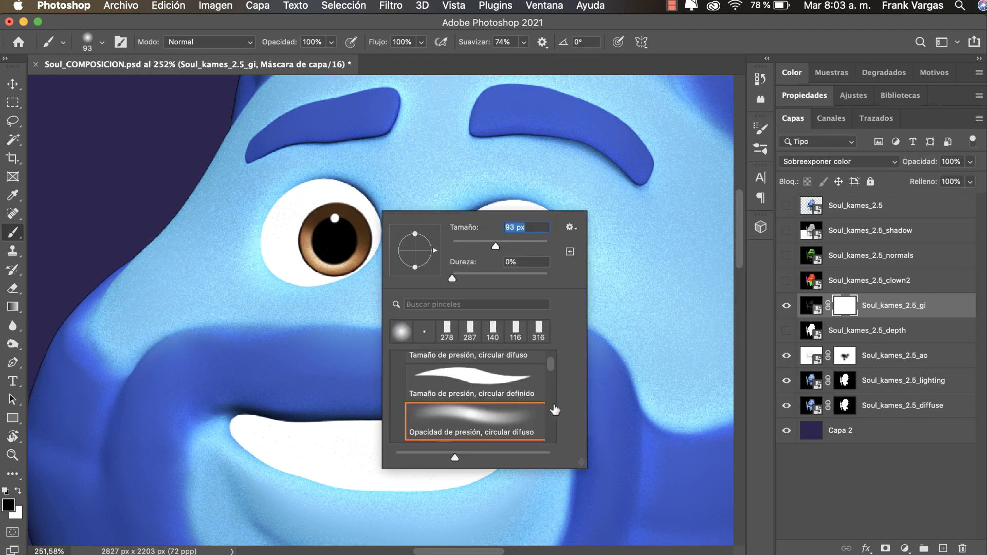
pyautogui.doubleClick(489, 428)
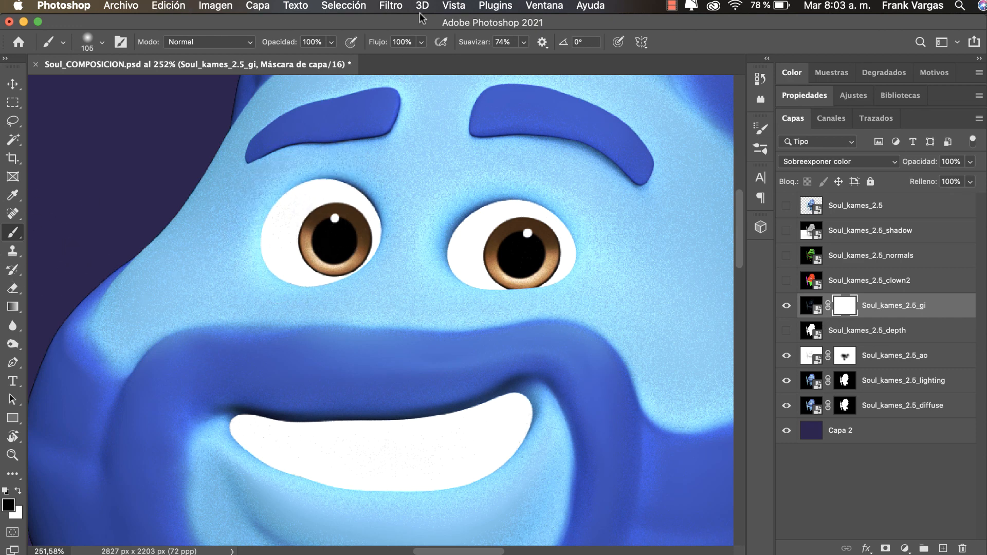
pyautogui.click(332, 42)
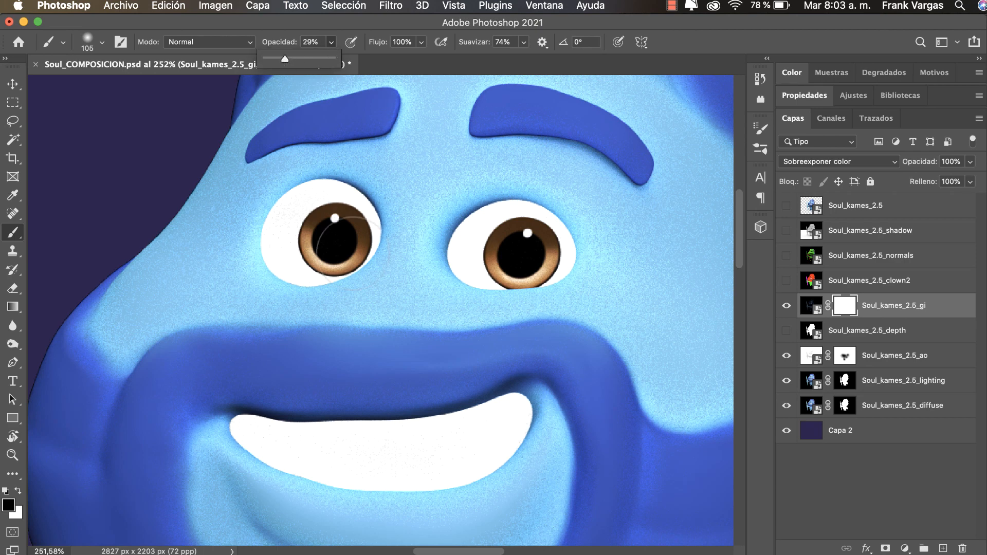
# Paint black on the gi mask over the whites of both eyes and the teeth to tone down the glow
pyautogui.moveTo(311, 210)
pyautogui.mouseDown()
pyautogui.moveTo(275, 251)
pyautogui.moveTo(349, 271)
pyautogui.moveTo(290, 234)
pyautogui.moveTo(284, 203)
pyautogui.mouseUp()
pyautogui.click(331, 42)
pyautogui.moveTo(479, 269); pyautogui.dragTo(452, 292)
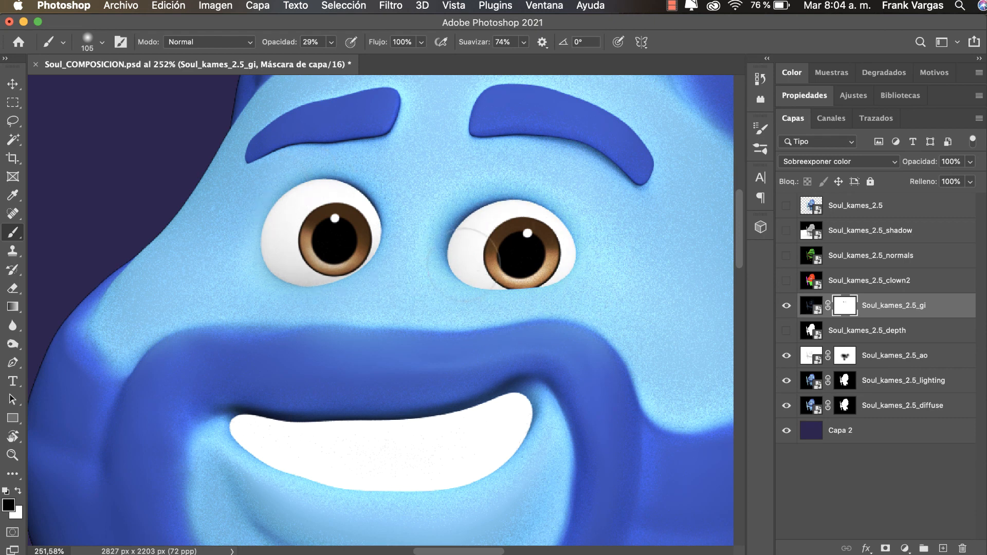
pyautogui.moveTo(475, 261); pyautogui.dragTo(552, 313)
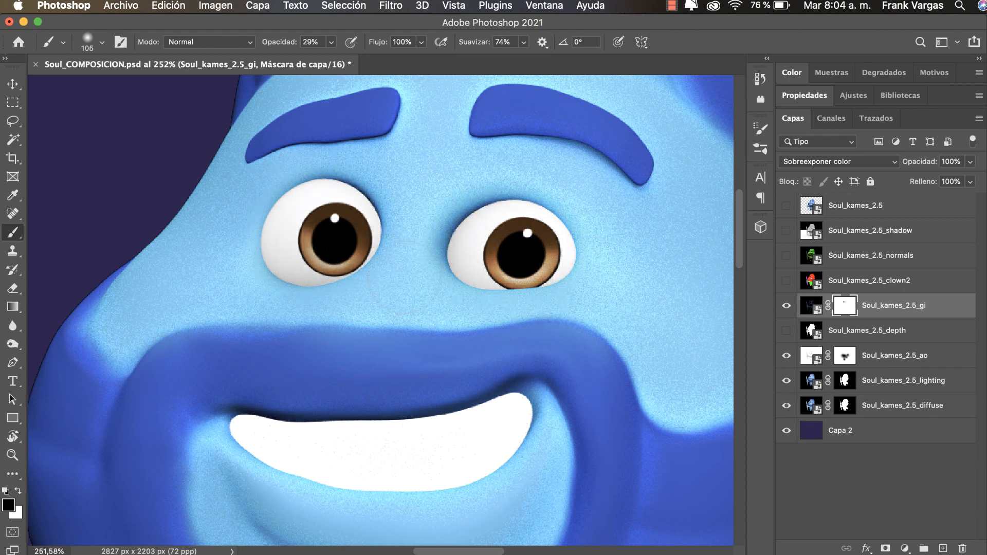
pyautogui.moveTo(490, 432)
pyautogui.mouseDown()
pyautogui.moveTo(229, 409)
pyautogui.moveTo(437, 478)
pyautogui.moveTo(261, 467)
pyautogui.moveTo(530, 371)
pyautogui.mouseUp()
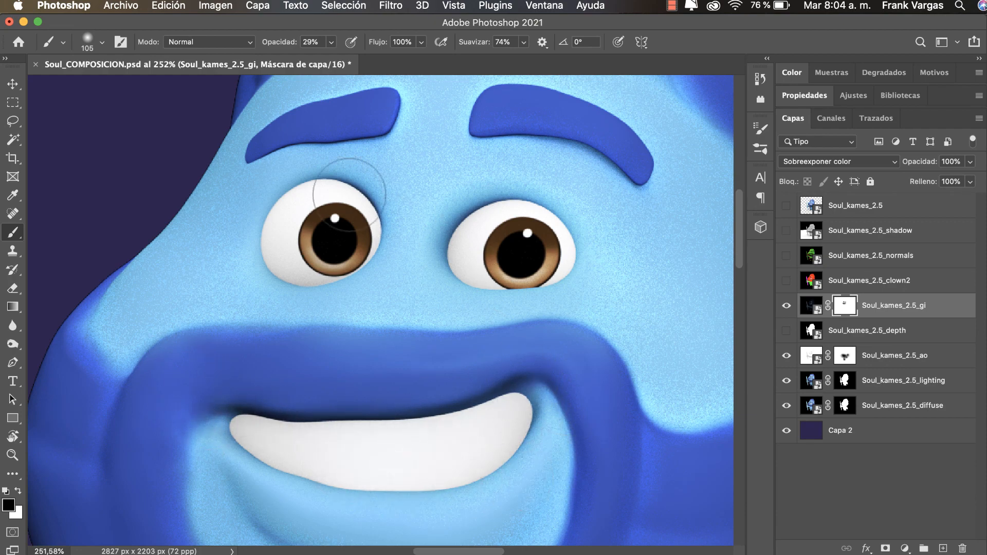
# Examine the character's head, pen and upper body with the masked gi pass applied
pyautogui.press('z')
pyautogui.moveTo(487, 359)
pyautogui.mouseDown()
pyautogui.moveTo(421, 379)
pyautogui.moveTo(408, 328)
pyautogui.mouseUp()
pyautogui.press('space')
pyautogui.press('b')
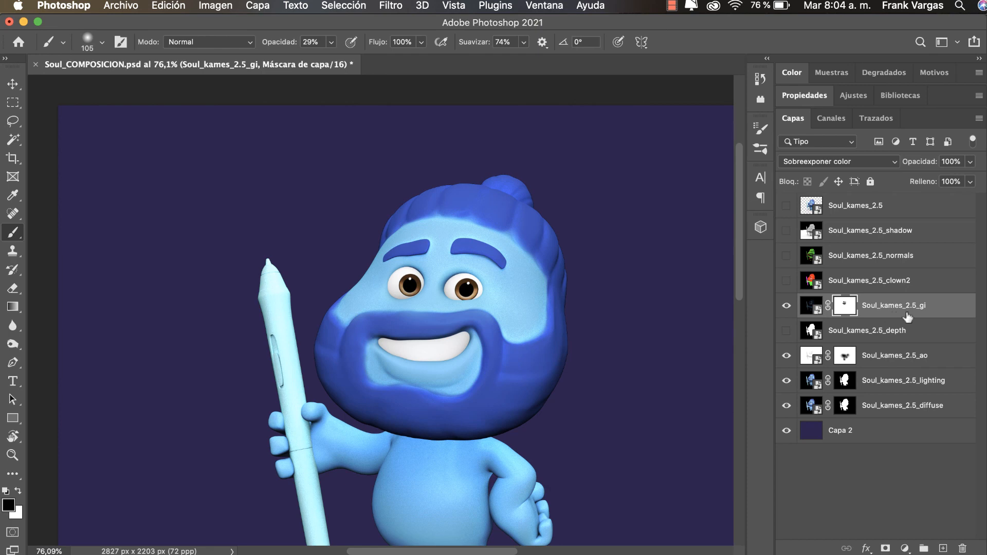
pyautogui.press('z')
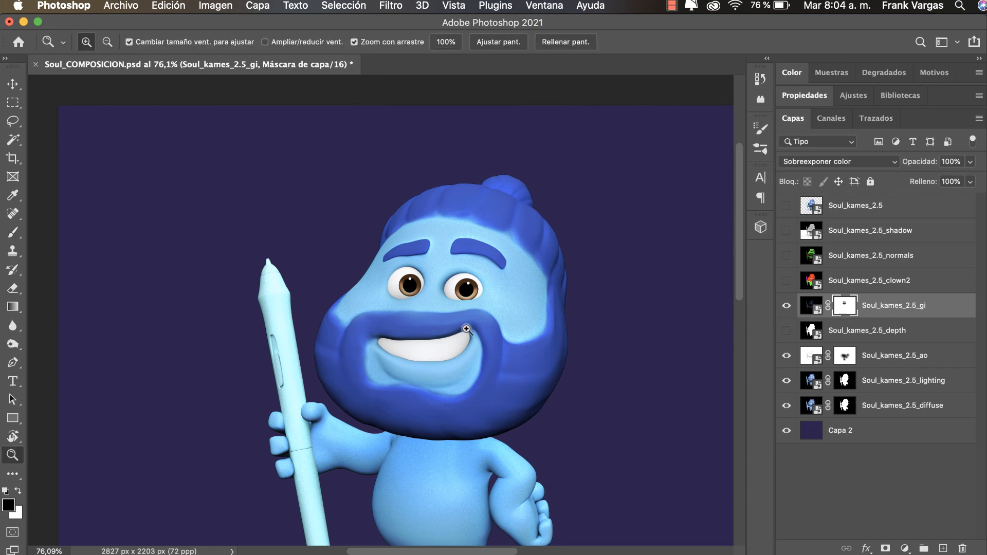
pyautogui.moveTo(467, 330); pyautogui.dragTo(492, 321)
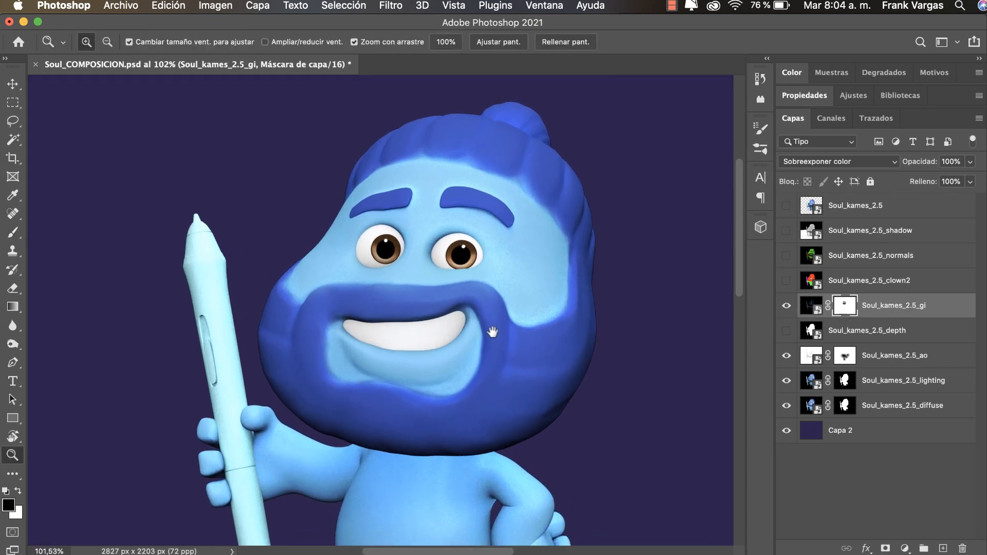
pyautogui.scroll(-2, 496, 330)
pyautogui.click(544, 342)
pyautogui.scroll(-5, 566, 298)
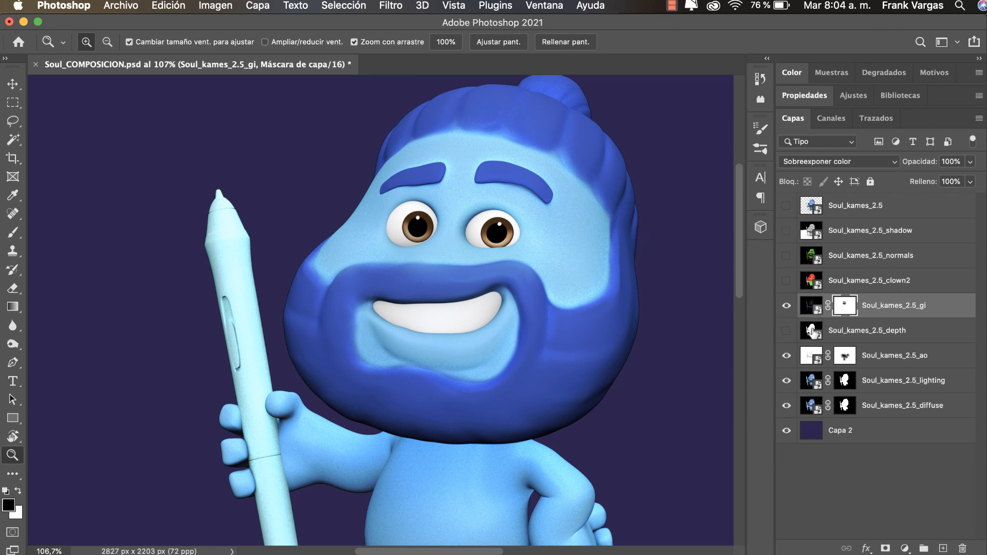
# Show the Soul_kames_2.5_depth layer and load its RGB channel as a selection of the character's silhouette
pyautogui.click(786, 330)
pyautogui.click(812, 333)
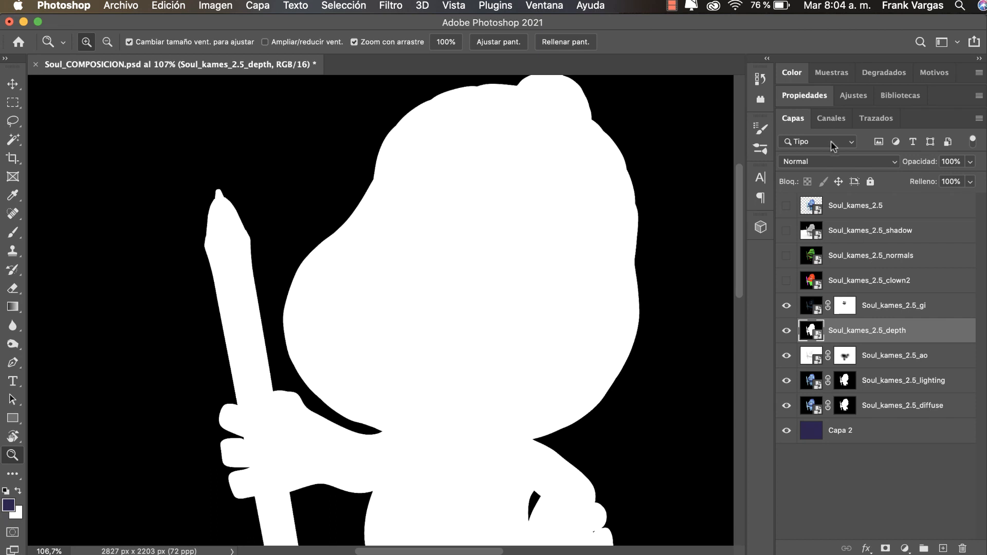
pyautogui.click(836, 121)
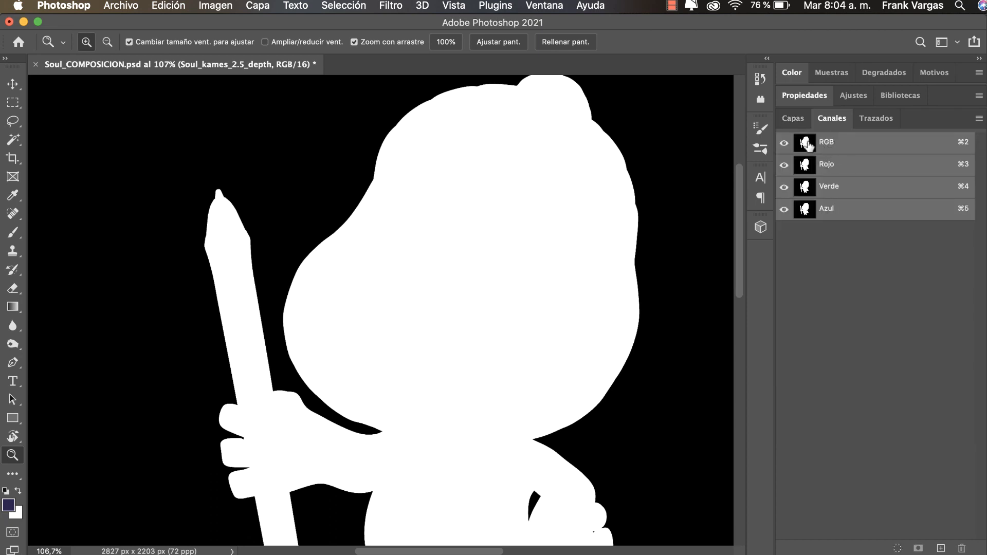
pyautogui.keyDown('super'); pyautogui.click(806, 147); pyautogui.keyUp('super')
pyautogui.click(793, 118)
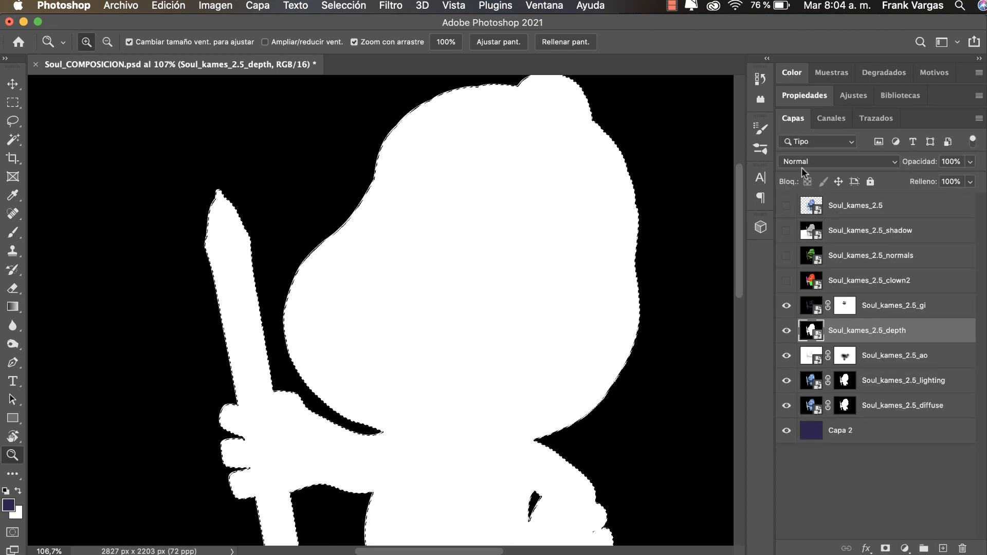
# Add a second mask to the Soul_kames_2.5_gi layer, hide the depth layer and clear the selection
pyautogui.click(817, 313)
pyautogui.click(885, 548)
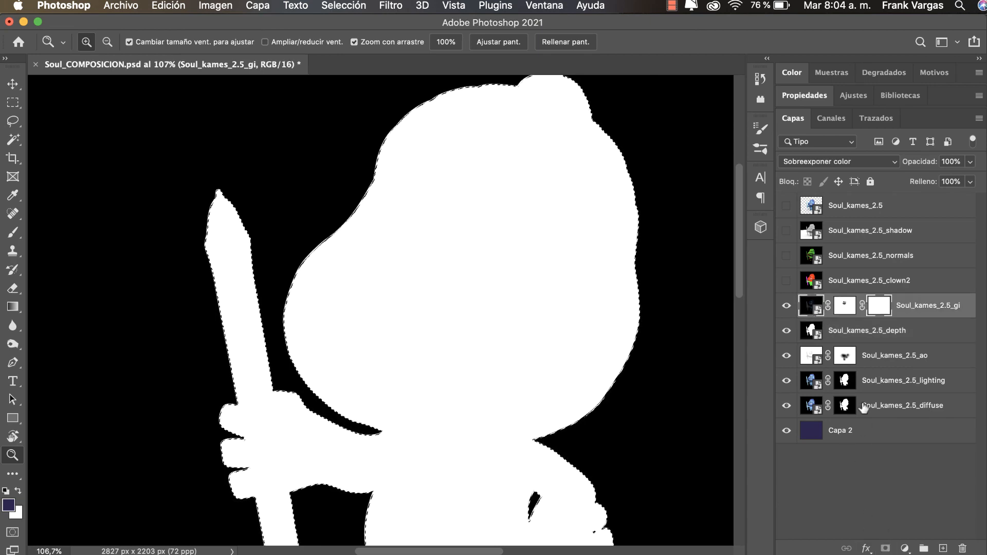
pyautogui.click(787, 331)
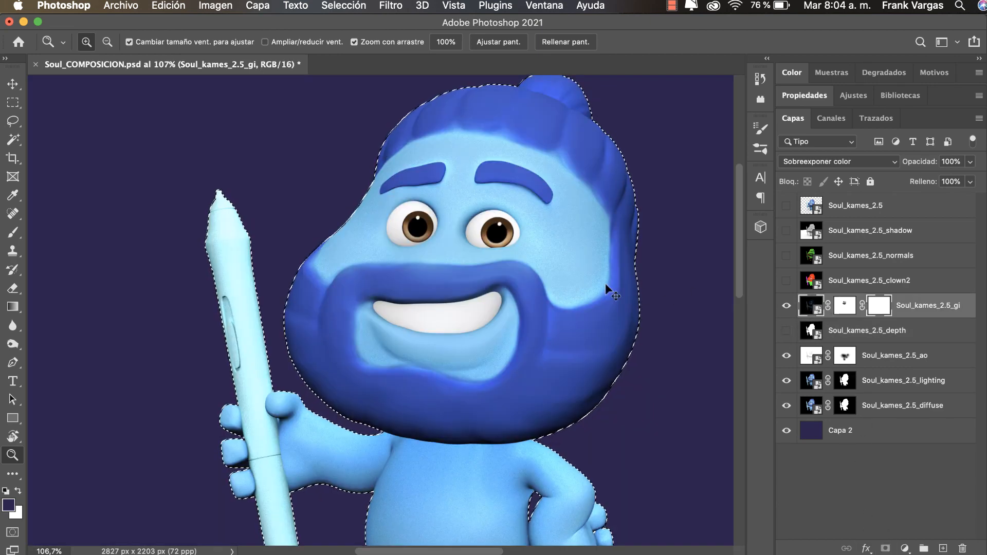
pyautogui.press('super+d')
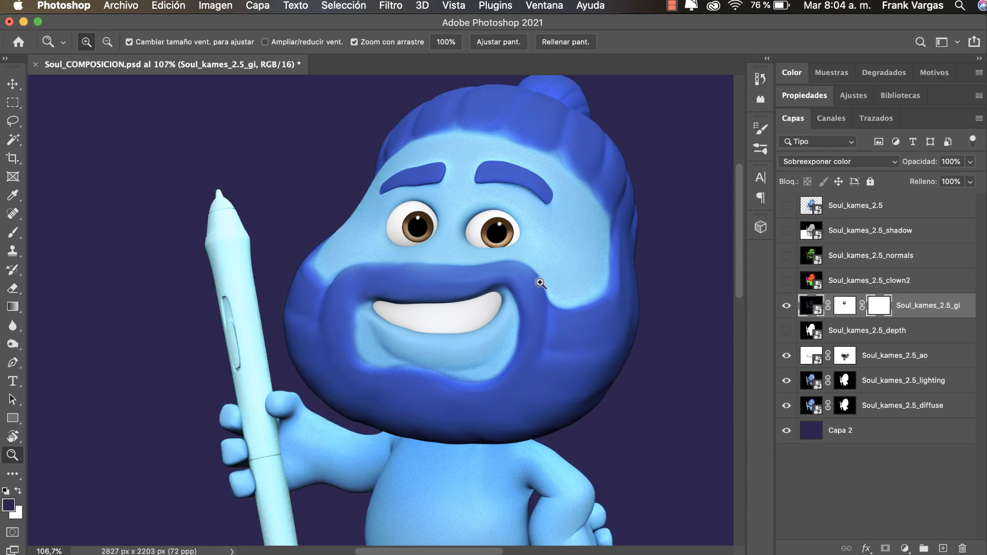
# Show the Soul_kames_2.5_normals layer and move it directly above the Soul_kames_2.5_gi layer
pyautogui.moveTo(553, 282)
pyautogui.mouseDown()
pyautogui.moveTo(533, 293)
pyautogui.moveTo(543, 299)
pyautogui.mouseUp()
pyautogui.press('space')
pyautogui.moveTo(594, 307); pyautogui.dragTo(537, 283)
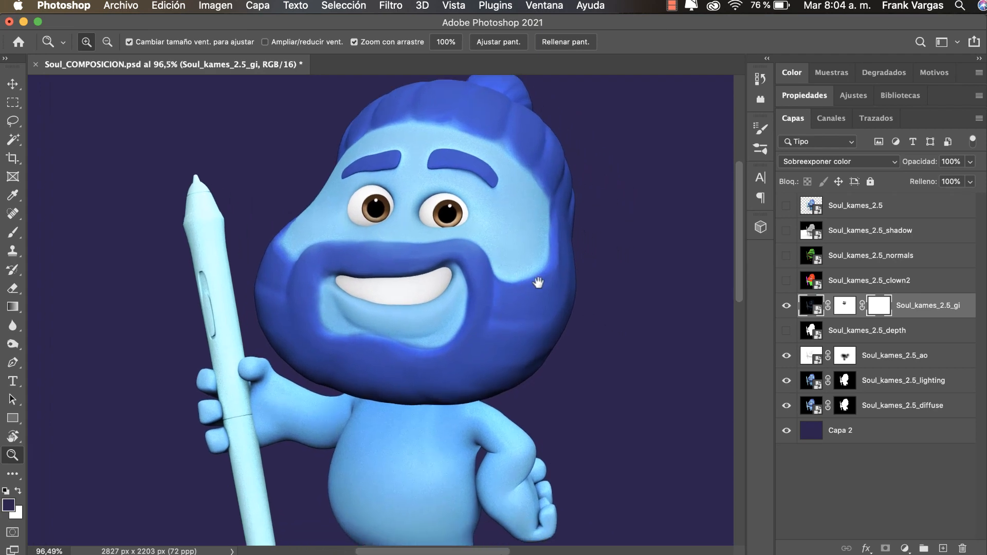
pyautogui.moveTo(629, 293); pyautogui.dragTo(638, 296)
pyautogui.press('v')
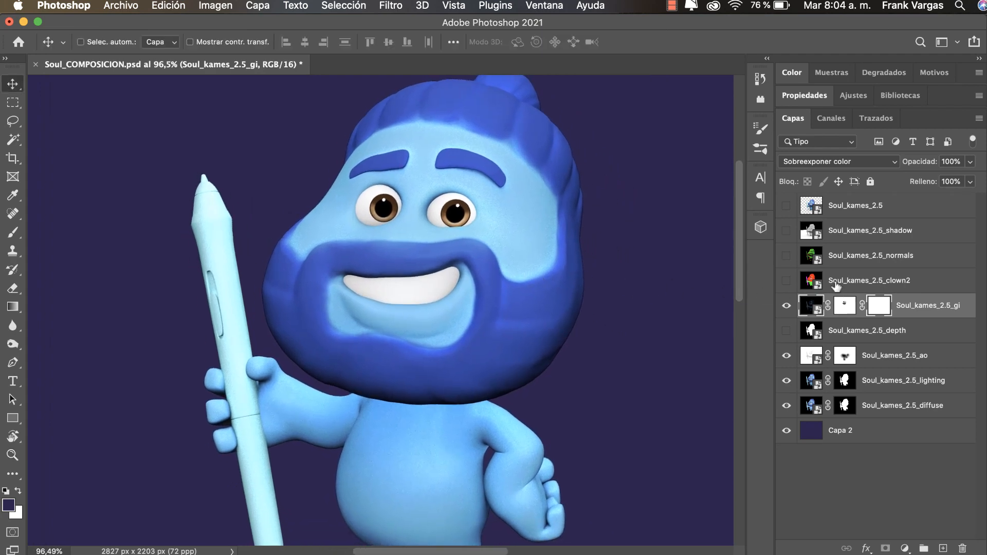
pyautogui.click(787, 256)
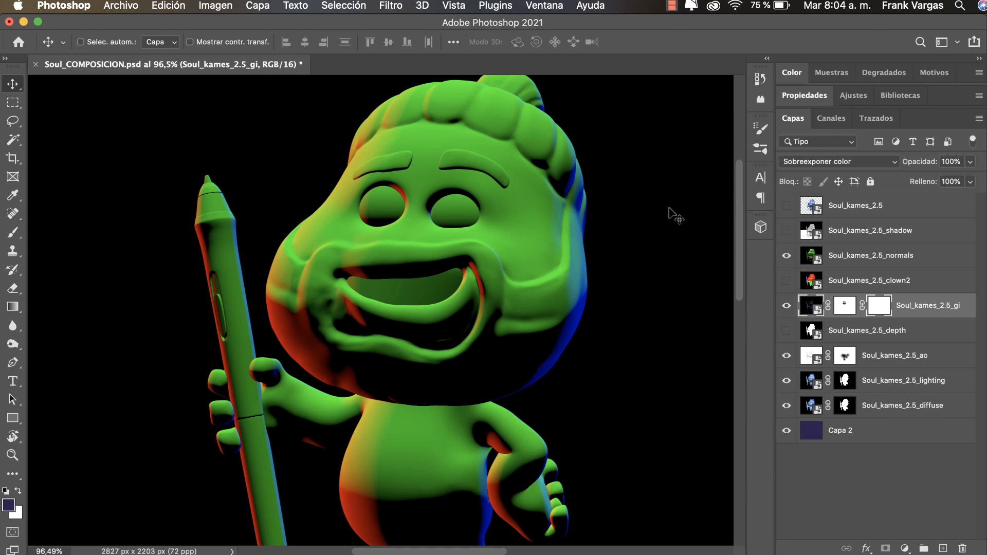
pyautogui.click(853, 260)
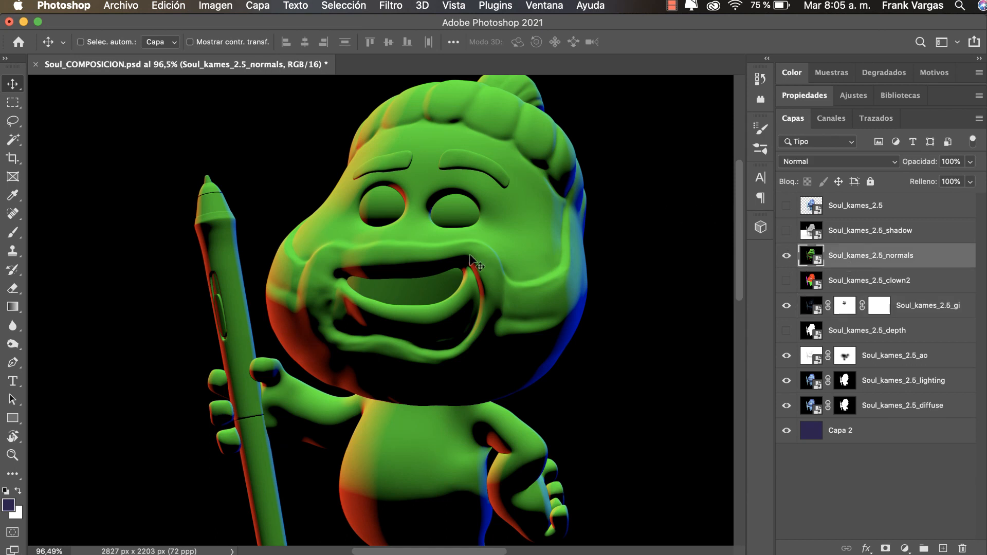
pyautogui.moveTo(478, 255); pyautogui.dragTo(479, 260)
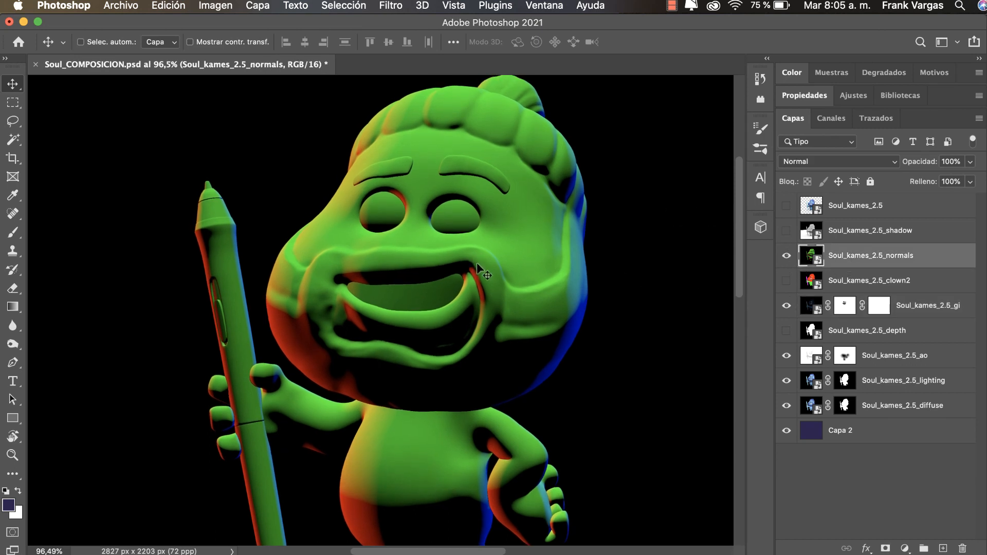
pyautogui.moveTo(588, 291); pyautogui.dragTo(564, 313)
pyautogui.press('super+z')
pyautogui.press('z')
pyautogui.moveTo(894, 267); pyautogui.dragTo(894, 322)
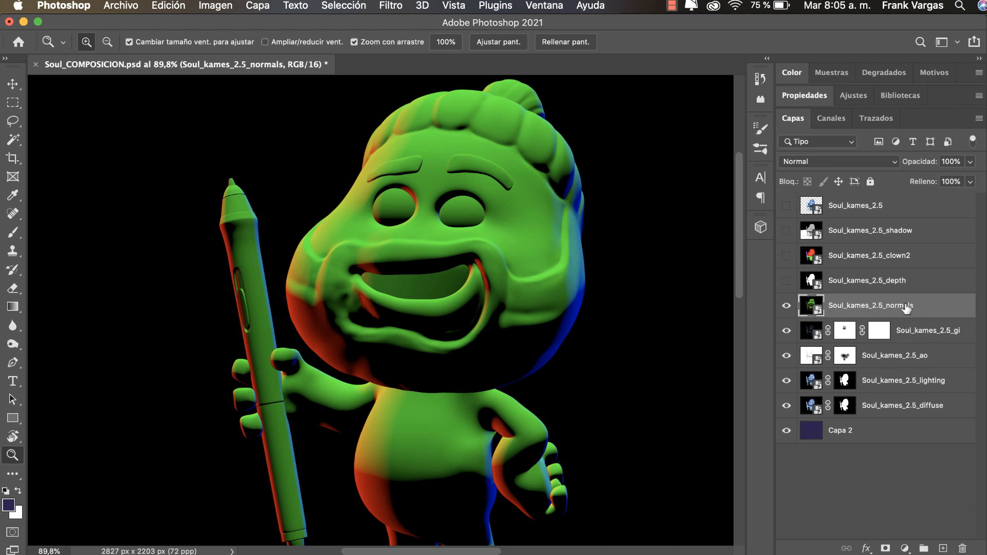
# Add a Hue/Saturation, a Channel Mixer and a second Hue/Saturation adjustment layer above the Soul_kames_2.5_normals layer
pyautogui.click(904, 548)
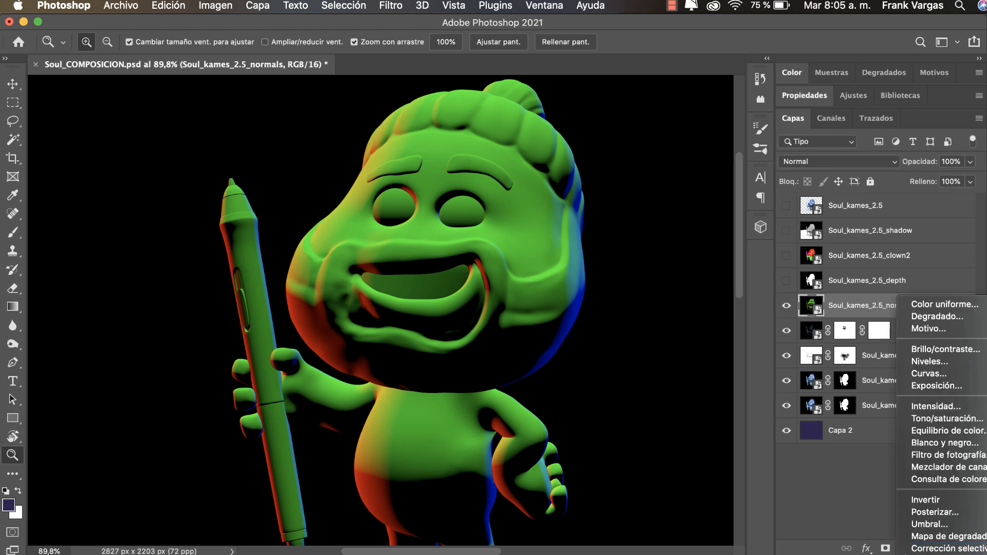
pyautogui.click(946, 419)
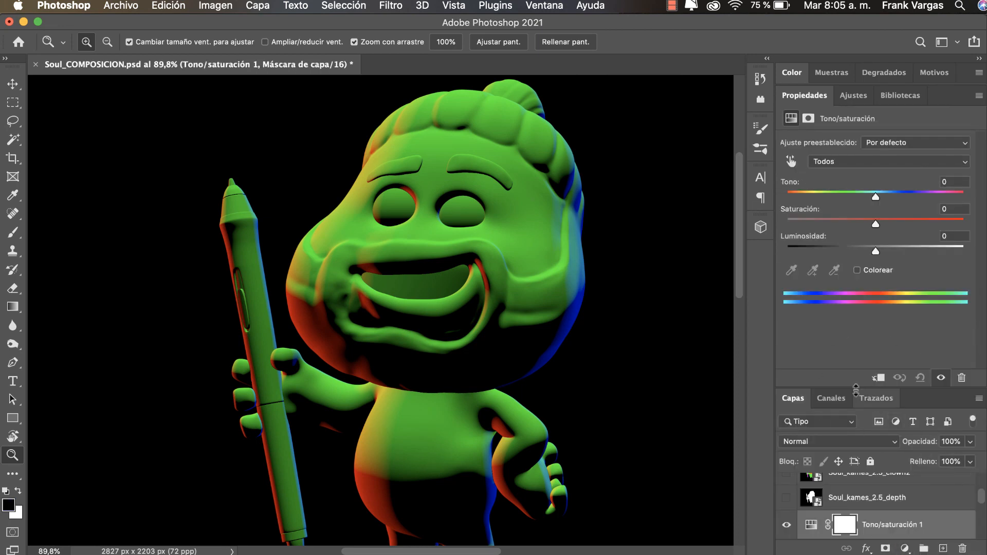
pyautogui.moveTo(856, 387); pyautogui.dragTo(843, 230)
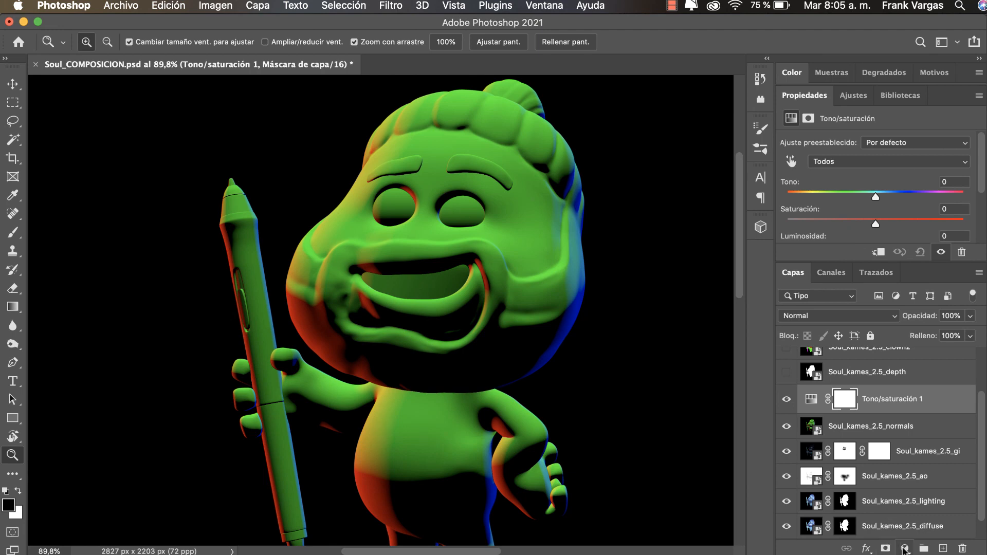
pyautogui.click(904, 549)
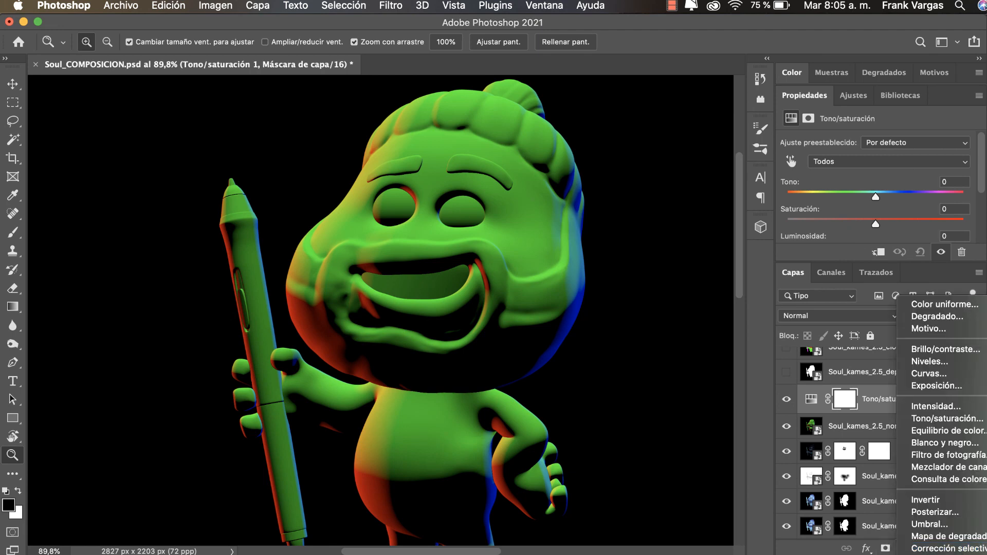
pyautogui.click(984, 467)
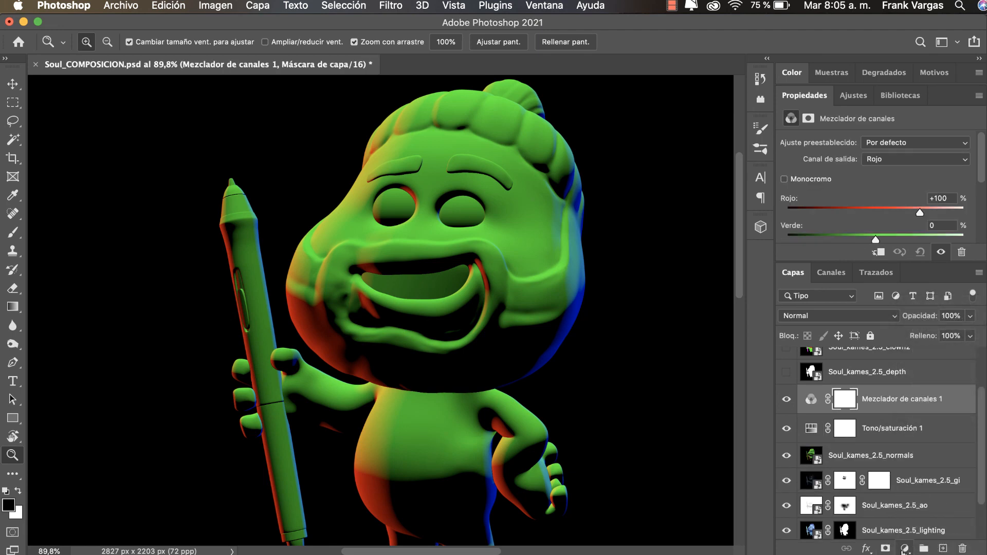
pyautogui.click(904, 549)
pyautogui.click(951, 419)
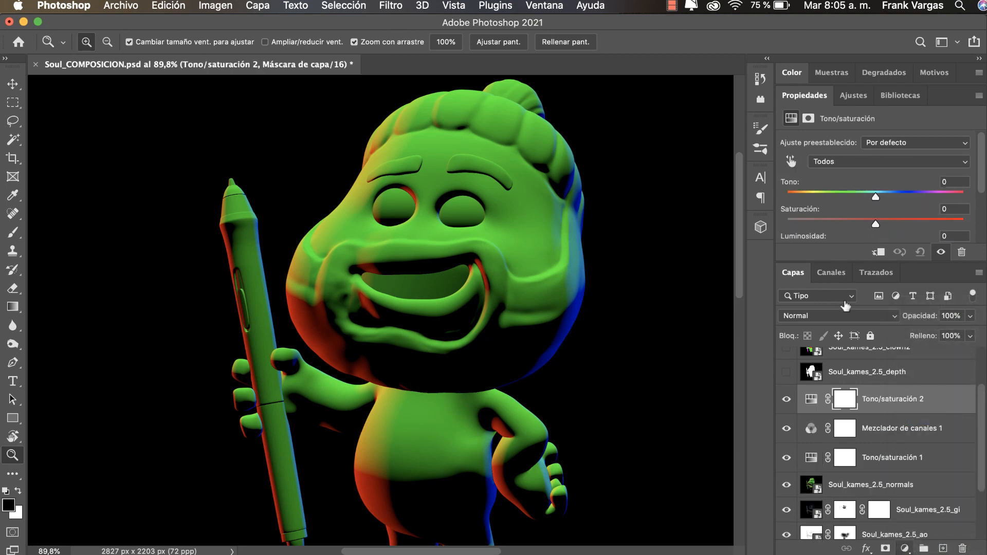
# Clip the two Hue/Saturation layers and the Channel Mixer layer to the Soul_kames_2.5_normals layer
pyautogui.click(885, 467)
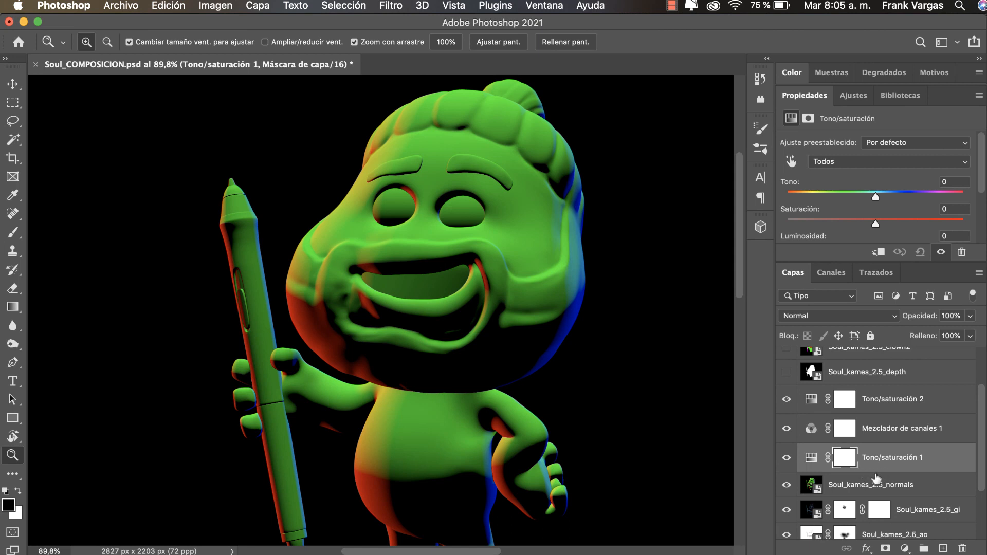
pyautogui.press('alt')
pyautogui.press('alt')
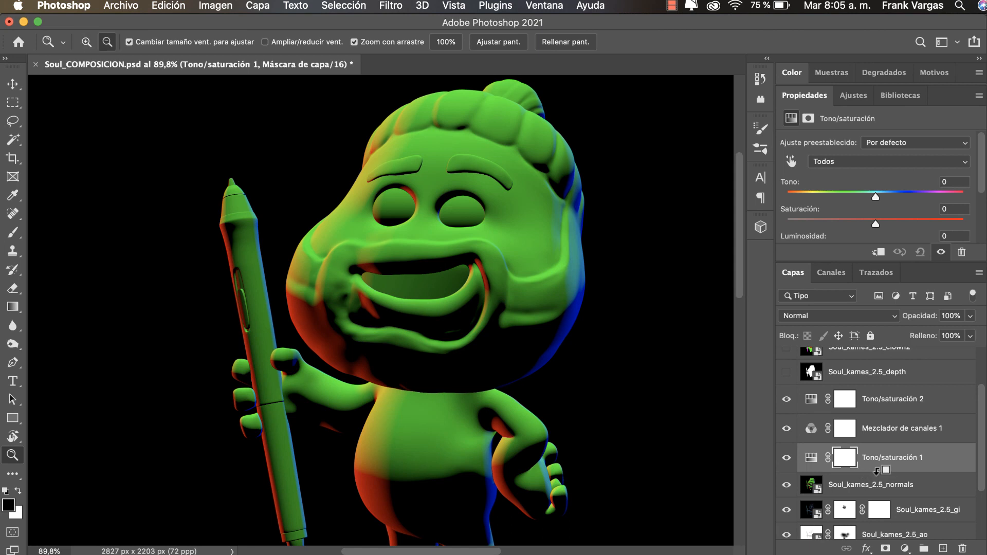
pyautogui.press('alt')
pyautogui.press('alt')
pyautogui.press('alt')
pyautogui.press('alt')
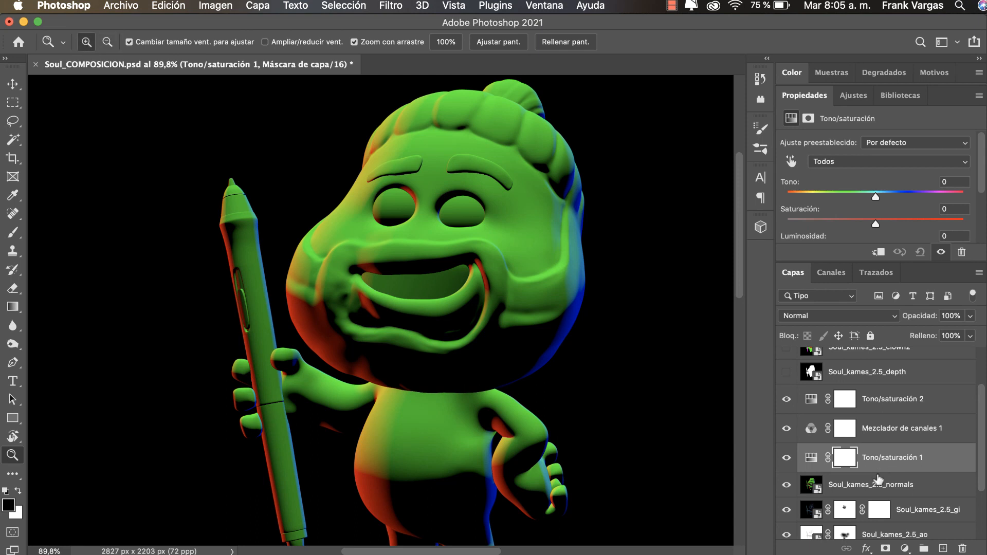
pyautogui.keyDown('alt'); pyautogui.click(878, 471); pyautogui.keyUp('alt')
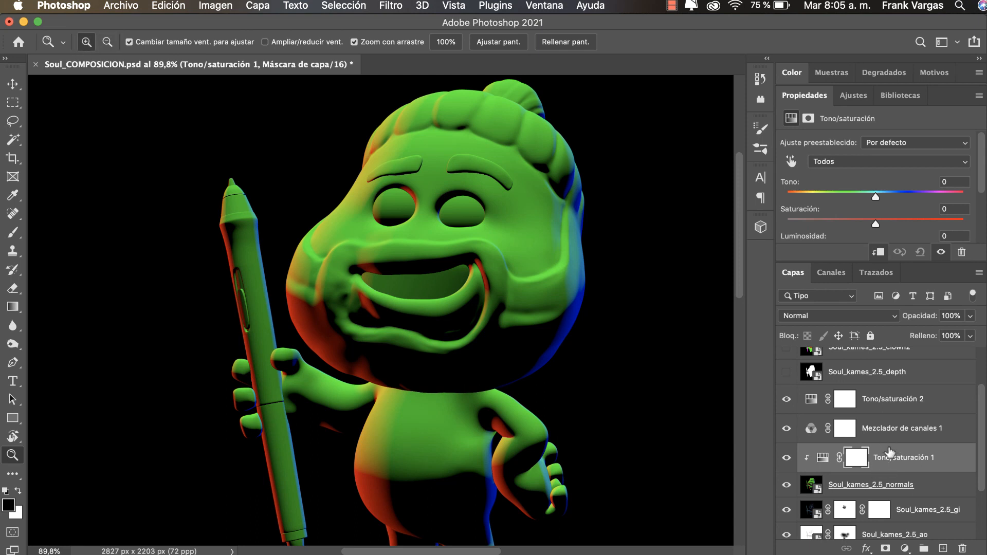
pyautogui.keyDown('alt'); pyautogui.click(892, 442); pyautogui.keyUp('alt')
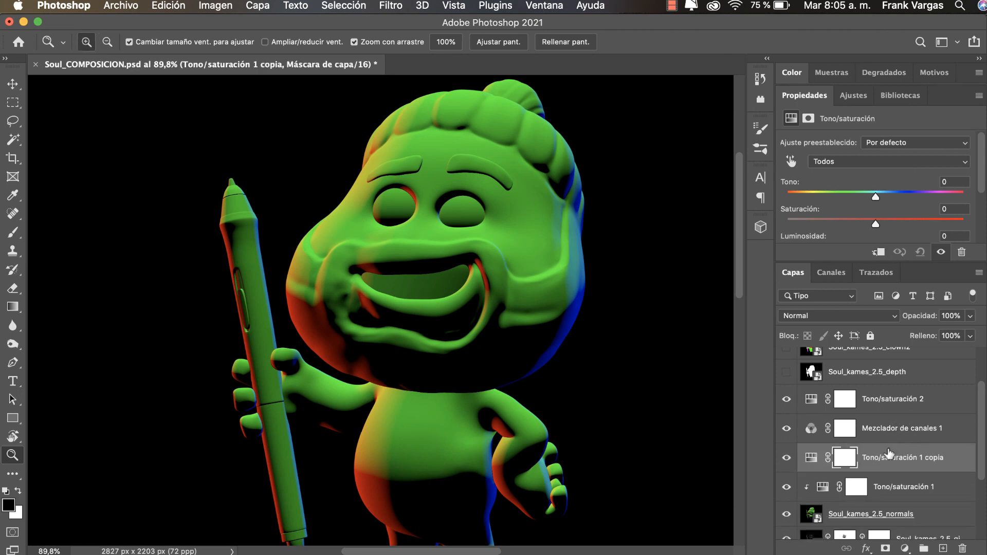
pyautogui.press('super+z')
pyautogui.keyDown('alt'); pyautogui.click(904, 429); pyautogui.keyUp('alt')
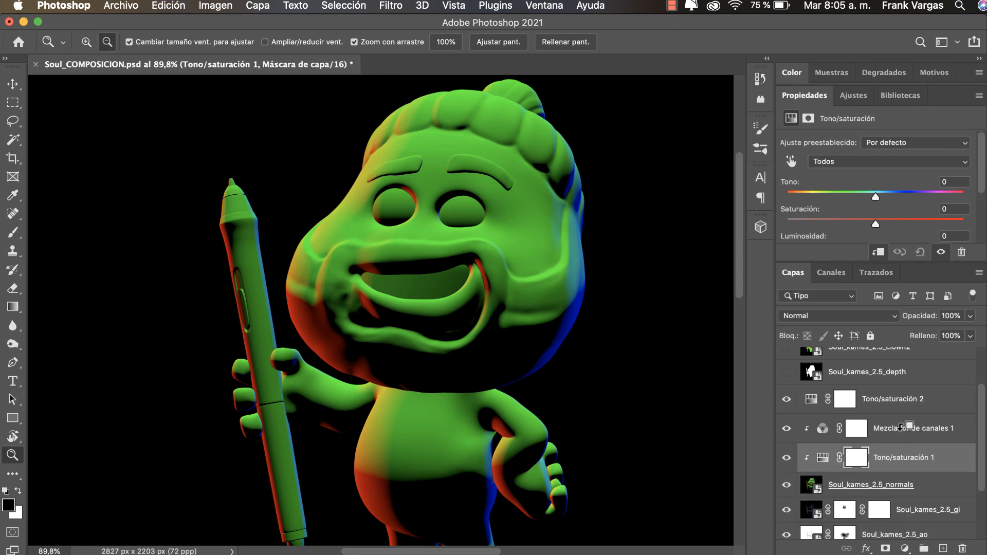
pyautogui.keyDown('alt'); pyautogui.click(908, 414); pyautogui.keyUp('alt')
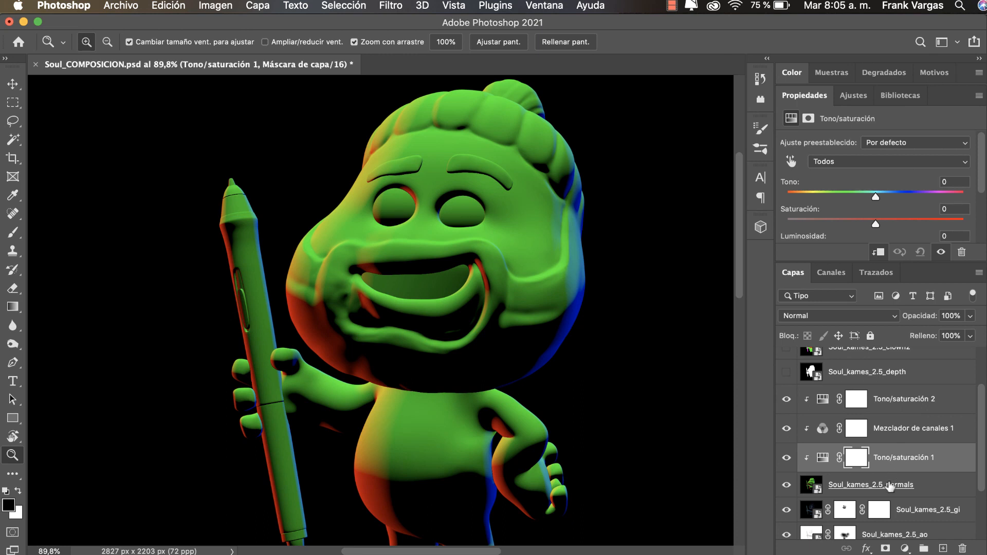
pyautogui.click(890, 486)
pyautogui.click(906, 456)
pyautogui.click(908, 432)
pyautogui.click(908, 405)
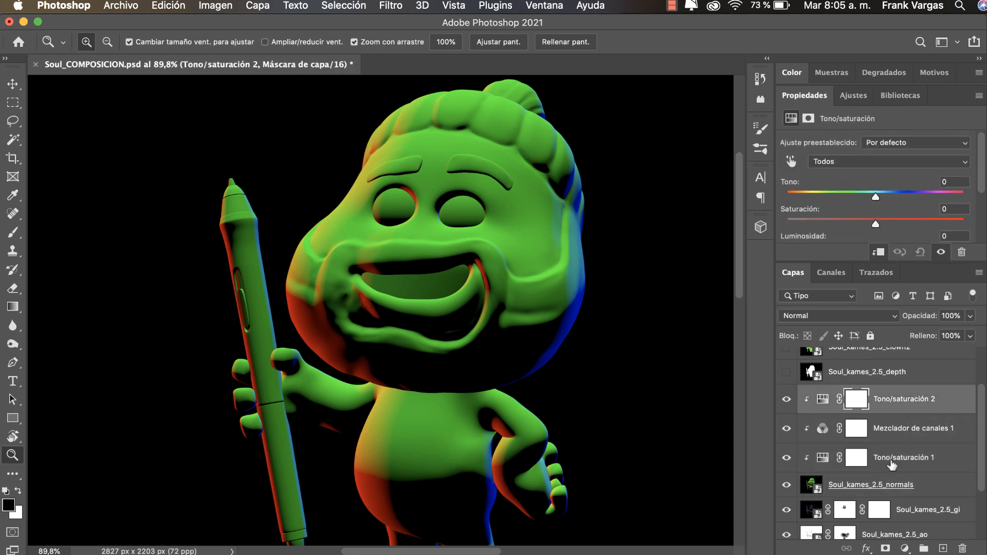
pyautogui.click(892, 462)
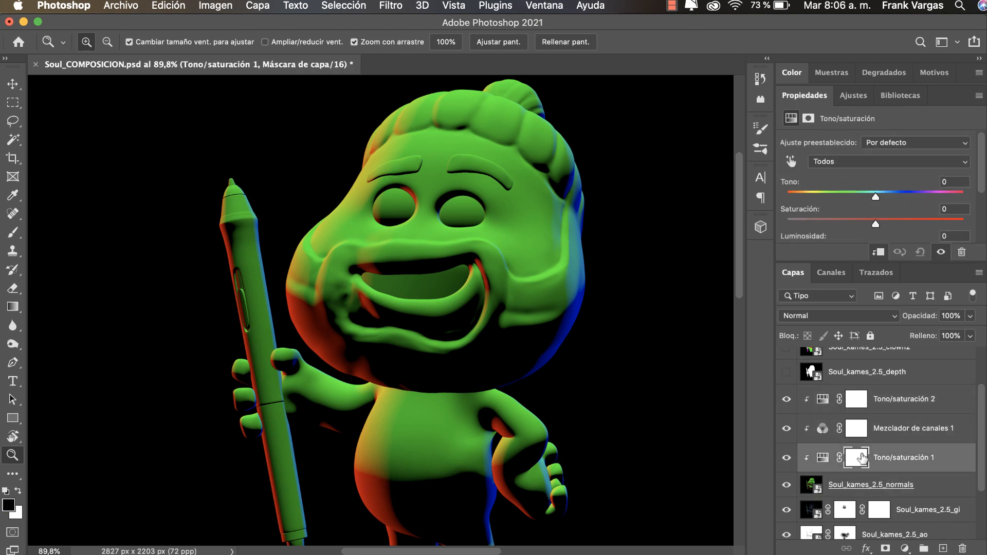
# Make the clipped Channel Mixer monochrome and adjust its channel mix to brighten the grey normals pass
pyautogui.click(895, 428)
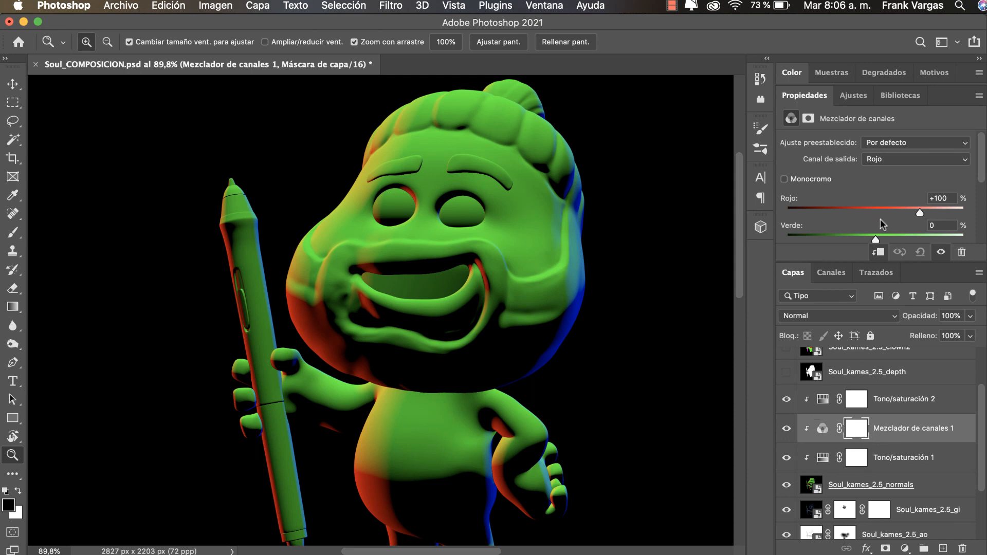
pyautogui.click(784, 179)
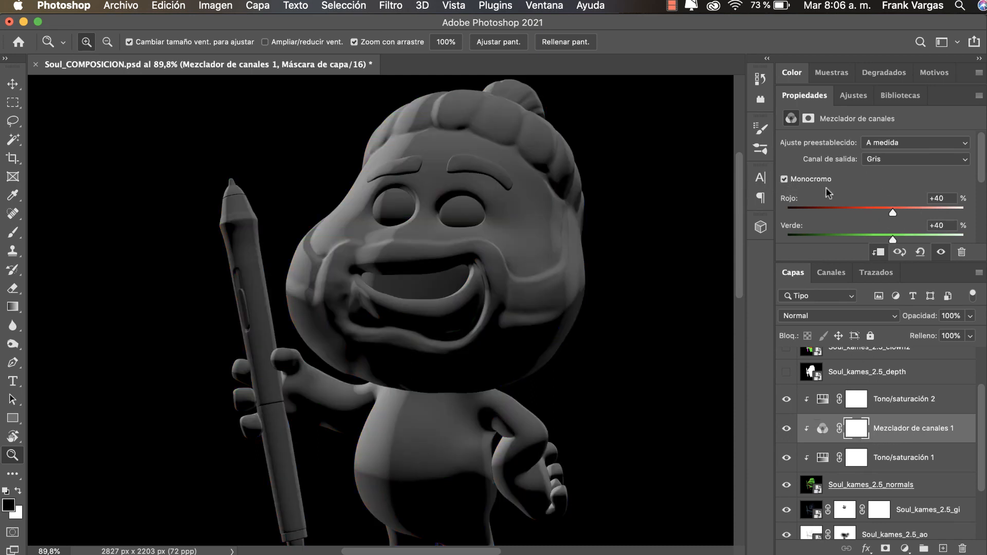
pyautogui.scroll(-2, 638, 262)
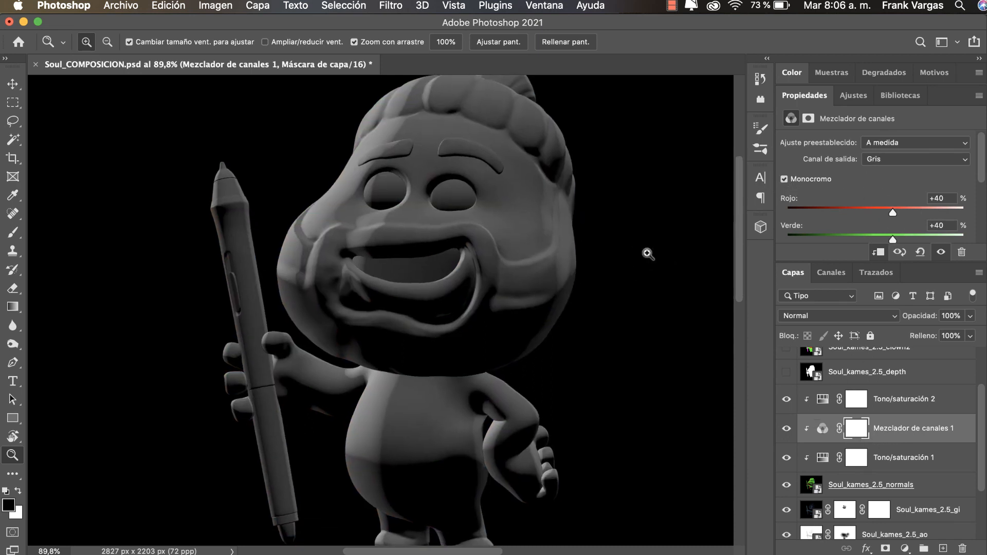
pyautogui.moveTo(847, 263); pyautogui.dragTo(847, 319)
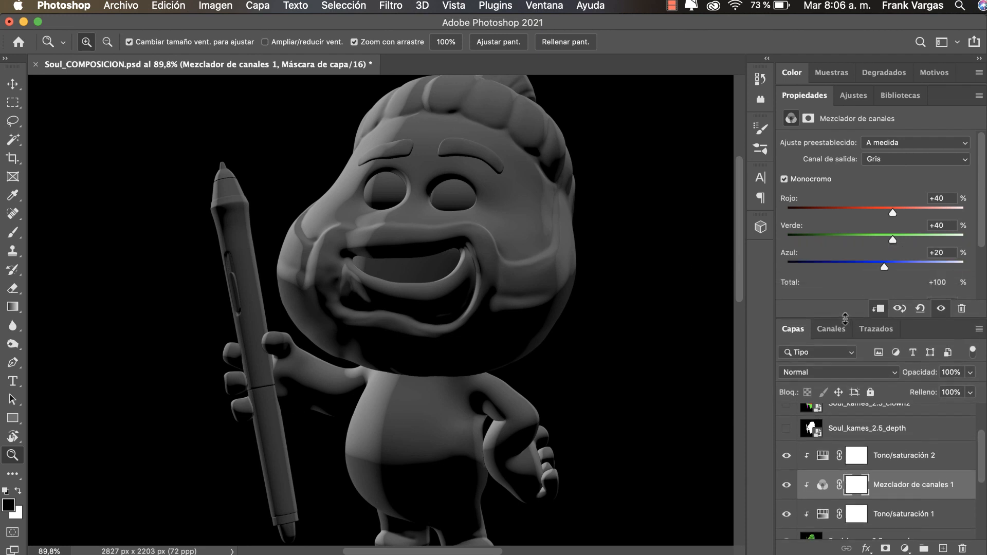
pyautogui.moveTo(536, 307); pyautogui.dragTo(526, 307)
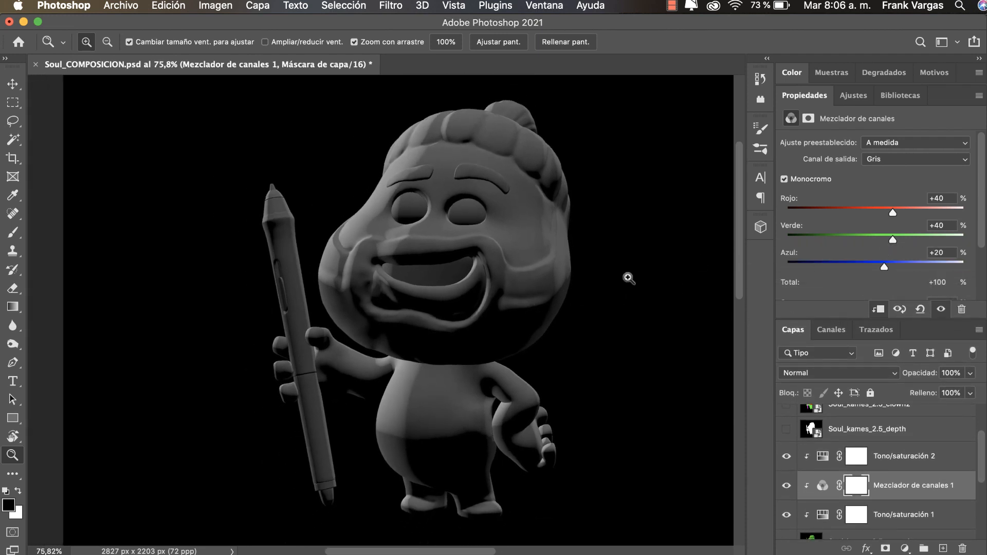
pyautogui.moveTo(640, 279); pyautogui.dragTo(646, 283)
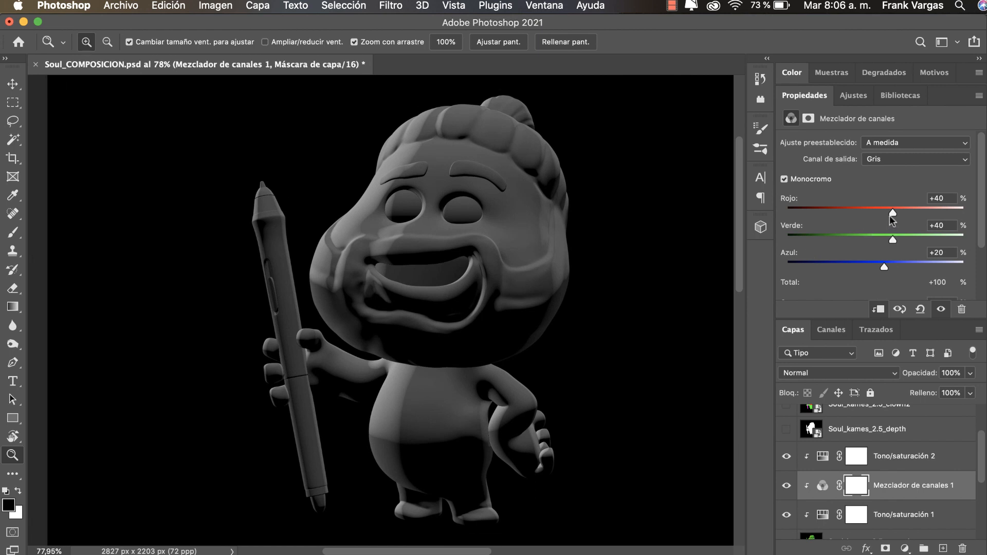
pyautogui.moveTo(870, 211); pyautogui.dragTo(907, 239)
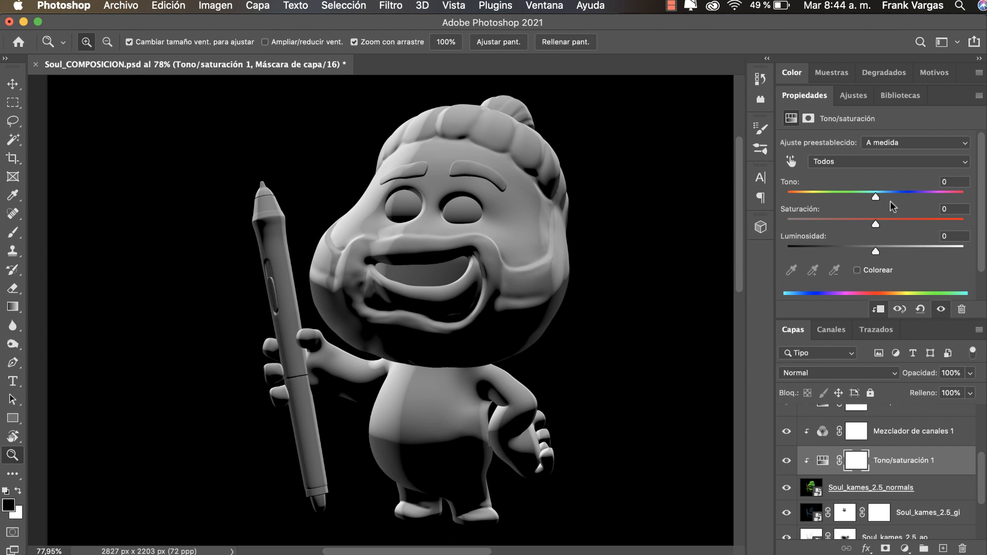
# Set the hue of the Tono/saturación 1 layer to +41 to shift the light direction on the normals pass
pyautogui.moveTo(866, 197); pyautogui.dragTo(923, 201)
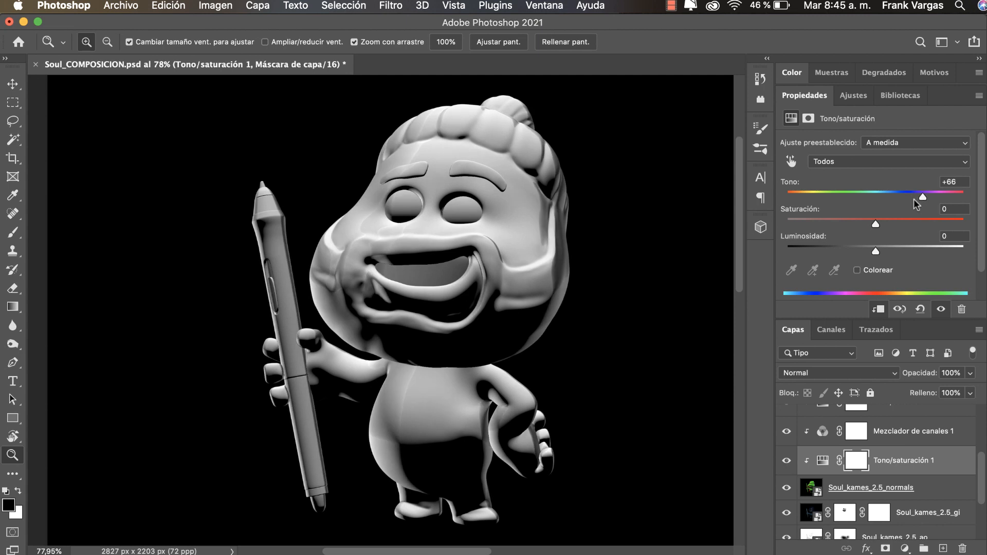
pyautogui.moveTo(914, 198); pyautogui.dragTo(903, 193)
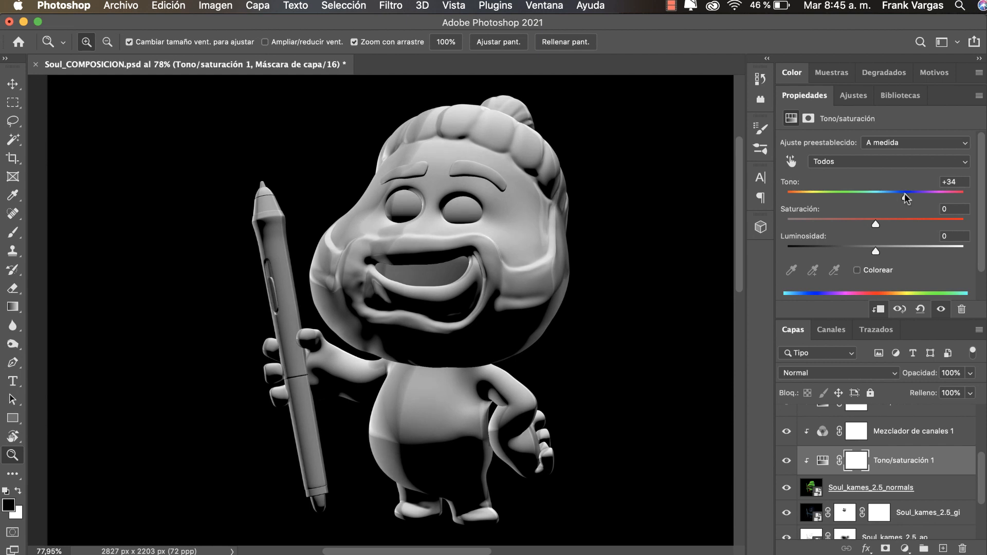
pyautogui.moveTo(904, 193); pyautogui.dragTo(898, 196)
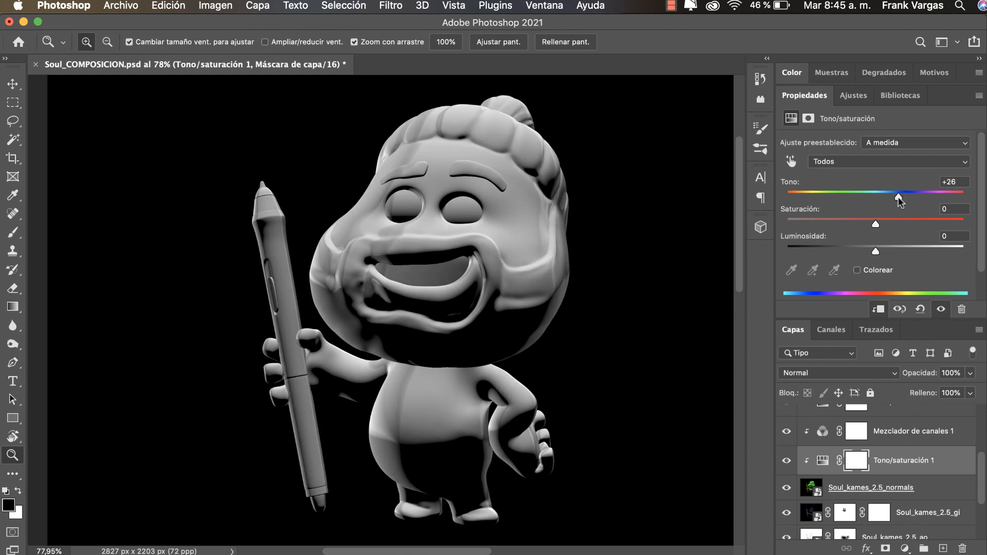
pyautogui.click(910, 198)
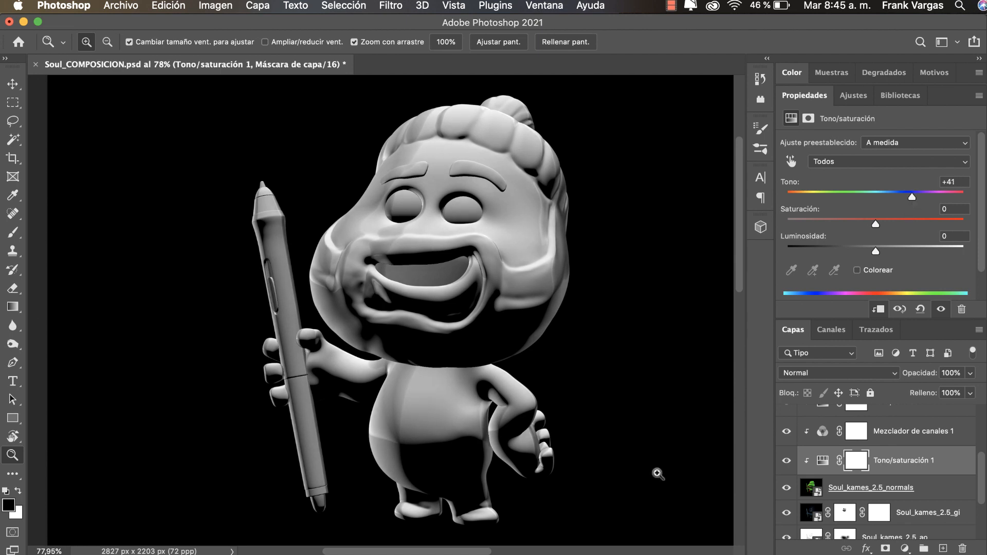
# Set the blend mode of the Soul_kames_2.5_normals layer to Superponer (Overlay)
pyautogui.click(930, 493)
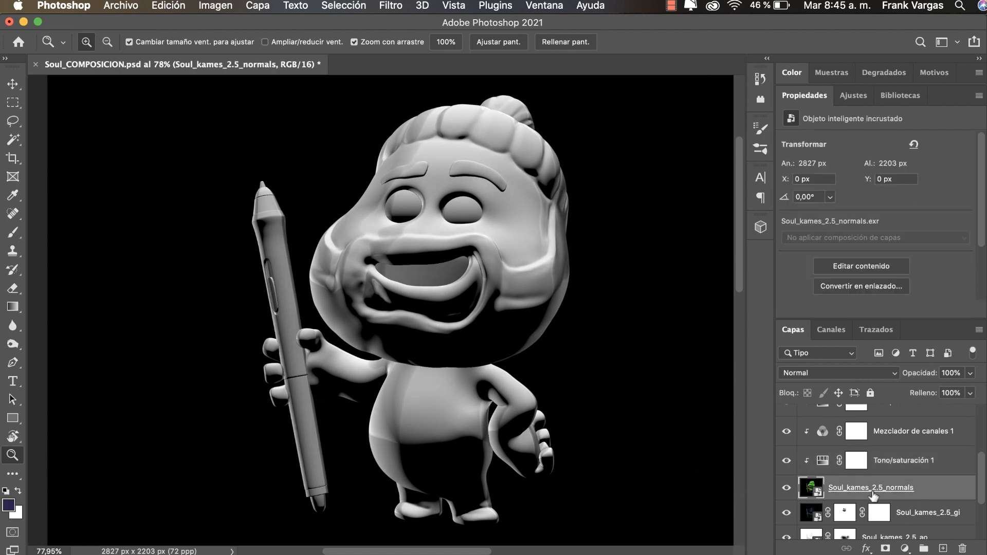
pyautogui.scroll(-2, 910, 483)
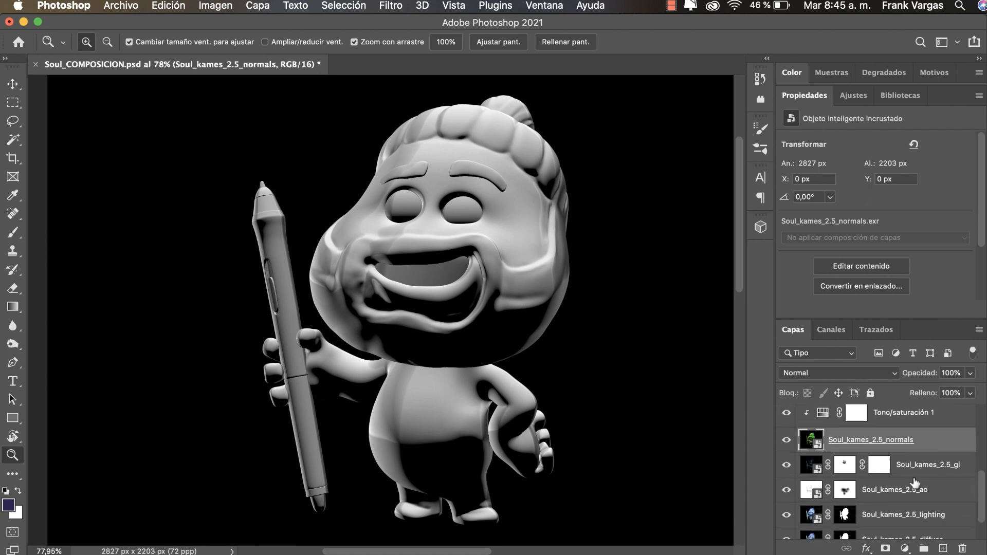
pyautogui.click(869, 373)
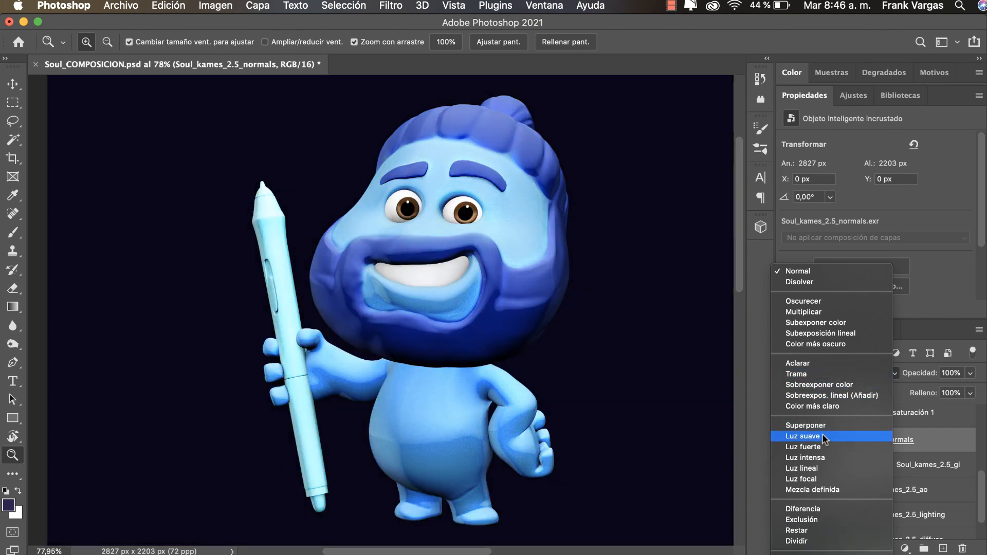
pyautogui.click(822, 426)
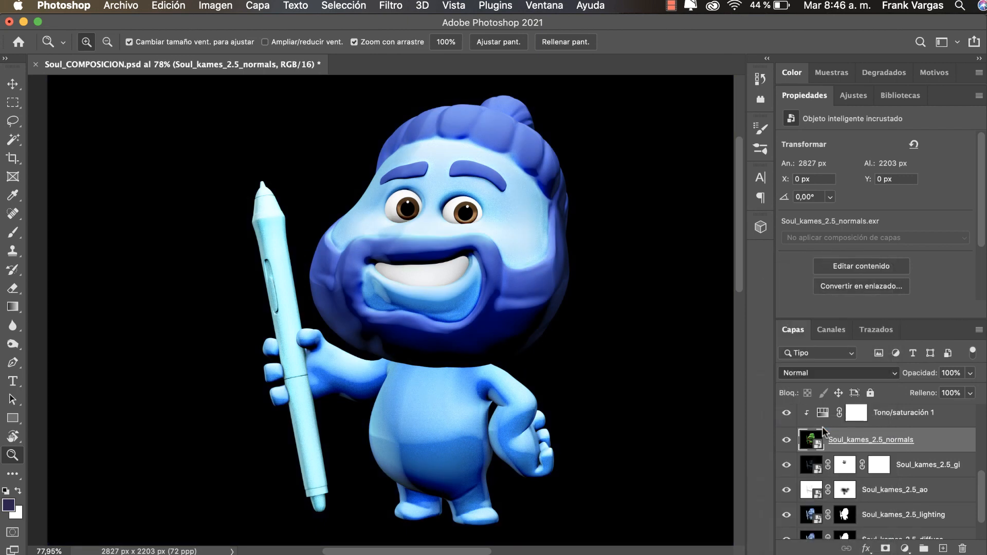
# Compare the character with and without the Soul_kames_2.5_normals layer by toggling its visibility
pyautogui.click(790, 440)
pyautogui.click(789, 441)
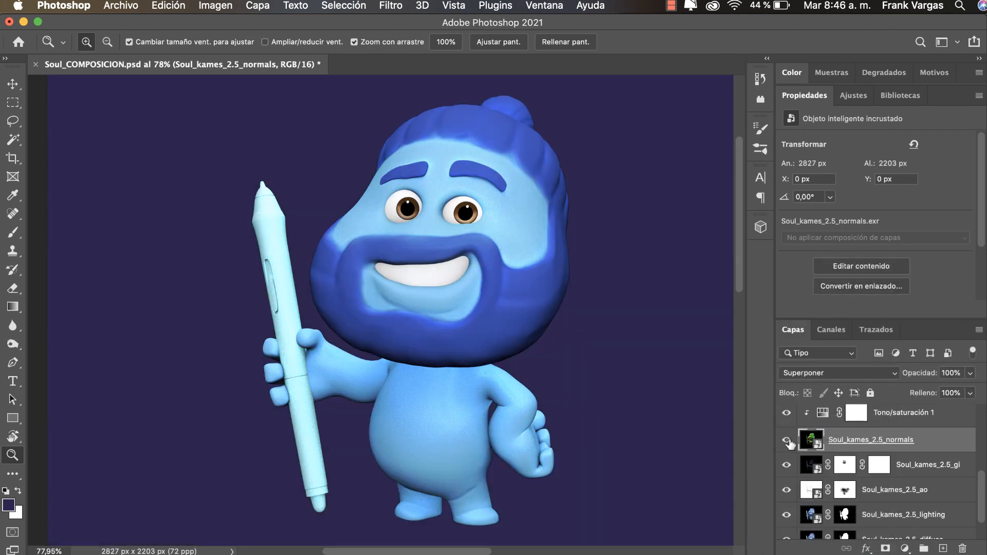
pyautogui.click(789, 440)
pyautogui.click(789, 441)
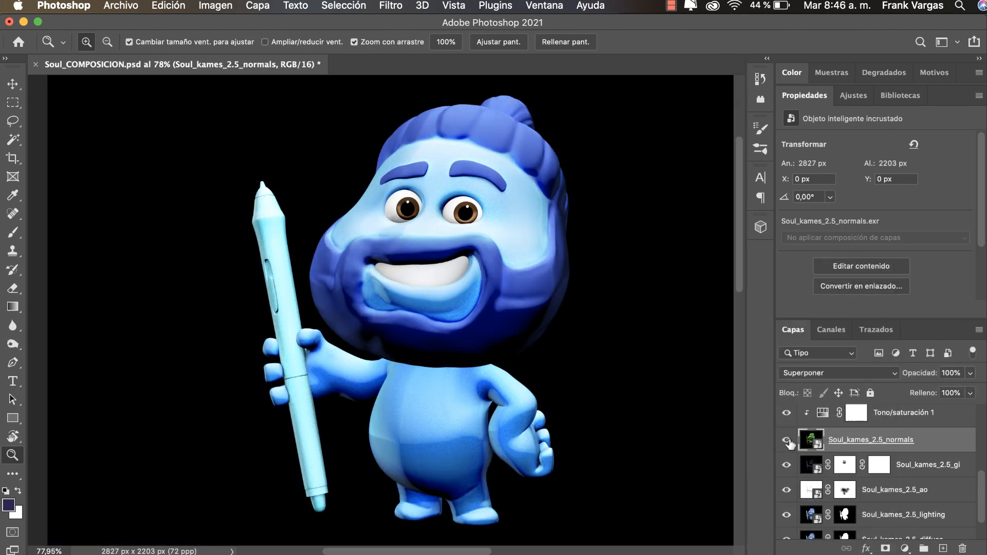
pyautogui.click(789, 441)
pyautogui.click(789, 441)
pyautogui.click(789, 441)
pyautogui.click(789, 441)
pyautogui.click(789, 440)
pyautogui.click(789, 440)
# Show the Soul_kames_2.5_depth layer and load its RGB composite channel as a selection of the character silhouette
pyautogui.scroll(5, 854, 425)
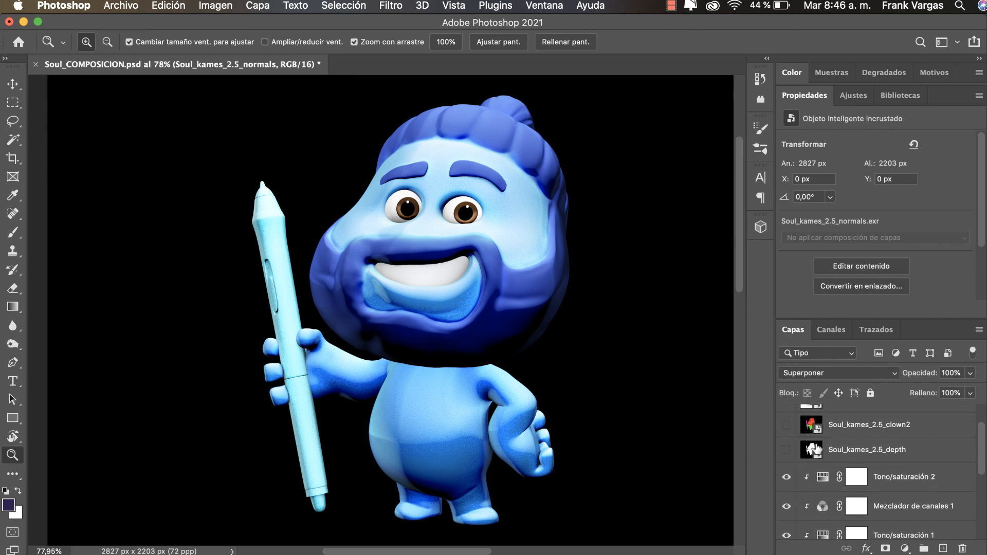
pyautogui.click(787, 451)
pyautogui.click(815, 451)
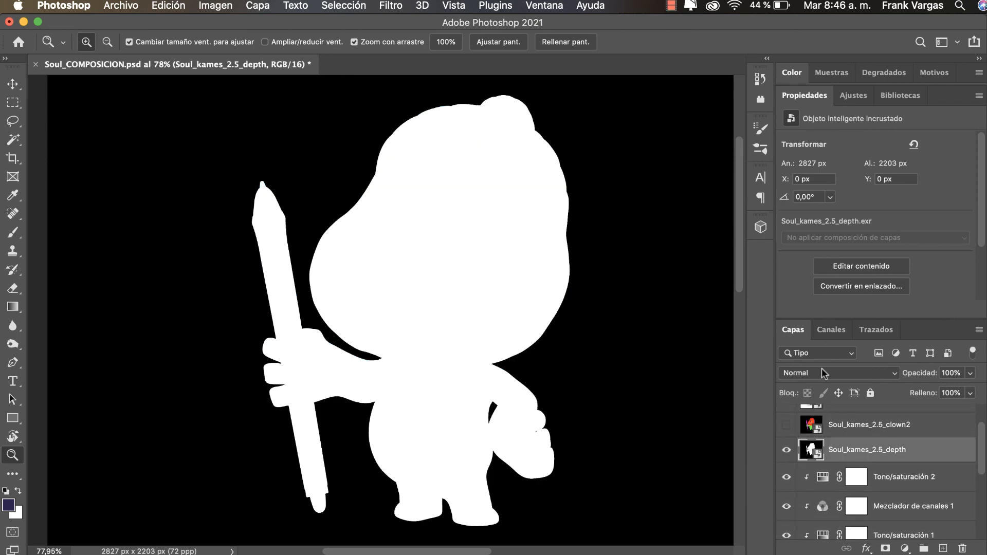
pyautogui.click(840, 334)
pyautogui.keyDown('super'); pyautogui.click(806, 355); pyautogui.keyUp('super')
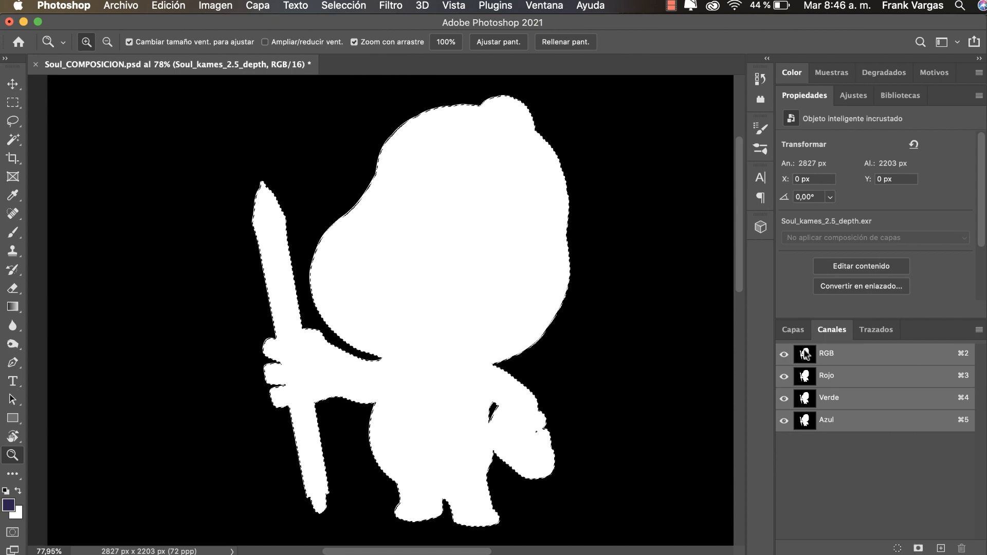
# Mask the Soul_kames_2.5_normals layer with the silhouette selection, and hide the Soul_kames_2.5_depth layer
pyautogui.click(794, 331)
pyautogui.scroll(-4, 845, 443)
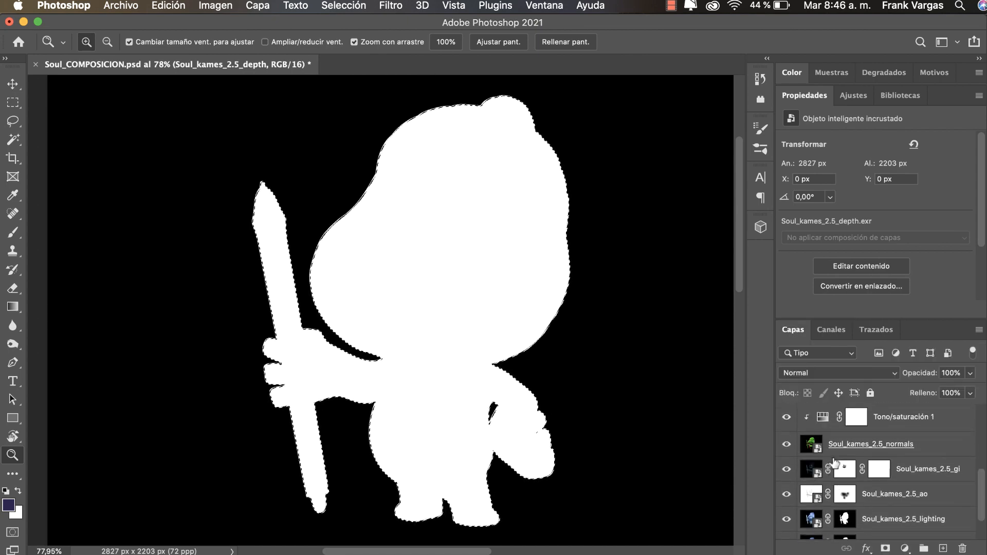
pyautogui.click(845, 443)
pyautogui.click(886, 548)
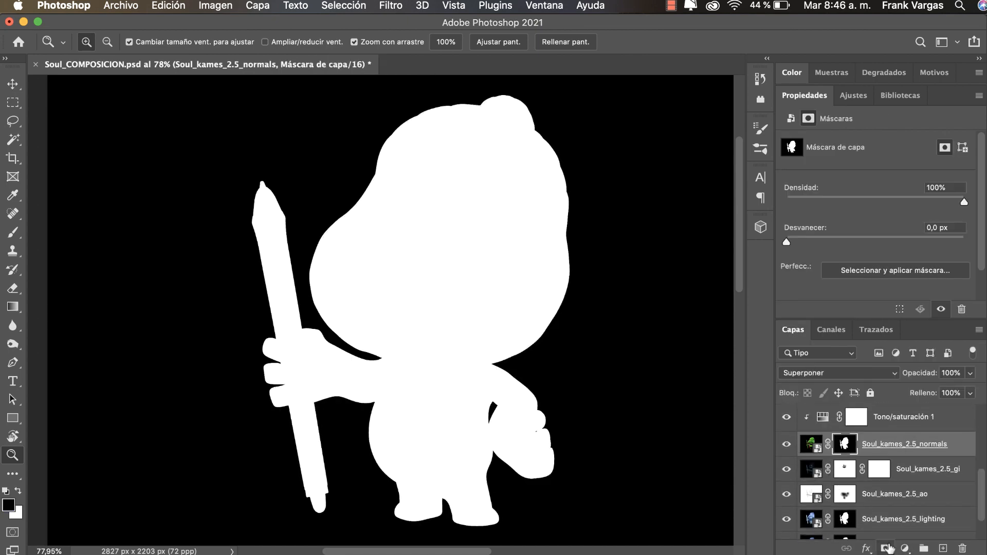
pyautogui.scroll(4, 795, 462)
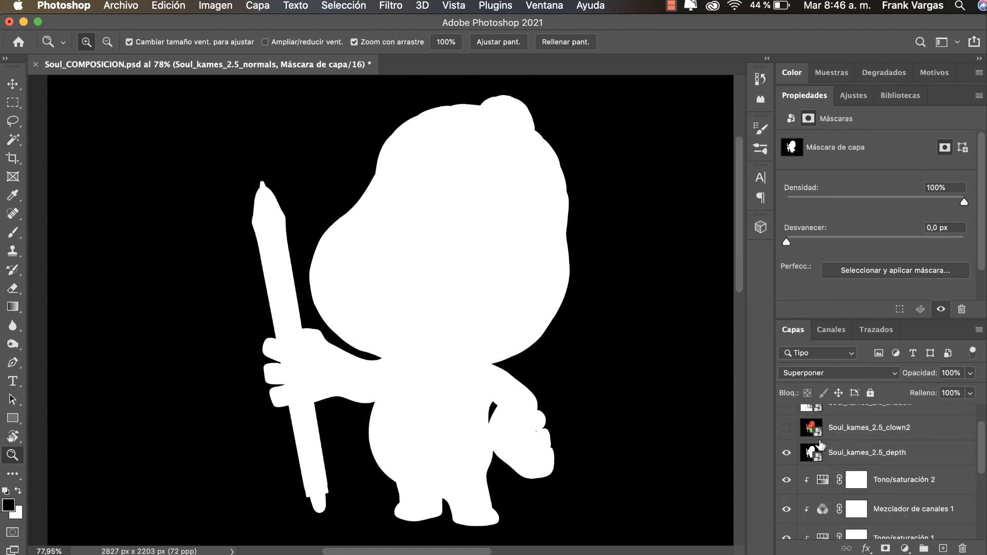
pyautogui.click(786, 453)
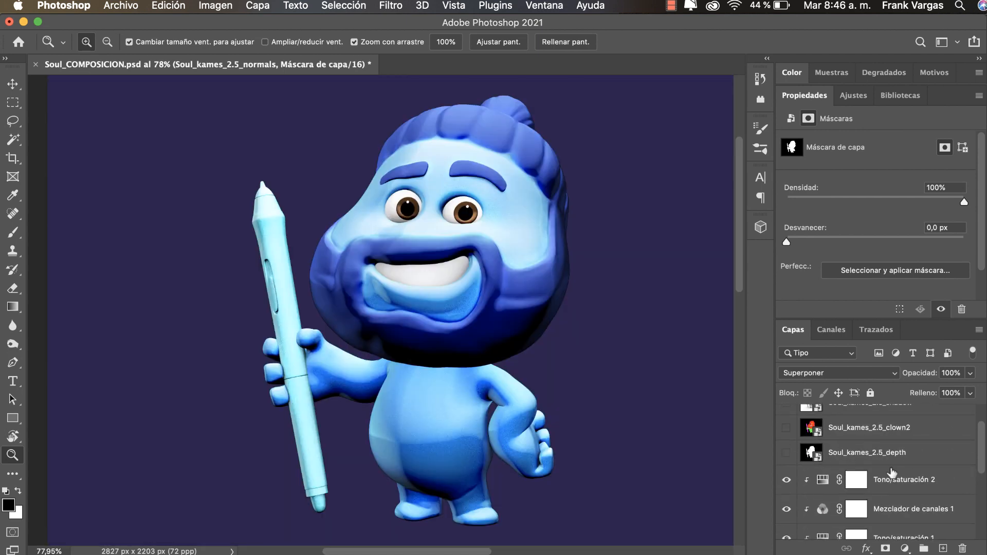
# Lower the opacity of the Soul_kames_2.5_normals layer to 48%, checking the effect against the hidden layer
pyautogui.scroll(-4, 892, 473)
pyautogui.click(811, 463)
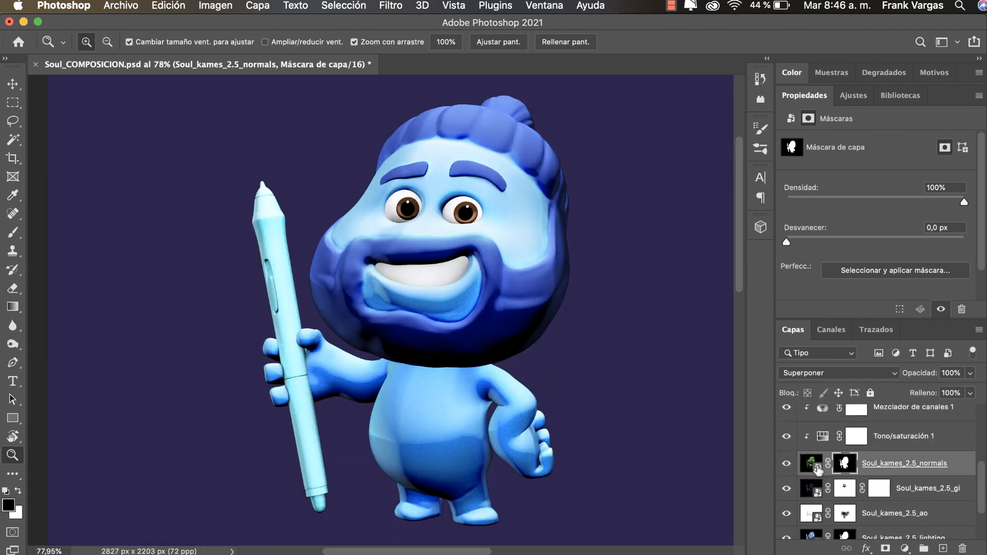
pyautogui.click(970, 373)
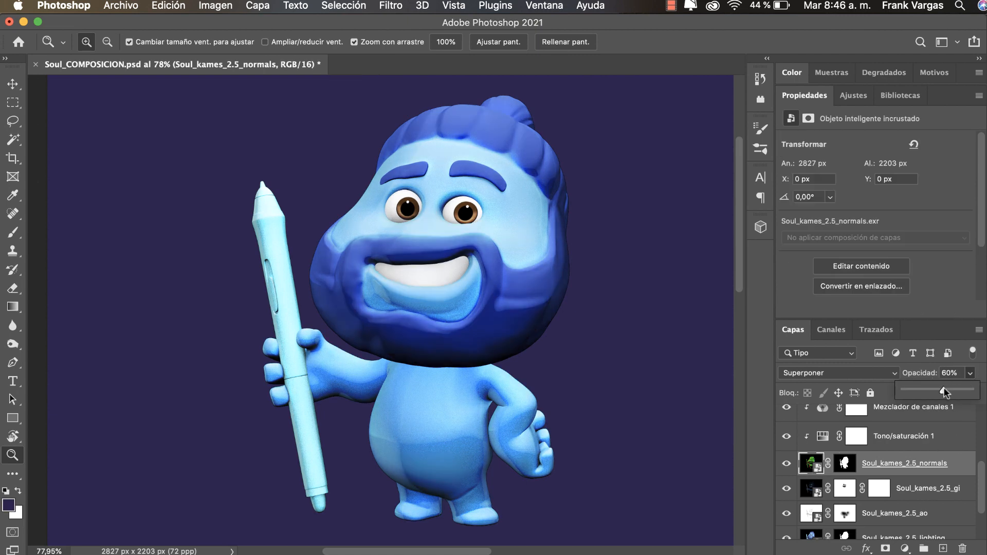
pyautogui.moveTo(942, 388); pyautogui.dragTo(940, 388)
pyautogui.click(796, 467)
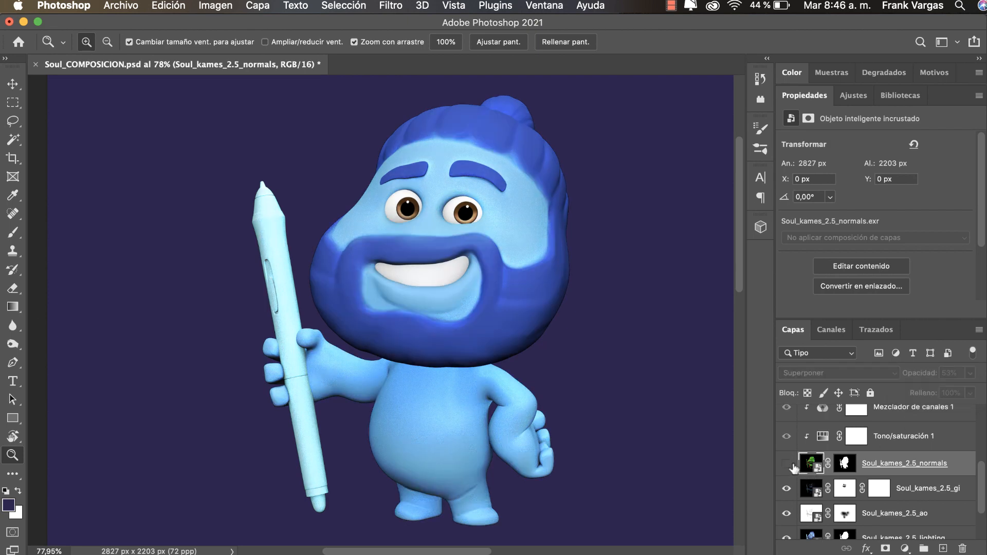
pyautogui.click(791, 464)
pyautogui.click(791, 464)
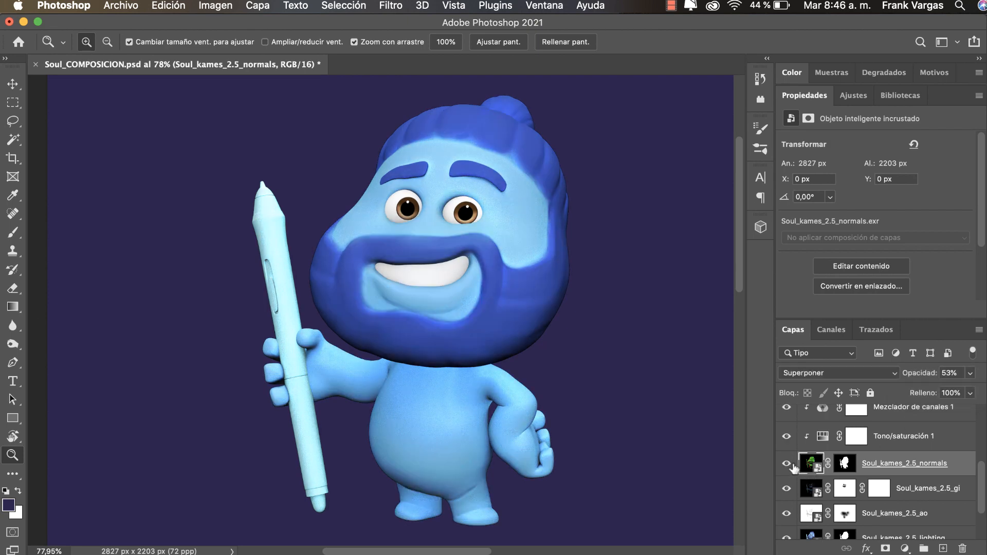
pyautogui.click(970, 373)
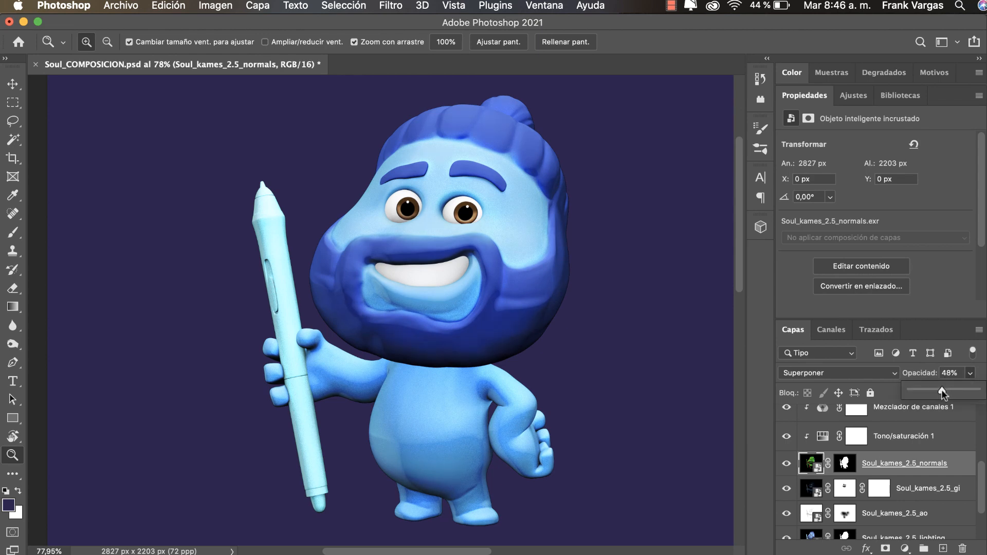
# Paint black on the normals layer's mask with a soft brush at 29% opacity to soften the hard light edge across the belly
pyautogui.click(844, 467)
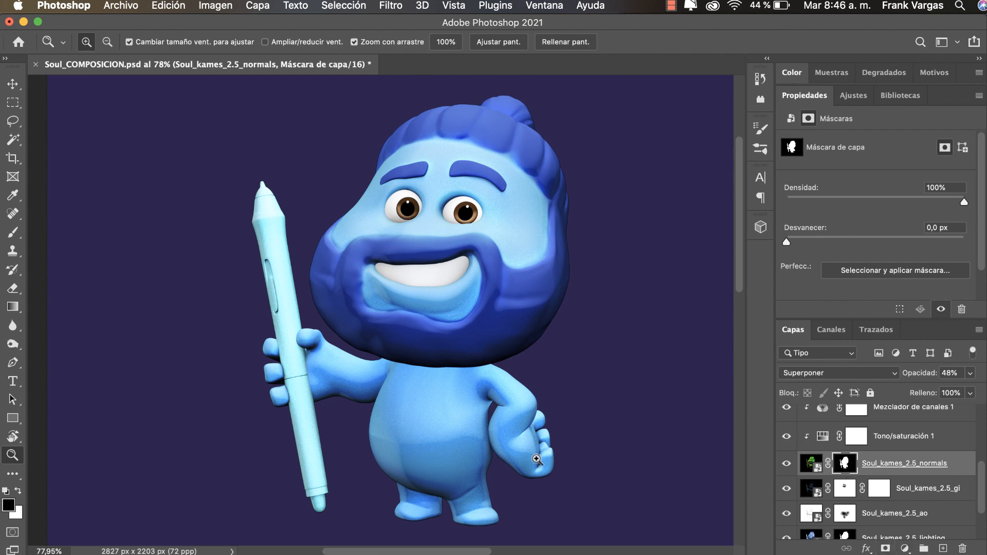
pyautogui.press('b')
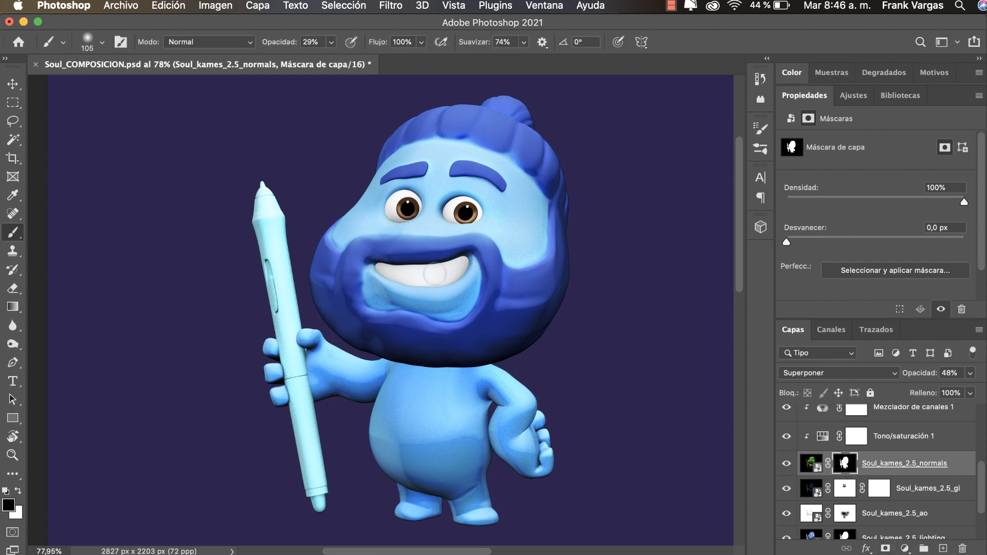
pyautogui.rightClick(442, 275)
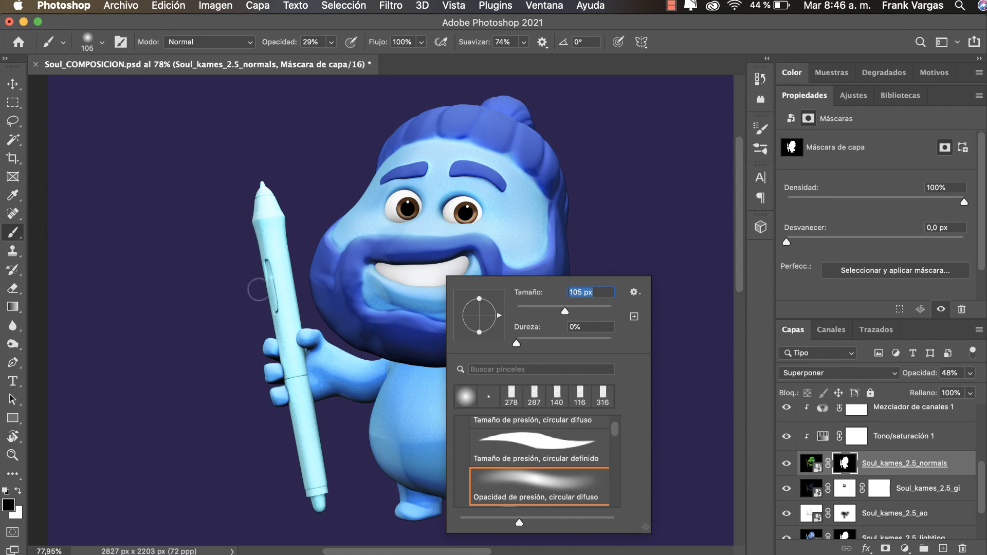
pyautogui.moveTo(283, 291); pyautogui.dragTo(315, 295)
pyautogui.moveTo(413, 339); pyautogui.dragTo(407, 341)
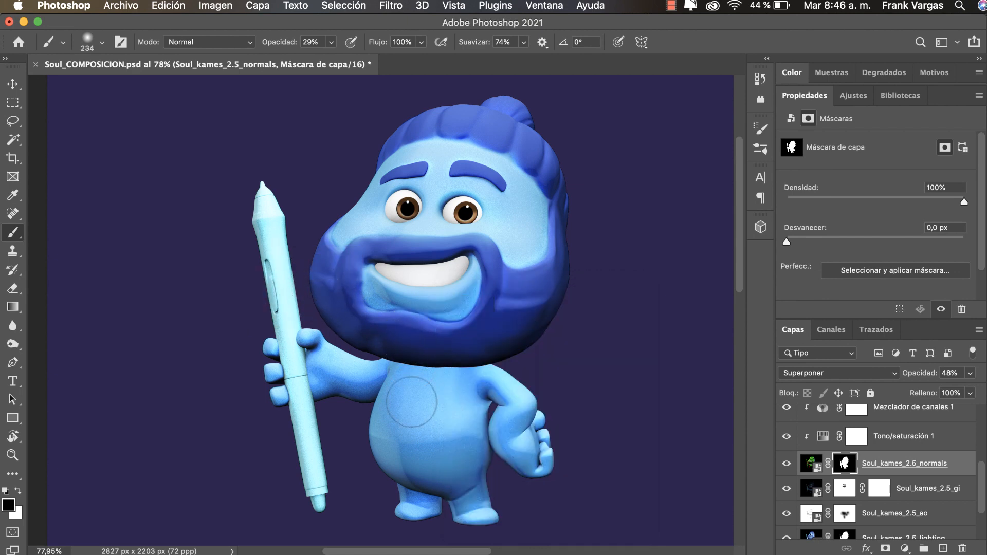
pyautogui.moveTo(401, 421)
pyautogui.mouseDown()
pyautogui.moveTo(449, 432)
pyautogui.moveTo(402, 420)
pyautogui.moveTo(396, 436)
pyautogui.mouseUp()
pyautogui.moveTo(432, 458); pyautogui.dragTo(408, 460)
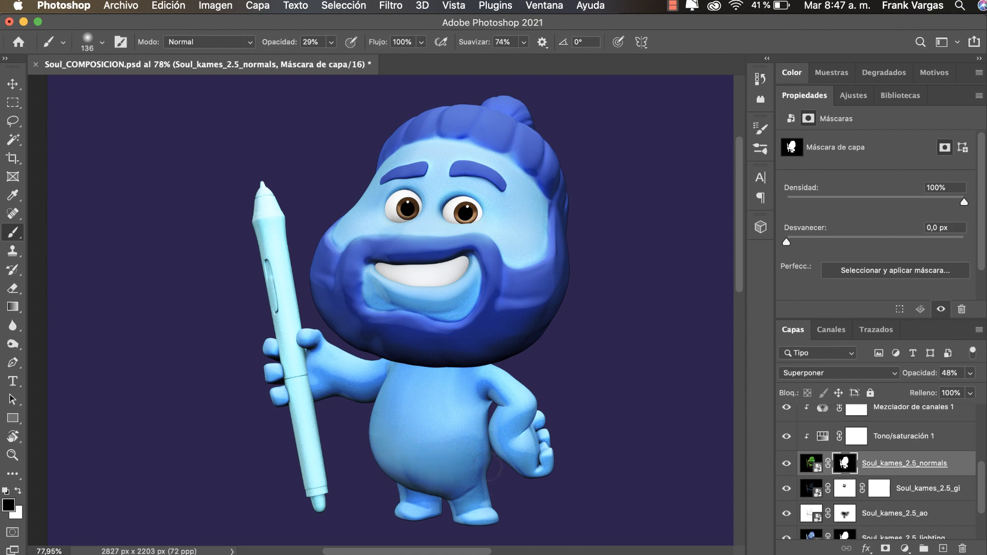
# Set the brush smoothing to 12% and refine the normals mask over the body and face with soft strokes of varying size
pyautogui.click(524, 42)
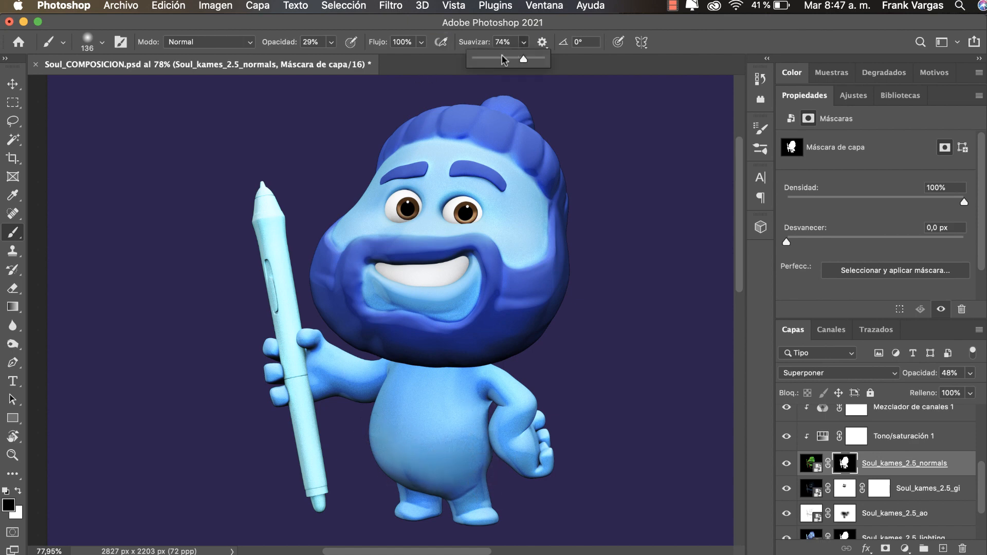
pyautogui.moveTo(526, 59); pyautogui.dragTo(483, 59)
pyautogui.moveTo(487, 445); pyautogui.dragTo(510, 445)
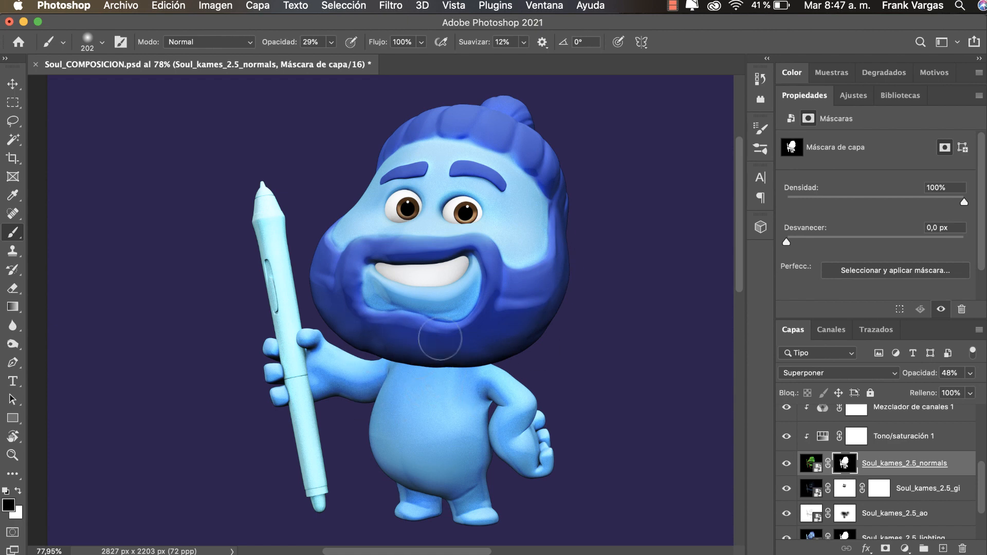
pyautogui.moveTo(447, 267); pyautogui.dragTo(431, 265)
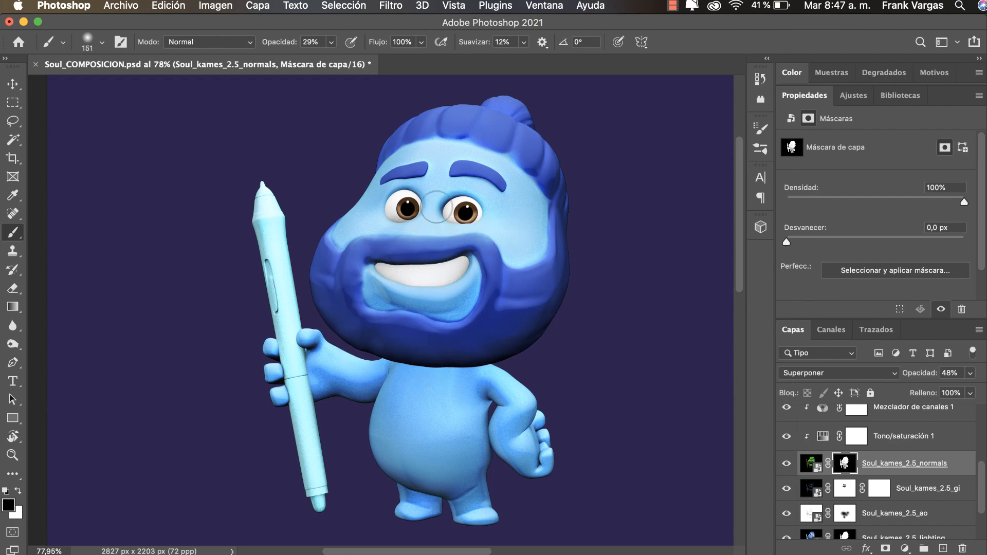
pyautogui.moveTo(450, 209); pyautogui.dragTo(434, 208)
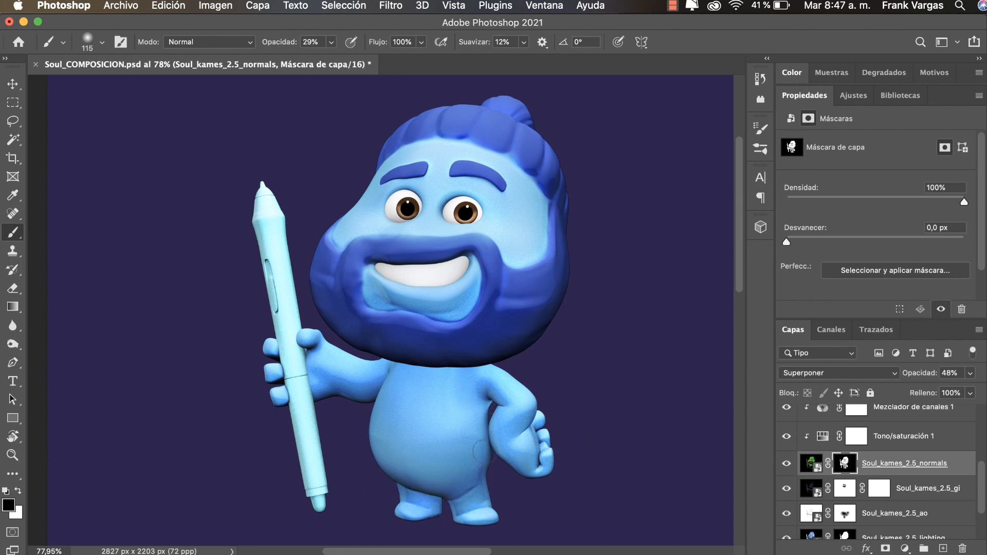
# Toggle the Soul_kames_2.5_normals layer's visibility to check how the retouched mask affects the lighting
pyautogui.click(787, 465)
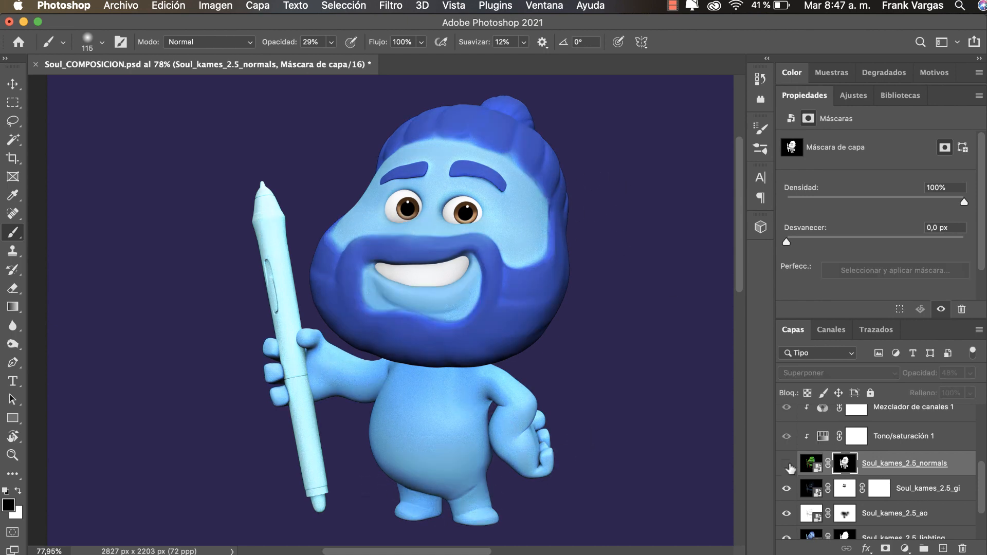
pyautogui.click(787, 464)
pyautogui.click(787, 464)
pyautogui.click(787, 464)
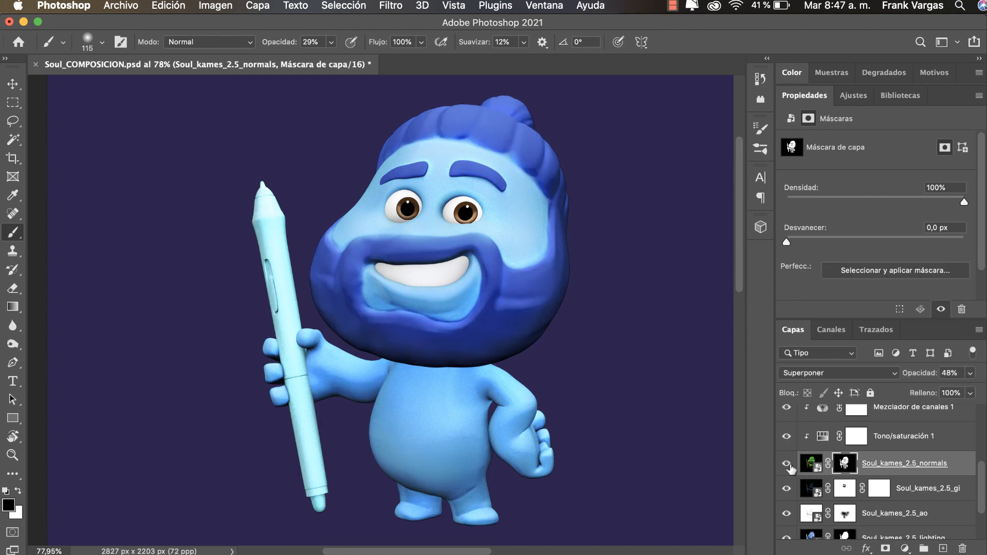
pyautogui.click(787, 465)
pyautogui.click(788, 464)
pyautogui.click(787, 465)
pyautogui.click(787, 465)
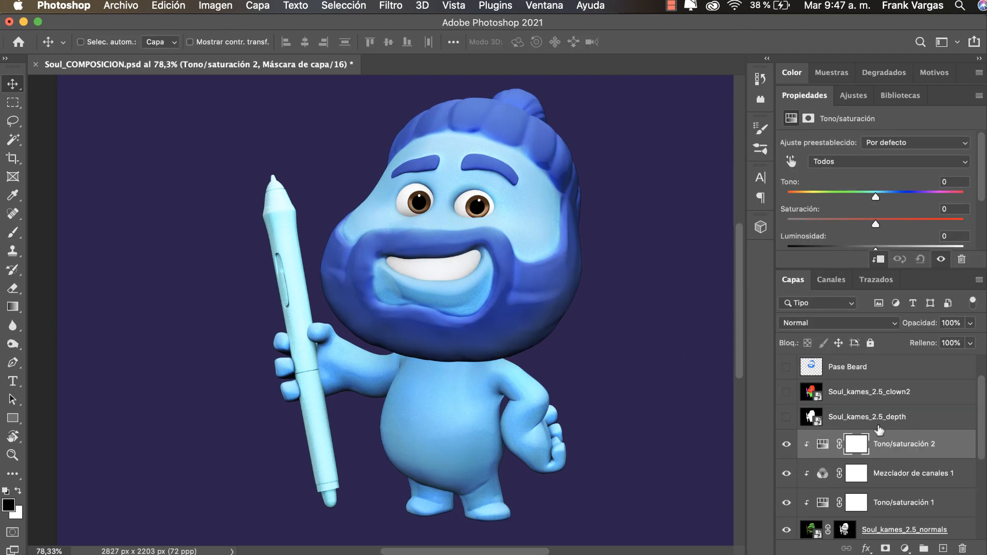
# Colorize the clipped Tono/saturación 2 layer with hue 91 and saturation 49 to tint the normals lighting
pyautogui.click(906, 475)
pyautogui.click(903, 458)
pyautogui.moveTo(983, 438); pyautogui.dragTo(983, 449)
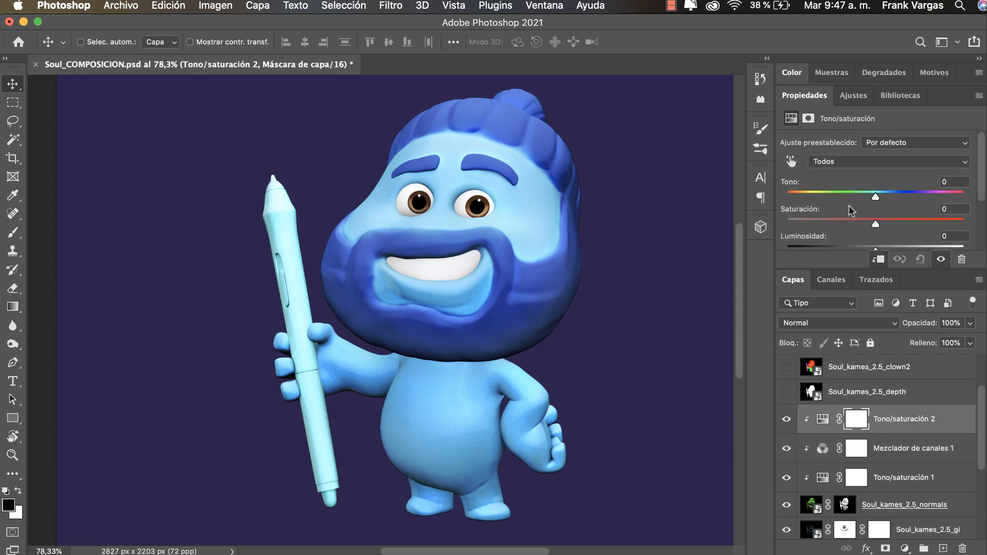
pyautogui.moveTo(849, 267); pyautogui.dragTo(843, 338)
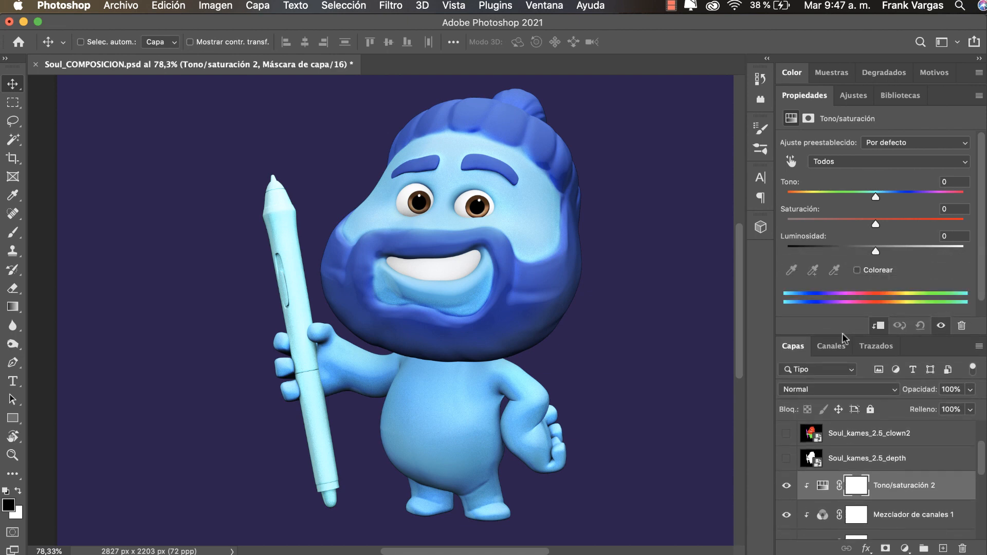
pyautogui.click(857, 270)
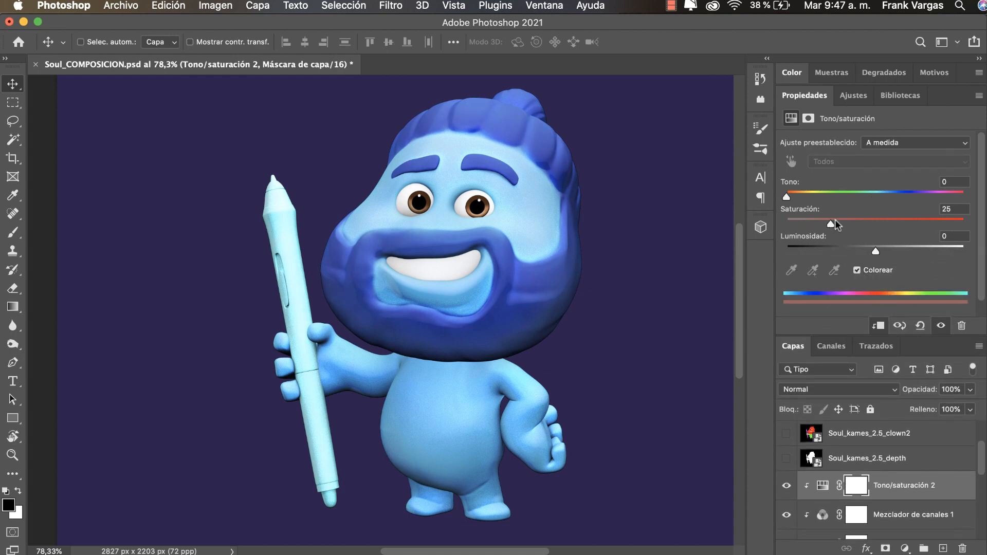
pyautogui.moveTo(835, 221); pyautogui.dragTo(873, 223)
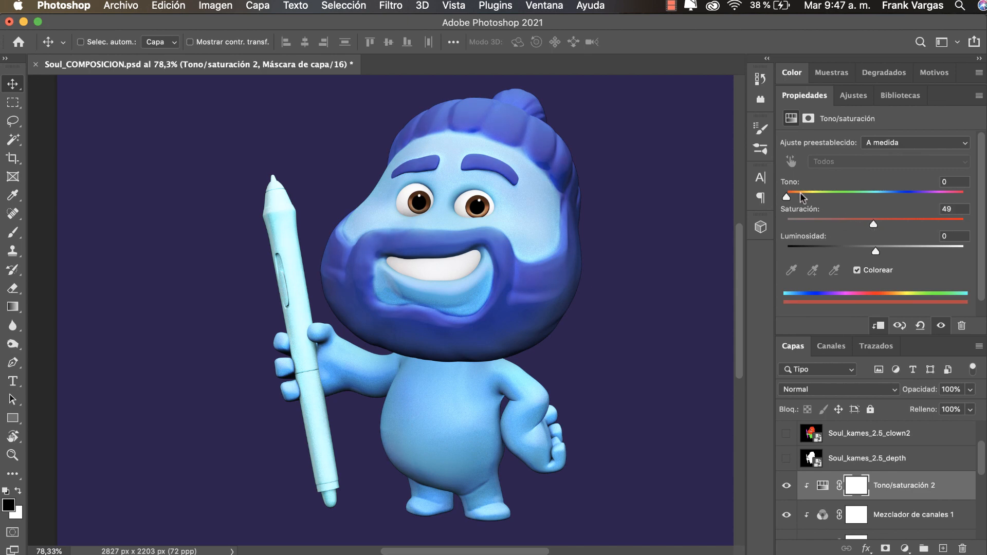
pyautogui.moveTo(790, 196); pyautogui.dragTo(831, 201)
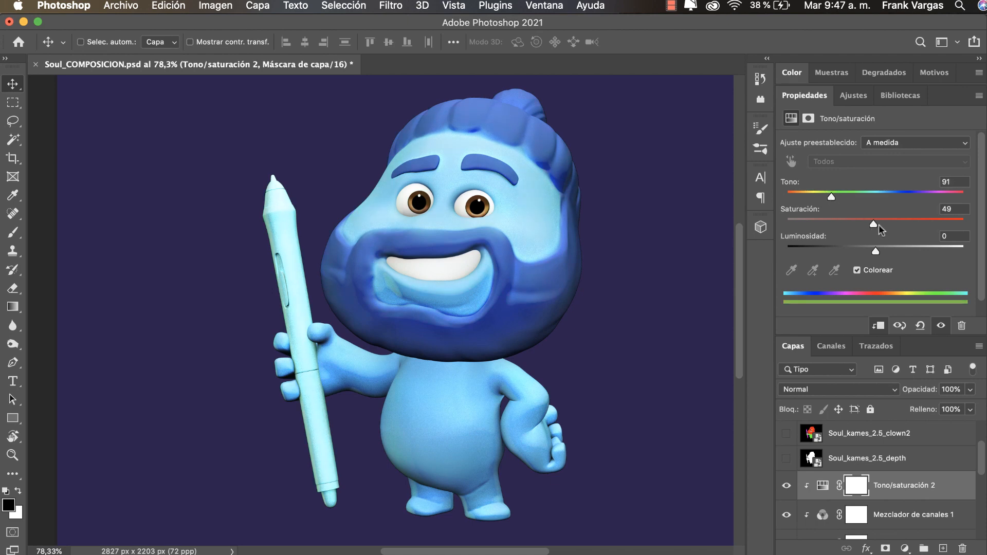
# Set the Tono/saturación 2 layer's hue to 106 and saturation to 57, toggling its visibility to compare the tint
pyautogui.moveTo(831, 196); pyautogui.dragTo(827, 194)
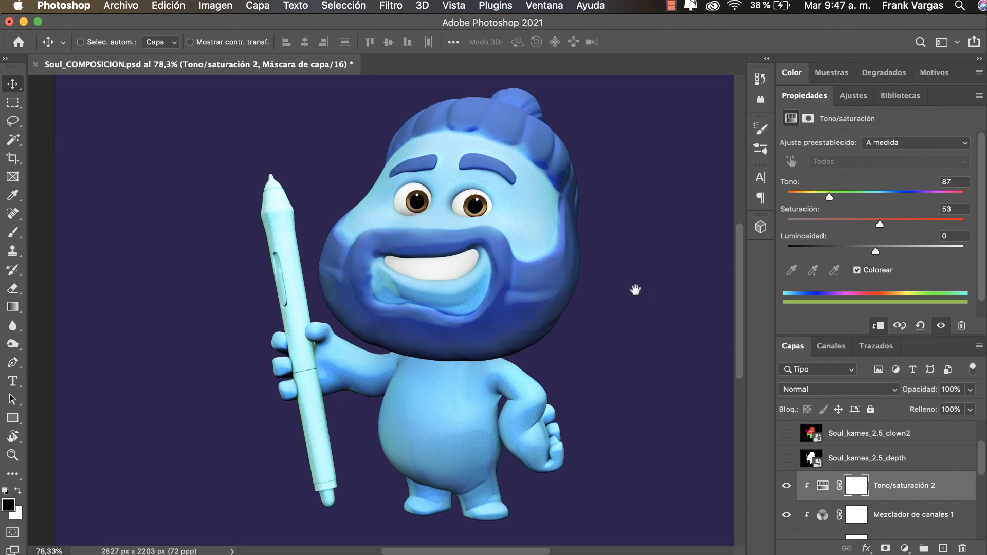
pyautogui.hscroll(2, 658, 280)
pyautogui.click(888, 221)
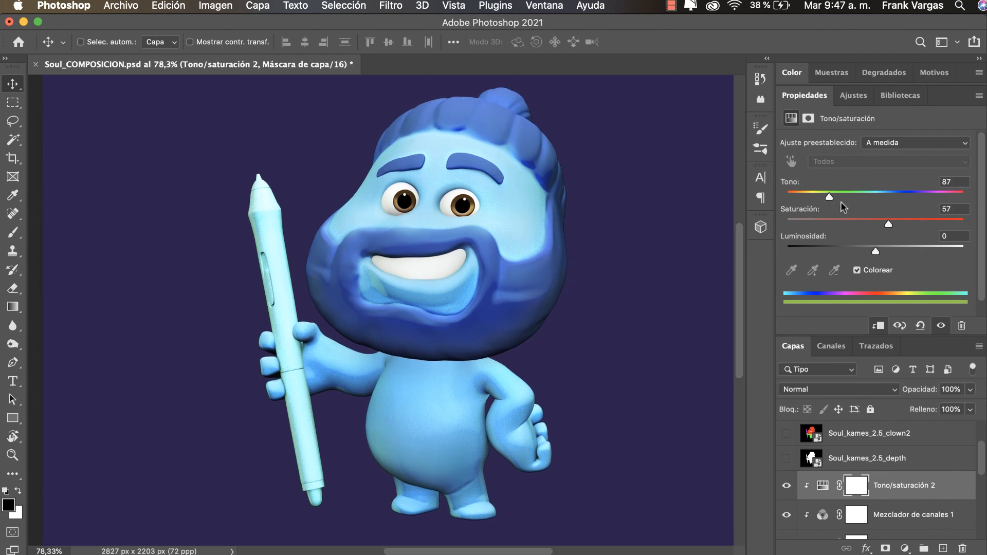
pyautogui.moveTo(829, 194); pyautogui.dragTo(830, 195)
pyautogui.click(786, 487)
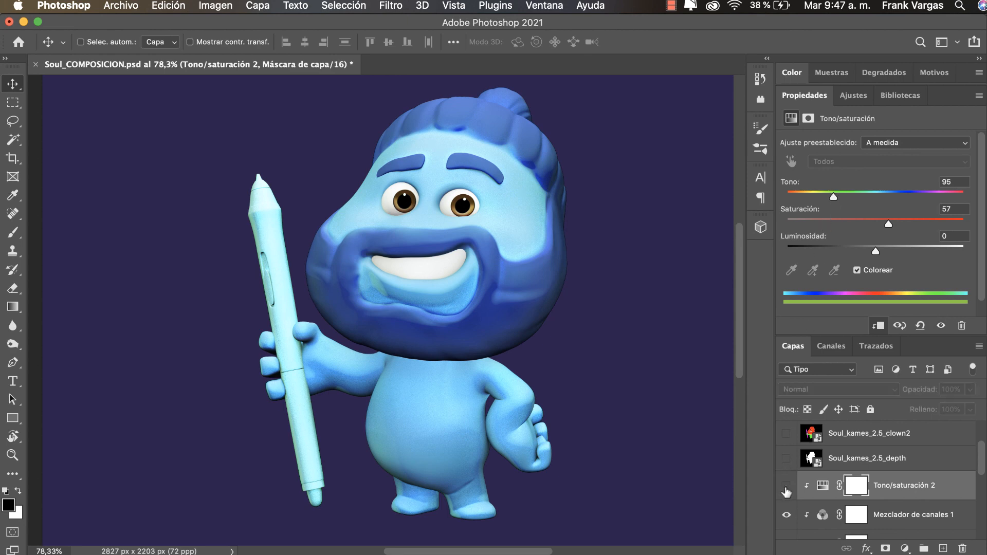
pyautogui.click(787, 488)
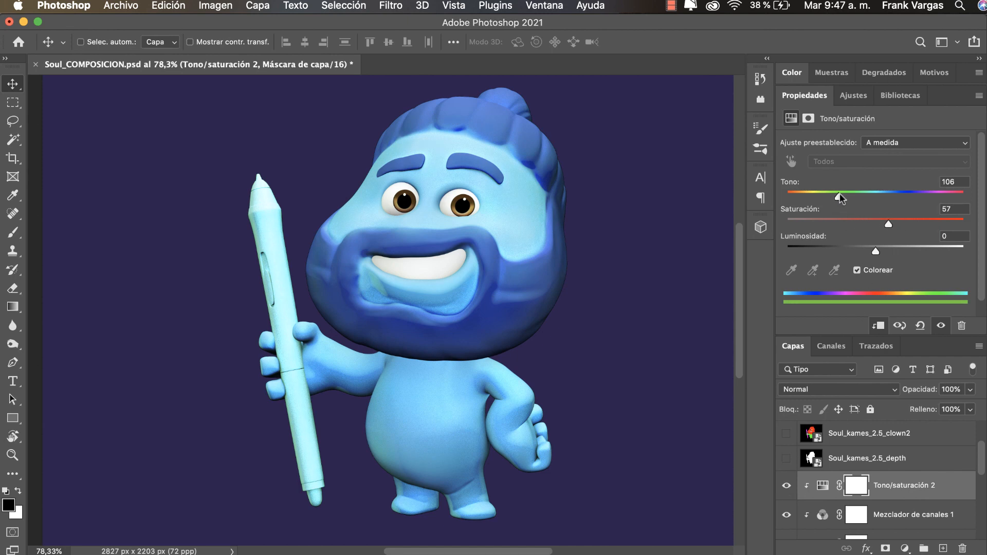
# Place REFERENCIA.jpg from the COMPO folder in Finder into the composition as an embedded smart object
pyautogui.press('z')
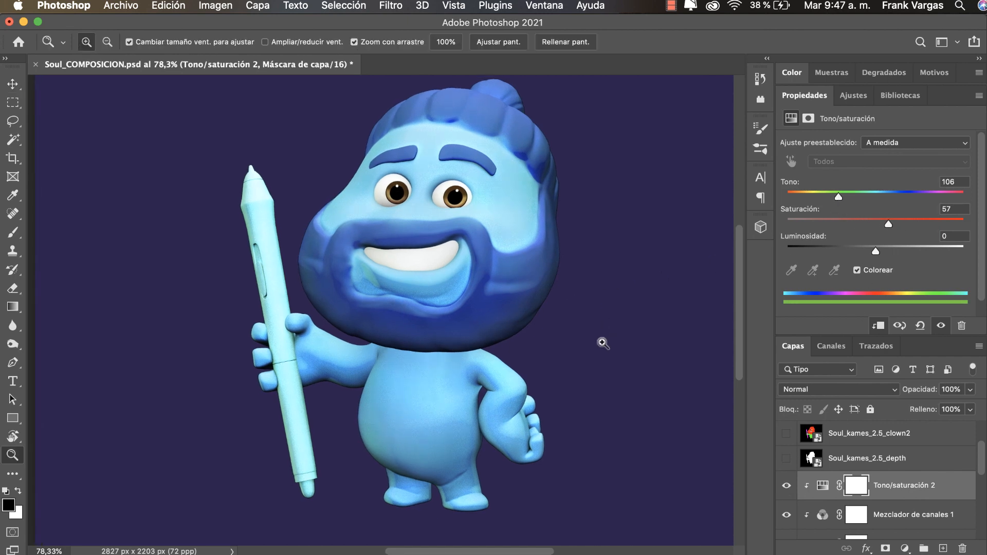
pyautogui.keyDown('alt'); pyautogui.click(585, 358); pyautogui.keyUp('alt')
pyautogui.moveTo(585, 359); pyautogui.dragTo(587, 356)
pyautogui.moveTo(583, 355); pyautogui.dragTo(572, 366)
pyautogui.moveTo(981, 461); pyautogui.dragTo(982, 433)
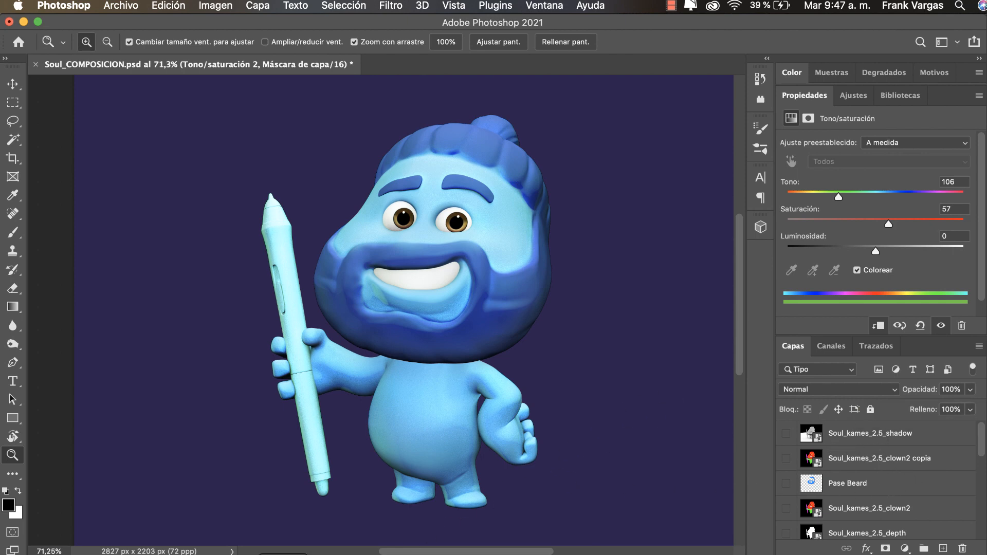
pyautogui.click(282, 554)
pyautogui.click(477, 152)
pyautogui.moveTo(495, 106); pyautogui.dragTo(185, 130)
pyautogui.moveTo(171, 177); pyautogui.dragTo(621, 292)
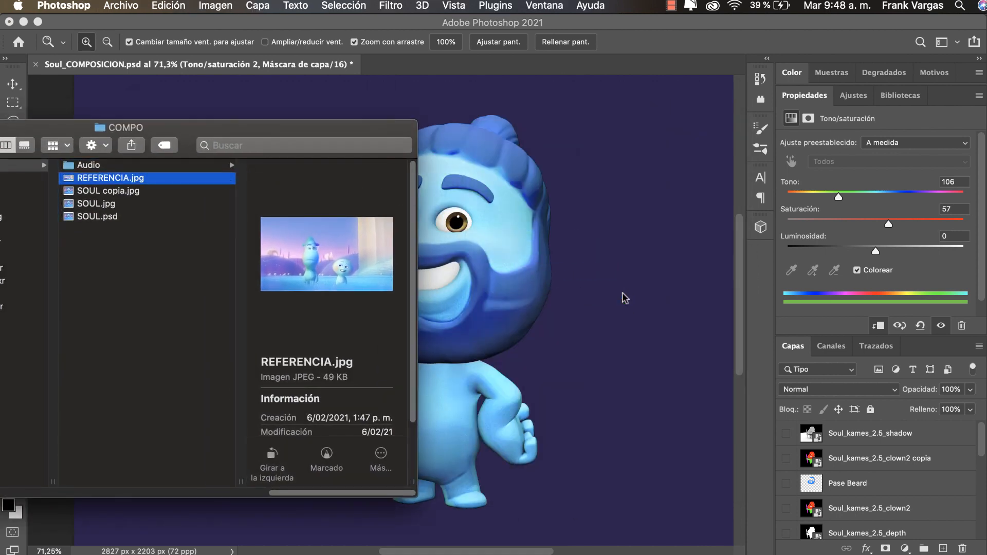
pyautogui.moveTo(634, 414); pyautogui.dragTo(610, 429)
pyautogui.moveTo(610, 429); pyautogui.dragTo(413, 328)
pyautogui.press('Return')
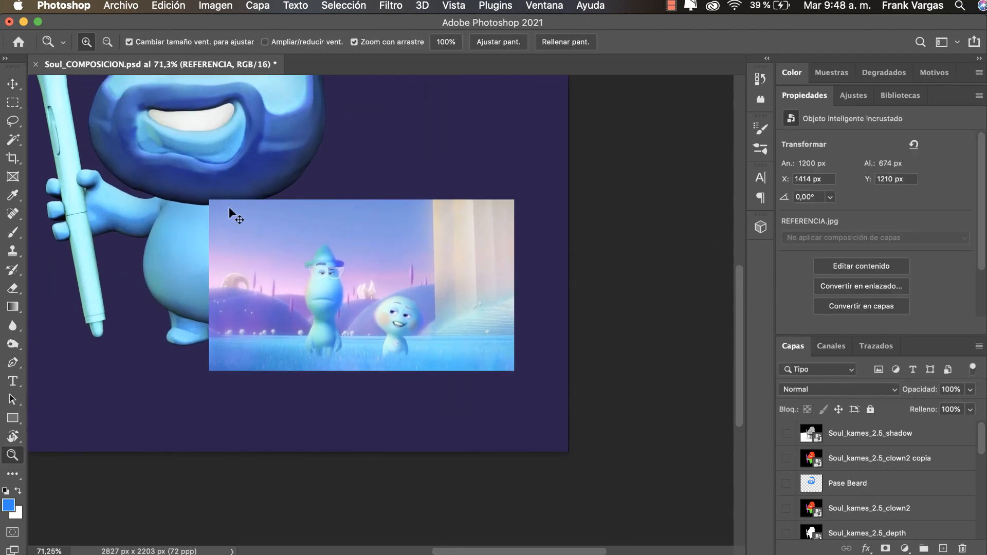
# Scale the REFERENCIA image to about 975 x 547 px and move it into the canvas's lower-right corner
pyautogui.press('super+t')
pyautogui.moveTo(210, 199); pyautogui.dragTo(264, 232)
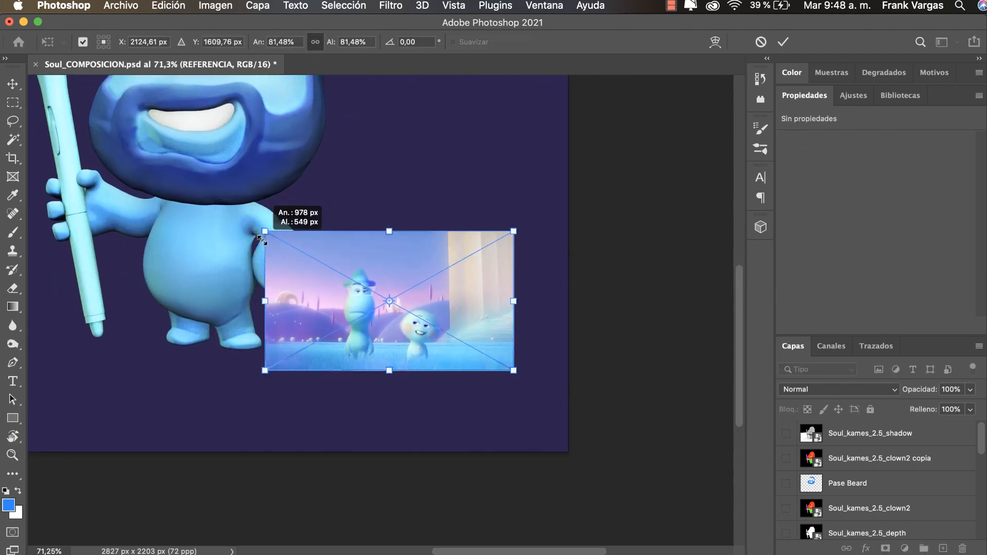
pyautogui.press('Return')
pyautogui.moveTo(414, 325); pyautogui.dragTo(491, 419)
pyautogui.moveTo(469, 374); pyautogui.dragTo(566, 422)
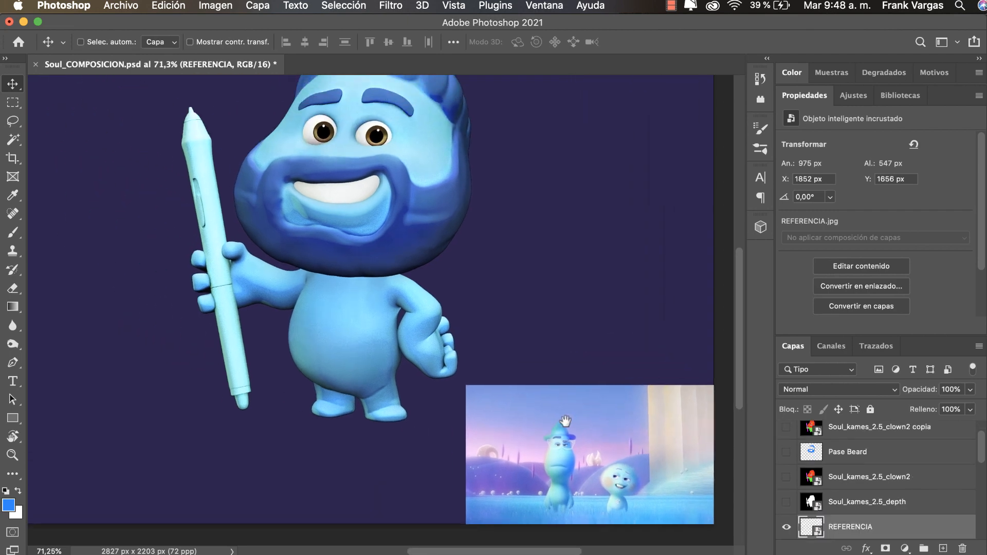
# Move the Soul_kames_2.5_clown2 and Pase Beard layers directly above REFERENCIA, toggling clown2's visibility to examine its colour regions
pyautogui.press('z')
pyautogui.moveTo(564, 342); pyautogui.dragTo(546, 353)
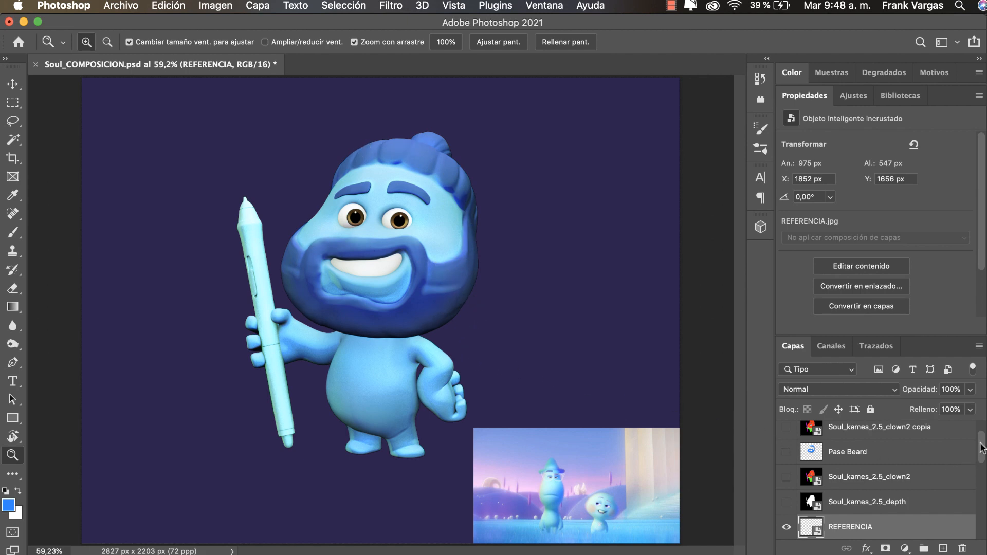
pyautogui.moveTo(981, 447); pyautogui.dragTo(981, 450)
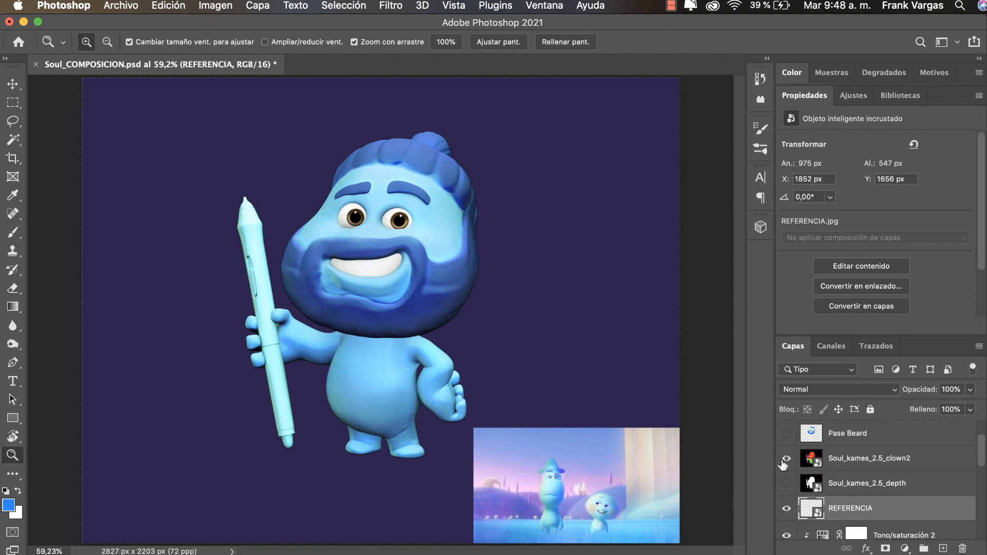
pyautogui.click(786, 459)
pyautogui.click(801, 457)
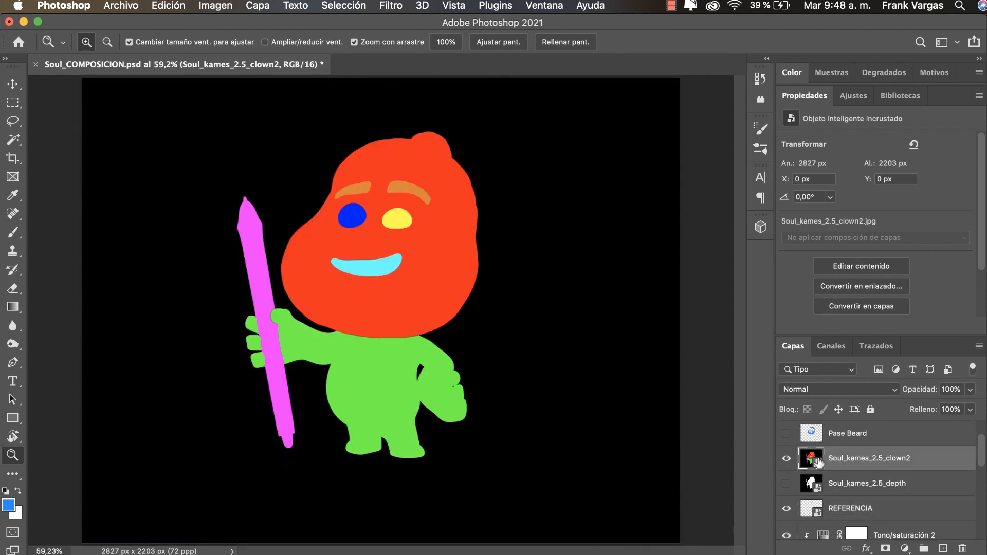
pyautogui.moveTo(817, 463); pyautogui.dragTo(866, 481)
pyautogui.moveTo(861, 495); pyautogui.dragTo(862, 496)
pyautogui.moveTo(353, 327); pyautogui.dragTo(381, 335)
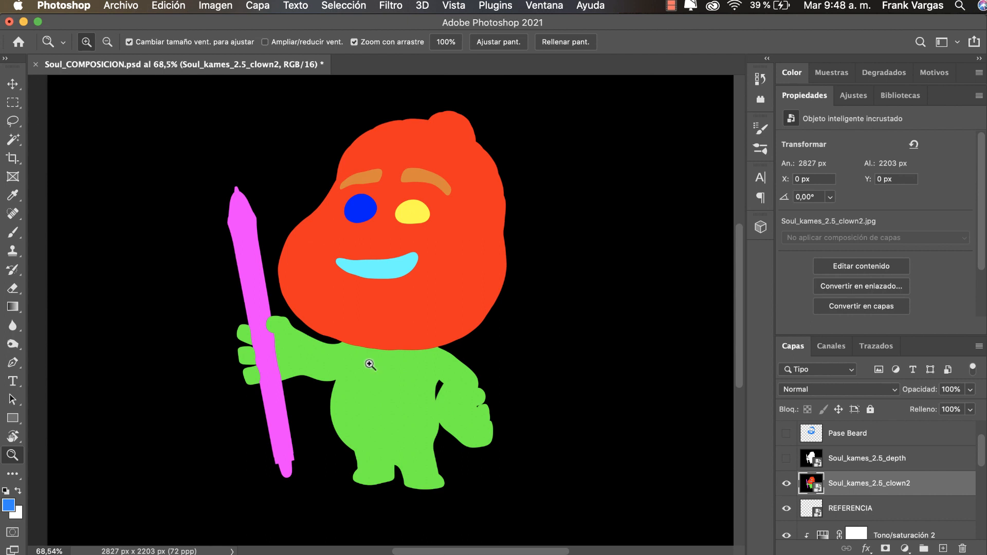
pyautogui.click(787, 486)
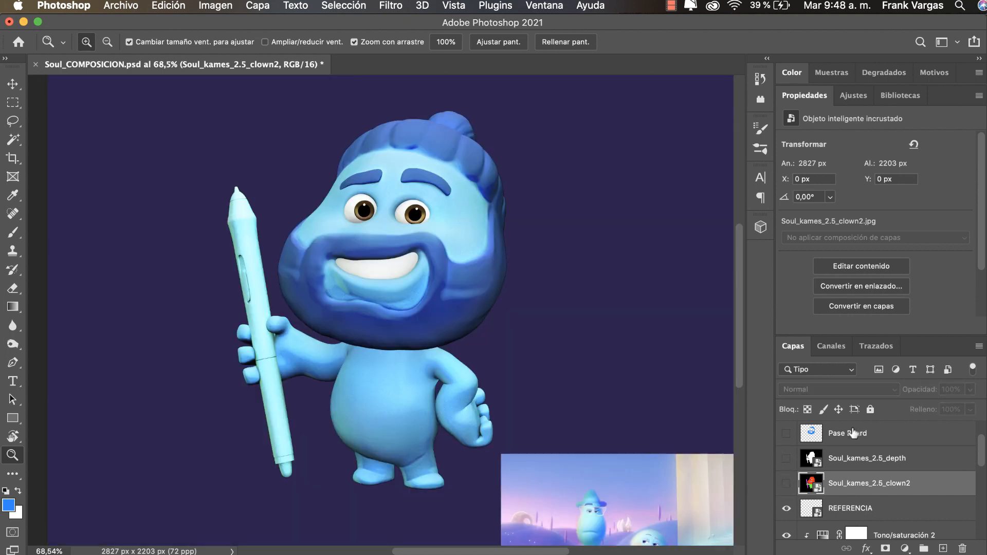
pyautogui.moveTo(854, 434); pyautogui.dragTo(804, 491)
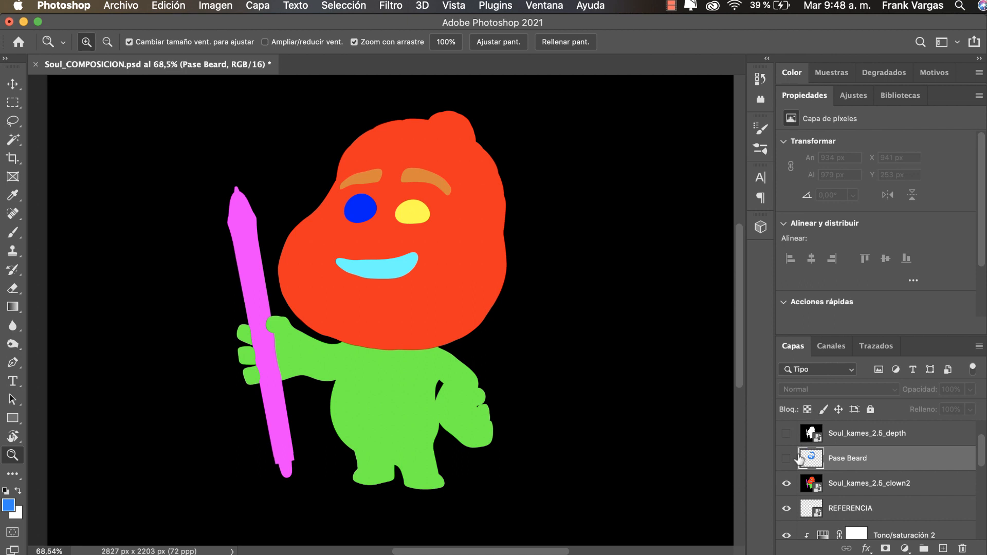
pyautogui.click(787, 483)
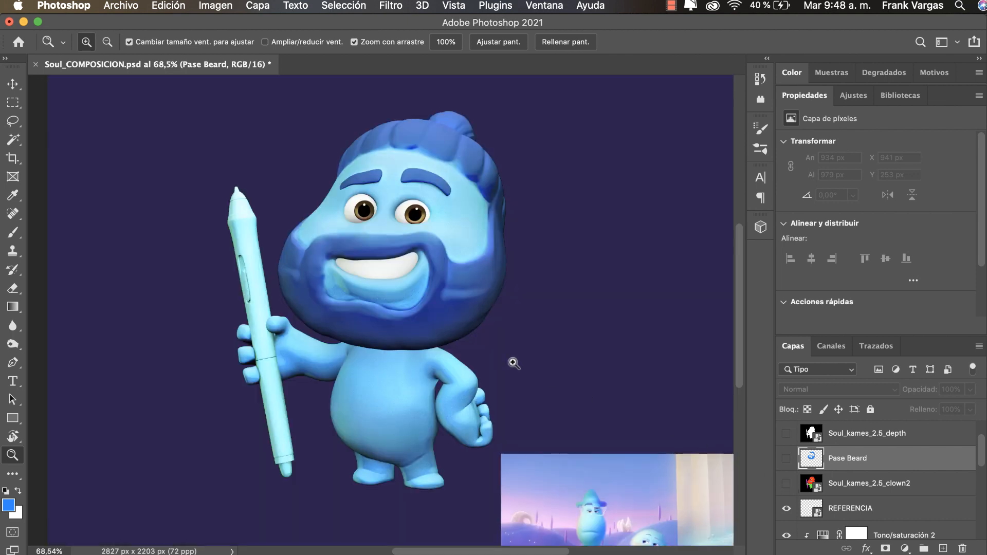
# Trace a Pen path down the edge of the sideburn and along the upper beard line to the opposite cheek
pyautogui.click(15, 364)
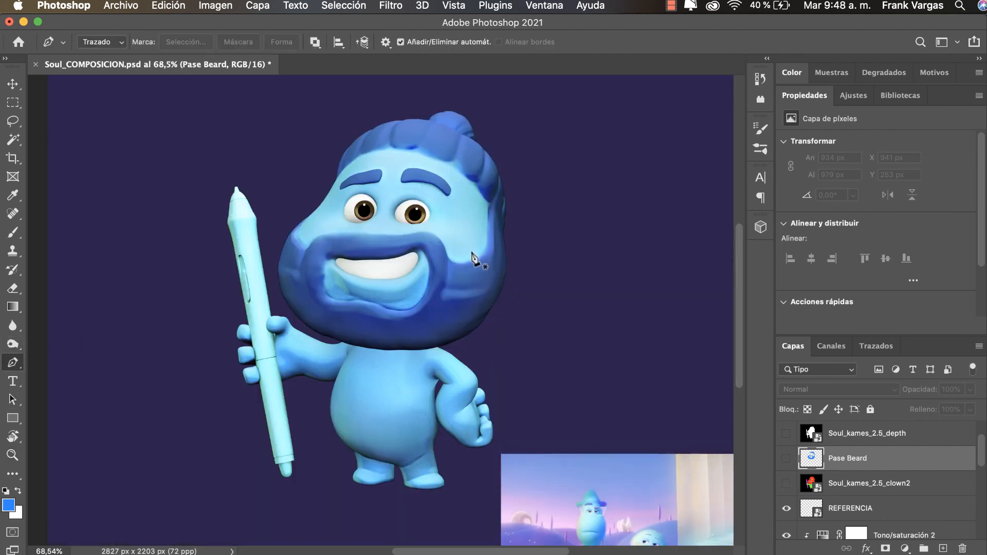
pyautogui.moveTo(489, 249)
pyautogui.mouseDown()
pyautogui.moveTo(509, 221)
pyautogui.moveTo(485, 239)
pyautogui.moveTo(481, 258)
pyautogui.mouseUp()
pyautogui.click(488, 203)
pyautogui.click(464, 263)
pyautogui.click(448, 262)
pyautogui.click(439, 243)
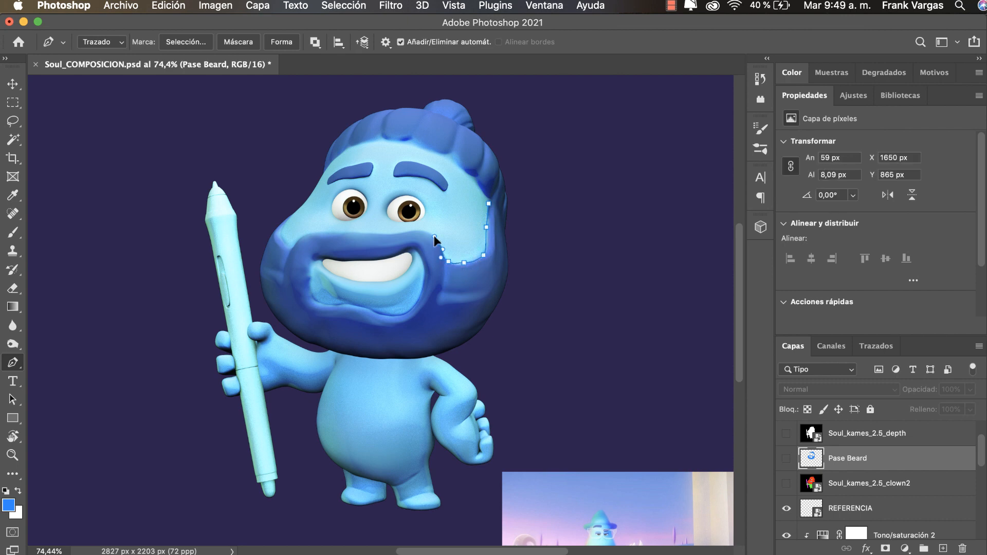
pyautogui.click(426, 233)
pyautogui.click(411, 233)
pyautogui.moveTo(385, 237); pyautogui.dragTo(379, 236)
pyautogui.moveTo(358, 232); pyautogui.dragTo(350, 231)
pyautogui.click(317, 234)
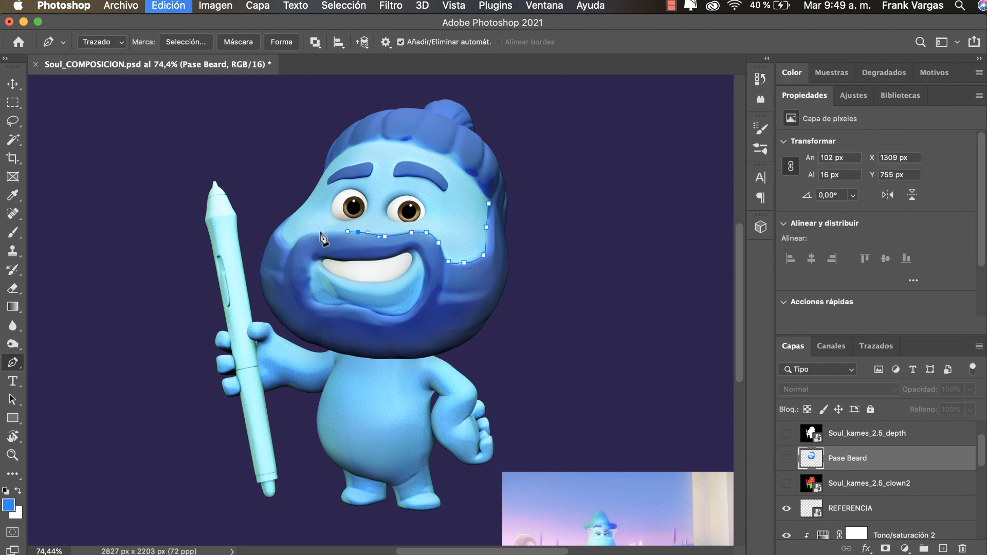
pyautogui.click(299, 239)
# Continue the Pen path around the outside of the beard and chin, then up around the back of the head
pyautogui.moveTo(293, 246); pyautogui.dragTo(274, 324)
pyautogui.click(283, 231)
pyautogui.click(285, 214)
pyautogui.click(274, 216)
pyautogui.press('super+z')
pyautogui.moveTo(285, 334); pyautogui.dragTo(472, 347)
pyautogui.press('super+z')
pyautogui.moveTo(507, 339); pyautogui.dragTo(512, 334)
pyautogui.moveTo(524, 306); pyautogui.dragTo(534, 252)
pyautogui.moveTo(540, 138); pyautogui.dragTo(507, 102)
pyautogui.moveTo(421, 87); pyautogui.dragTo(411, 87)
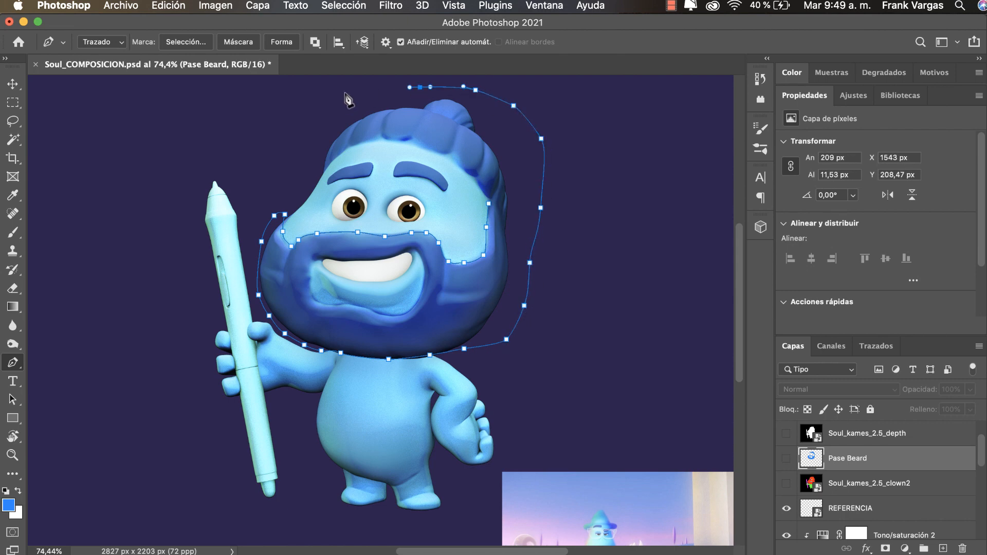
# Bring the Pen path over the hair and along the forehead hairline, closing it at its starting point
pyautogui.moveTo(307, 104); pyautogui.dragTo(301, 108)
pyautogui.moveTo(285, 171); pyautogui.dragTo(313, 173)
pyautogui.moveTo(331, 165); pyautogui.dragTo(365, 141)
pyautogui.moveTo(376, 138); pyautogui.dragTo(390, 141)
pyautogui.moveTo(399, 143); pyautogui.dragTo(404, 144)
pyautogui.moveTo(411, 146); pyautogui.dragTo(432, 153)
pyautogui.moveTo(451, 160); pyautogui.dragTo(462, 171)
pyautogui.moveTo(471, 180); pyautogui.dragTo(474, 183)
pyautogui.moveTo(478, 185); pyautogui.dragTo(482, 189)
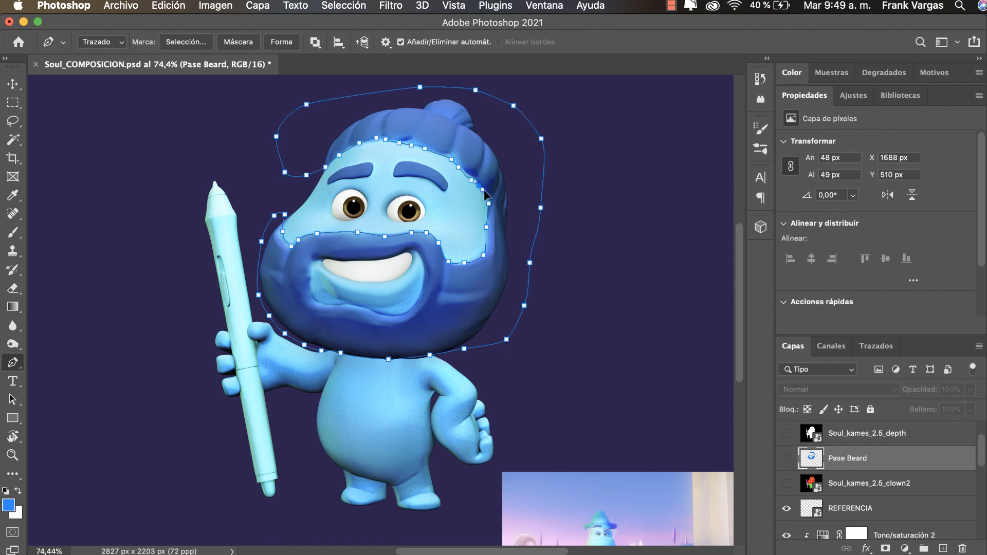
pyautogui.click(489, 203)
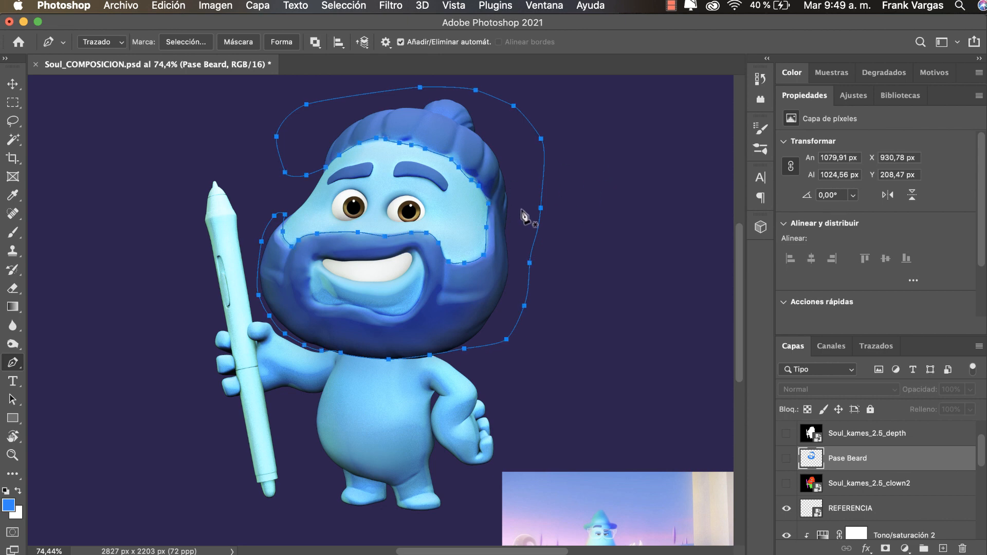
# Convert the hair and beard path to a selection and add a layer for it, then discard both
pyautogui.press('super+Return')
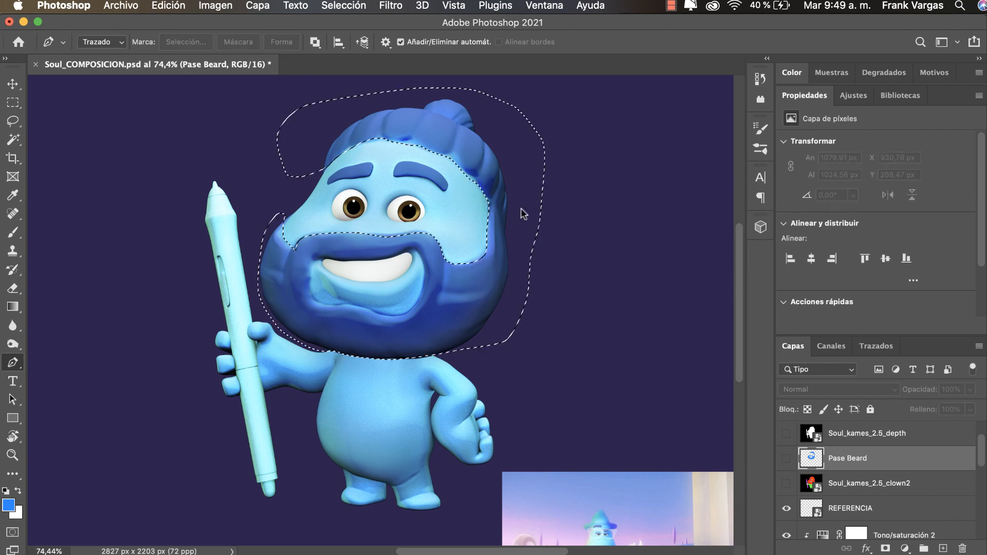
pyautogui.click(943, 549)
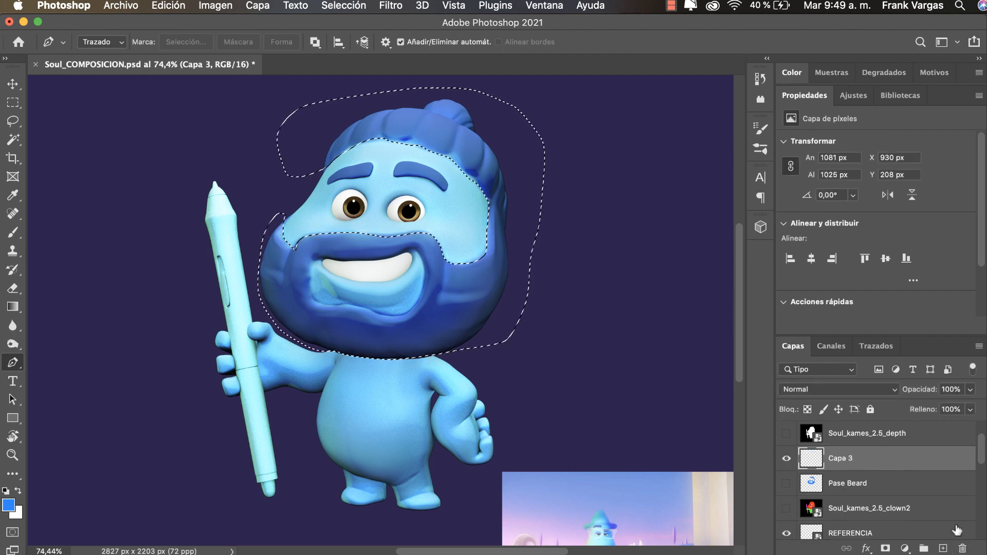
pyautogui.press('super+d')
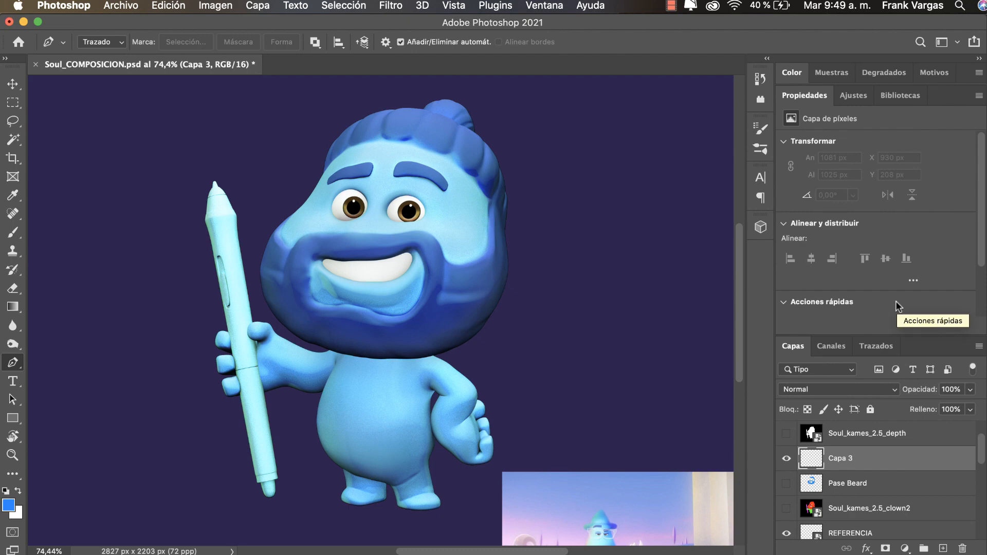
pyautogui.press('BackSpace')
# Show the Pase Beard layer and load its shape as a selection, comparing it with the Soul_kames_2.5_clown2 pass
pyautogui.click(788, 458)
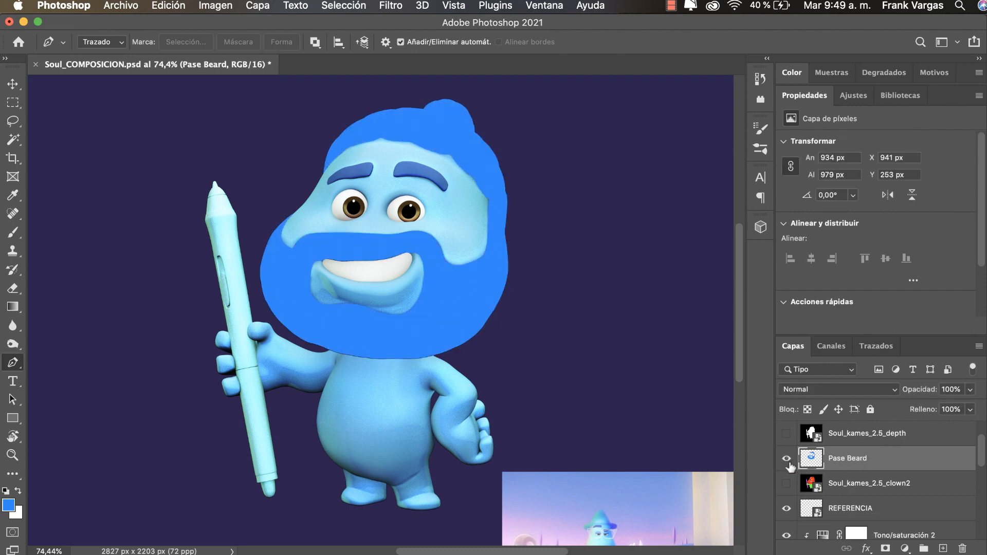
pyautogui.click(787, 484)
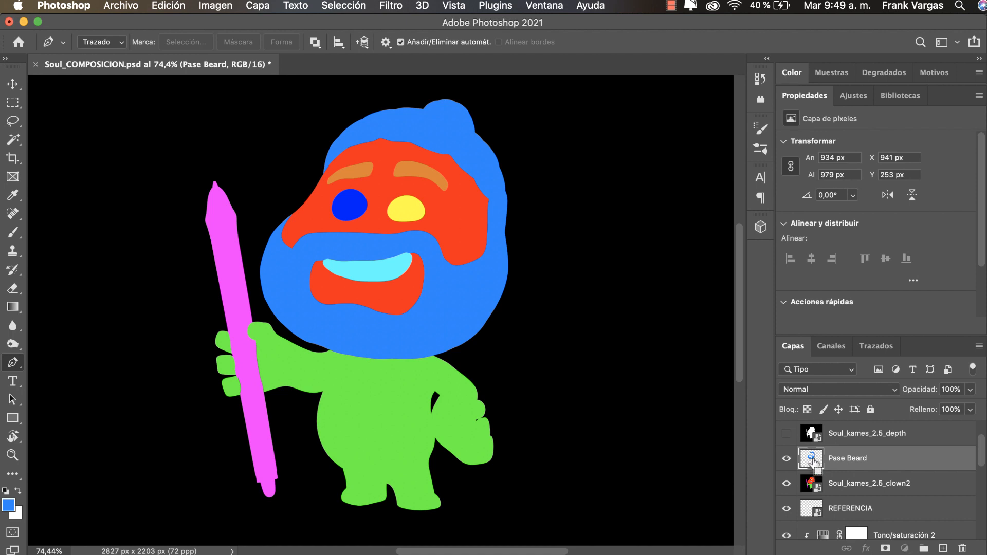
pyautogui.keyDown('super'); pyautogui.click(812, 461); pyautogui.keyUp('super')
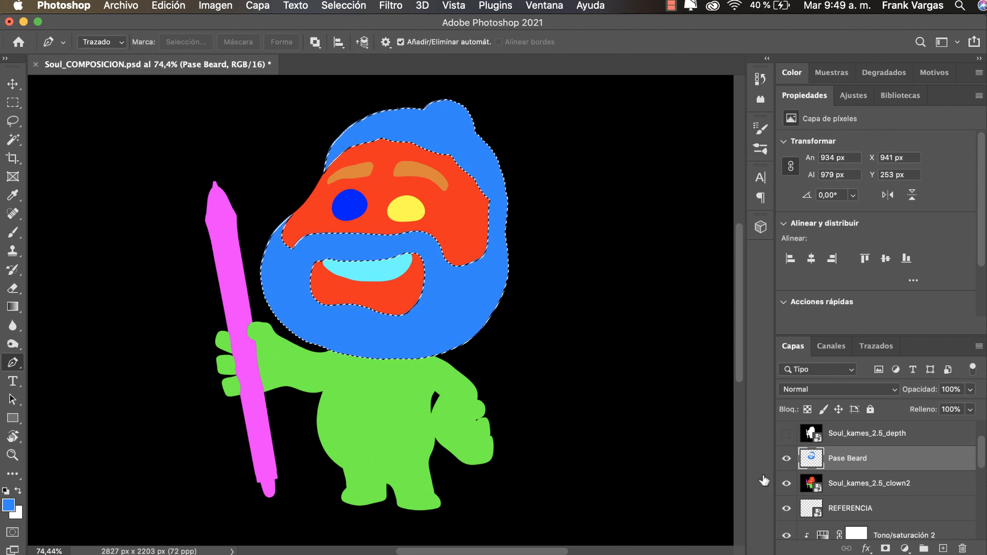
pyautogui.click(787, 485)
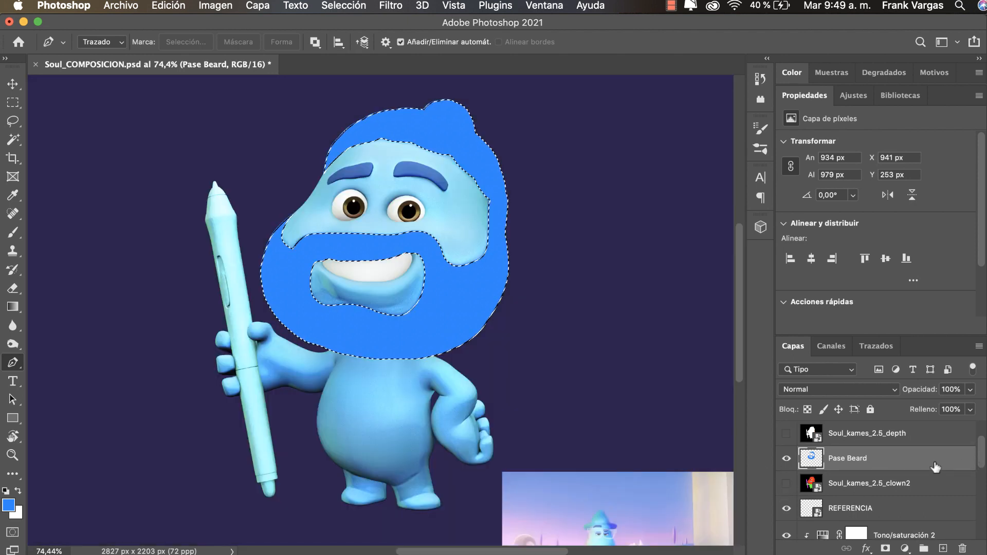
# Copy the selected hair and beard area of the Soul_kames_2.5_lighting layer onto its own layer
pyautogui.moveTo(980, 457); pyautogui.dragTo(971, 518)
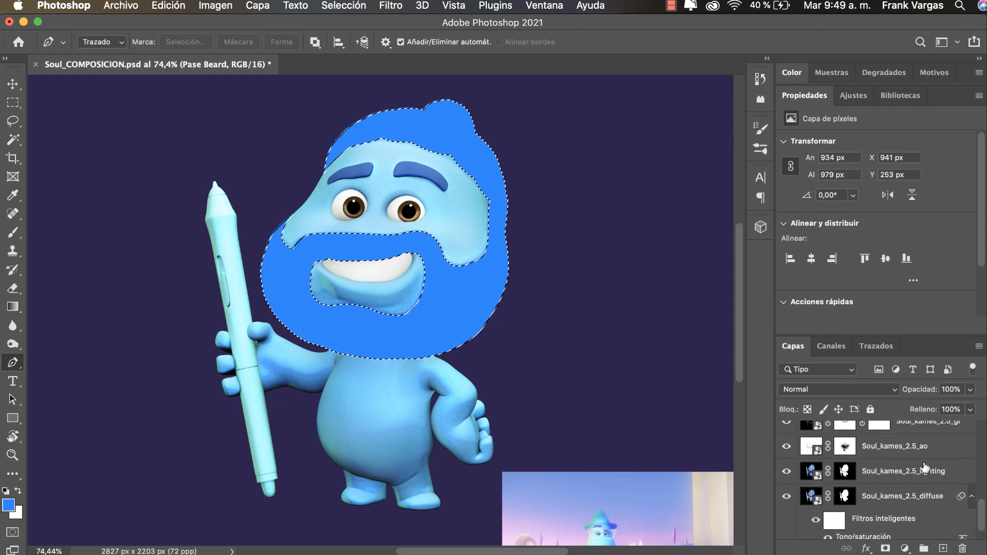
pyautogui.click(811, 482)
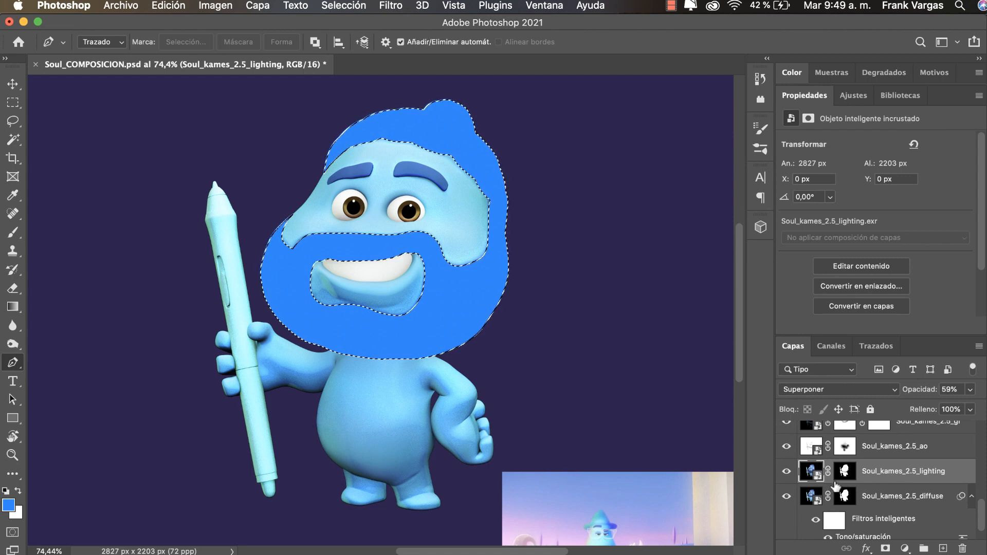
pyautogui.press('super+j')
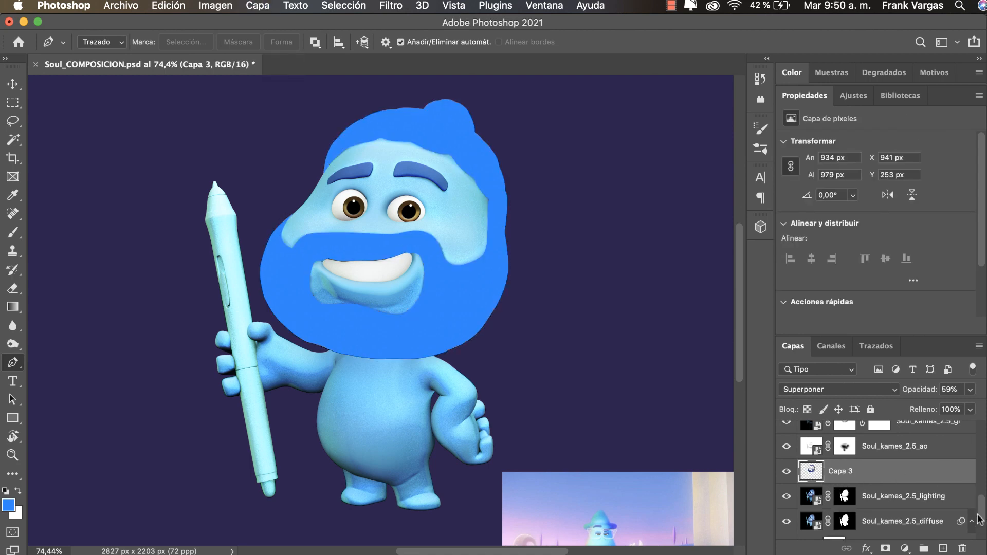
# Hide the Pase Beard layer and move the copied hair and beard layer to X 686 px, Y 123 px
pyautogui.moveTo(978, 519)
pyautogui.mouseDown()
pyautogui.moveTo(979, 444)
pyautogui.moveTo(972, 512)
pyautogui.mouseUp()
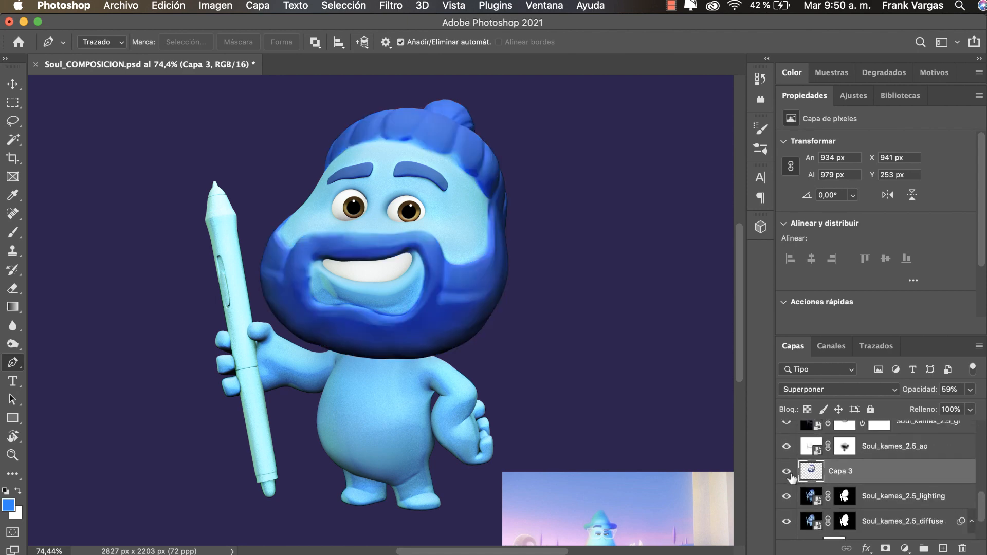
pyautogui.press('v')
pyautogui.moveTo(363, 326); pyautogui.dragTo(294, 291)
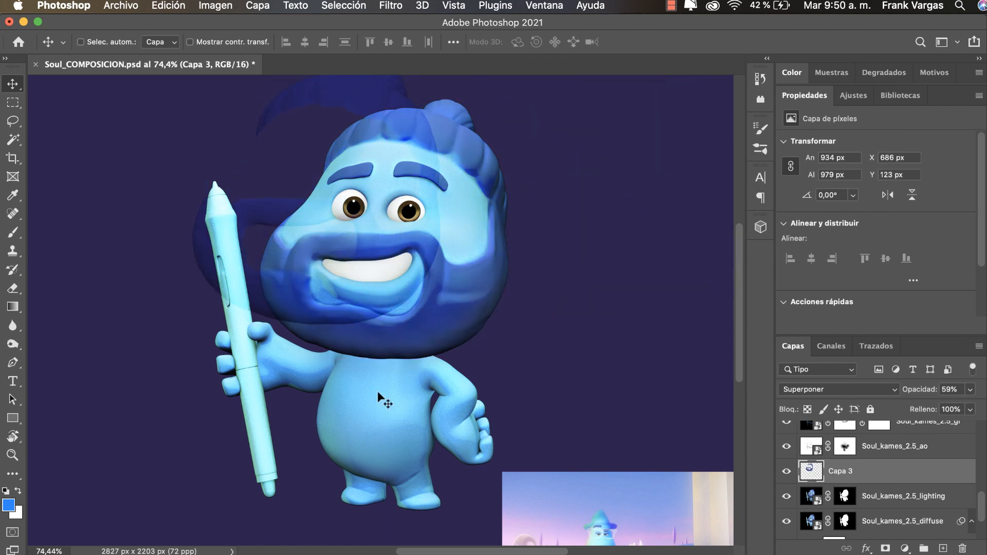
# Undo the last move of the copied hair and beard layer and add a Levels adjustment clipped to it
pyautogui.press('super+z')
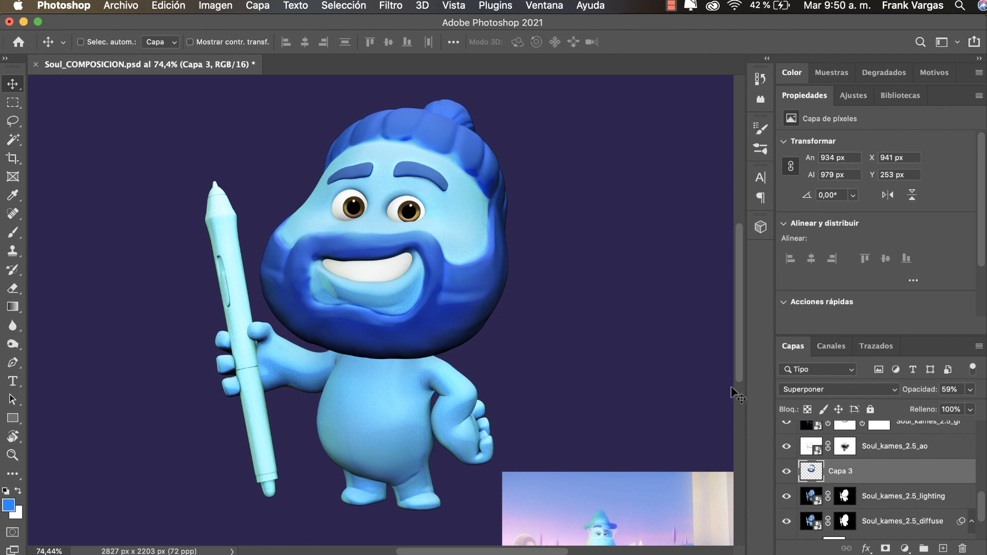
pyautogui.click(906, 549)
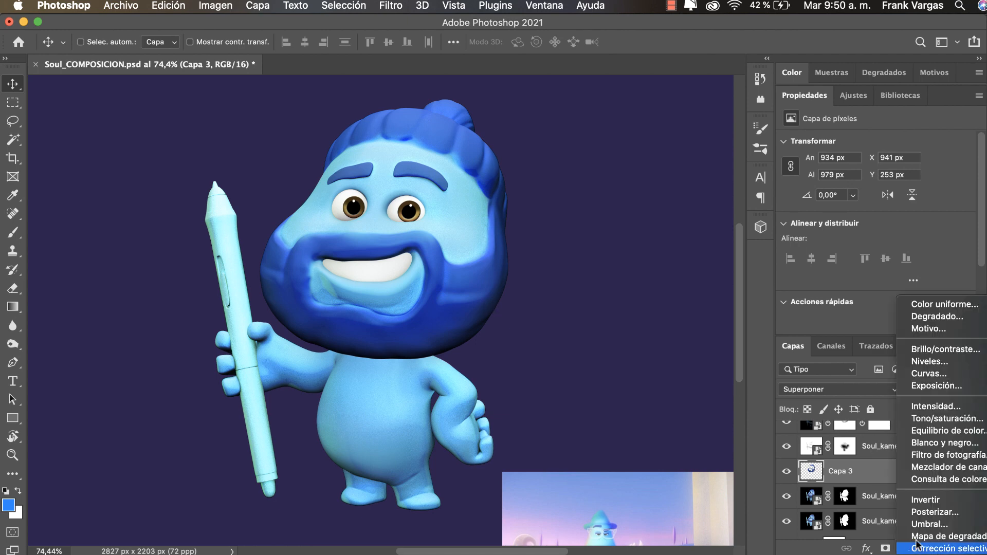
pyautogui.click(925, 361)
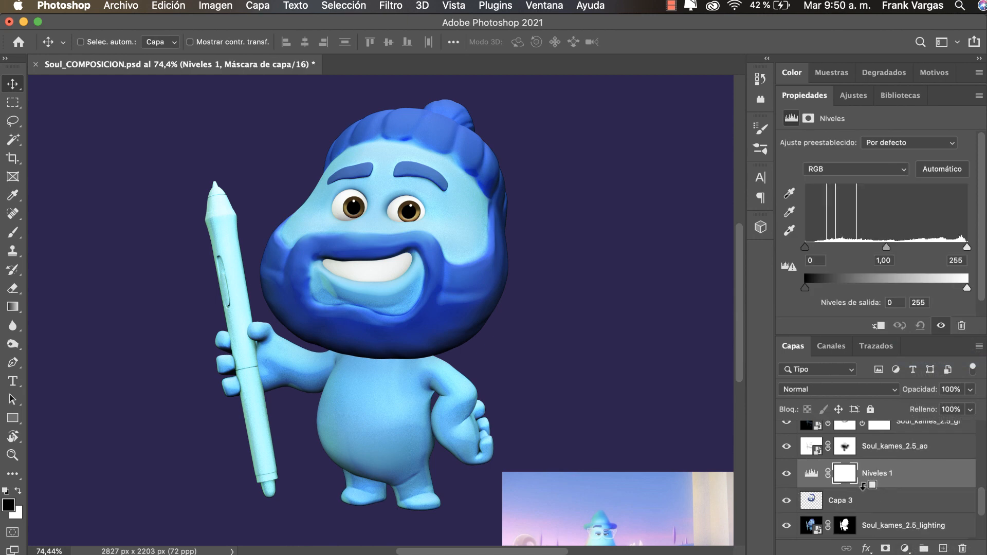
pyautogui.moveTo(863, 487); pyautogui.dragTo(869, 483)
pyautogui.press('super+z')
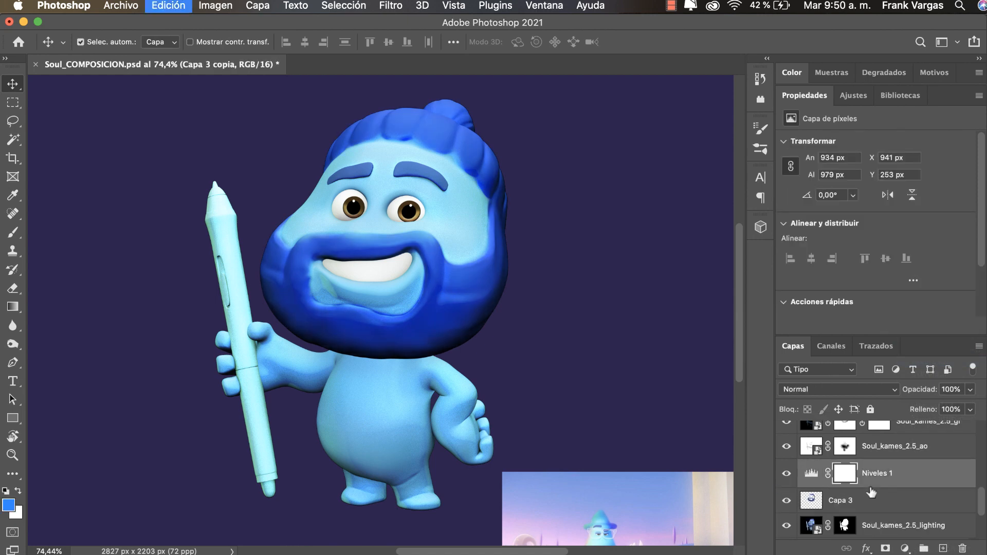
pyautogui.keyDown('alt'); pyautogui.click(870, 486); pyautogui.keyUp('alt')
pyautogui.click(823, 474)
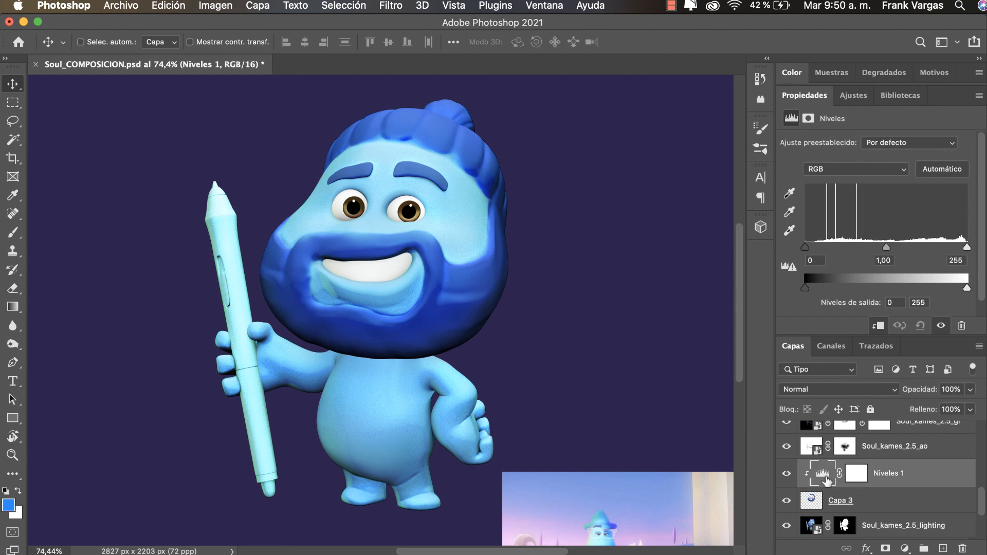
# Set the Levels white input to 220 and the midtones to 1.56, comparing the hair and beard with and without the adjustment
pyautogui.moveTo(960, 248); pyautogui.dragTo(945, 248)
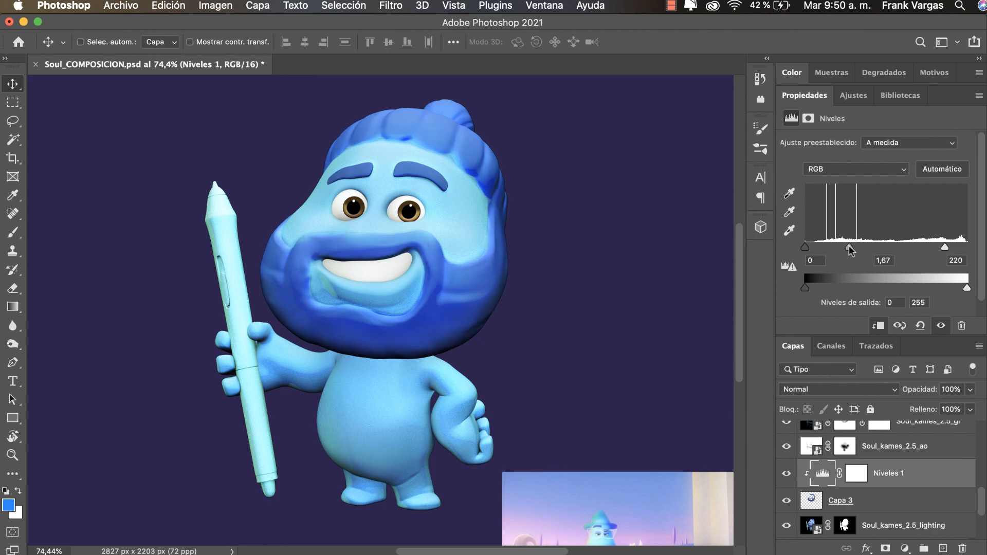
pyautogui.moveTo(850, 246); pyautogui.dragTo(853, 247)
pyautogui.click(786, 478)
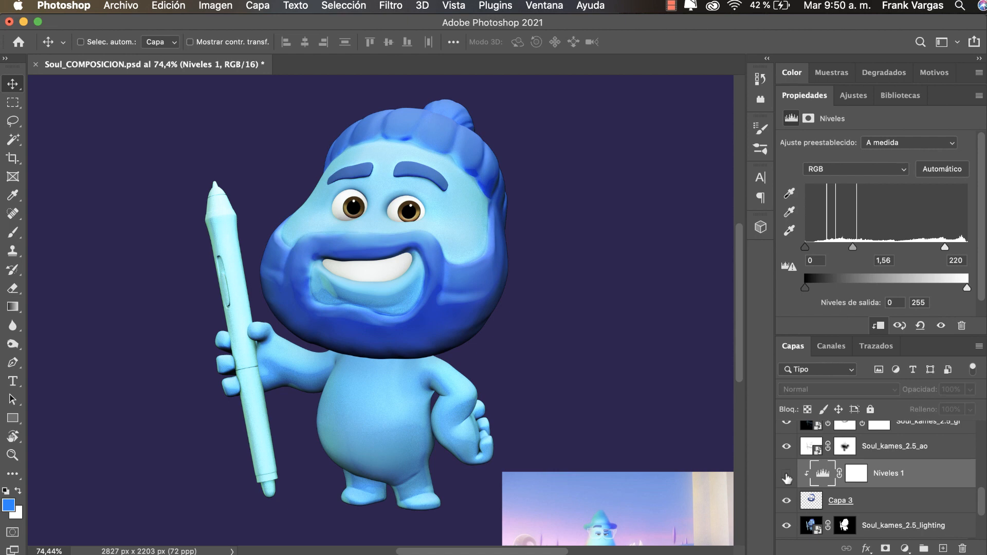
pyautogui.click(787, 478)
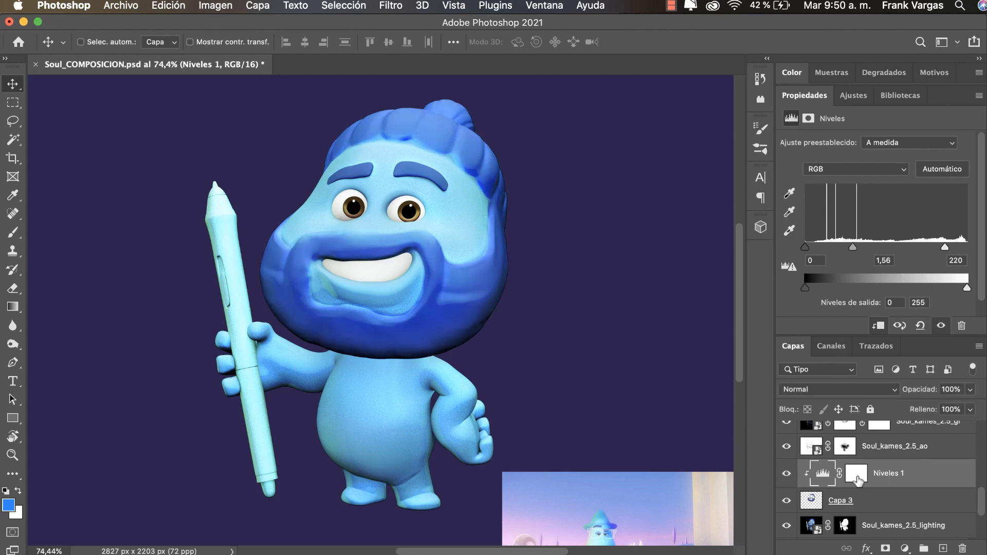
# Add an empty layer clipped to Capa 3 and choose a soft round pressure-opacity brush for it
pyautogui.click(876, 505)
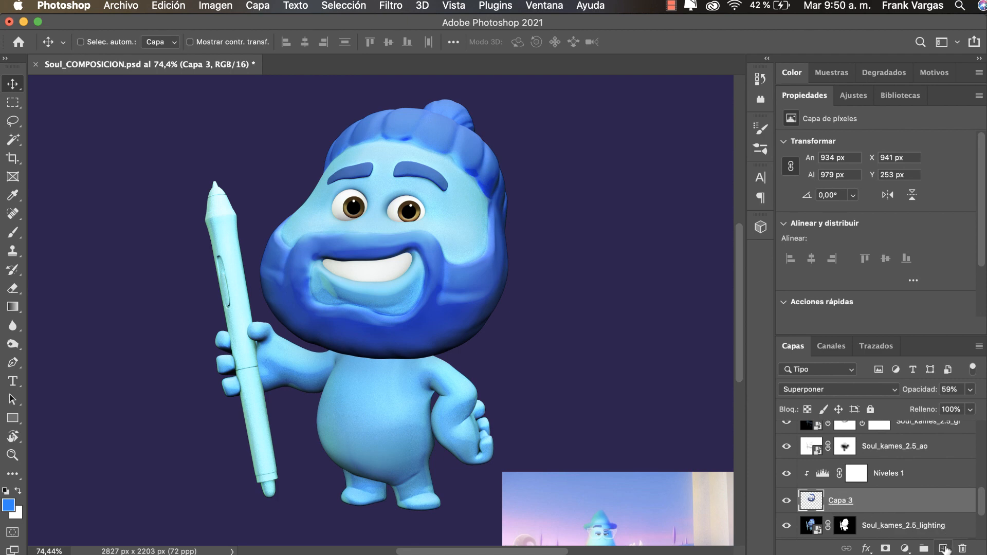
pyautogui.click(944, 549)
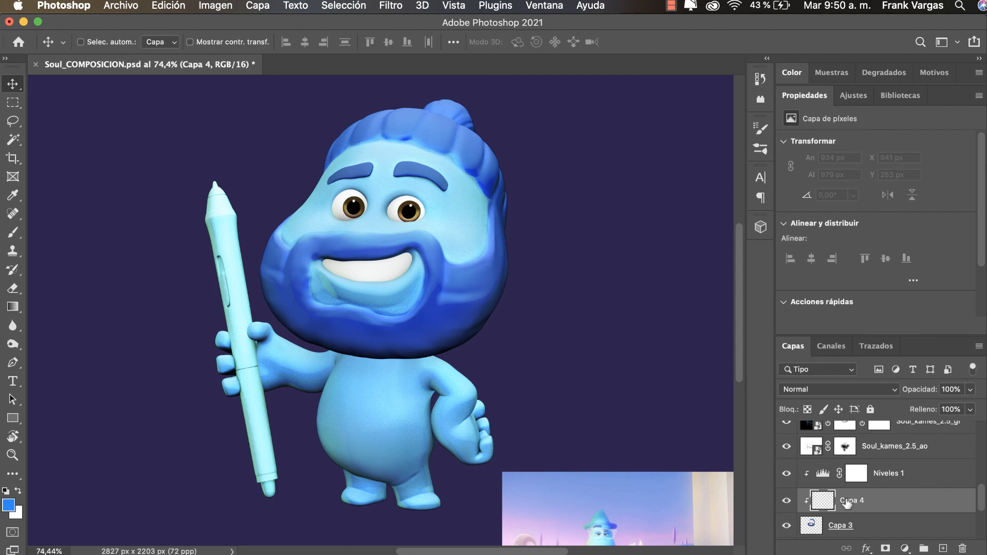
pyautogui.press('b')
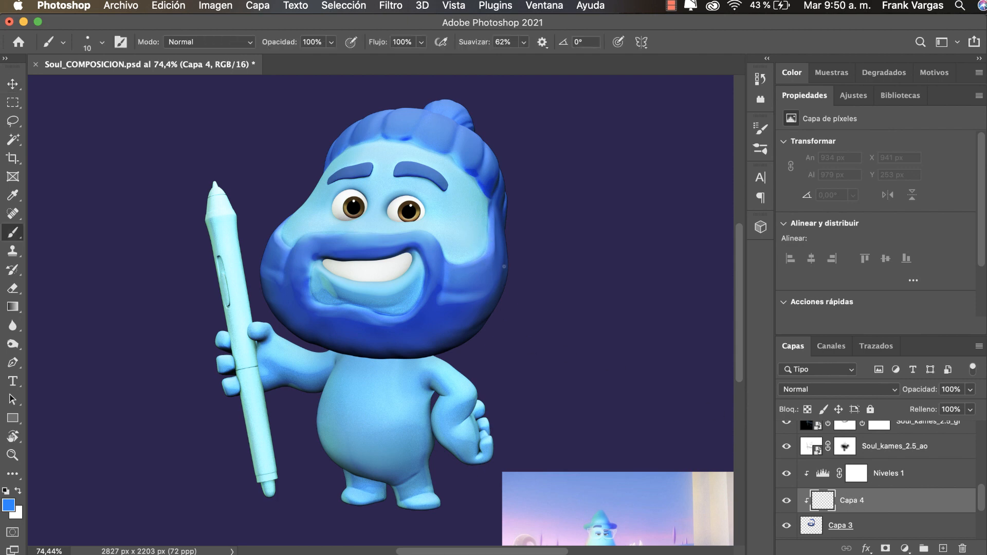
pyautogui.rightClick(488, 277)
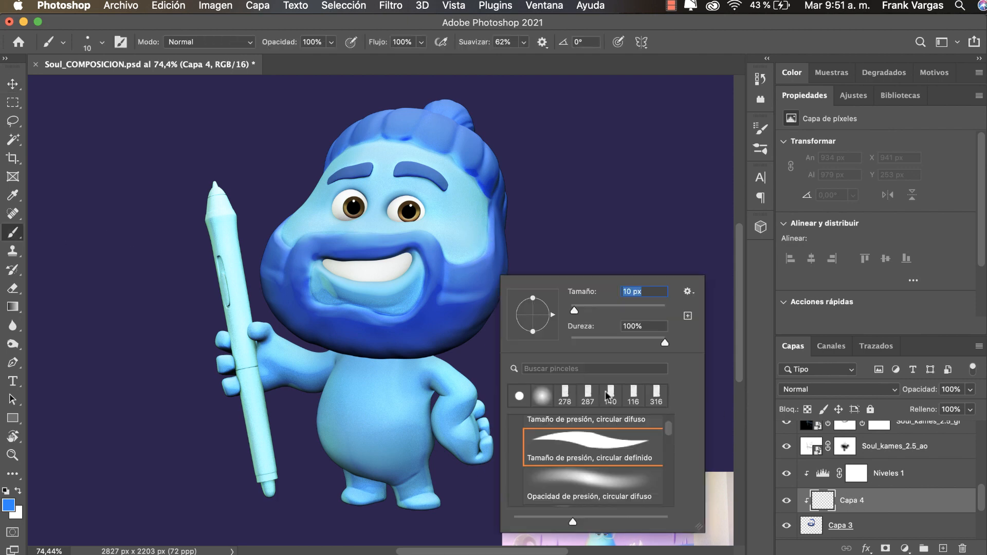
pyautogui.scroll(-3, 666, 437)
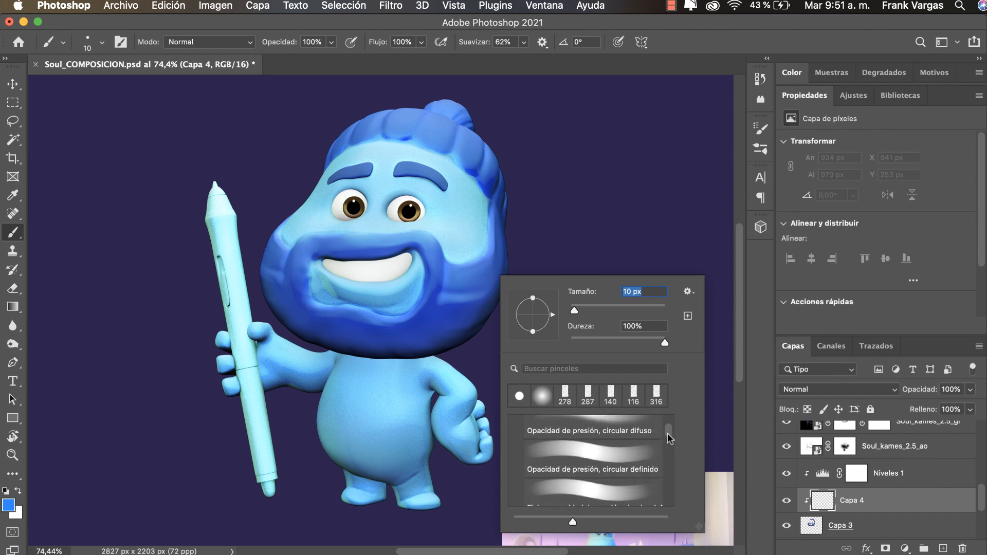
pyautogui.click(659, 445)
# Paint soft blue strokes along the lower edge of the beard on Capa 4
pyautogui.moveTo(401, 276)
pyautogui.mouseDown()
pyautogui.moveTo(498, 281)
pyautogui.moveTo(489, 279)
pyautogui.mouseUp()
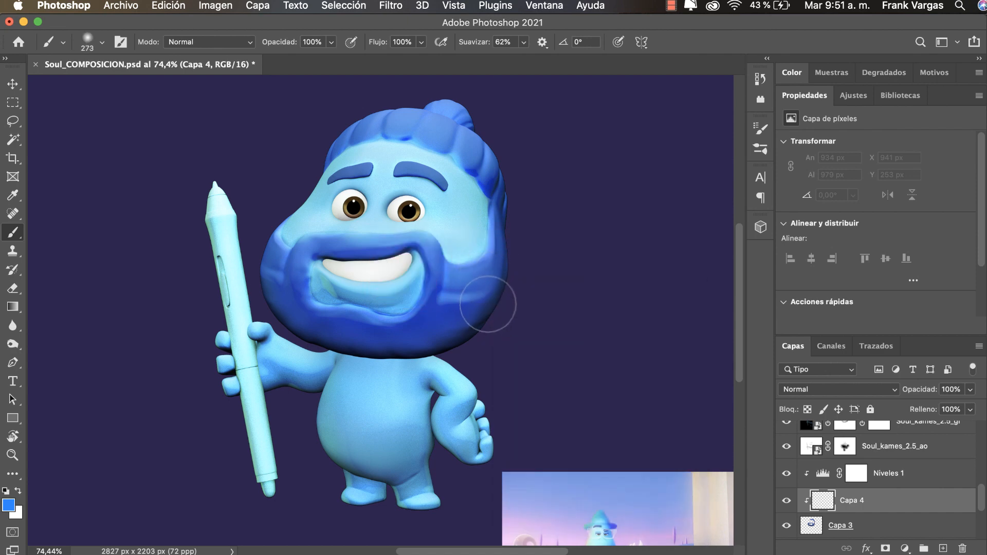
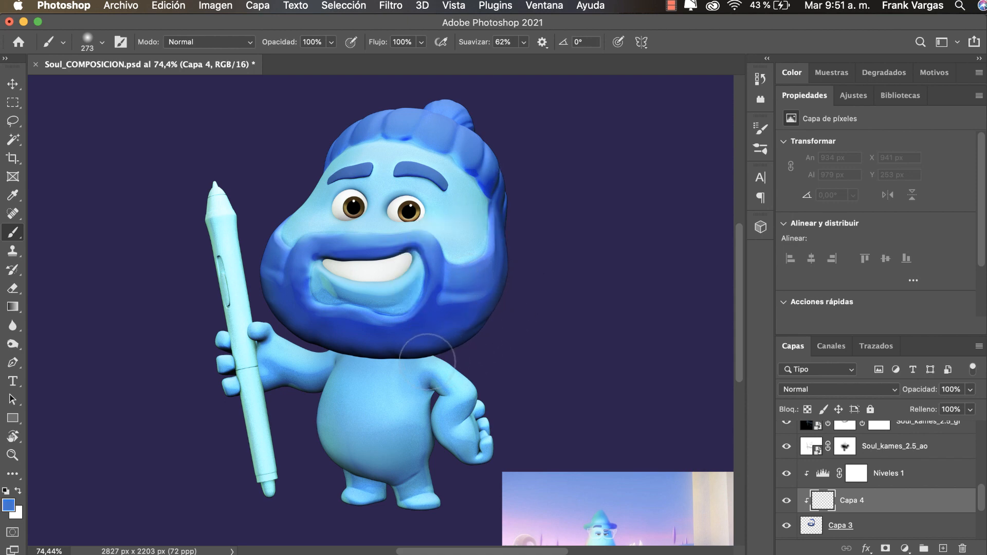
pyautogui.moveTo(335, 376)
pyautogui.mouseDown()
pyautogui.moveTo(485, 363)
pyautogui.moveTo(531, 329)
pyautogui.mouseUp()
pyautogui.moveTo(464, 353)
pyautogui.mouseDown()
pyautogui.moveTo(393, 345)
pyautogui.moveTo(406, 345)
pyautogui.mouseUp()
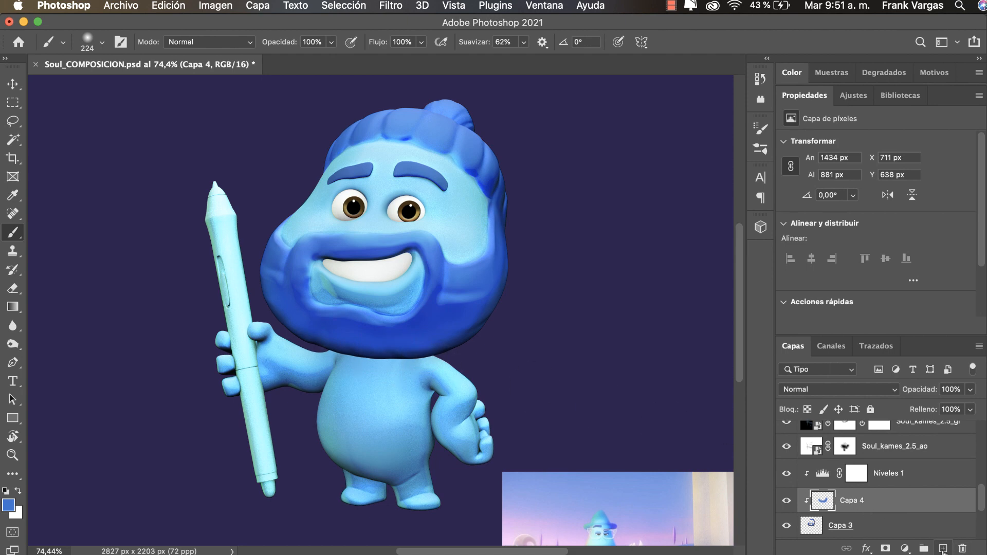
# Add another clipped layer above Capa 4, sample the beard's blue and brush it softly over the beard's lower side
pyautogui.click(942, 548)
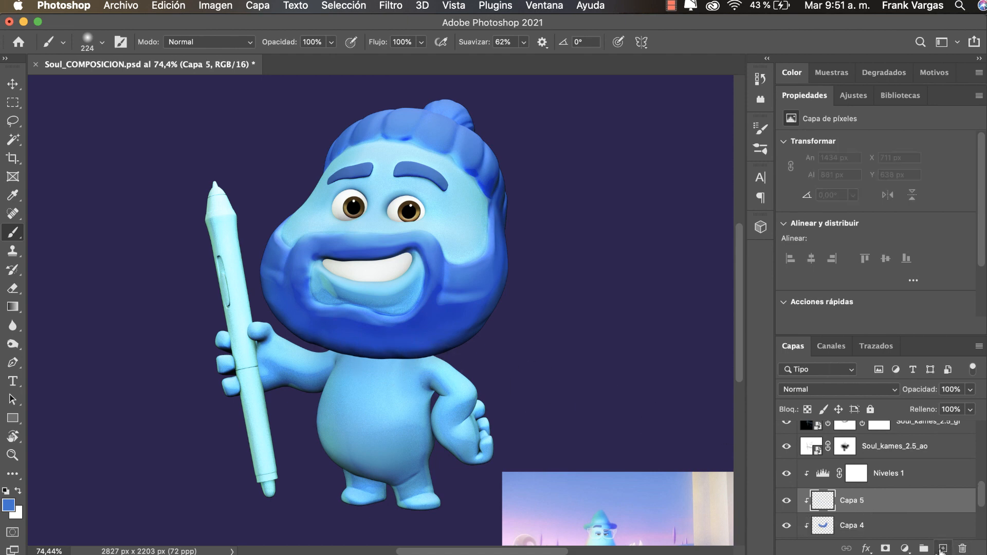
pyautogui.keyDown('alt'); pyautogui.click(468, 319); pyautogui.keyUp('alt')
pyautogui.moveTo(471, 320)
pyautogui.mouseDown()
pyautogui.moveTo(517, 337)
pyautogui.moveTo(483, 313)
pyautogui.mouseUp()
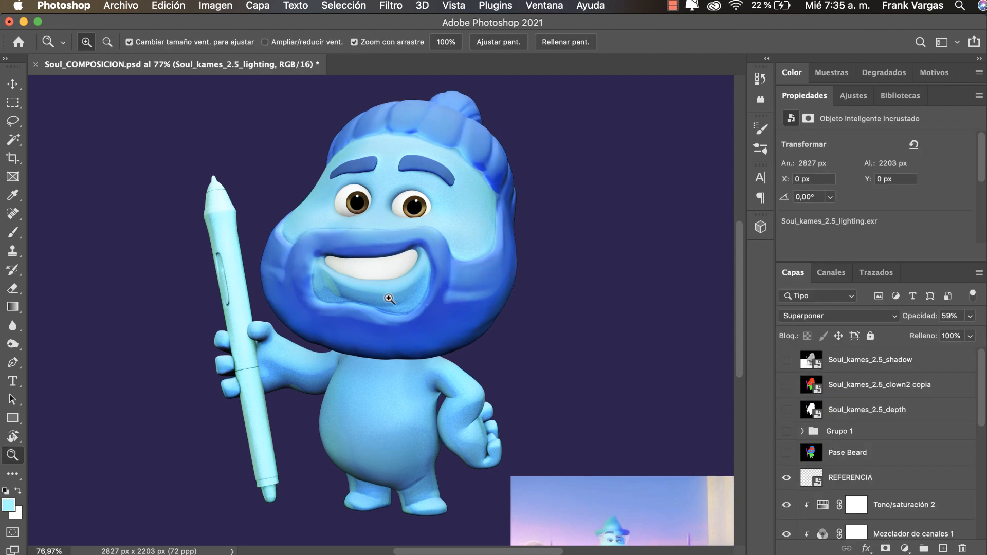
# Show the Pase Beard layer and select its red area below the teeth with the Magic Wand
pyautogui.moveTo(390, 293)
pyautogui.mouseDown()
pyautogui.moveTo(399, 286)
pyautogui.moveTo(408, 298)
pyautogui.mouseUp()
pyautogui.press('v')
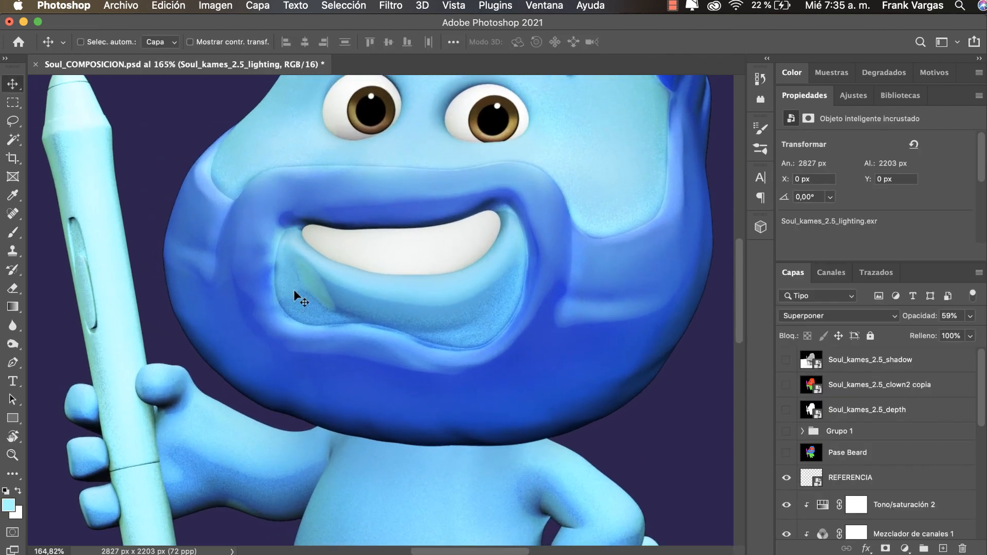
pyautogui.press('z')
pyautogui.moveTo(349, 316); pyautogui.dragTo(335, 317)
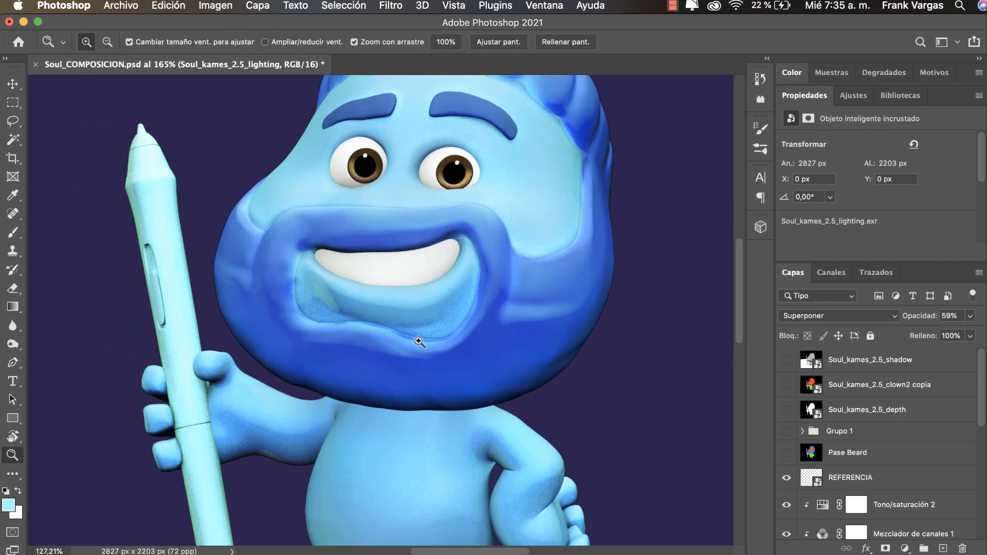
pyautogui.click(786, 454)
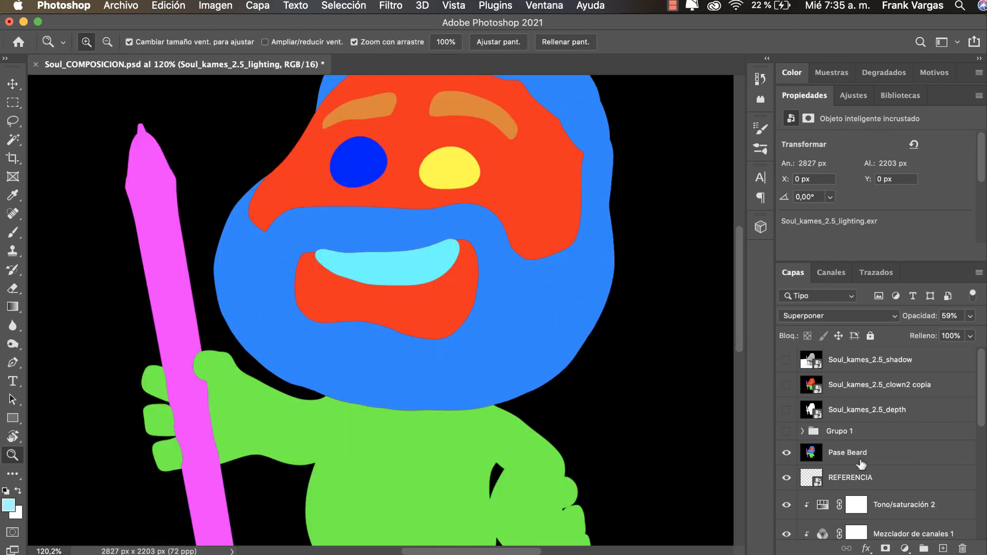
pyautogui.click(839, 458)
pyautogui.moveTo(385, 346); pyautogui.dragTo(381, 327)
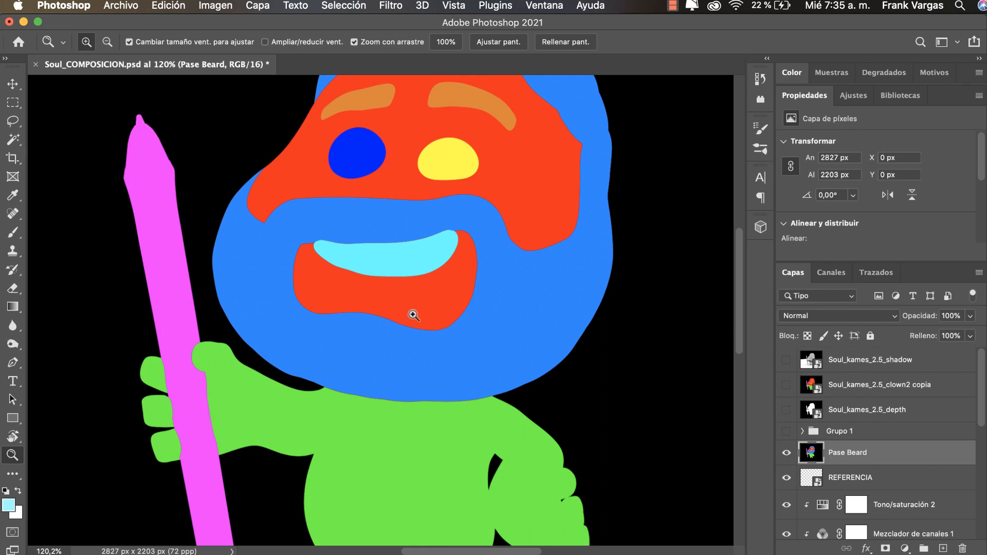
pyautogui.press('w')
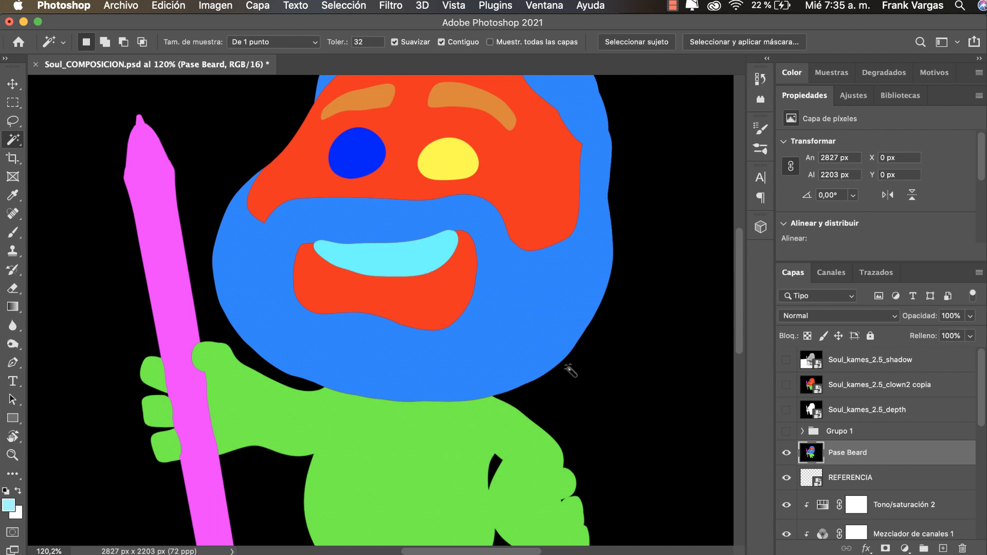
pyautogui.click(440, 297)
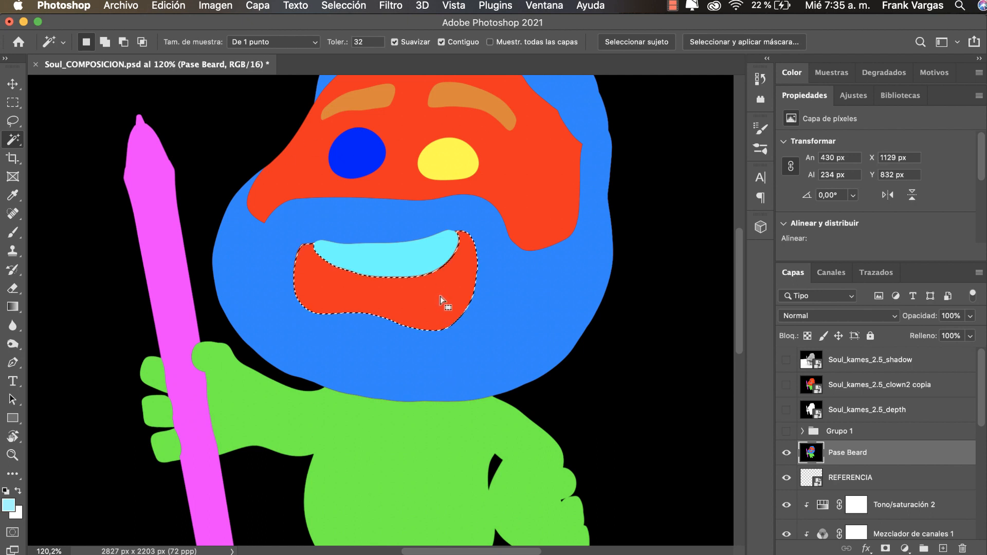
# Hide Pase Beard, copy the selected area of Soul_kames_2.5_lighting onto its own layer and place it directly below REFERENCIA
pyautogui.click(786, 453)
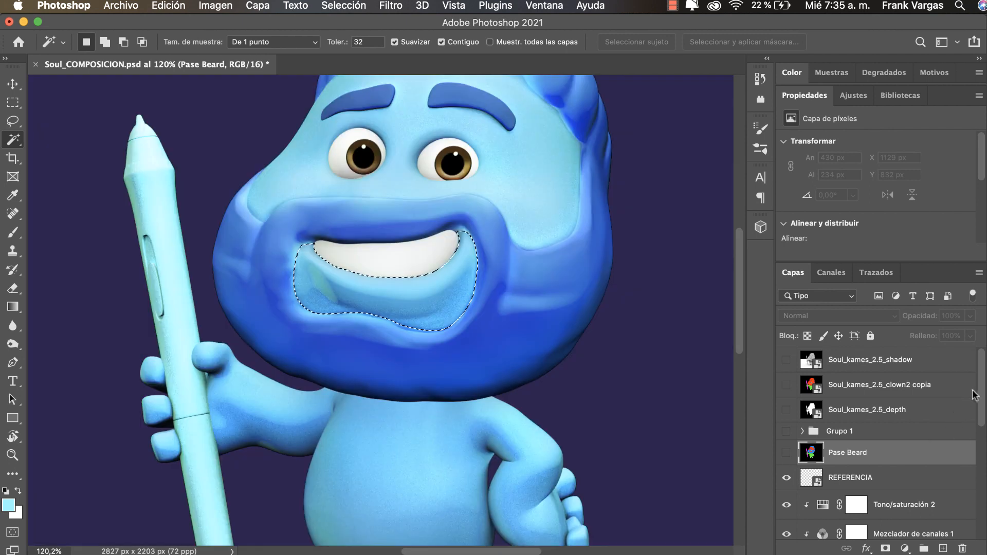
pyautogui.scroll(-10, 927, 442)
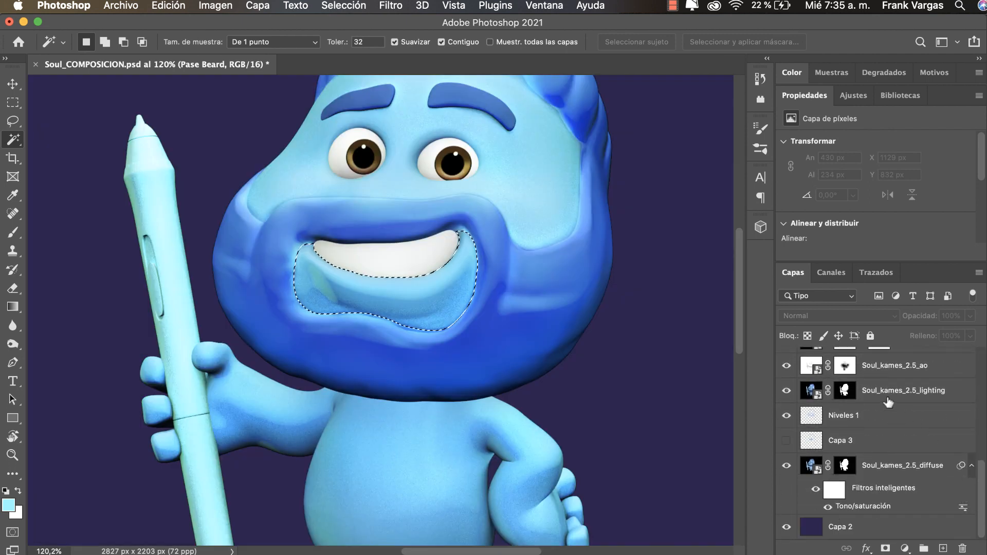
pyautogui.click(812, 390)
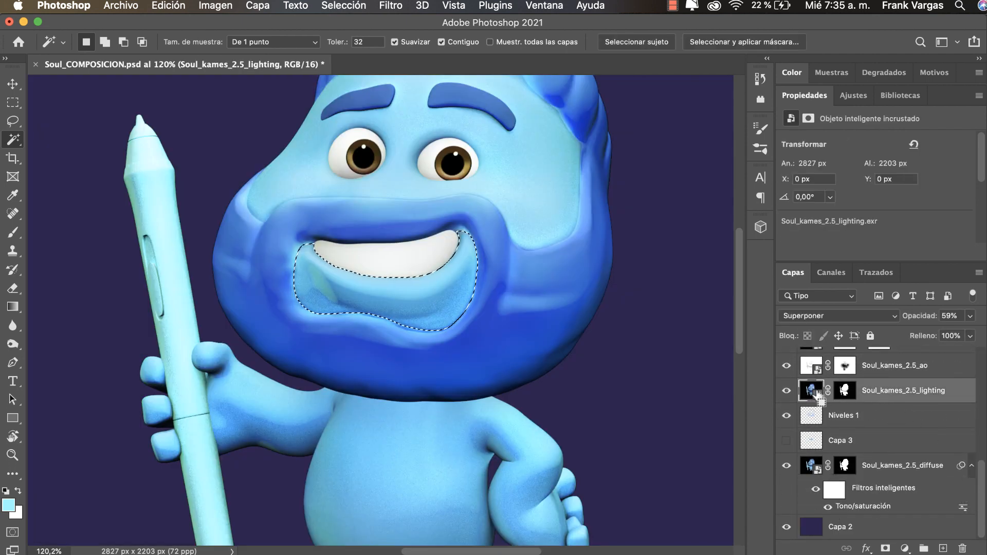
pyautogui.press('super+j')
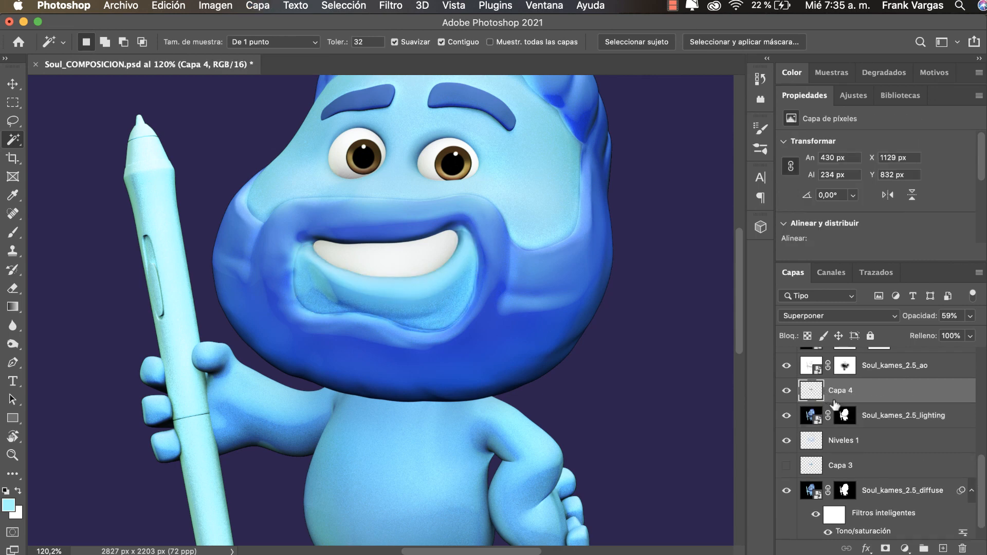
pyautogui.moveTo(980, 488); pyautogui.dragTo(917, 422)
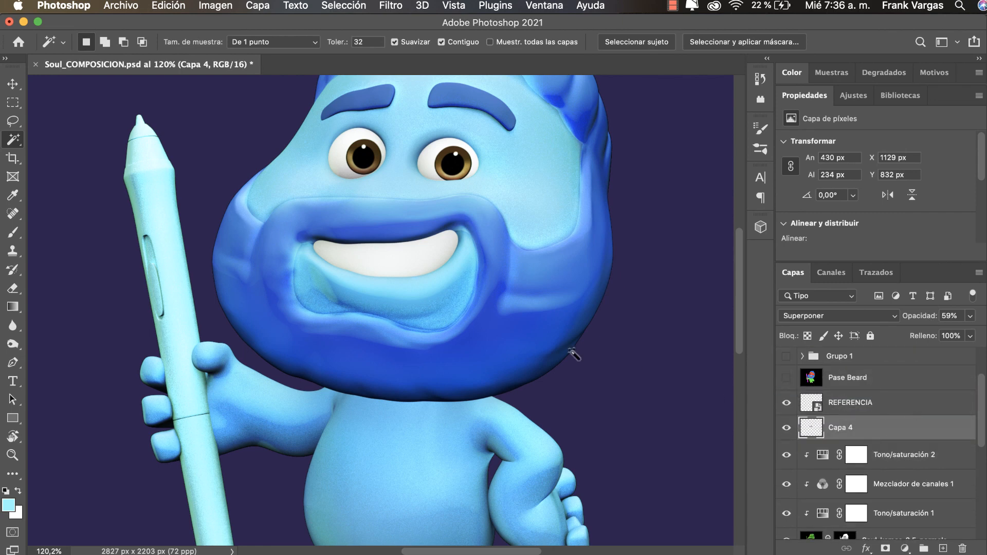
# Add an empty layer above the copied lower-mouth layer and clip it to that layer
pyautogui.click(945, 548)
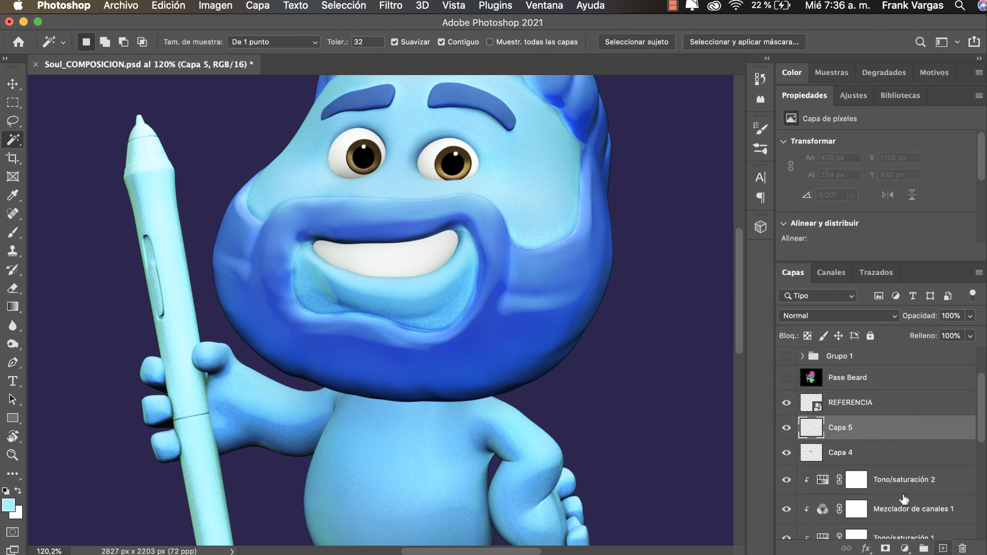
pyautogui.press('super+z')
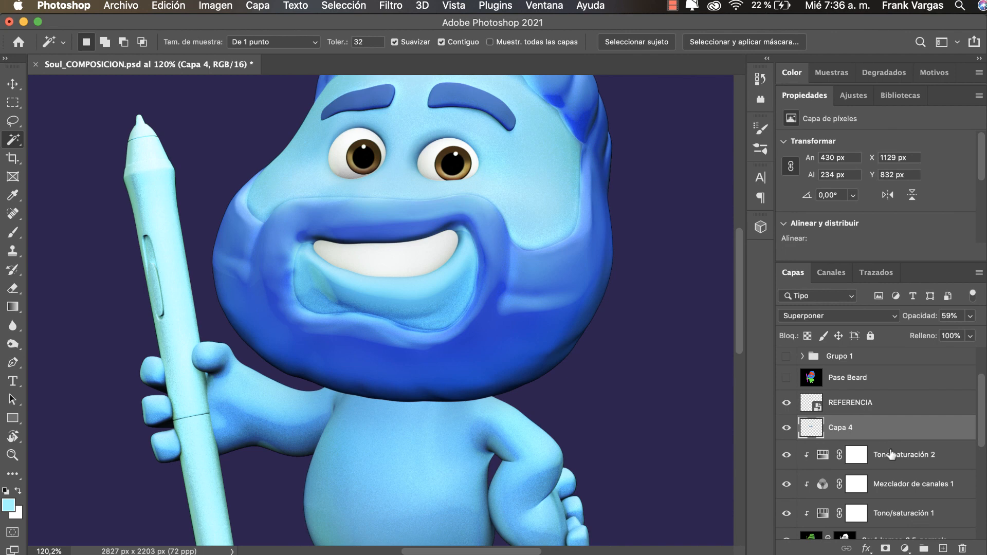
pyautogui.click(943, 548)
pyautogui.keyDown('alt'); pyautogui.click(884, 438); pyautogui.keyUp('alt')
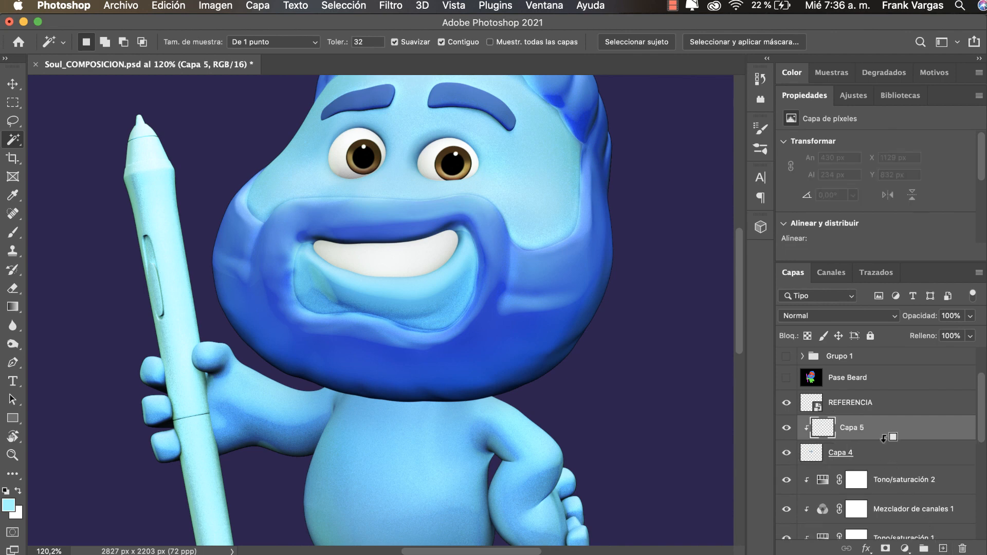
# Sample the light blue below the teeth with the Brush and paint it over the lower-mouth area on Capa 5
pyautogui.press('b')
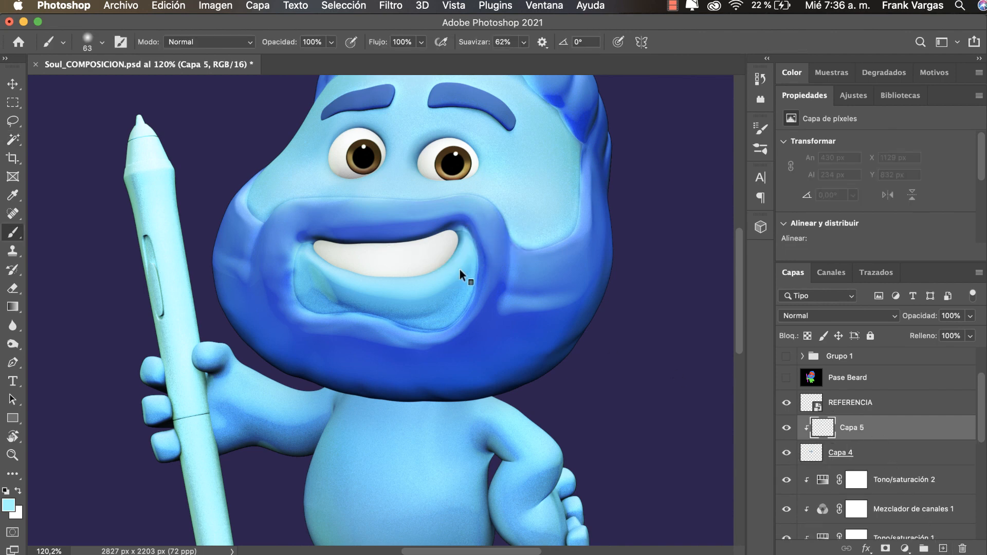
pyautogui.rightClick(466, 273)
pyautogui.press('b')
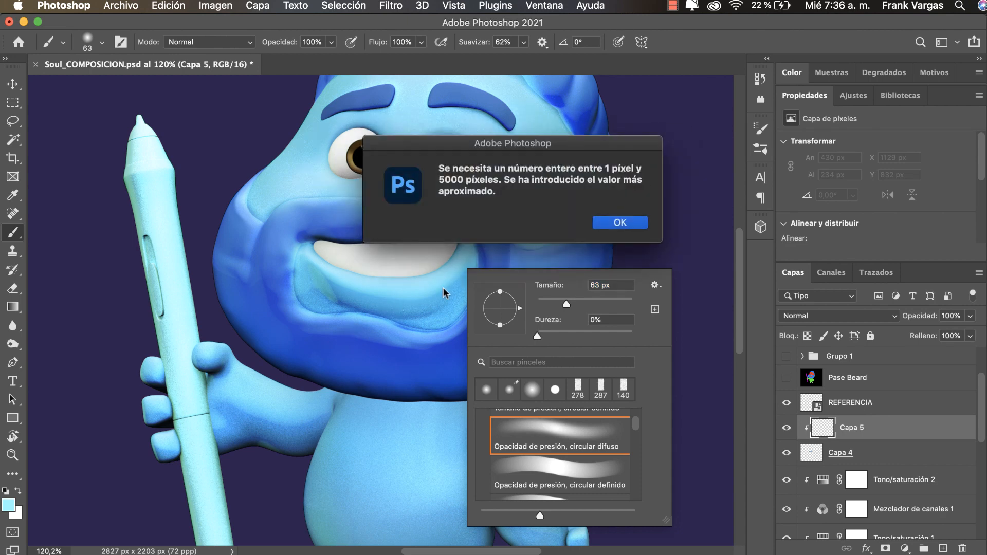
pyautogui.click(626, 225)
pyautogui.press('Escape')
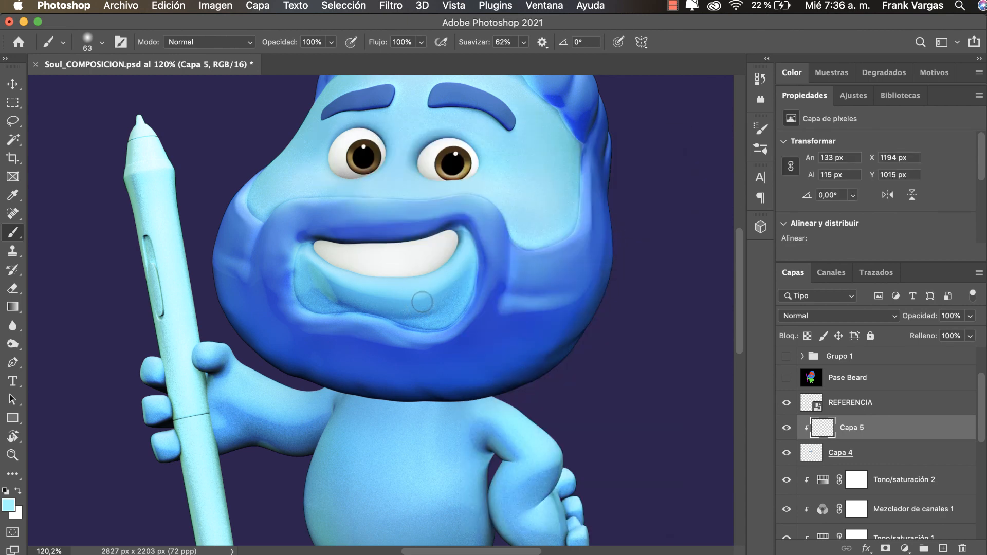
pyautogui.keyDown('alt'); pyautogui.click(406, 306); pyautogui.keyUp('alt')
pyautogui.moveTo(316, 288)
pyautogui.mouseDown()
pyautogui.moveTo(356, 304)
pyautogui.moveTo(295, 250)
pyautogui.moveTo(331, 277)
pyautogui.moveTo(319, 278)
pyautogui.moveTo(406, 313)
pyautogui.moveTo(332, 287)
pyautogui.moveTo(288, 264)
pyautogui.moveTo(429, 299)
pyautogui.moveTo(440, 210)
pyautogui.moveTo(311, 291)
pyautogui.moveTo(302, 260)
pyautogui.moveTo(401, 316)
pyautogui.moveTo(323, 296)
pyautogui.moveTo(479, 304)
pyautogui.mouseUp()
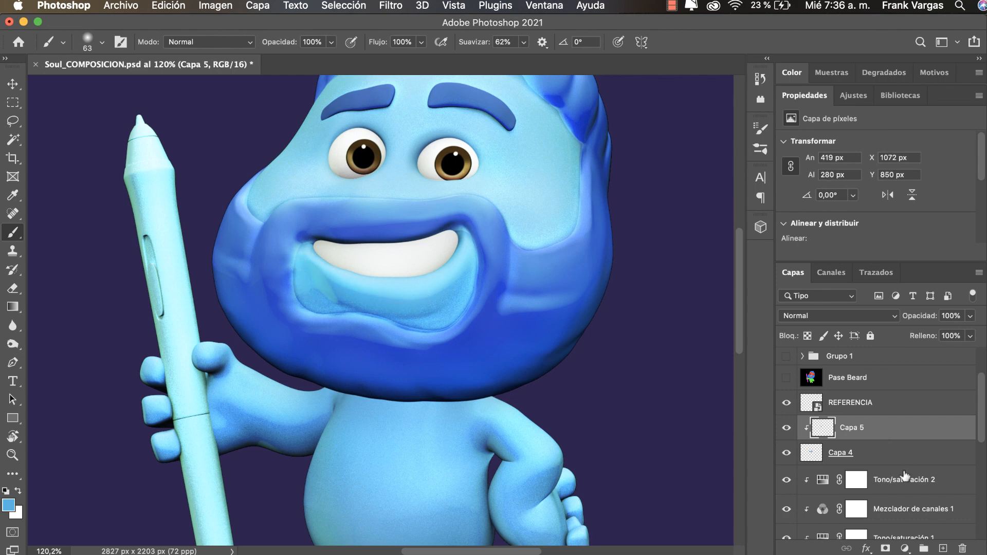
# Merge the painted Capa 5 with the Capa 4 layer it is clipped to
pyautogui.click(915, 457)
pyautogui.keyDown('shift'); pyautogui.click(917, 434); pyautogui.keyUp('shift')
pyautogui.press('super+e')
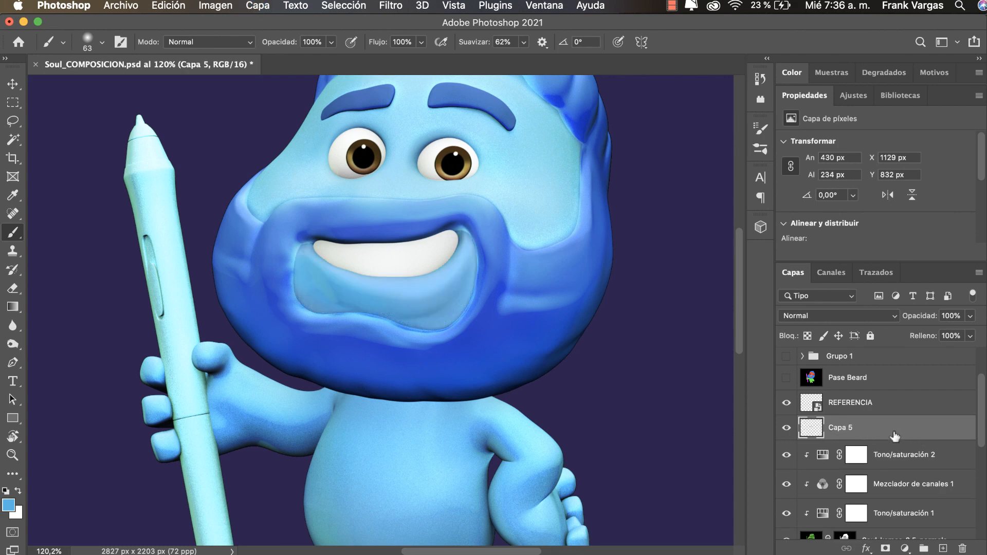
# Duplicate the merged lower-mouth layer three times and merge the copies with the original into one layer
pyautogui.press('super+j')
pyautogui.press('super+j')
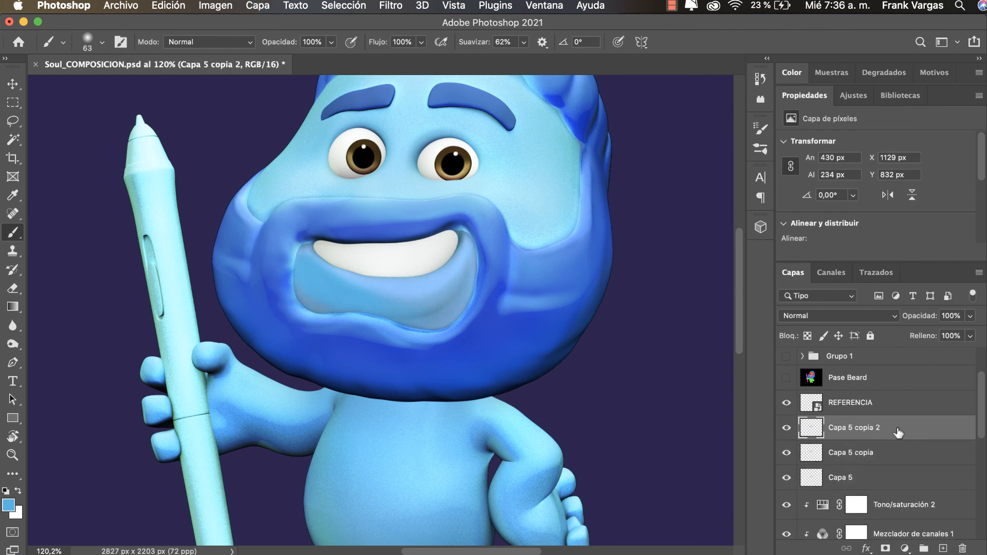
pyautogui.press('super+j')
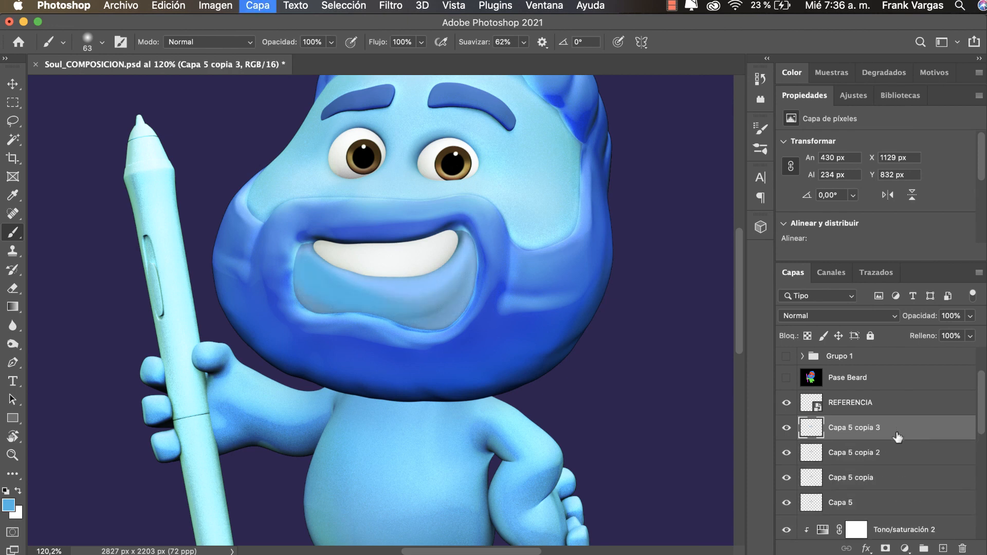
pyautogui.keyDown('shift'); pyautogui.click(868, 503); pyautogui.keyUp('shift')
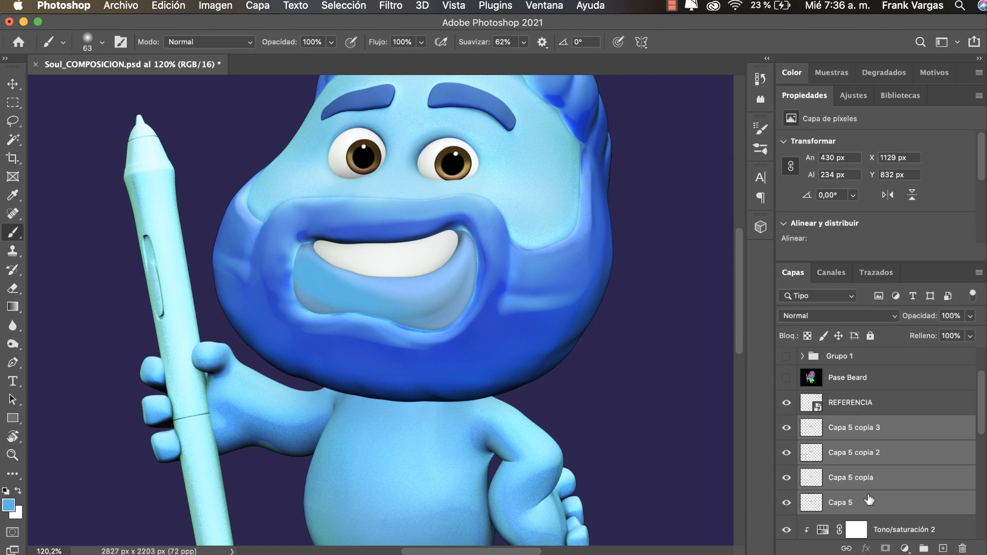
pyautogui.press('super+e')
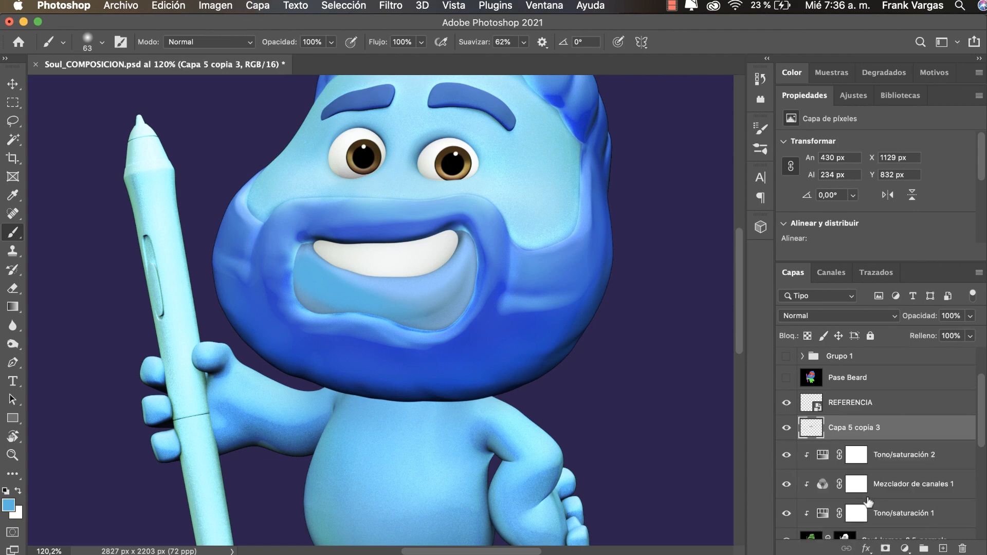
# Add a new layer clipped to Capa 5 copia 3, sample the cheek's pale blue and brush it softly below the teeth
pyautogui.click(943, 548)
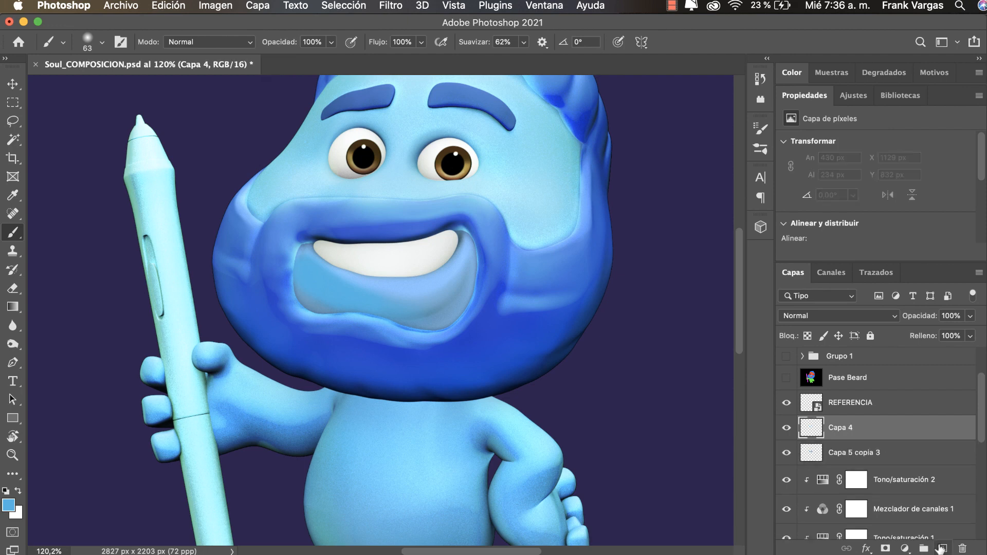
pyautogui.keyDown('alt'); pyautogui.click(878, 438); pyautogui.keyUp('alt')
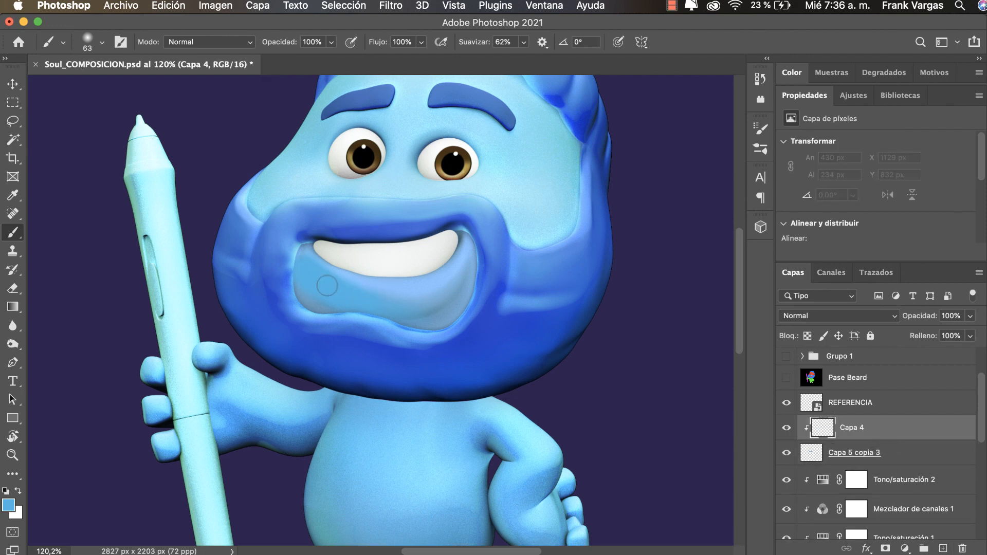
pyautogui.keyDown('alt'); pyautogui.click(546, 221); pyautogui.keyUp('alt')
pyautogui.moveTo(461, 267)
pyautogui.mouseDown()
pyautogui.moveTo(415, 297)
pyautogui.moveTo(385, 299)
pyautogui.moveTo(336, 282)
pyautogui.moveTo(294, 239)
pyautogui.moveTo(312, 278)
pyautogui.moveTo(369, 300)
pyautogui.moveTo(423, 293)
pyautogui.moveTo(457, 260)
pyautogui.mouseUp()
pyautogui.press('super+t')
pyautogui.press('super+z')
pyautogui.moveTo(303, 257)
pyautogui.mouseDown()
pyautogui.moveTo(334, 283)
pyautogui.moveTo(413, 290)
pyautogui.moveTo(304, 266)
pyautogui.moveTo(335, 293)
pyautogui.moveTo(406, 301)
pyautogui.mouseUp()
pyautogui.press('super+z')
pyautogui.press('super+z')
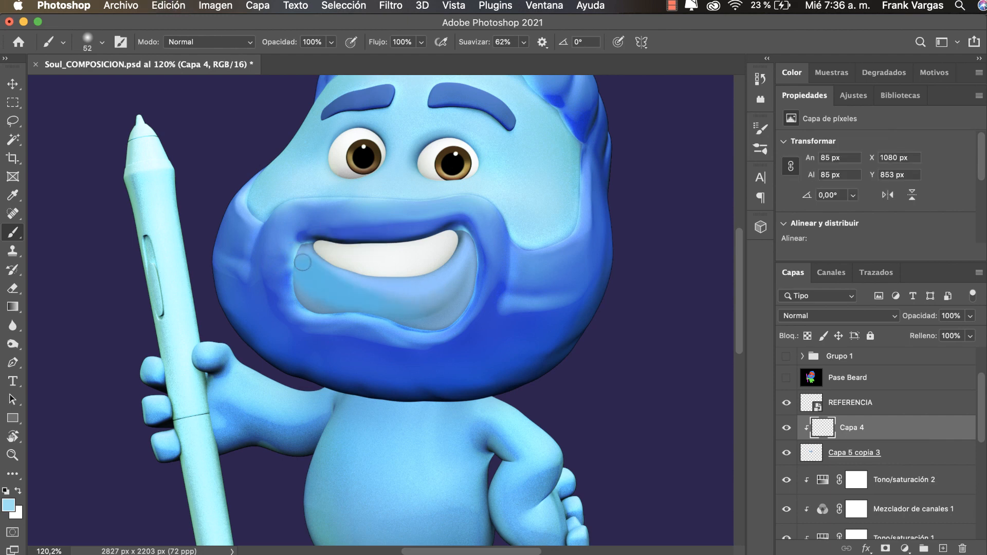
pyautogui.moveTo(302, 263)
pyautogui.mouseDown()
pyautogui.moveTo(347, 291)
pyautogui.moveTo(400, 288)
pyautogui.mouseUp()
pyautogui.moveTo(471, 264); pyautogui.dragTo(472, 232)
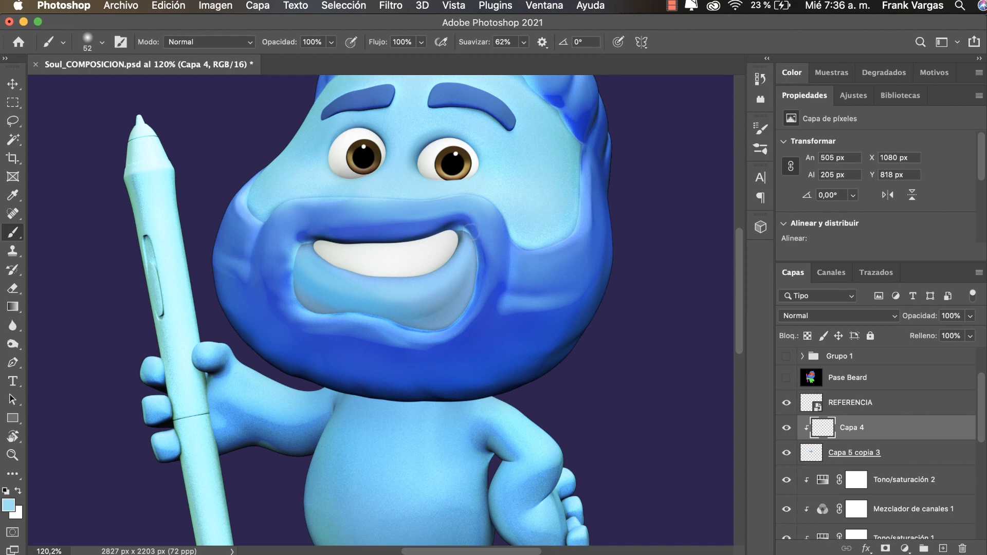
# Sample the cheek's cyan-blue and brush it over the lower edge of the mouth area with a 98 px brush
pyautogui.moveTo(344, 299)
pyautogui.mouseDown()
pyautogui.moveTo(281, 238)
pyautogui.moveTo(422, 289)
pyautogui.moveTo(469, 211)
pyautogui.mouseUp()
pyautogui.press('super+z')
pyautogui.keyDown('alt'); pyautogui.click(544, 212); pyautogui.keyUp('alt')
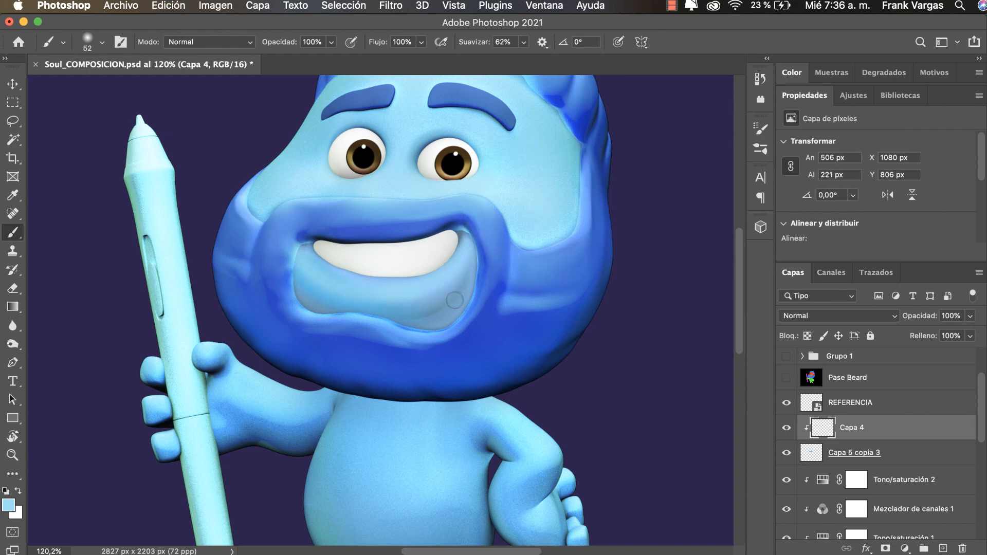
pyautogui.keyDown('alt'); pyautogui.click(527, 233); pyautogui.keyUp('alt')
pyautogui.moveTo(533, 252); pyautogui.dragTo(564, 251)
pyautogui.moveTo(400, 330)
pyautogui.mouseDown()
pyautogui.moveTo(447, 320)
pyautogui.moveTo(478, 295)
pyautogui.moveTo(465, 311)
pyautogui.mouseUp()
pyautogui.press('super+z')
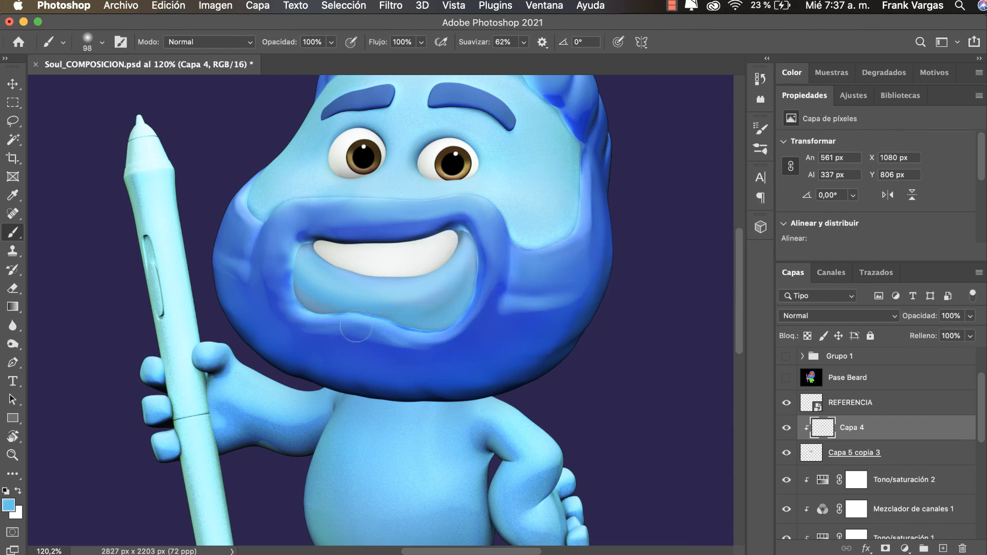
# Sample the medium blue above the moustache and brush it around the sides and lower edge of the mouth area
pyautogui.keyDown('alt'); pyautogui.click(438, 210); pyautogui.keyUp('alt')
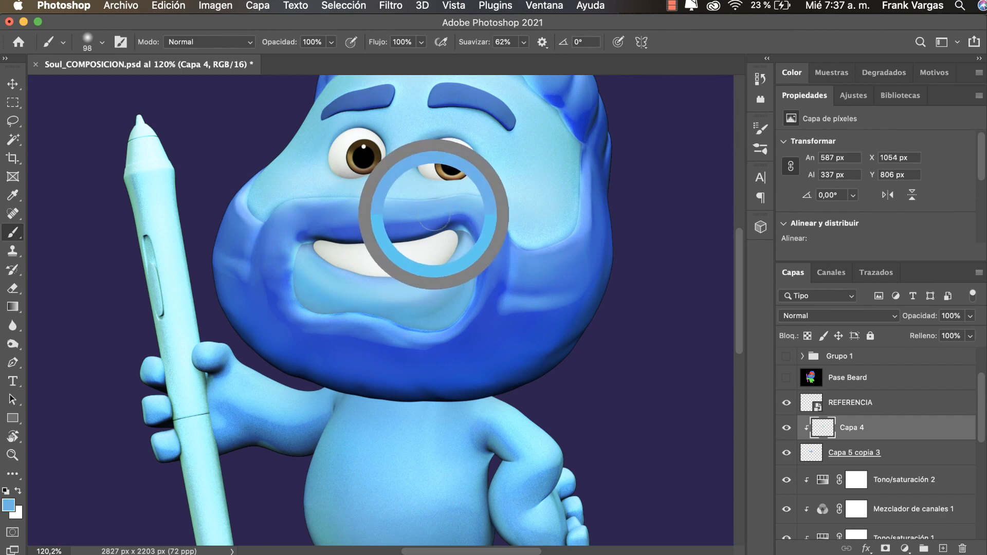
pyautogui.moveTo(492, 294)
pyautogui.mouseDown()
pyautogui.moveTo(432, 295)
pyautogui.moveTo(481, 309)
pyautogui.moveTo(388, 340)
pyautogui.moveTo(276, 278)
pyautogui.mouseUp()
pyautogui.press('super+z')
pyautogui.moveTo(380, 330); pyautogui.dragTo(438, 323)
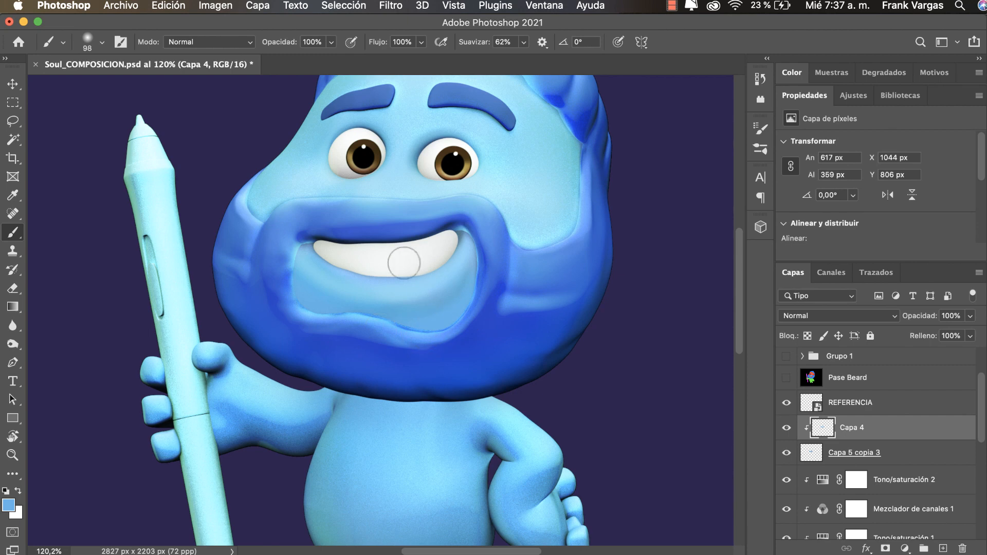
# Reduce the brush to 70 px, sample the moustache's darker blue and paint a soft shadow along the teeth's lower edge and mouth corners
pyautogui.moveTo(410, 275); pyautogui.dragTo(400, 275)
pyautogui.keyDown('alt'); pyautogui.click(355, 229); pyautogui.keyUp('alt')
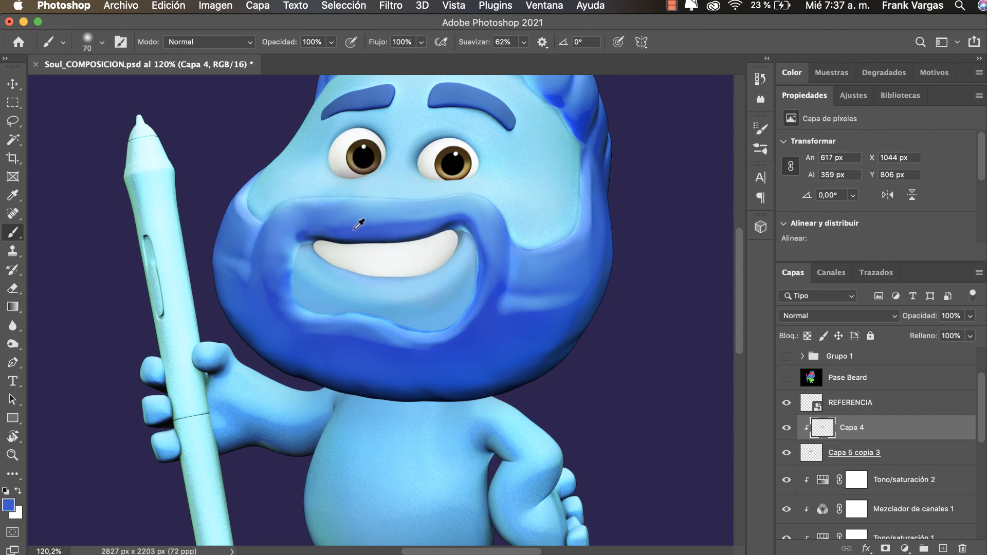
pyautogui.moveTo(315, 251)
pyautogui.mouseDown()
pyautogui.moveTo(320, 263)
pyautogui.moveTo(383, 278)
pyautogui.mouseUp()
pyautogui.press('super+z')
pyautogui.moveTo(308, 237)
pyautogui.mouseDown()
pyautogui.moveTo(364, 270)
pyautogui.moveTo(432, 263)
pyautogui.moveTo(449, 230)
pyautogui.moveTo(456, 239)
pyautogui.moveTo(449, 251)
pyautogui.moveTo(450, 229)
pyautogui.moveTo(429, 263)
pyautogui.moveTo(350, 263)
pyautogui.mouseUp()
pyautogui.scroll(-1, 448, 236)
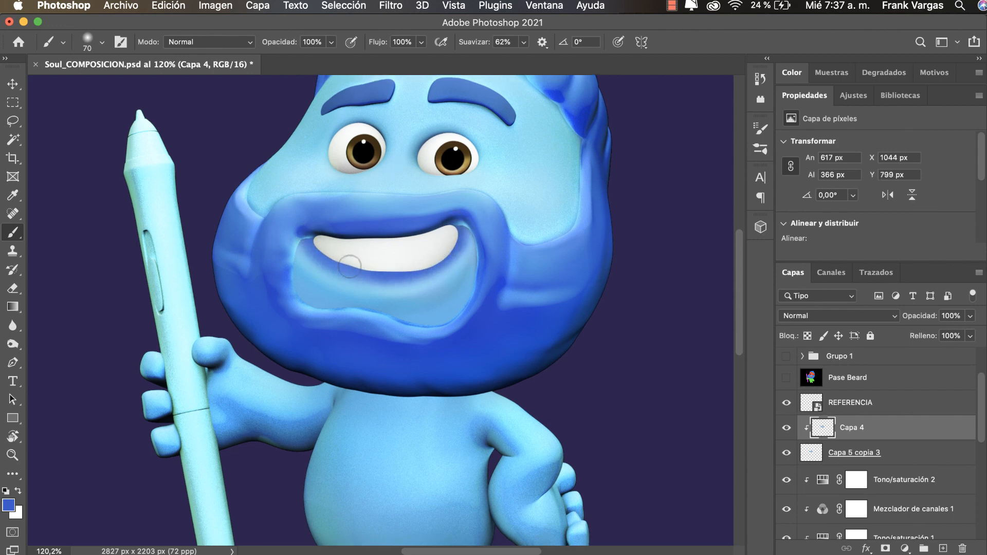
pyautogui.moveTo(305, 237)
pyautogui.mouseDown()
pyautogui.moveTo(374, 271)
pyautogui.moveTo(420, 268)
pyautogui.moveTo(449, 242)
pyautogui.moveTo(461, 216)
pyautogui.mouseUp()
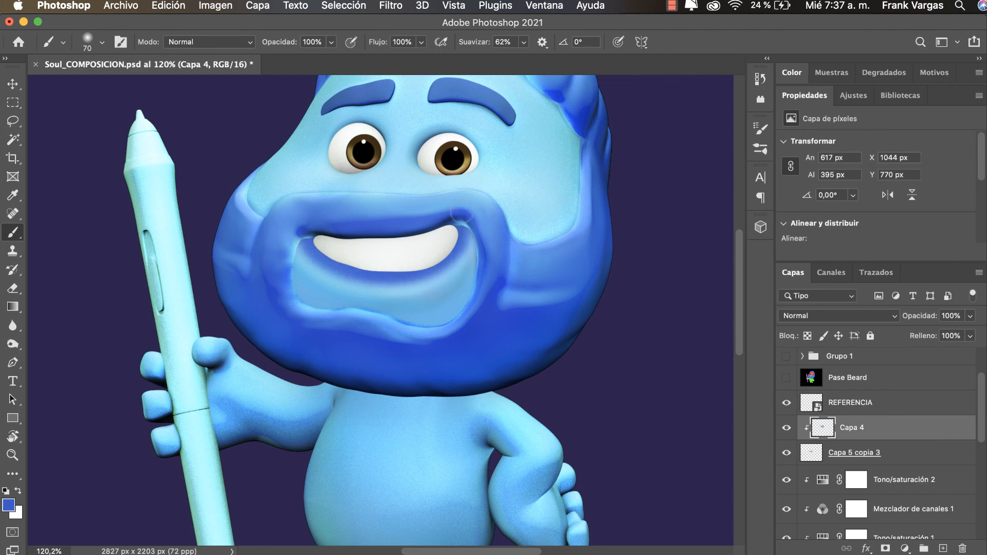
# Sample the cheek's pale blue and brush a soft highlight across the lower-mouth area on Capa 4
pyautogui.keyDown('alt'); pyautogui.click(549, 194); pyautogui.keyUp('alt')
pyautogui.moveTo(280, 277)
pyautogui.mouseDown()
pyautogui.moveTo(308, 260)
pyautogui.moveTo(299, 251)
pyautogui.moveTo(321, 274)
pyautogui.moveTo(385, 293)
pyautogui.moveTo(287, 252)
pyautogui.moveTo(311, 277)
pyautogui.moveTo(353, 290)
pyautogui.moveTo(430, 288)
pyautogui.moveTo(467, 273)
pyautogui.moveTo(488, 208)
pyautogui.moveTo(495, 239)
pyautogui.moveTo(372, 311)
pyautogui.moveTo(434, 296)
pyautogui.mouseUp()
pyautogui.press('super+z')
pyautogui.press('z')
pyautogui.press('b')
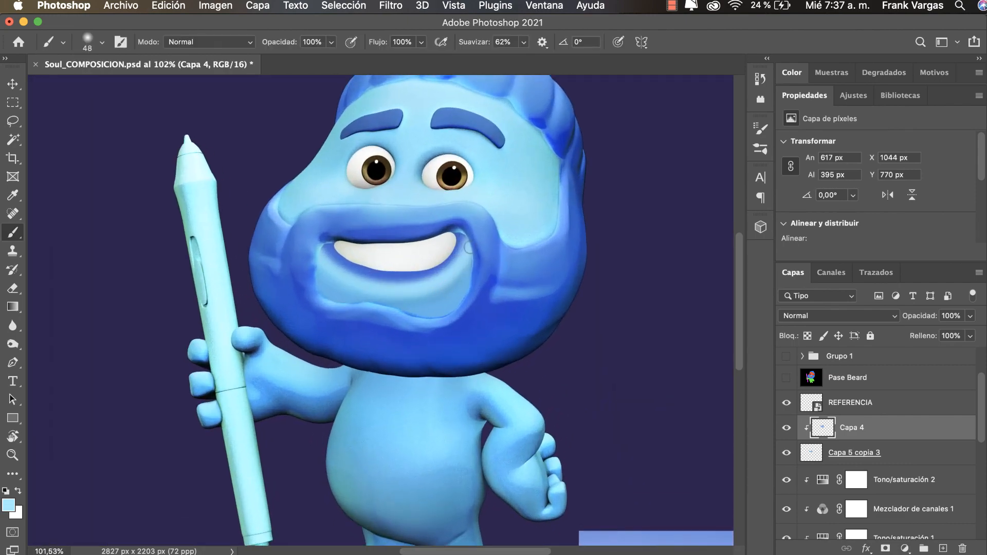
# Soften the outer edge of Capa 5 copia 3 around the lower mouth with a soft 102 px eraser
pyautogui.click(910, 463)
pyautogui.press('z')
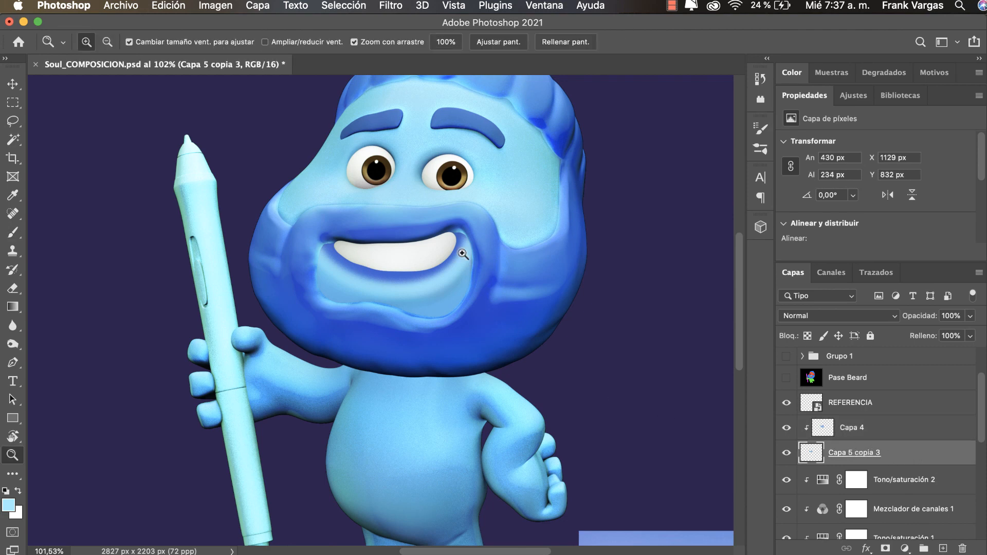
pyautogui.moveTo(463, 249)
pyautogui.mouseDown()
pyautogui.moveTo(469, 258)
pyautogui.moveTo(539, 233)
pyautogui.mouseUp()
pyautogui.press('e')
pyautogui.rightClick(539, 233)
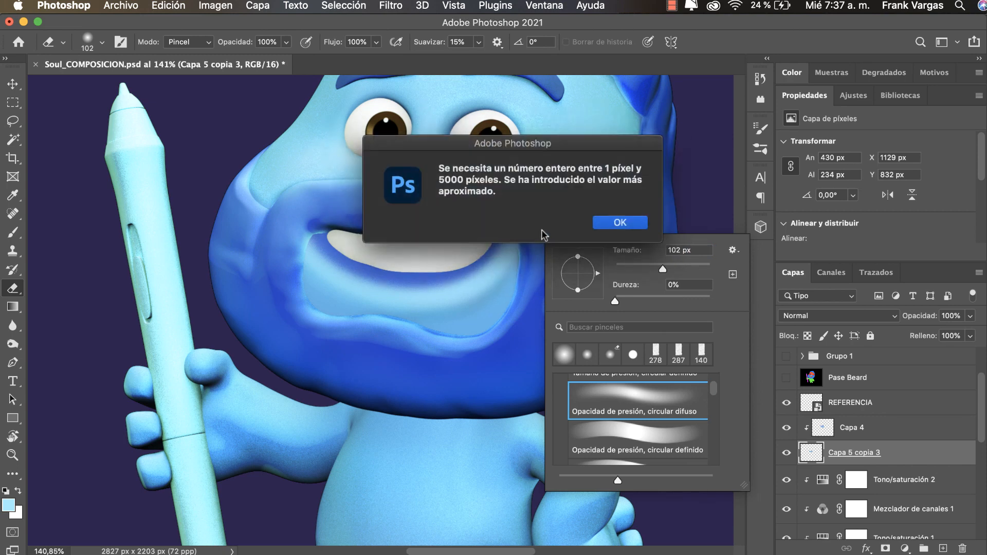
pyautogui.click(615, 221)
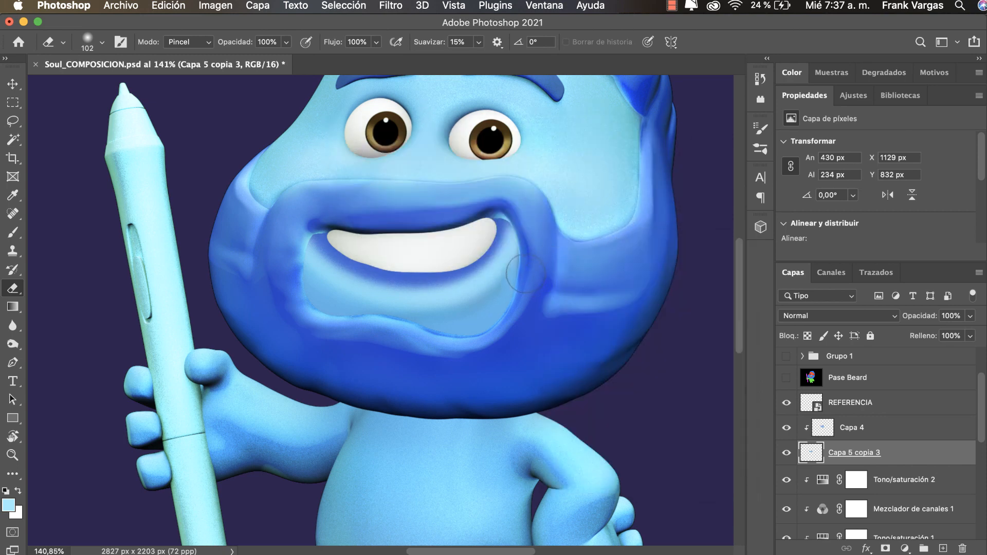
pyautogui.moveTo(518, 227)
pyautogui.mouseDown()
pyautogui.moveTo(509, 228)
pyautogui.moveTo(528, 242)
pyautogui.mouseUp()
pyautogui.moveTo(470, 338)
pyautogui.mouseDown()
pyautogui.moveTo(390, 318)
pyautogui.moveTo(336, 334)
pyautogui.mouseUp()
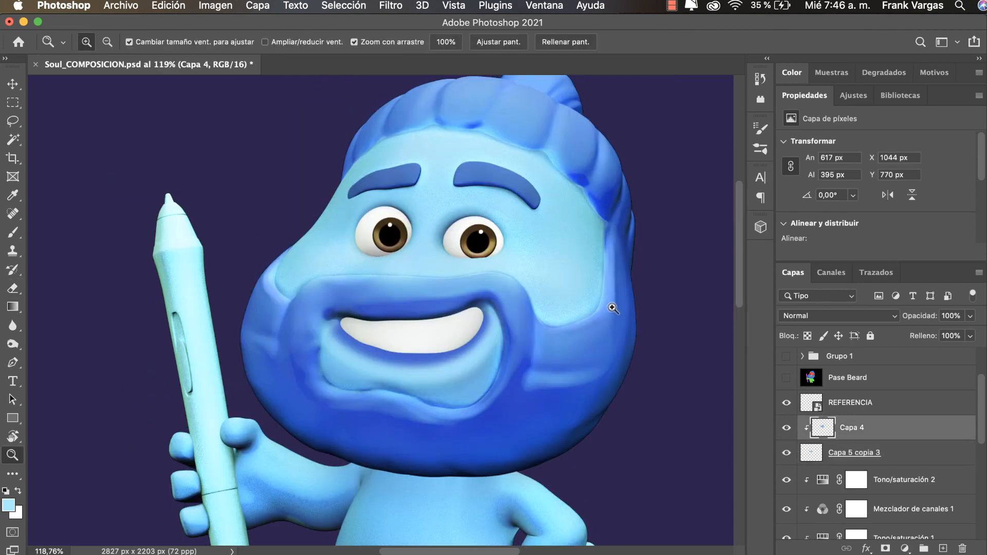
# Rename the Niveles 1 layer as Cabeza
pyautogui.moveTo(564, 299); pyautogui.dragTo(547, 336)
pyautogui.click(554, 311)
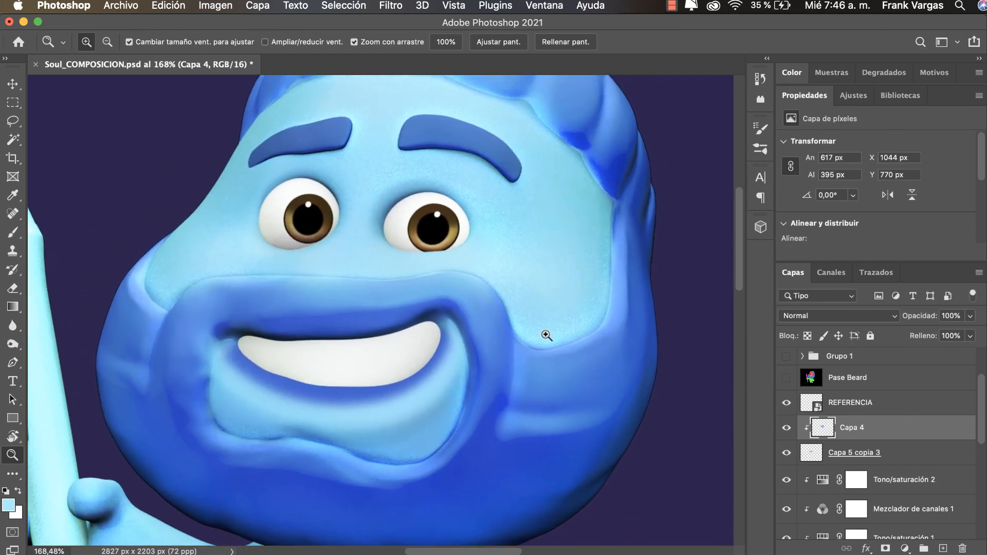
pyautogui.moveTo(979, 423); pyautogui.dragTo(969, 507)
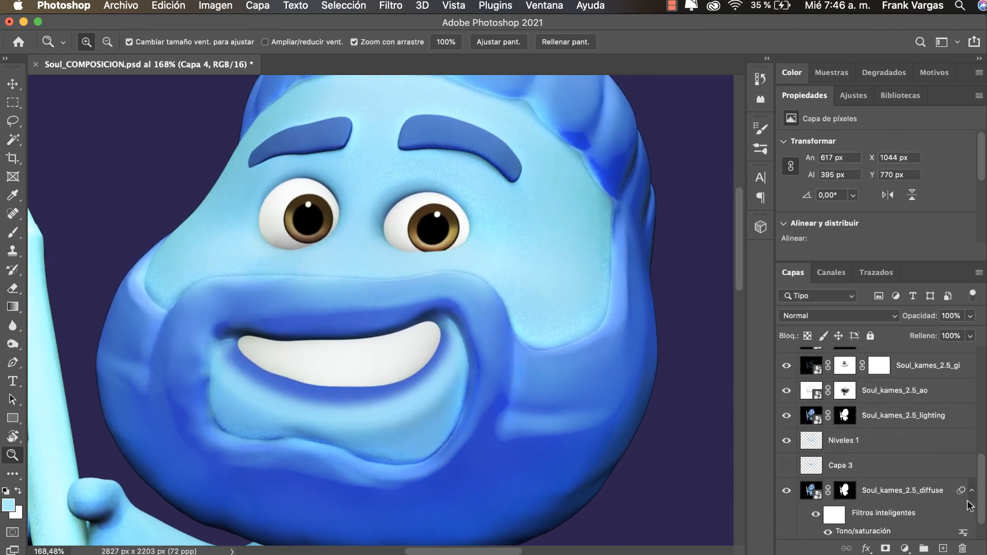
pyautogui.click(838, 448)
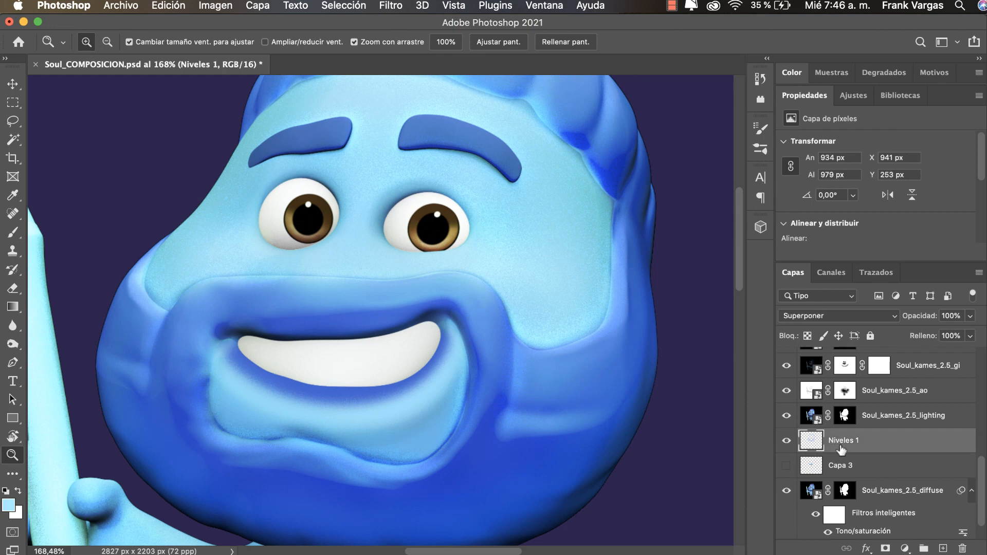
pyautogui.write('Cabeza')
pyautogui.press('Return')
# Erase the Cabeza layer along the hairline and the outer edge of the face with a soft 46 px eraser at 45% flow
pyautogui.moveTo(588, 267); pyautogui.dragTo(569, 296)
pyautogui.press('e')
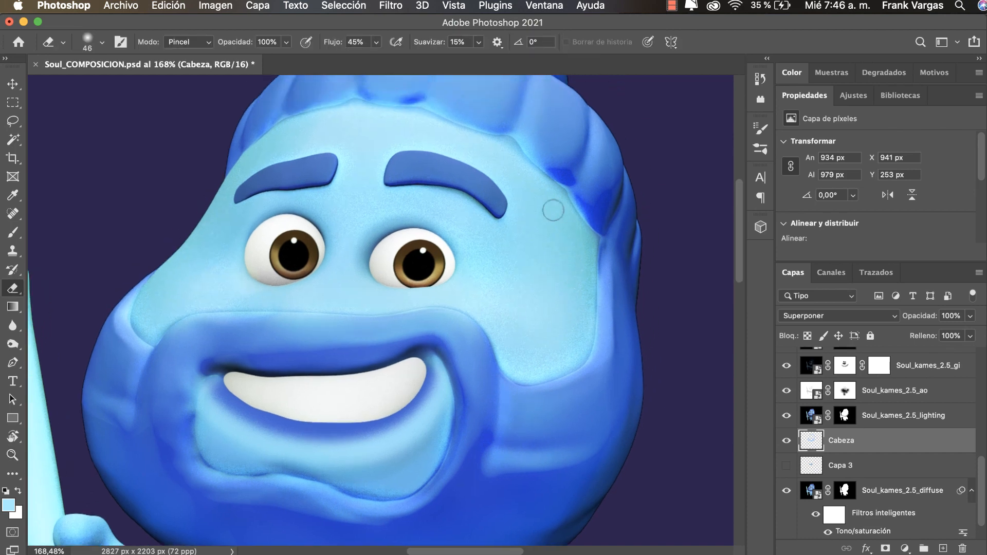
pyautogui.rightClick(331, 200)
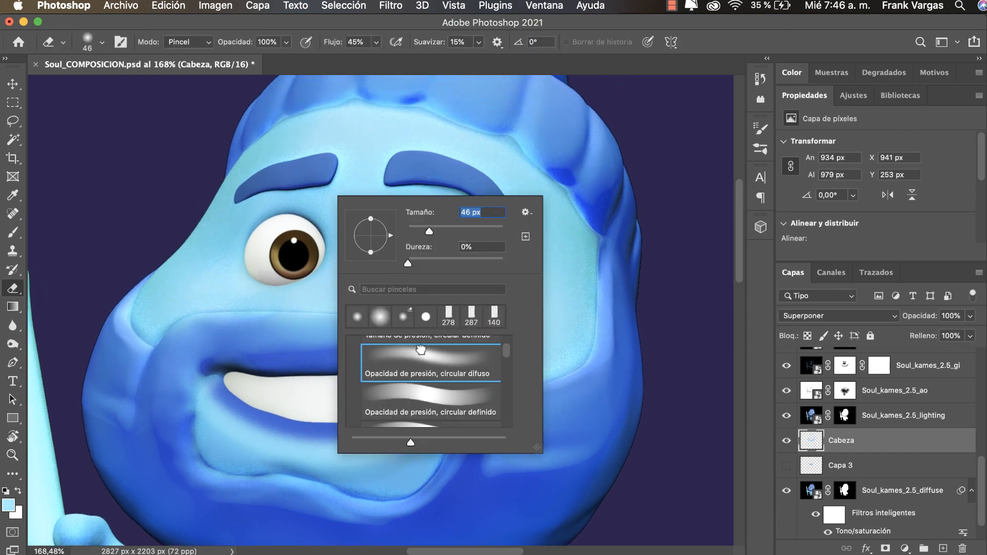
pyautogui.press('space')
pyautogui.click(250, 148)
pyautogui.click(616, 223)
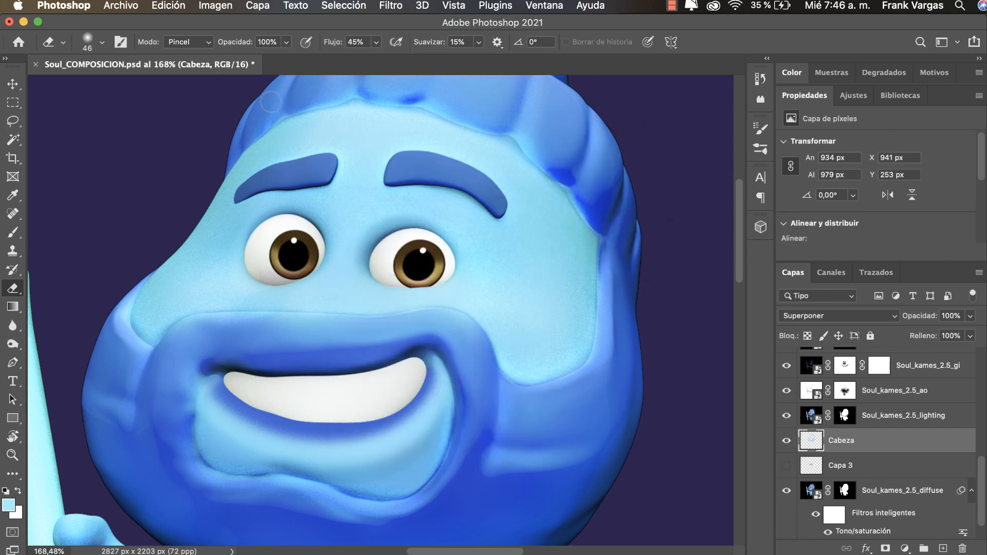
pyautogui.moveTo(265, 128)
pyautogui.mouseDown()
pyautogui.moveTo(252, 145)
pyautogui.moveTo(337, 105)
pyautogui.moveTo(307, 119)
pyautogui.moveTo(385, 104)
pyautogui.moveTo(398, 114)
pyautogui.moveTo(346, 104)
pyautogui.moveTo(519, 147)
pyautogui.moveTo(506, 146)
pyautogui.moveTo(521, 152)
pyautogui.moveTo(542, 194)
pyautogui.moveTo(509, 139)
pyautogui.moveTo(590, 228)
pyautogui.moveTo(568, 214)
pyautogui.moveTo(585, 287)
pyautogui.moveTo(578, 354)
pyautogui.moveTo(590, 294)
pyautogui.moveTo(538, 384)
pyautogui.moveTo(529, 380)
pyautogui.moveTo(536, 366)
pyautogui.moveTo(488, 314)
pyautogui.moveTo(447, 299)
pyautogui.moveTo(317, 304)
pyautogui.moveTo(339, 307)
pyautogui.moveTo(220, 296)
pyautogui.moveTo(265, 306)
pyautogui.moveTo(191, 310)
pyautogui.moveTo(162, 315)
pyautogui.moveTo(166, 326)
pyautogui.moveTo(172, 317)
pyautogui.moveTo(140, 296)
pyautogui.moveTo(155, 270)
pyautogui.mouseUp()
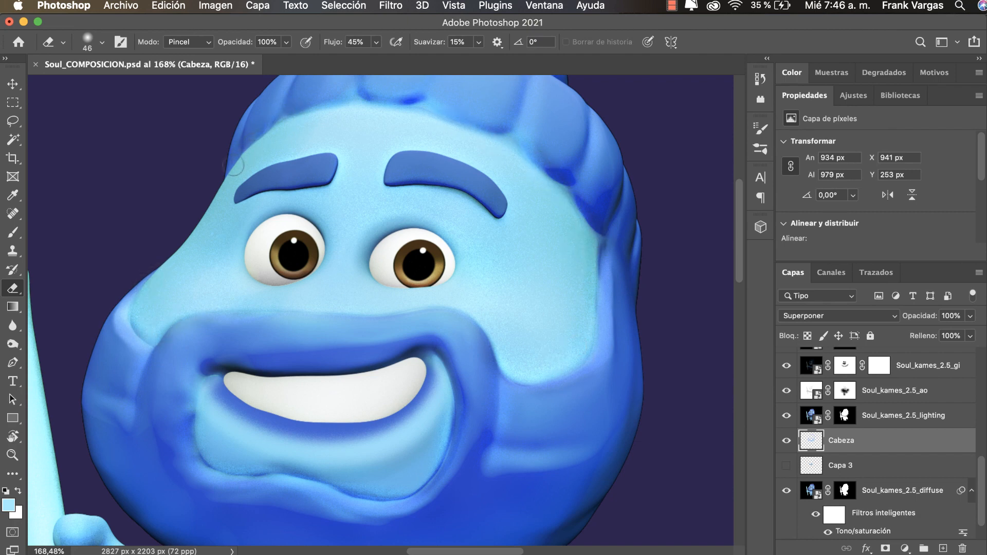
# Show the Pase Beard layer and make it the active layer
pyautogui.moveTo(447, 309); pyautogui.dragTo(443, 239)
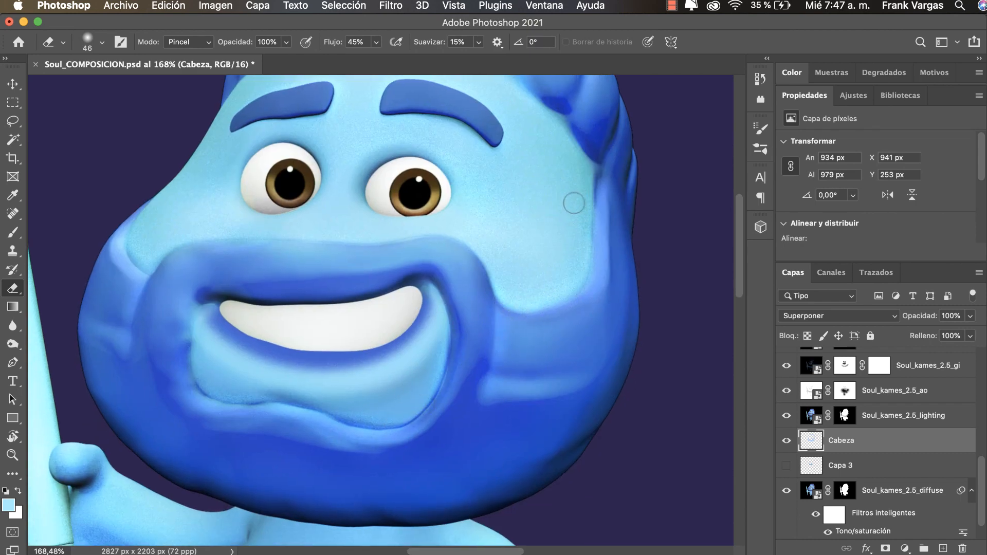
pyautogui.moveTo(551, 269)
pyautogui.mouseDown()
pyautogui.moveTo(535, 346)
pyautogui.moveTo(566, 280)
pyautogui.moveTo(612, 304)
pyautogui.mouseUp()
pyautogui.moveTo(983, 486); pyautogui.dragTo(984, 375)
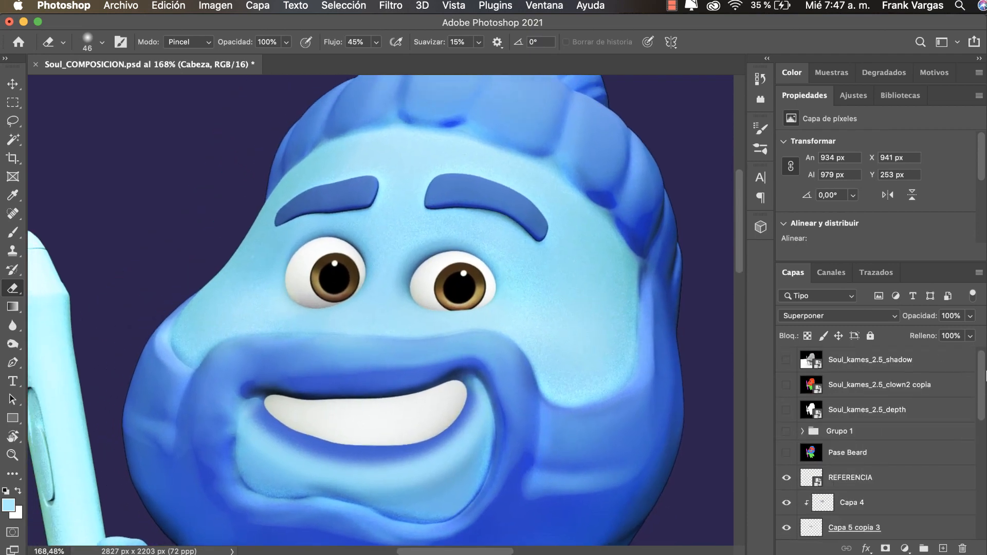
pyautogui.click(841, 455)
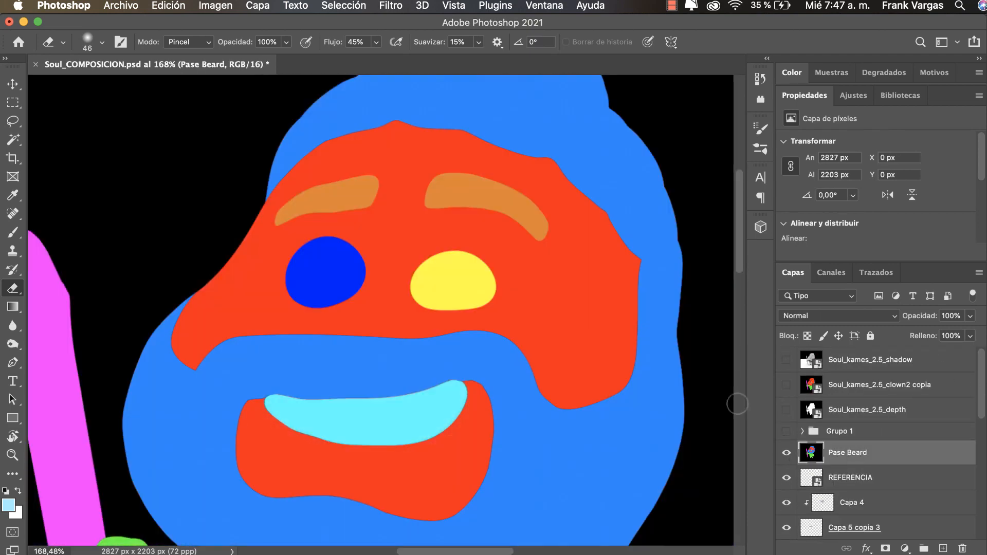
# Select both eyebrows on the Pase Beard layer with the Magic Wand and hide that layer
pyautogui.press('w')
pyautogui.click(473, 192)
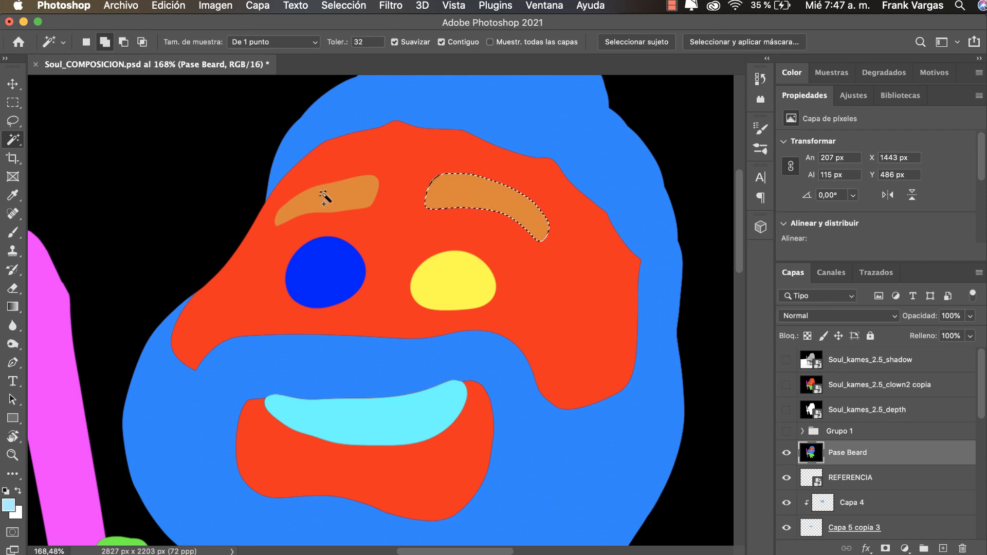
pyautogui.keyDown('shift'); pyautogui.click(327, 196); pyautogui.keyUp('shift')
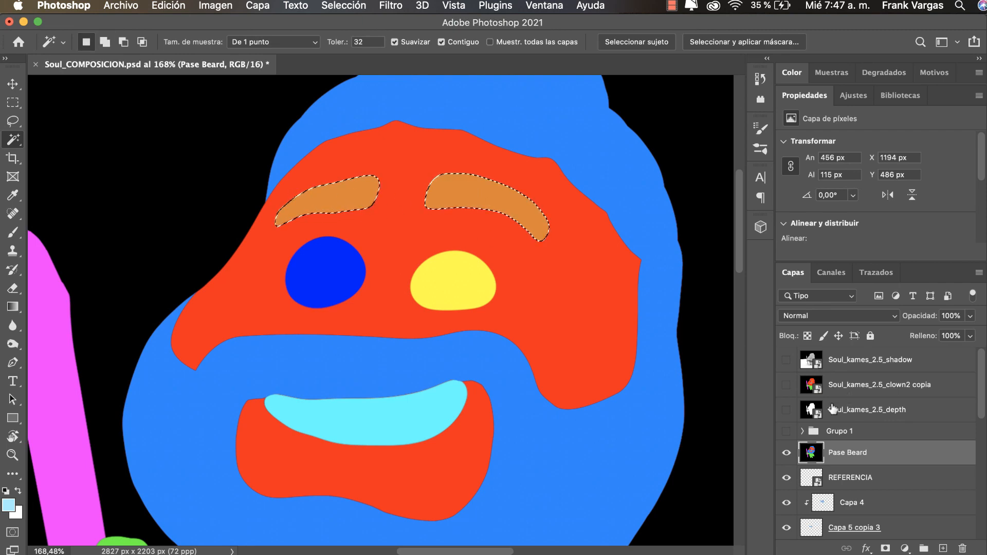
pyautogui.click(786, 452)
# Examine the eyebrow colouring on the character's face against the Soul reference image
pyautogui.moveTo(556, 442); pyautogui.dragTo(311, 216)
pyautogui.press('z')
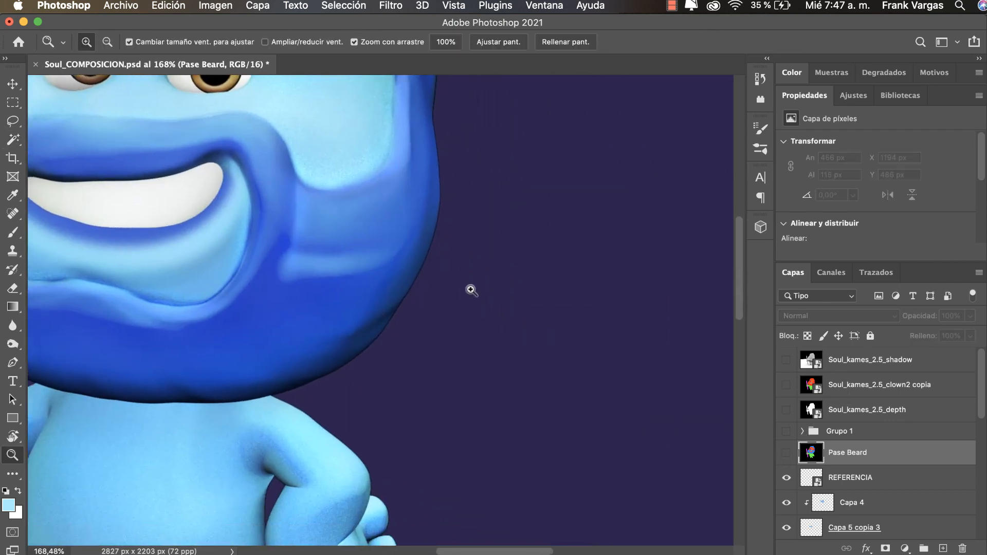
pyautogui.moveTo(469, 290); pyautogui.dragTo(407, 298)
pyautogui.moveTo(485, 353); pyautogui.dragTo(412, 273)
pyautogui.moveTo(507, 420); pyautogui.dragTo(581, 398)
pyautogui.moveTo(314, 368); pyautogui.dragTo(371, 303)
pyautogui.press('z')
pyautogui.moveTo(462, 304); pyautogui.dragTo(380, 346)
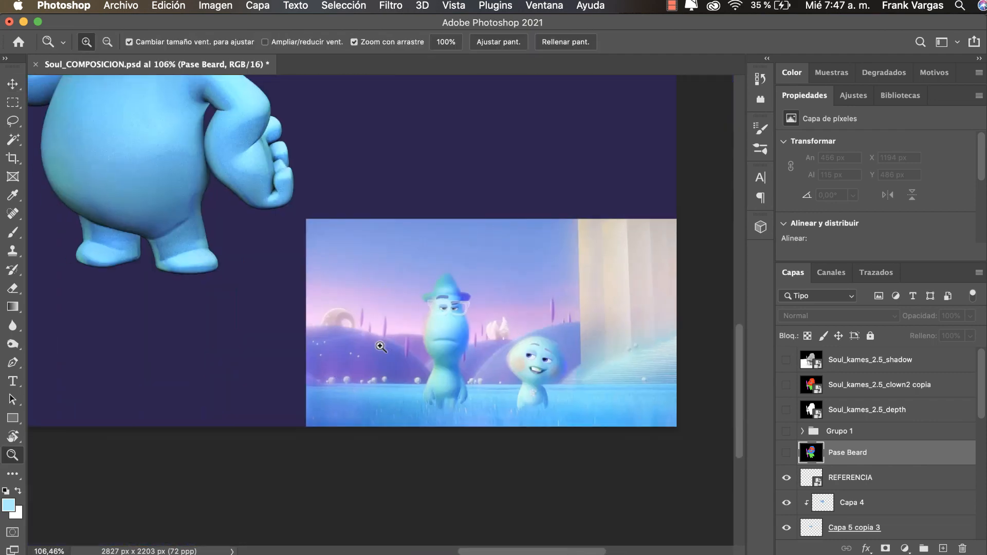
pyautogui.moveTo(387, 193); pyautogui.dragTo(534, 493)
pyautogui.moveTo(358, 212); pyautogui.dragTo(384, 257)
pyautogui.moveTo(316, 153); pyautogui.dragTo(393, 183)
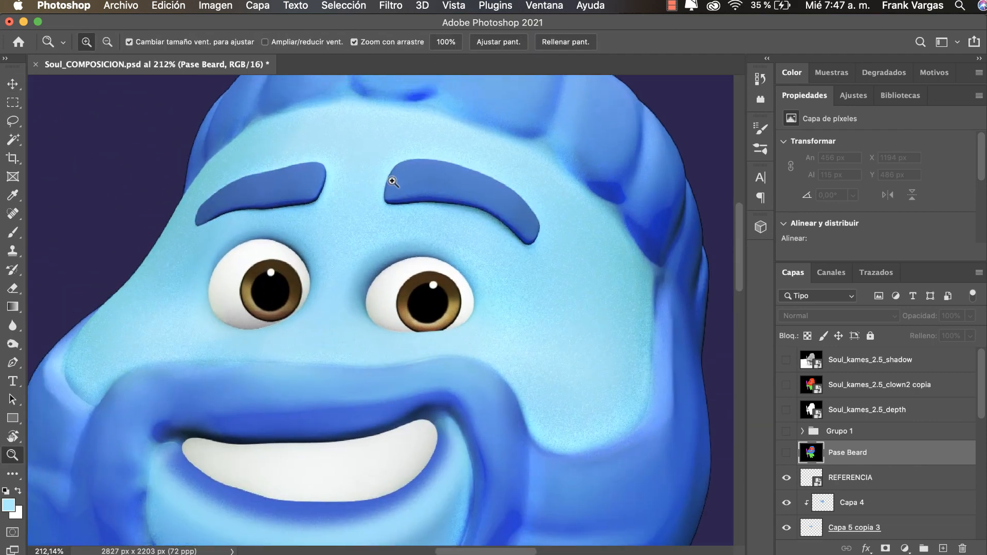
pyautogui.click(393, 184)
pyautogui.moveTo(660, 303); pyautogui.dragTo(632, 303)
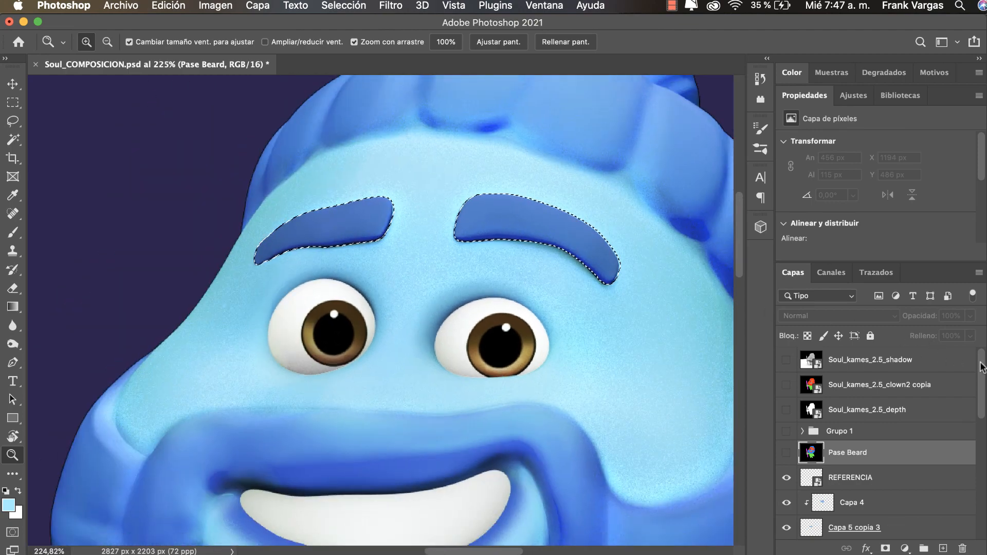
# Copy the selected eyebrows from the Soul_kames_2.5_lighting layer onto a new layer
pyautogui.scroll(-5, 977, 476)
pyautogui.scroll(-1, 977, 476)
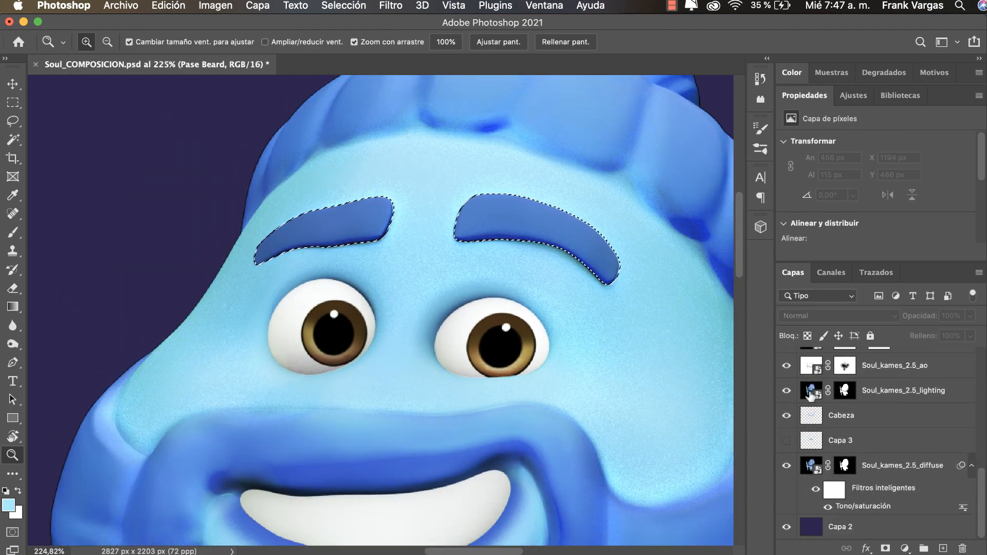
pyautogui.click(843, 390)
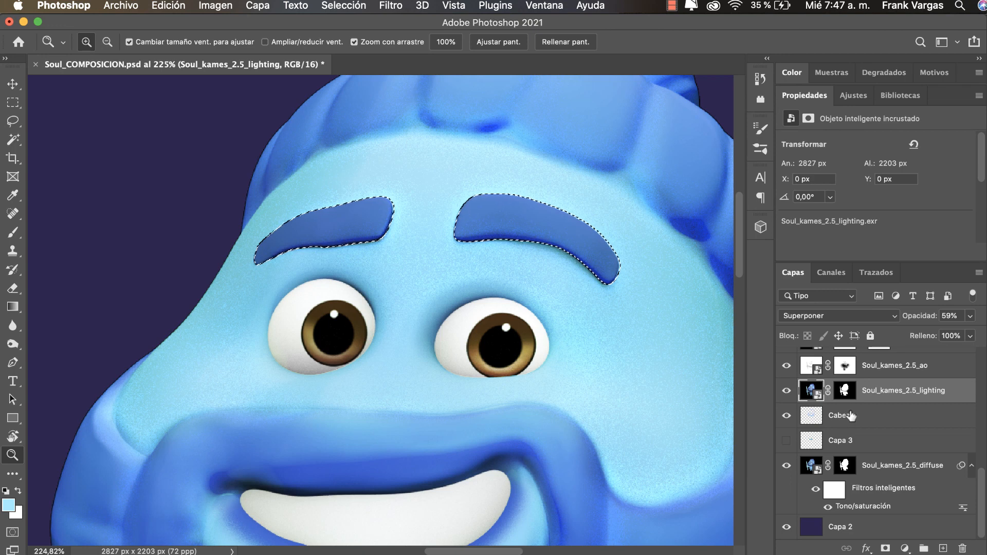
pyautogui.press('super+j')
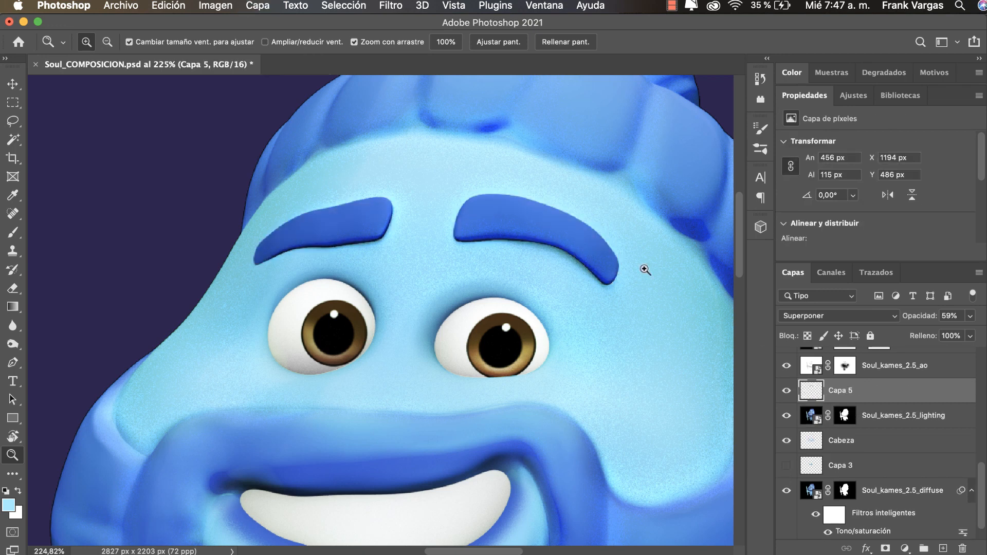
# Move the copied eyebrows away from their place on the face and undo the move
pyautogui.press('v')
pyautogui.moveTo(545, 229); pyautogui.dragTo(335, 162)
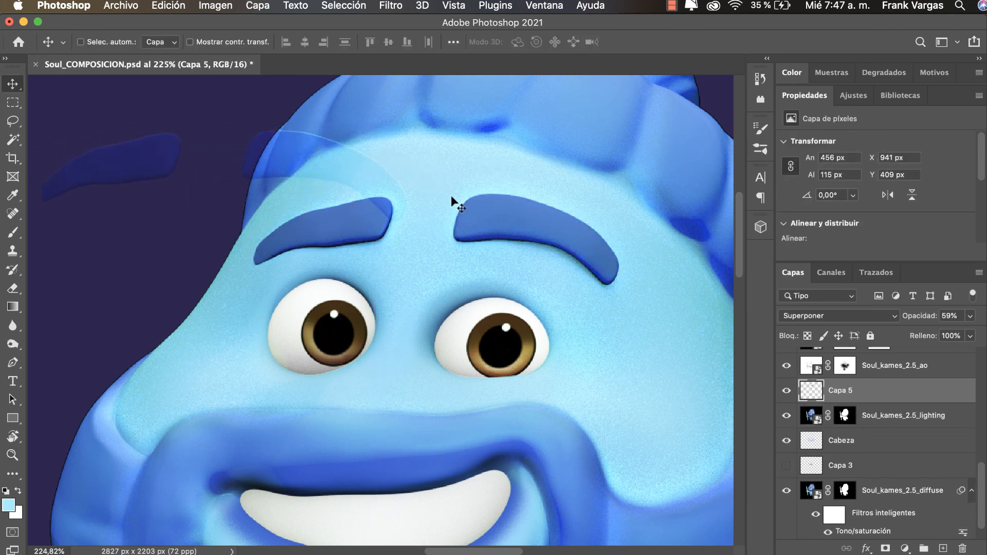
pyautogui.press('super+z')
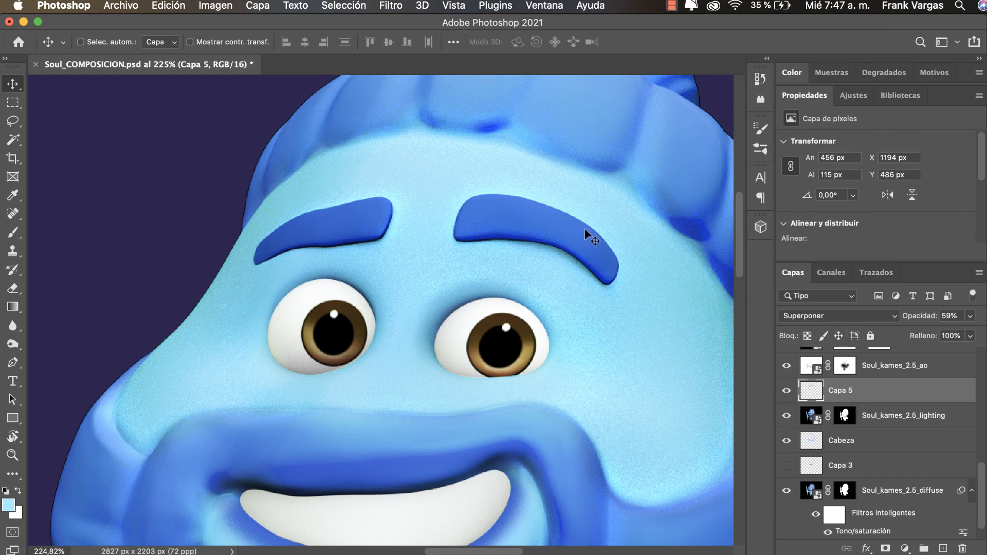
pyautogui.press('super')
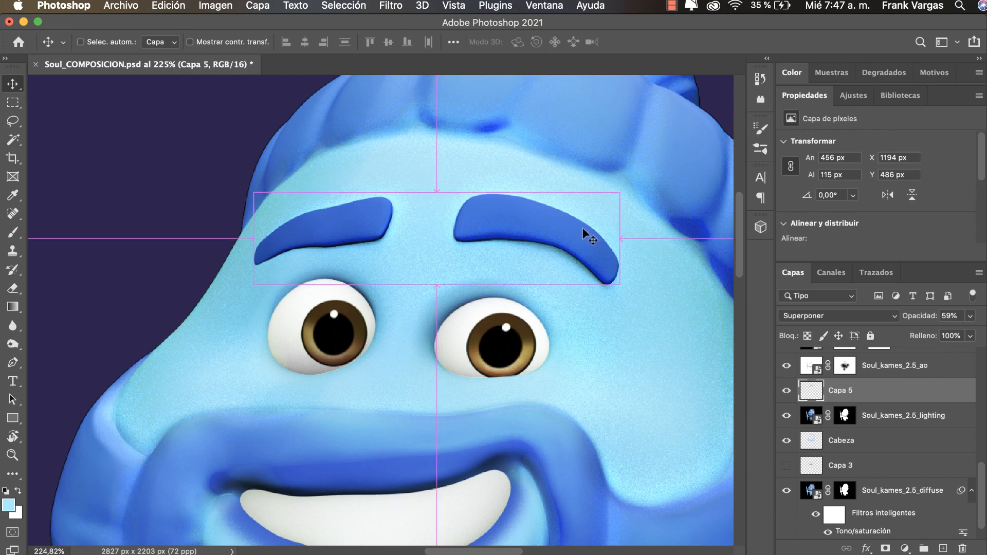
pyautogui.press('super')
pyautogui.press('super+b')
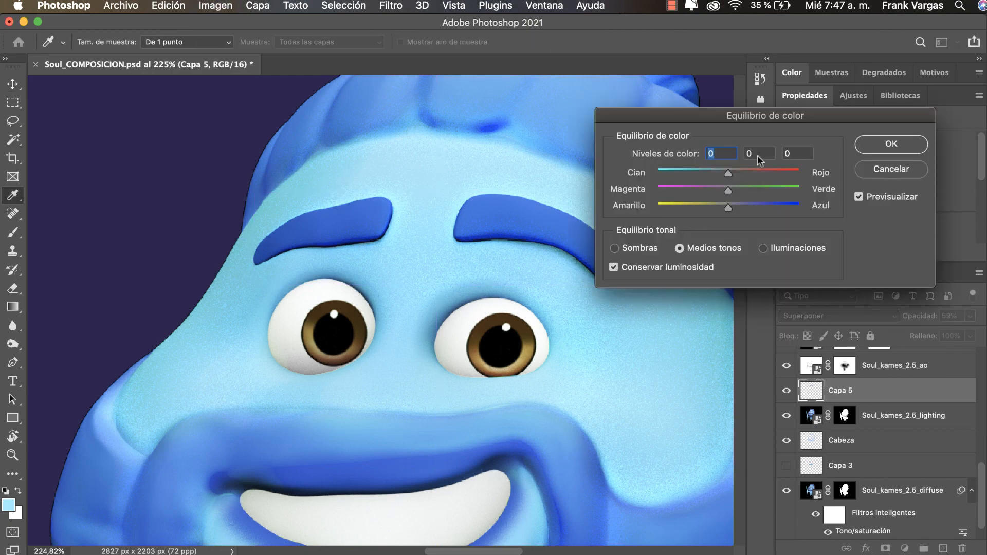
pyautogui.moveTo(770, 122); pyautogui.dragTo(775, 118)
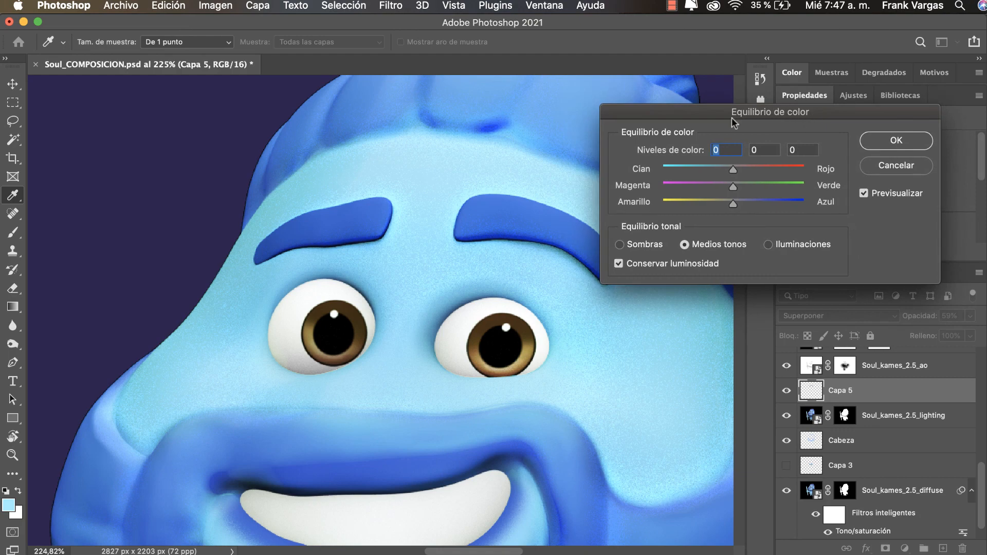
pyautogui.click(893, 162)
# Apply a Color Balance adjustment of +51, +1, 0 in the midtones to the eyebrow layer Capa 5
pyautogui.click(224, 7)
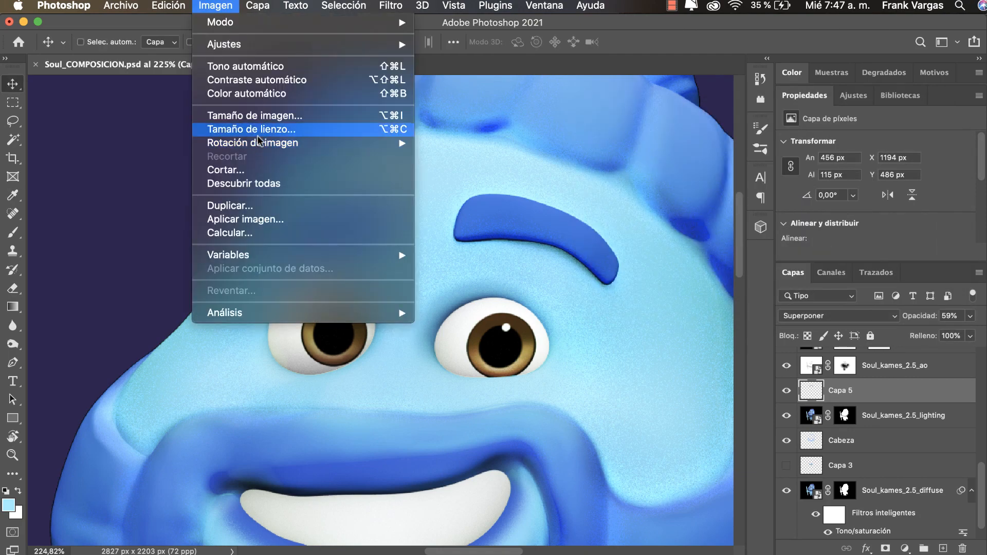
pyautogui.moveTo(308, 46)
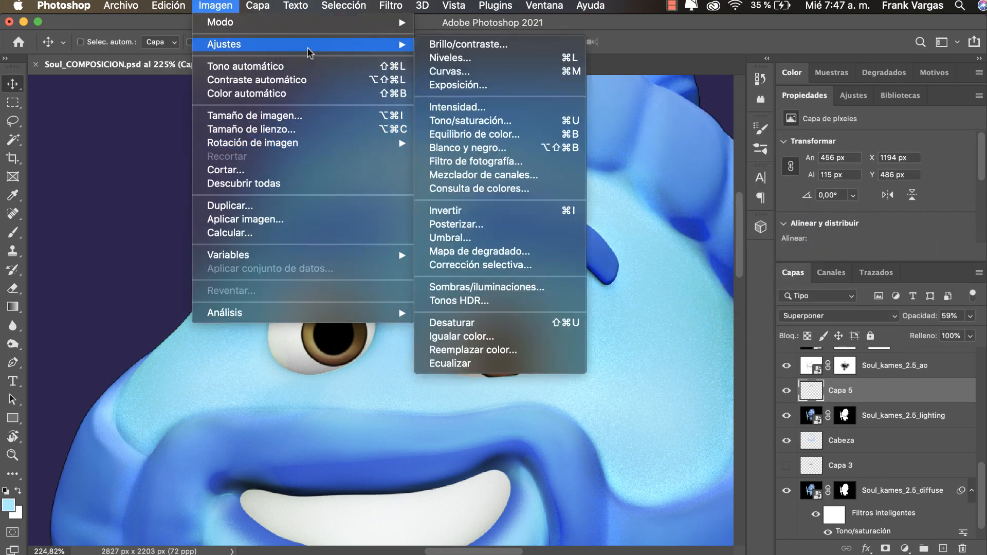
pyautogui.click(541, 134)
pyautogui.moveTo(757, 114); pyautogui.dragTo(801, 107)
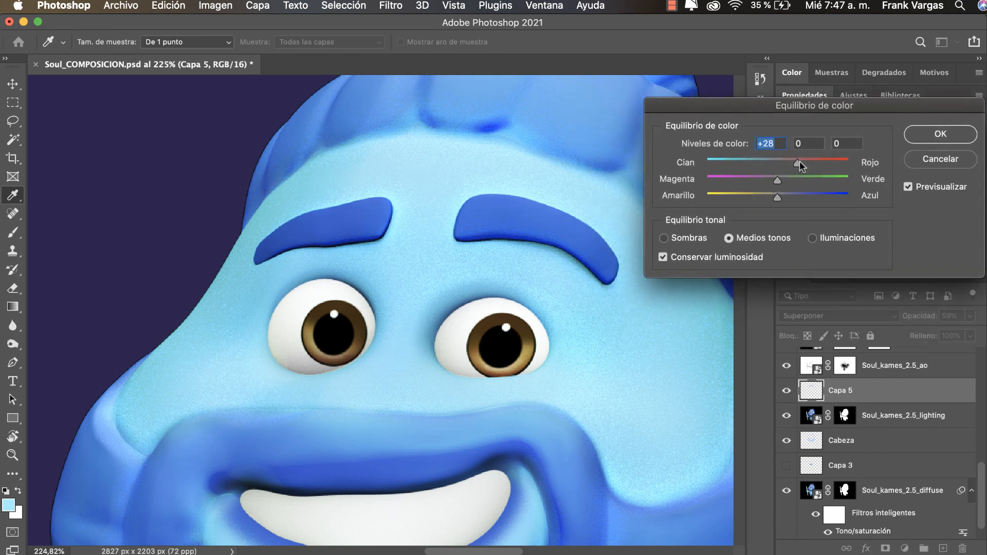
pyautogui.moveTo(777, 180); pyautogui.dragTo(816, 163)
pyautogui.click(940, 135)
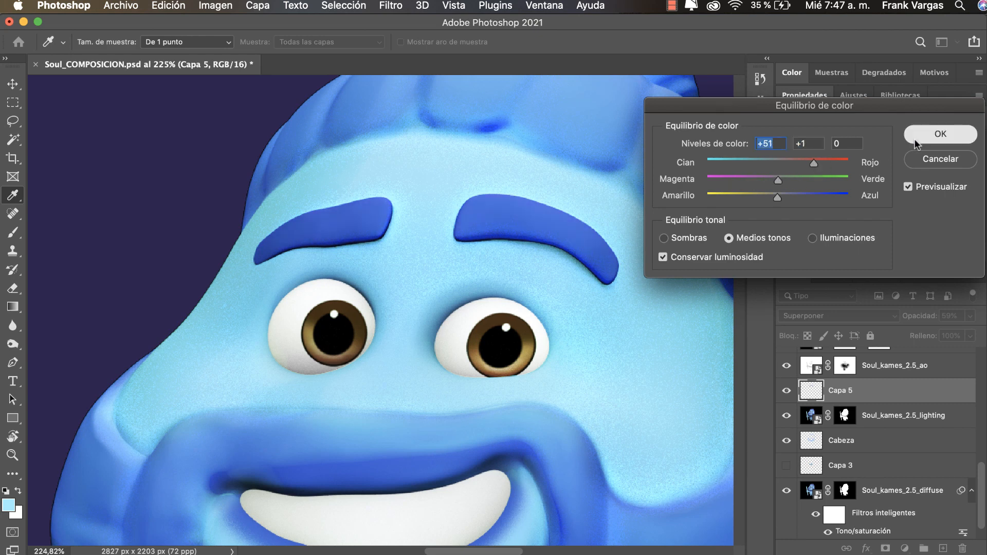
# Set the opacity of Capa 5 to 79%
pyautogui.click(884, 416)
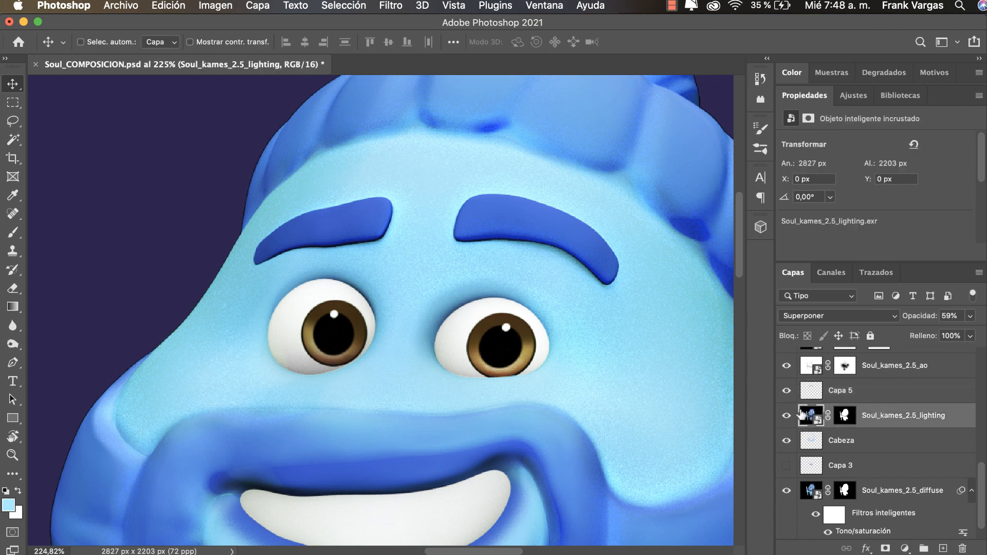
pyautogui.click(838, 393)
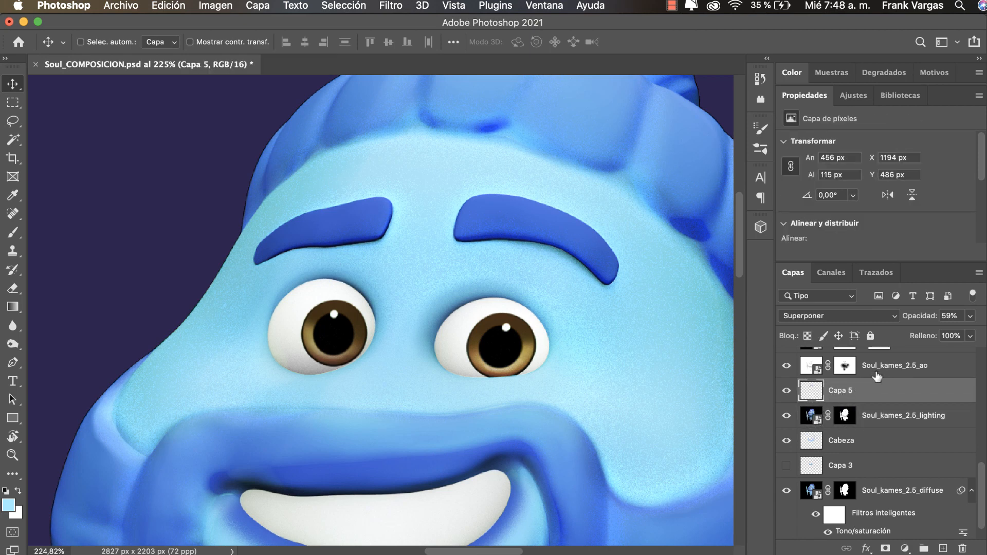
pyautogui.click(970, 316)
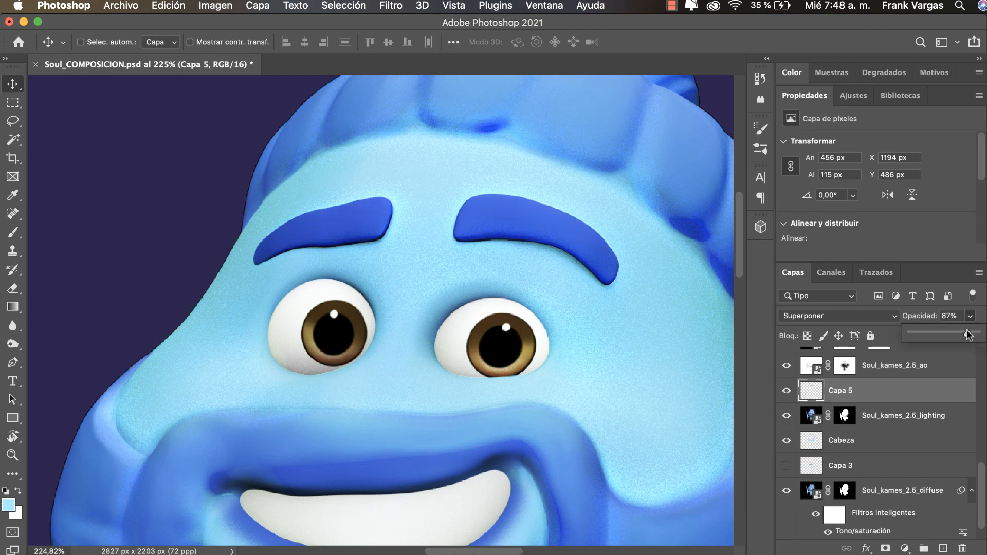
pyautogui.moveTo(969, 335)
pyautogui.mouseDown()
pyautogui.moveTo(982, 333)
pyautogui.moveTo(961, 334)
pyautogui.mouseUp()
# Move Capa 5 directly below the REFERENCIA layer and set its opacity to 100%
pyautogui.click(877, 419)
pyautogui.click(853, 398)
pyautogui.moveTo(883, 401); pyautogui.dragTo(894, 375)
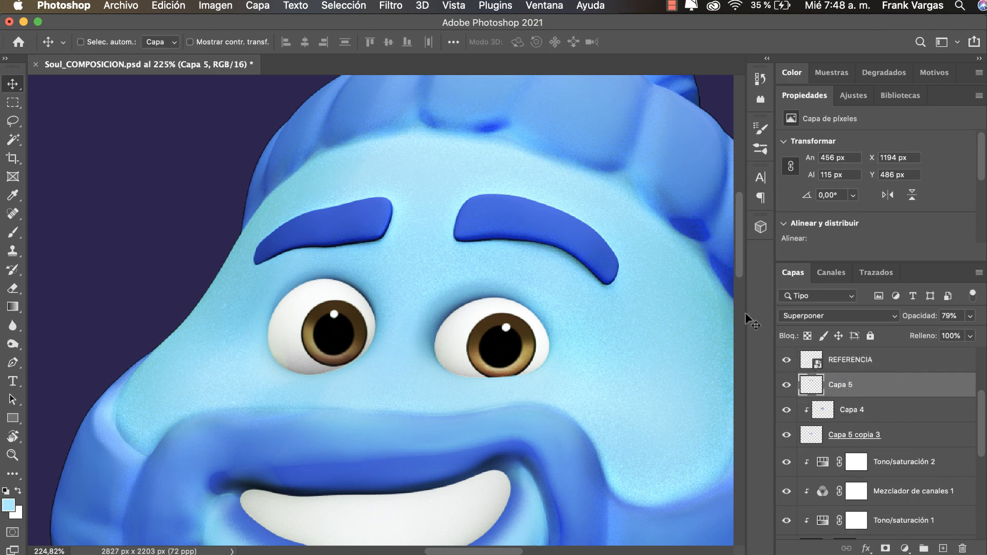
pyautogui.click(970, 316)
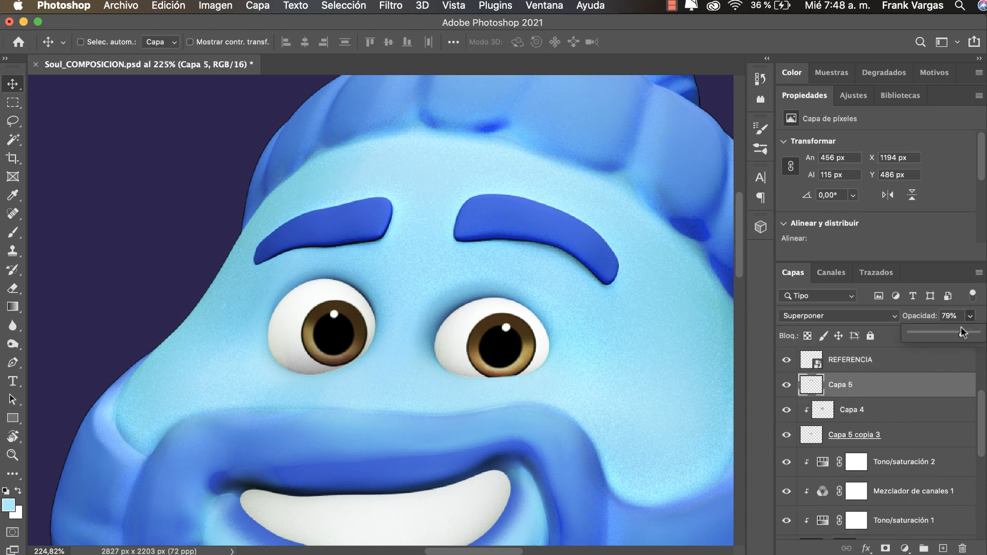
pyautogui.click(712, 302)
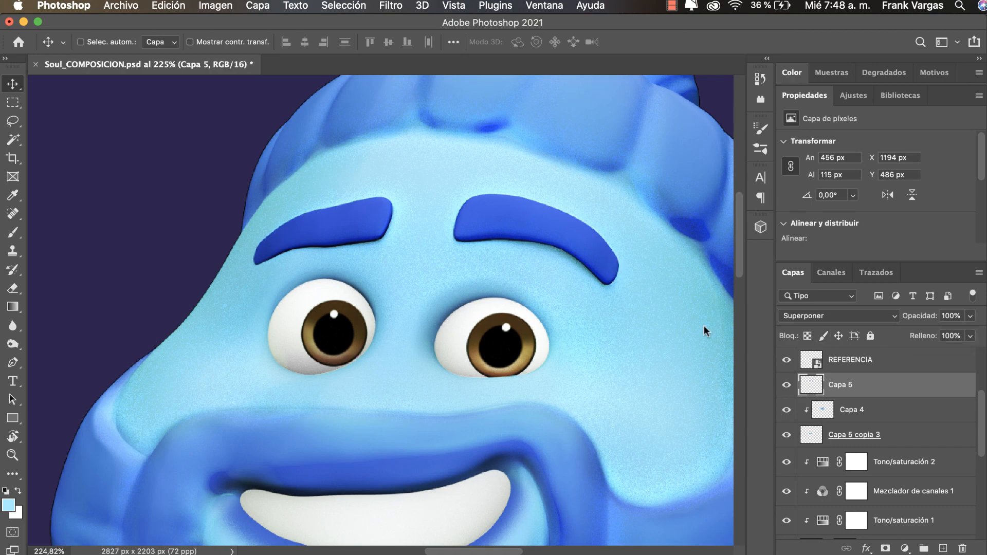
# Shift the midtone color balance of the Capa 5 eyebrows towards red and magenta
pyautogui.press('super+b')
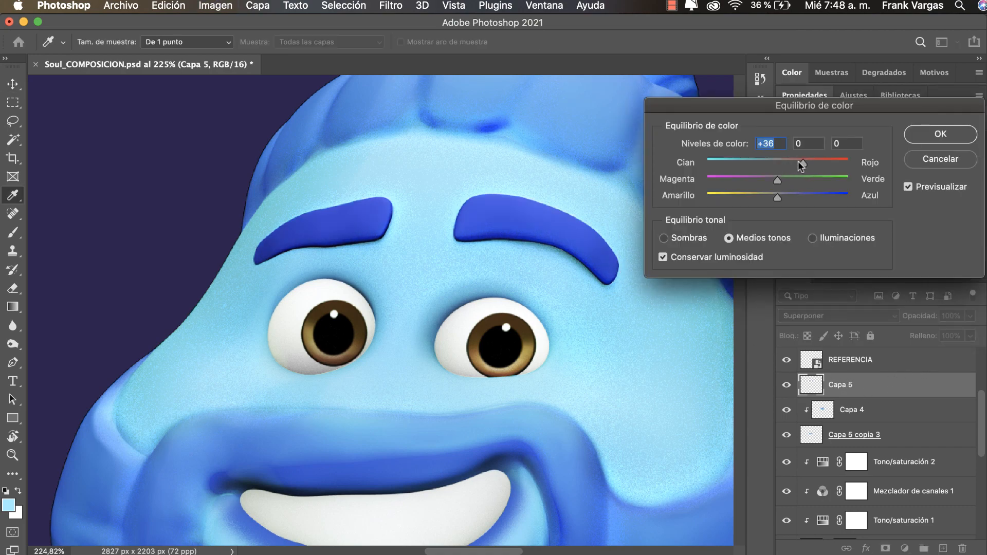
pyautogui.moveTo(778, 180); pyautogui.dragTo(742, 180)
pyautogui.moveTo(805, 162); pyautogui.dragTo(810, 162)
pyautogui.click(938, 135)
# Brighten Capa 5 with Levels, setting the input midtone to 2,02 and the white point to 173
pyautogui.moveTo(982, 419); pyautogui.dragTo(986, 402)
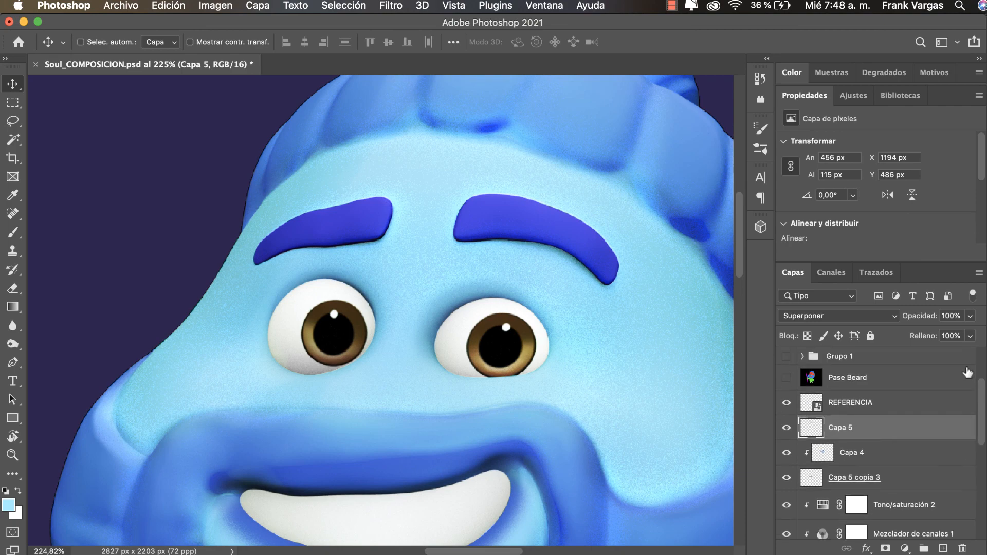
pyautogui.press('super+l')
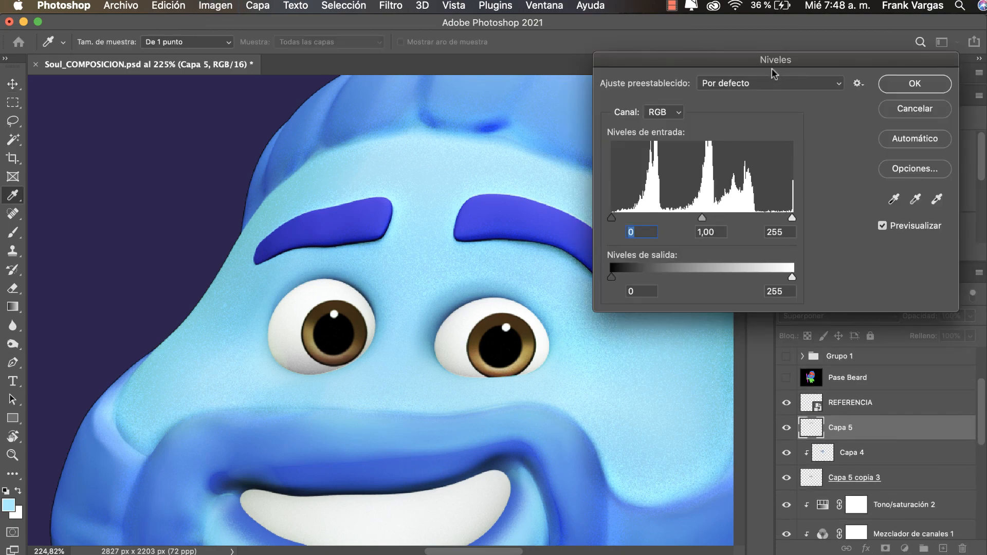
pyautogui.moveTo(771, 69)
pyautogui.mouseDown()
pyautogui.moveTo(820, 44)
pyautogui.moveTo(854, 45)
pyautogui.moveTo(772, 52)
pyautogui.mouseUp()
pyautogui.moveTo(795, 202); pyautogui.dragTo(735, 206)
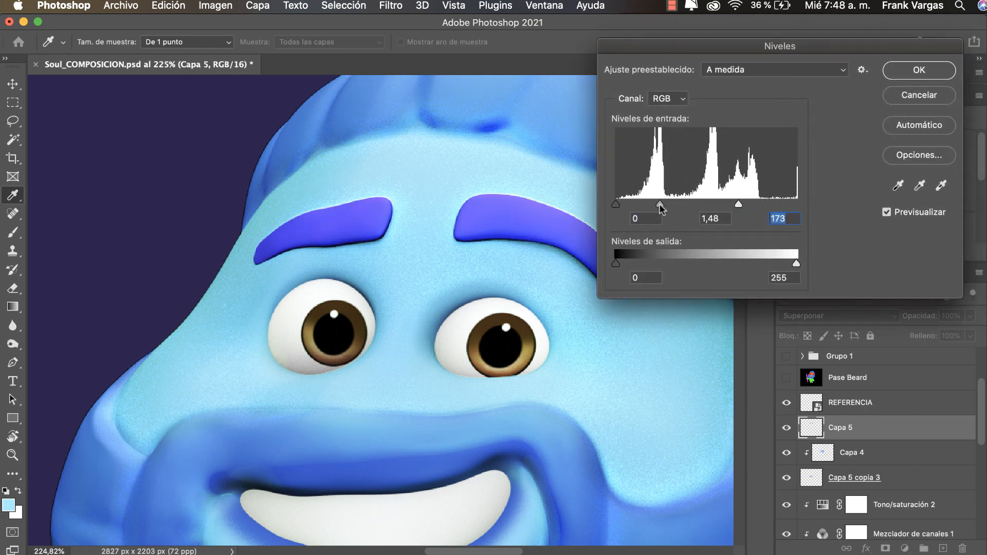
pyautogui.moveTo(659, 204); pyautogui.dragTo(644, 204)
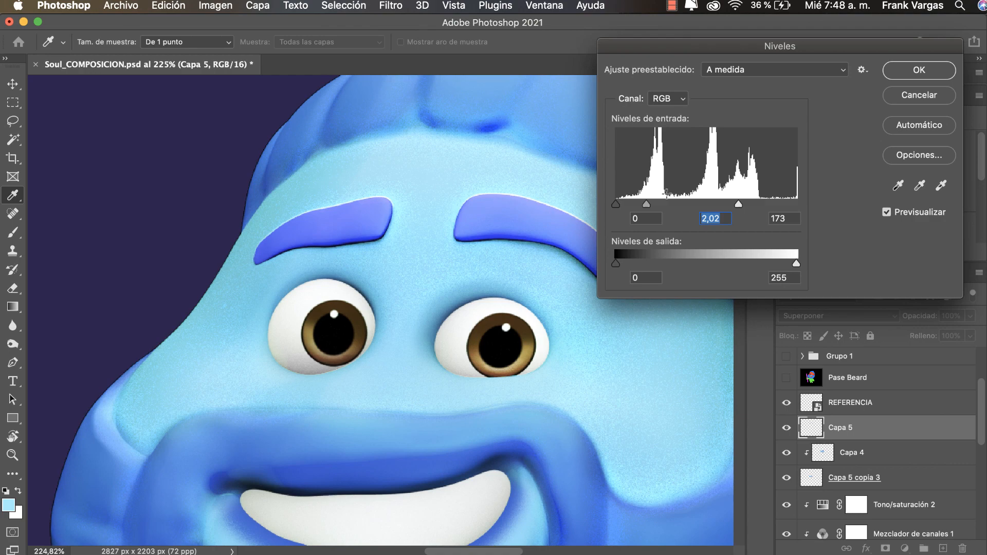
pyautogui.click(918, 70)
# Erase the bright outline along the upper edges of both eyebrows on Capa 5 with a 10 px eraser at 45% flow
pyautogui.moveTo(484, 293); pyautogui.dragTo(435, 259)
pyautogui.press('z')
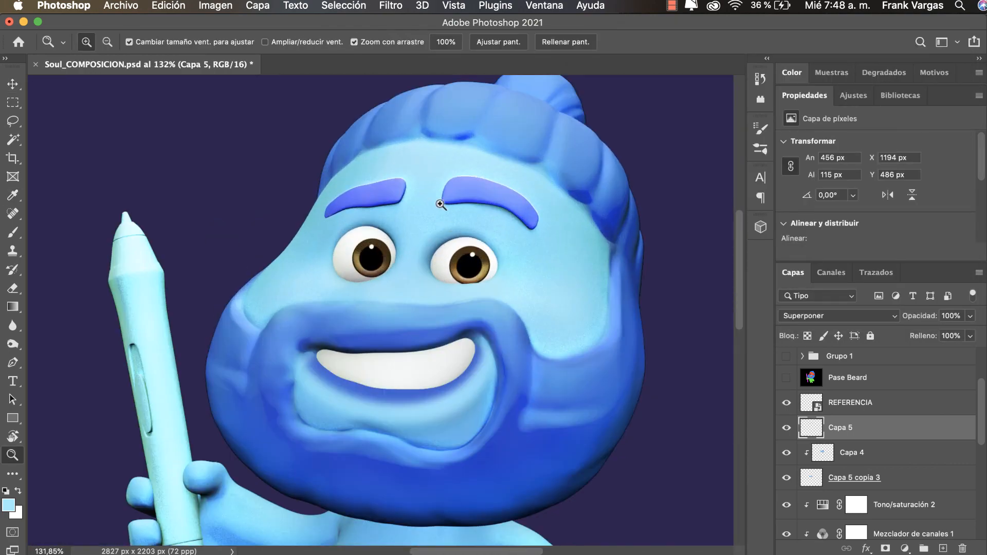
pyautogui.moveTo(415, 185); pyautogui.dragTo(460, 182)
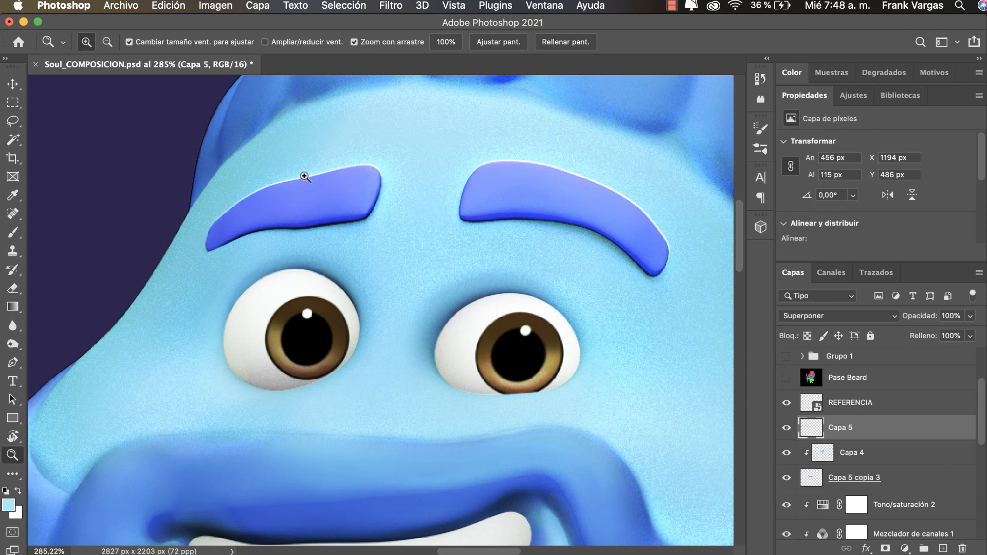
pyautogui.press('e')
pyautogui.moveTo(271, 186)
pyautogui.mouseDown()
pyautogui.moveTo(232, 192)
pyautogui.moveTo(258, 194)
pyautogui.moveTo(233, 202)
pyautogui.mouseUp()
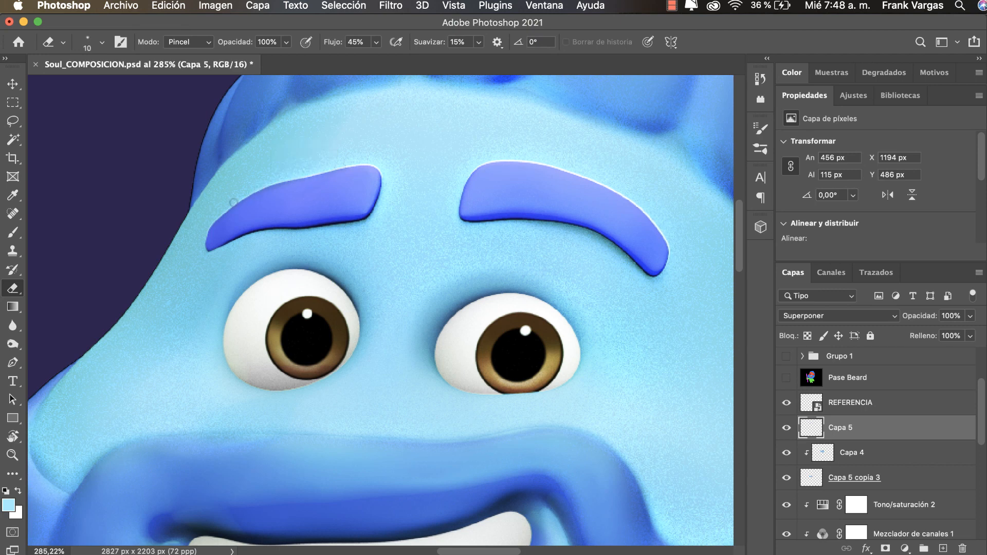
pyautogui.moveTo(305, 175); pyautogui.dragTo(316, 173)
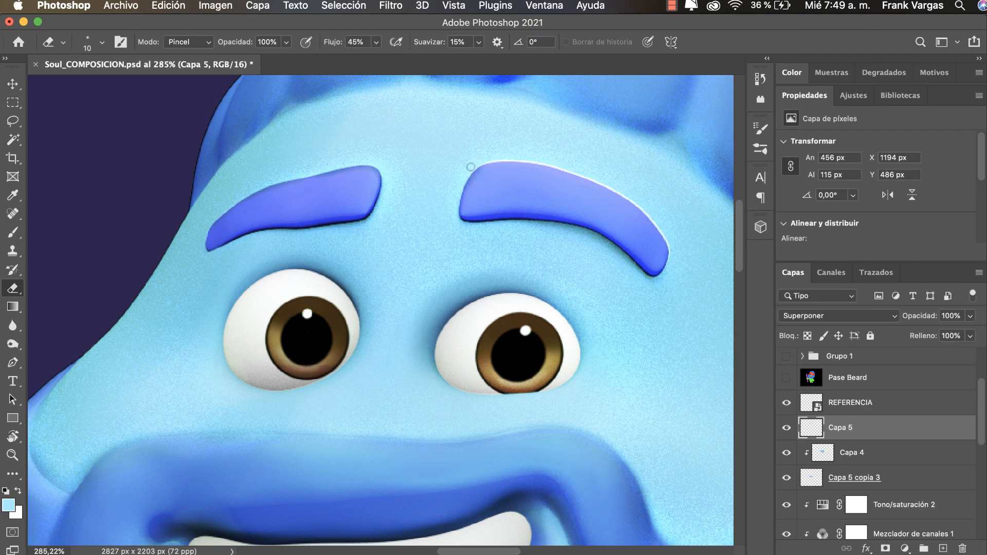
pyautogui.moveTo(497, 162)
pyautogui.mouseDown()
pyautogui.moveTo(582, 166)
pyautogui.moveTo(537, 164)
pyautogui.moveTo(597, 180)
pyautogui.moveTo(565, 170)
pyautogui.moveTo(660, 207)
pyautogui.moveTo(552, 165)
pyautogui.moveTo(682, 226)
pyautogui.moveTo(608, 186)
pyautogui.moveTo(674, 235)
pyautogui.moveTo(617, 197)
pyautogui.moveTo(662, 250)
pyautogui.moveTo(611, 190)
pyautogui.moveTo(644, 211)
pyautogui.mouseUp()
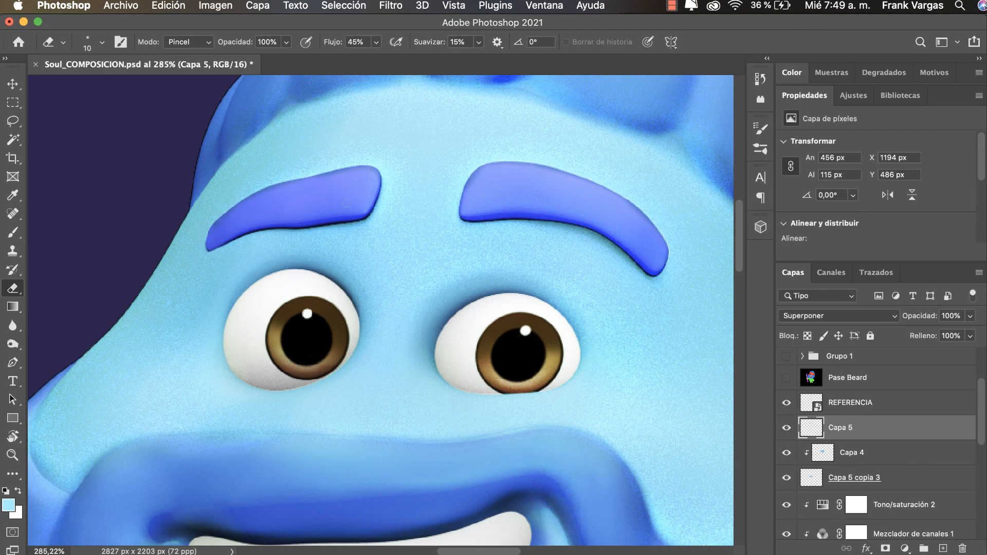
pyautogui.press('z')
pyautogui.moveTo(400, 231)
pyautogui.mouseDown()
pyautogui.moveTo(309, 282)
pyautogui.moveTo(363, 266)
pyautogui.mouseUp()
pyautogui.press('space')
pyautogui.moveTo(500, 274); pyautogui.dragTo(481, 276)
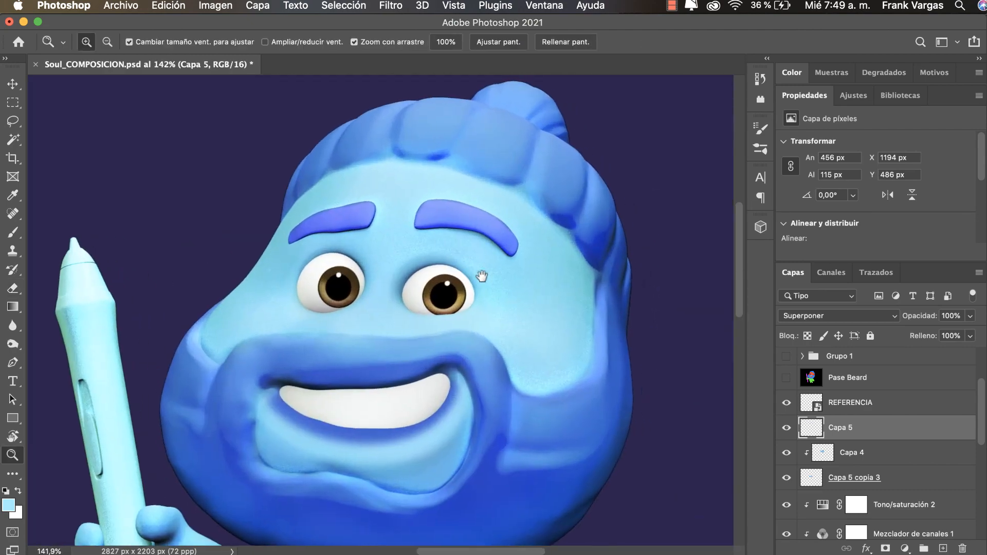
# Show the Pase Beard ID pass, select both eye shapes with the Magic Wand, and hide the pass again
pyautogui.click(786, 380)
pyautogui.click(834, 381)
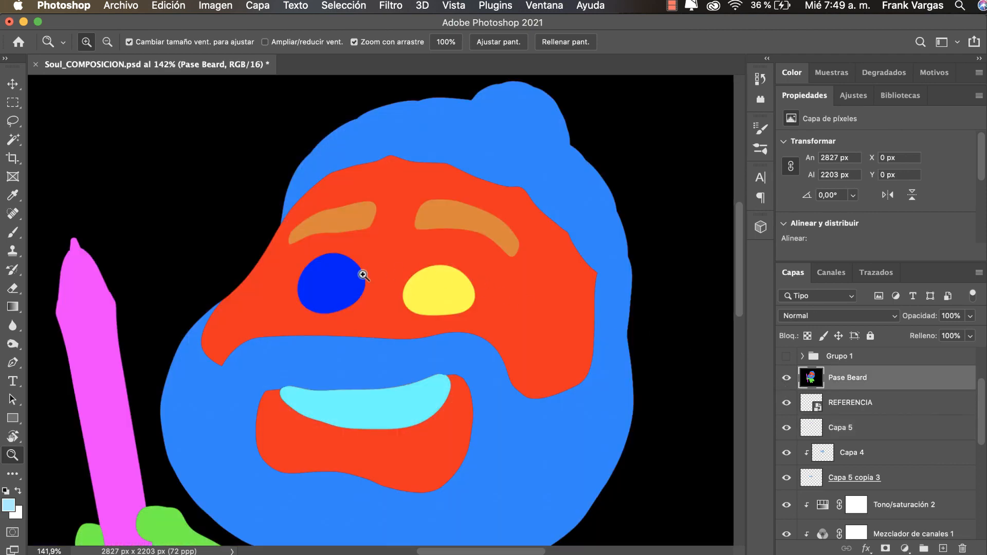
pyautogui.moveTo(364, 275); pyautogui.dragTo(401, 286)
pyautogui.press('w')
pyautogui.click(462, 294)
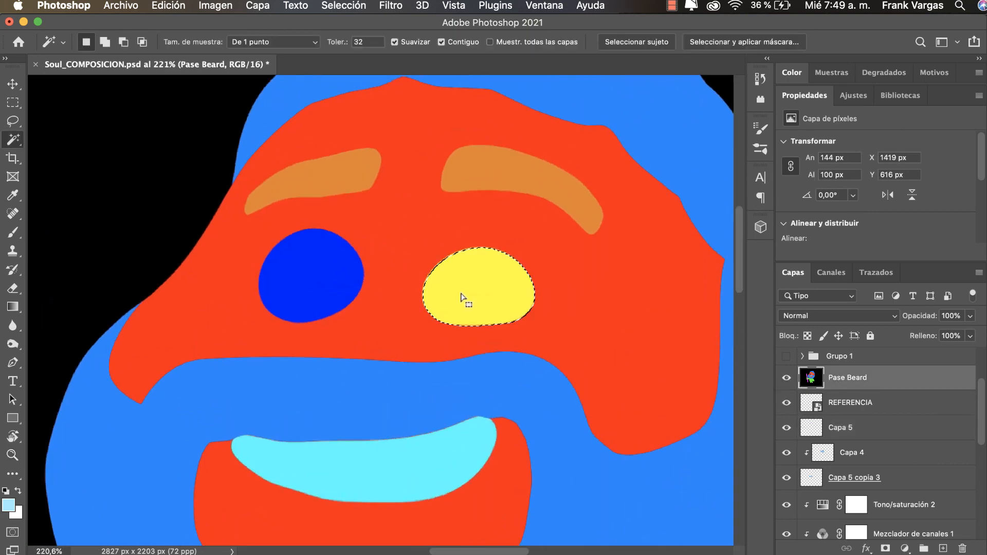
pyautogui.keyDown('shift'); pyautogui.click(302, 288); pyautogui.keyUp('shift')
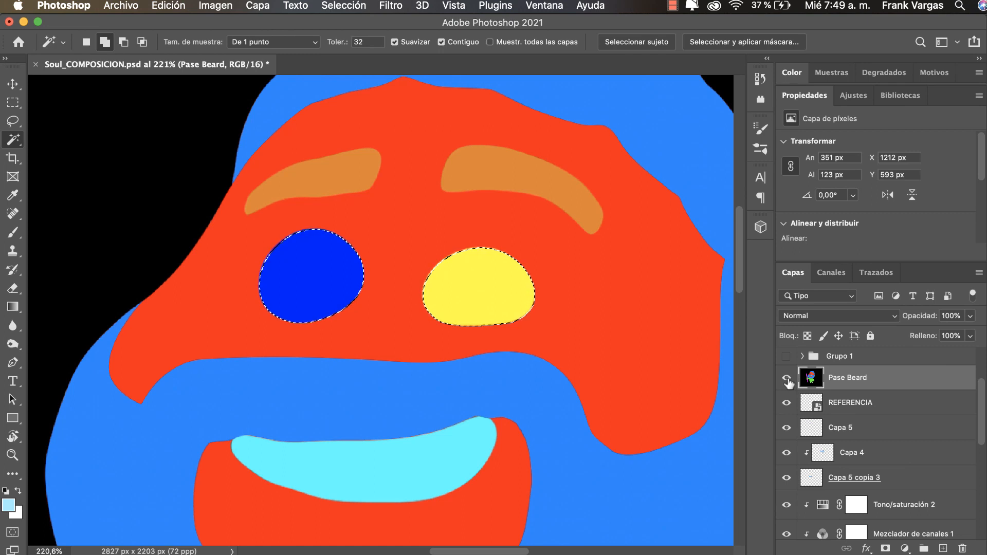
pyautogui.click(786, 379)
pyautogui.scroll(-2, 524, 348)
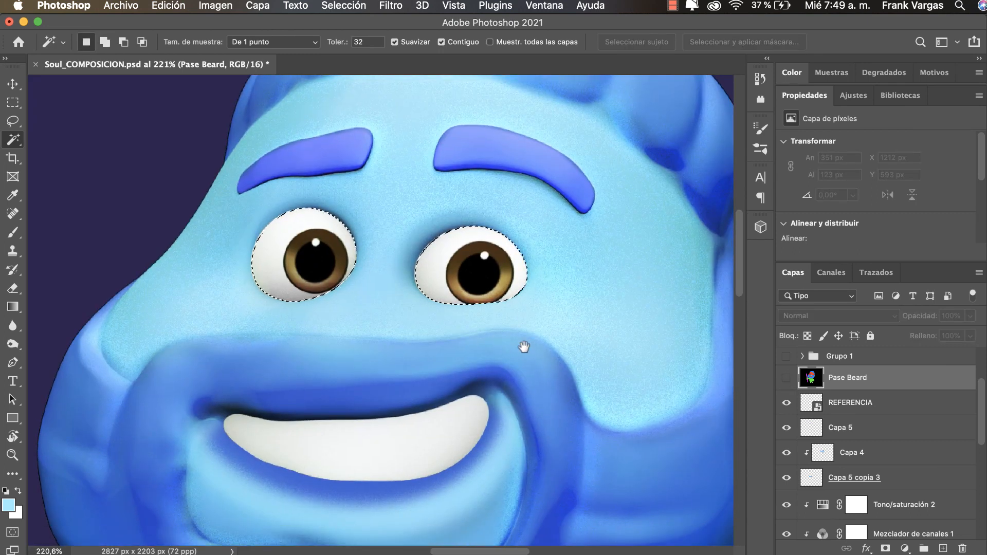
# Add a new empty layer between Soul_kames_2.5_lighting and Cabeza
pyautogui.moveTo(981, 413); pyautogui.dragTo(977, 501)
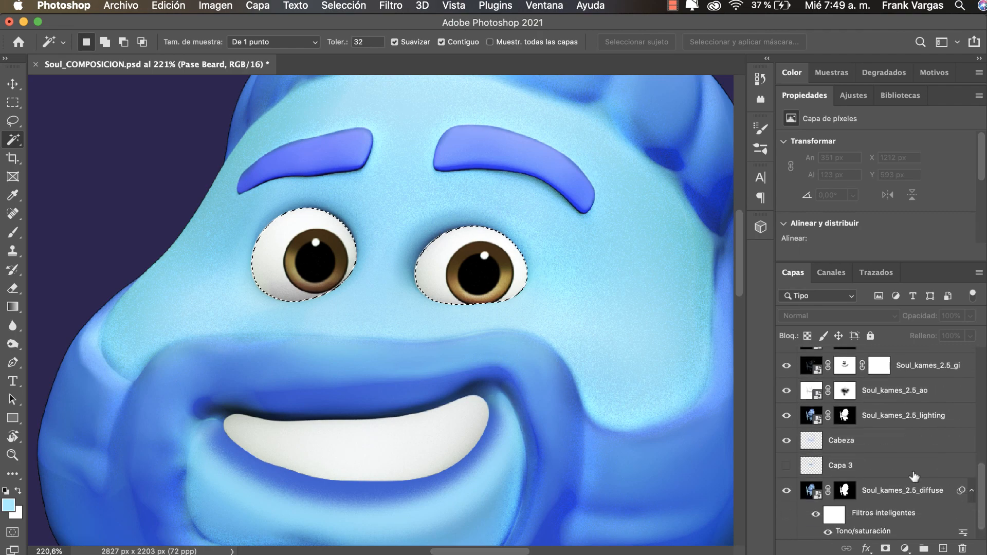
pyautogui.click(810, 419)
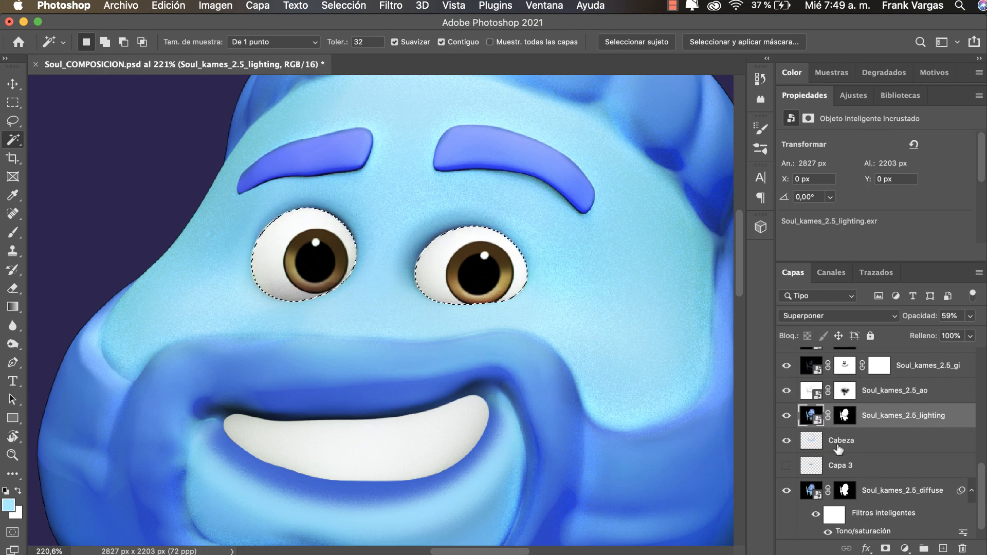
pyautogui.click(943, 548)
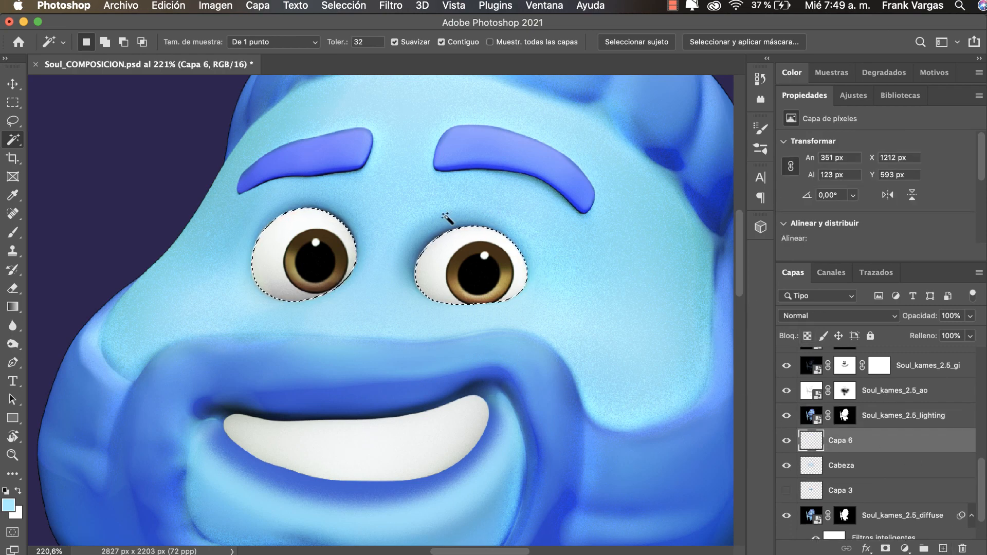
# Examine the eyelid colouring and eye shading of the two characters in the reference image
pyautogui.press('z')
pyautogui.moveTo(375, 224); pyautogui.dragTo(330, 279)
pyautogui.moveTo(475, 320); pyautogui.dragTo(194, 204)
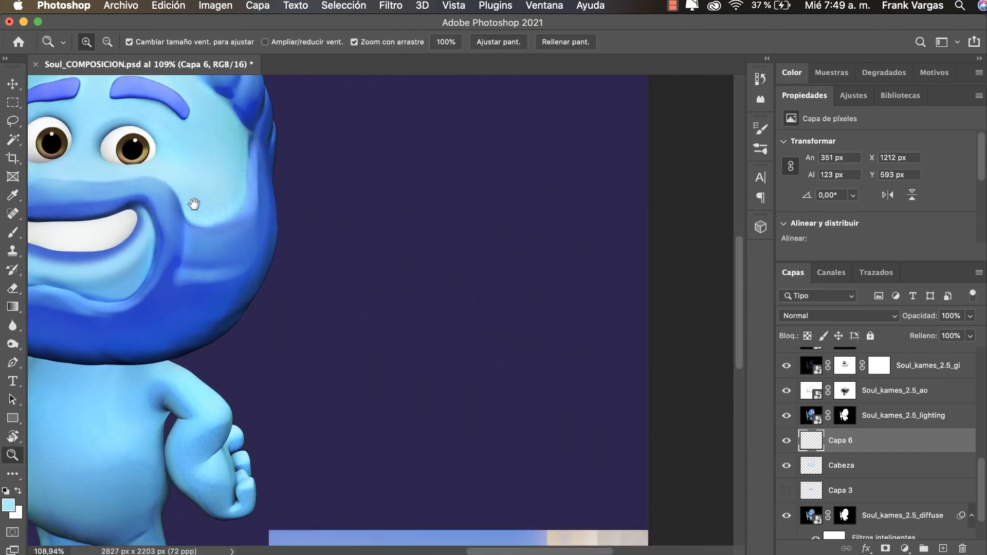
pyautogui.moveTo(389, 251); pyautogui.dragTo(363, 260)
pyautogui.moveTo(320, 462); pyautogui.dragTo(458, 445)
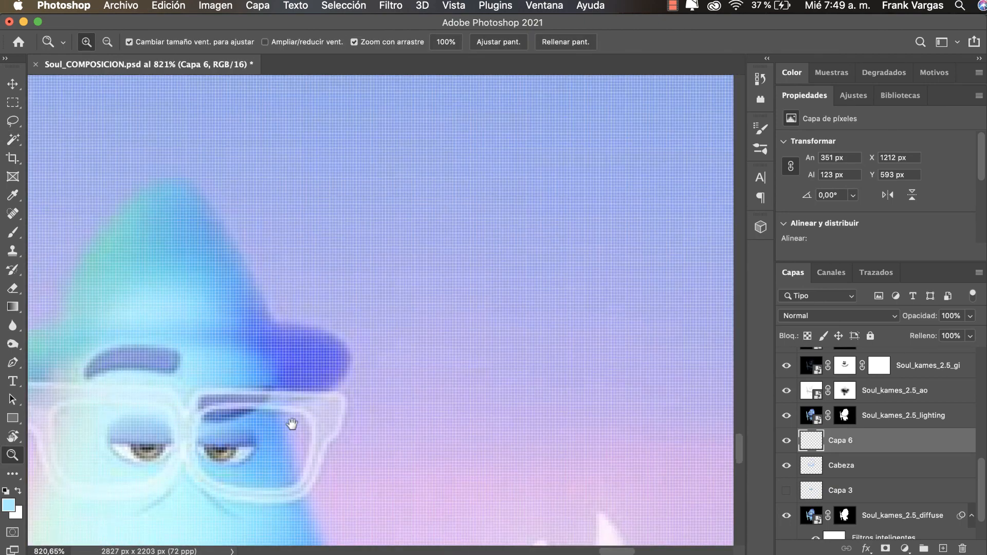
pyautogui.moveTo(292, 424); pyautogui.dragTo(317, 373)
pyautogui.moveTo(362, 406); pyautogui.dragTo(311, 330)
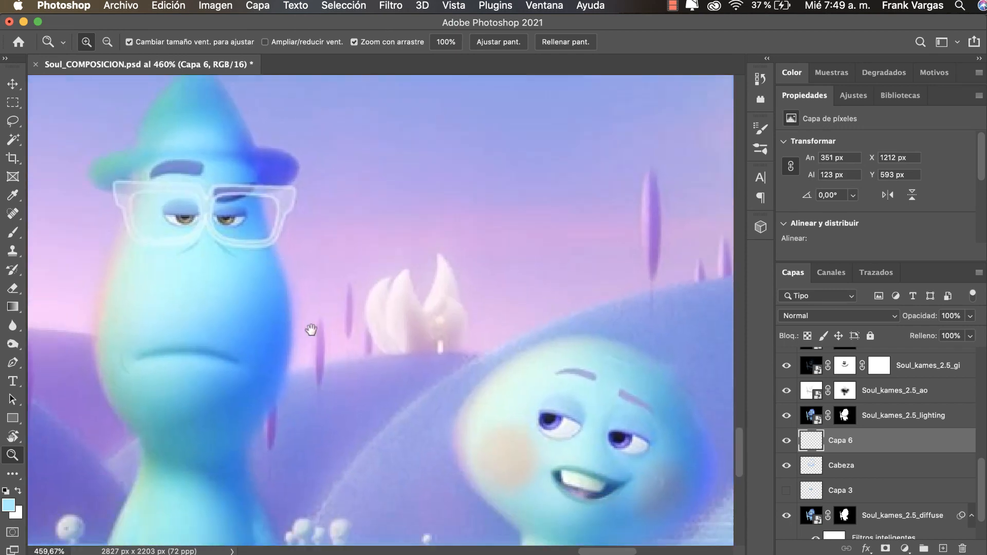
pyautogui.moveTo(580, 427); pyautogui.dragTo(602, 428)
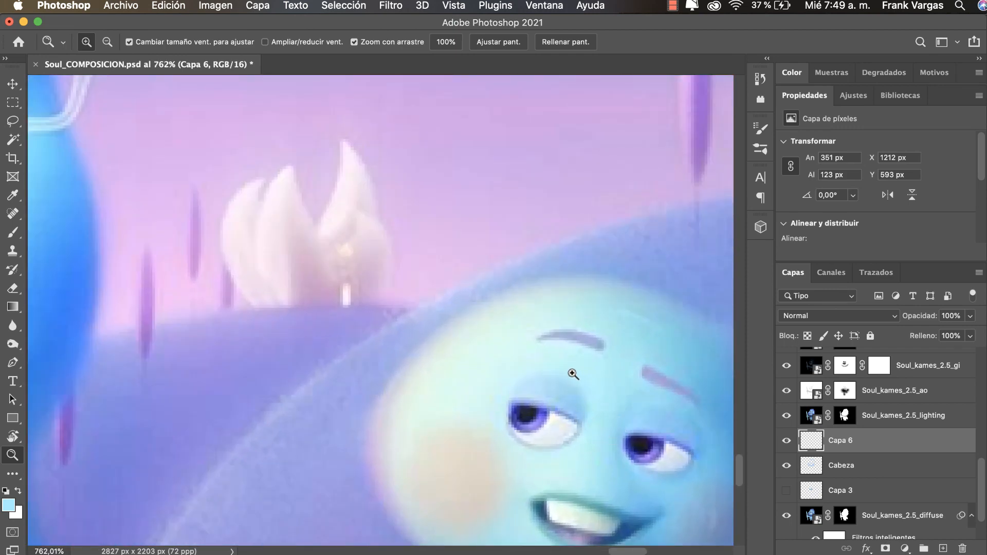
pyautogui.moveTo(555, 412); pyautogui.dragTo(446, 399)
pyautogui.moveTo(330, 320); pyautogui.dragTo(388, 447)
pyautogui.moveTo(287, 238); pyautogui.dragTo(391, 226)
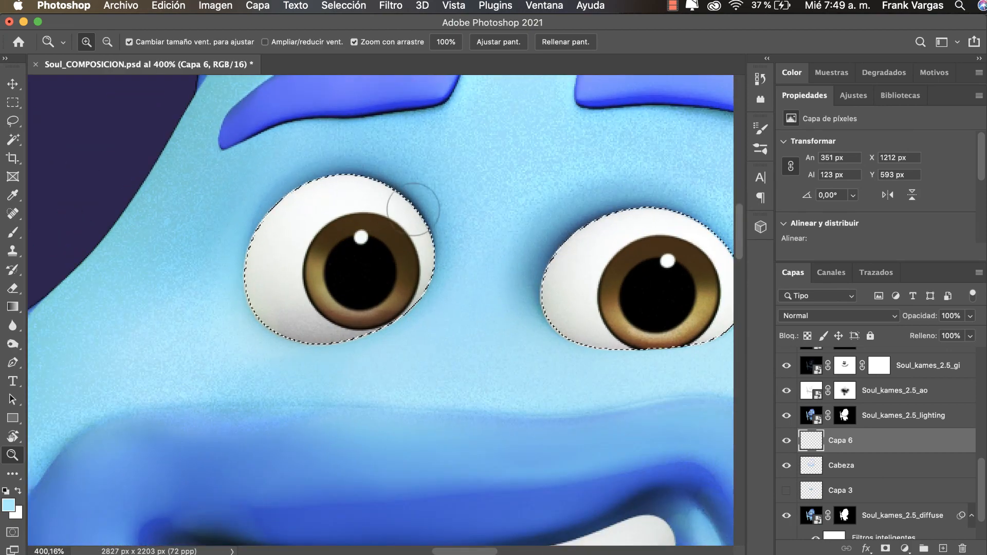
# Choose the Opacidad de presión, circular definido brush and set its size to 34 px
pyautogui.press('b')
pyautogui.rightClick(509, 220)
pyautogui.click(623, 419)
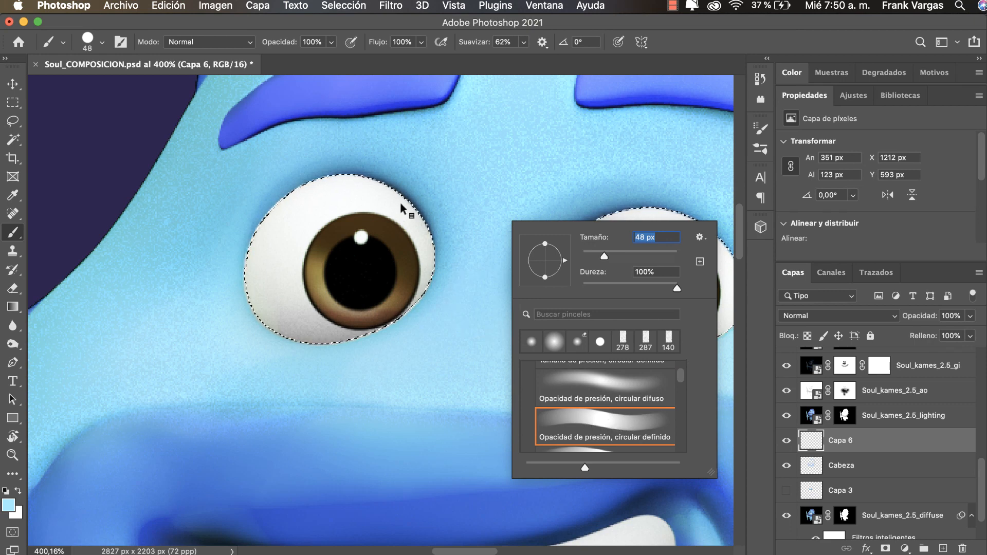
pyautogui.moveTo(405, 198); pyautogui.dragTo(409, 213)
# Try painting blue sampled from the eyebrow inside the eye selection on Capa 6
pyautogui.keyDown('alt'); pyautogui.click(393, 89); pyautogui.keyUp('alt')
pyautogui.scroll(3, 435, 192)
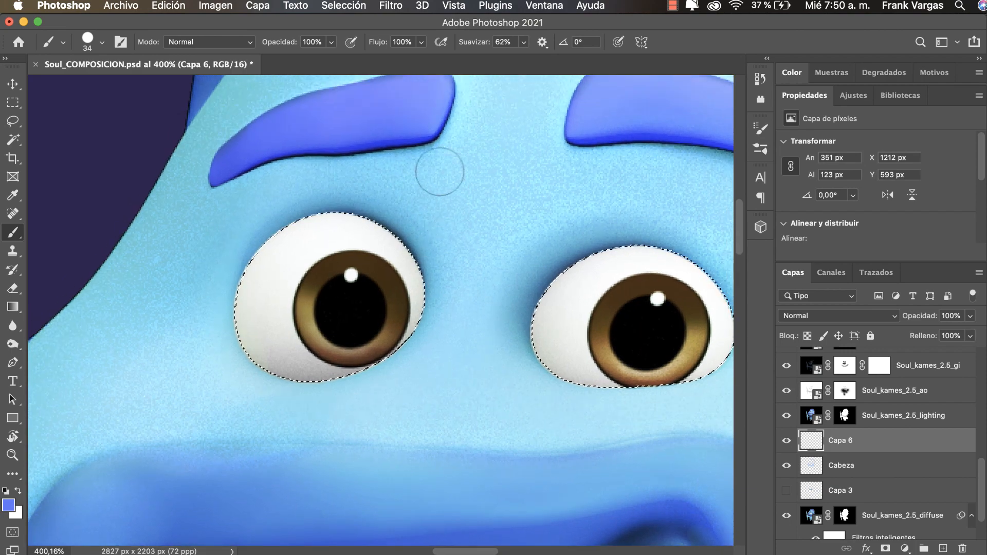
pyautogui.keyDown('alt'); pyautogui.click(424, 83); pyautogui.keyUp('alt')
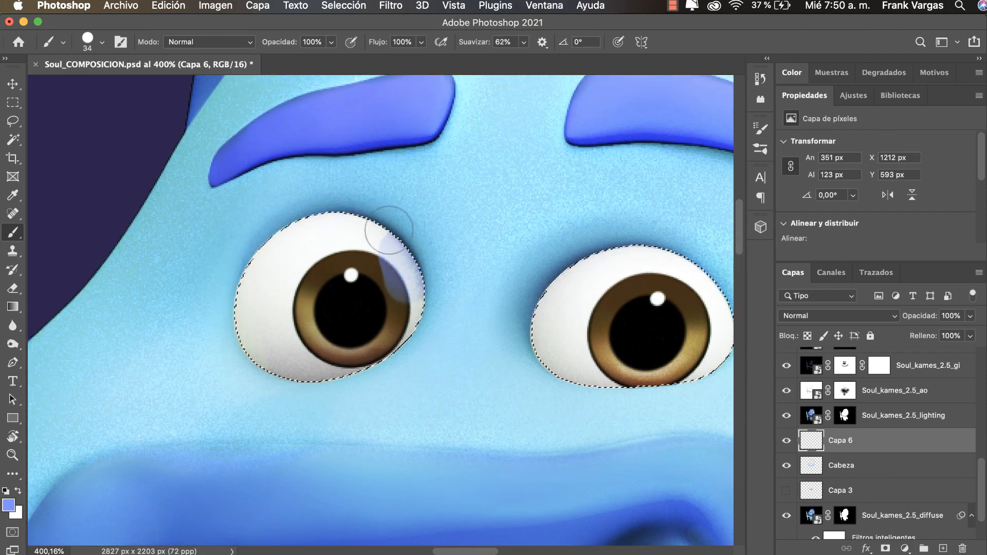
pyautogui.press('z')
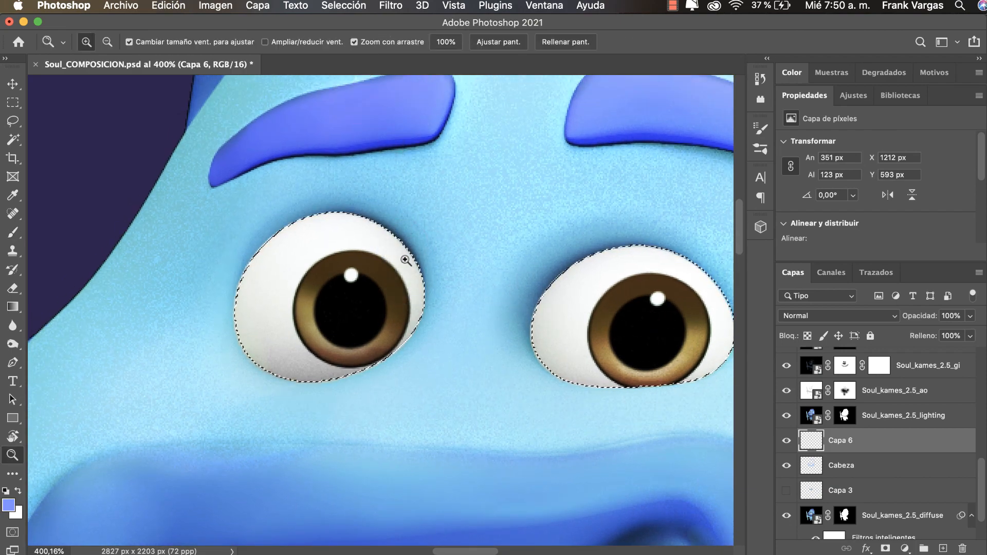
pyautogui.moveTo(406, 261)
pyautogui.mouseDown()
pyautogui.moveTo(365, 299)
pyautogui.moveTo(319, 310)
pyautogui.moveTo(417, 286)
pyautogui.moveTo(462, 242)
pyautogui.moveTo(315, 315)
pyautogui.moveTo(288, 308)
pyautogui.moveTo(414, 253)
pyautogui.mouseUp()
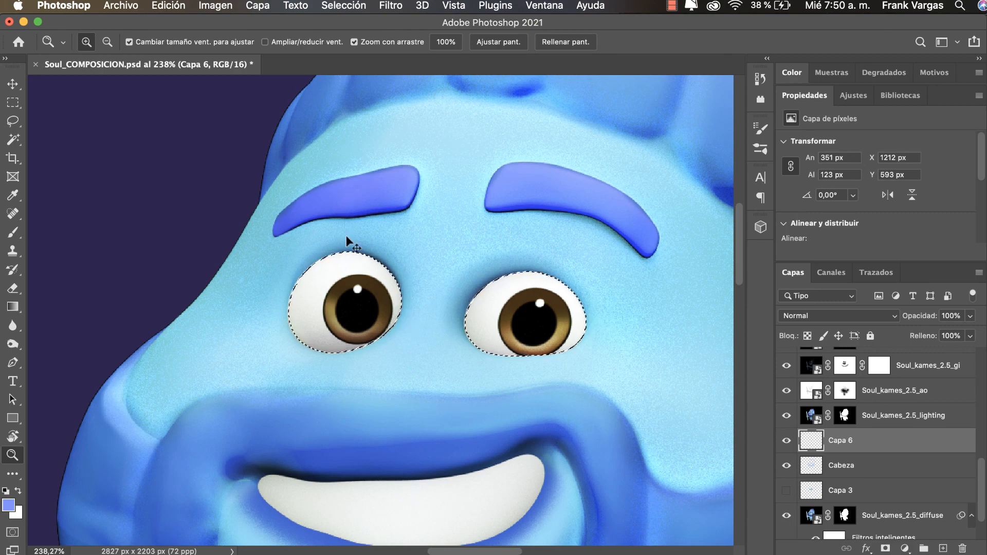
# Invert the selection to protect both eyes and set the brush to 25 px with 99% hardness
pyautogui.press('super+shift+i')
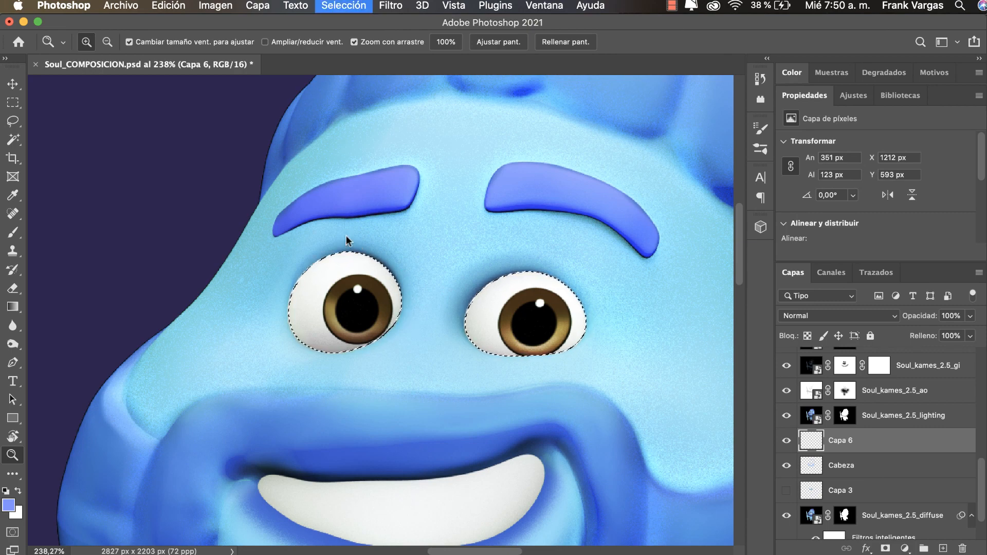
pyautogui.press('super+0')
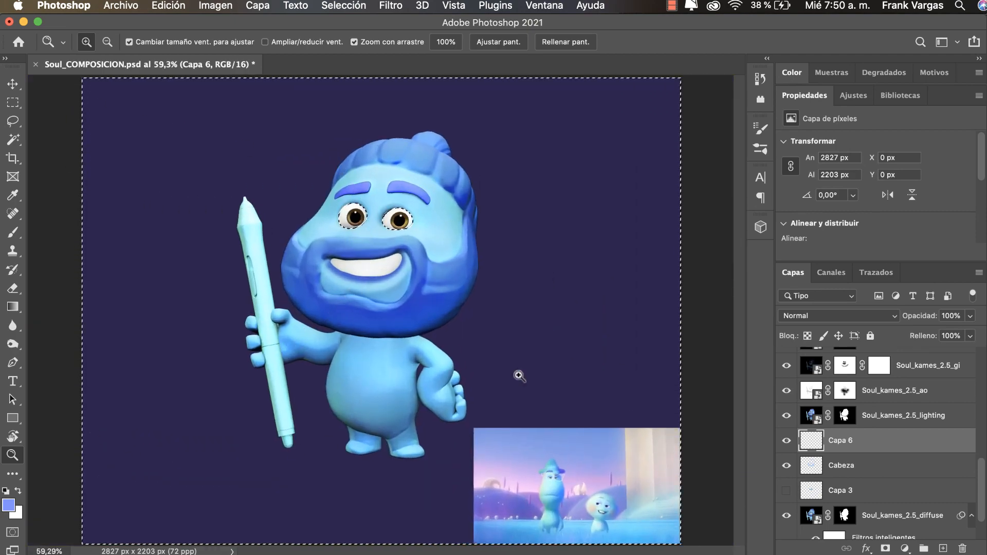
pyautogui.moveTo(363, 203)
pyautogui.mouseDown()
pyautogui.moveTo(423, 258)
pyautogui.moveTo(408, 250)
pyautogui.moveTo(376, 273)
pyautogui.moveTo(363, 223)
pyautogui.mouseUp()
pyautogui.press('b')
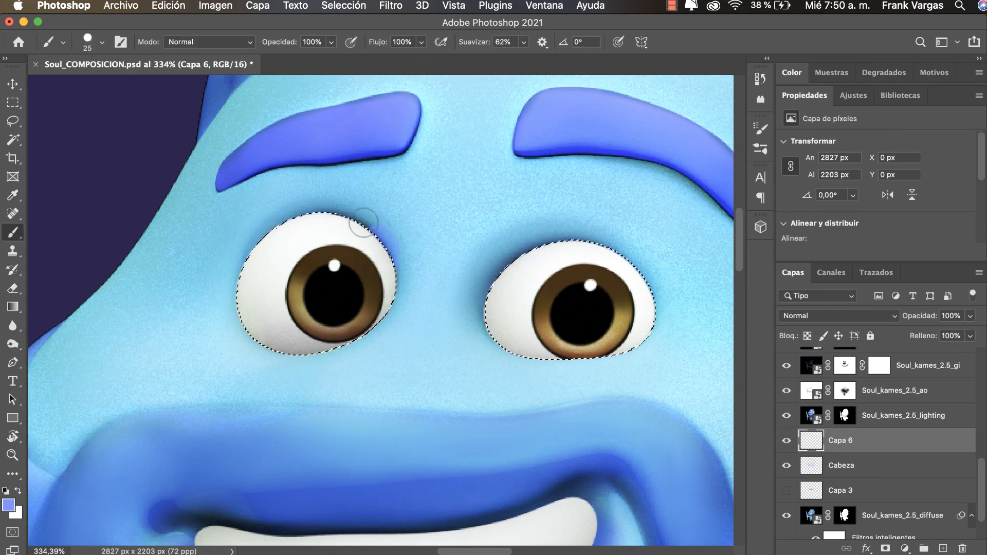
pyautogui.press('super+z')
pyautogui.moveTo(297, 253); pyautogui.dragTo(296, 254)
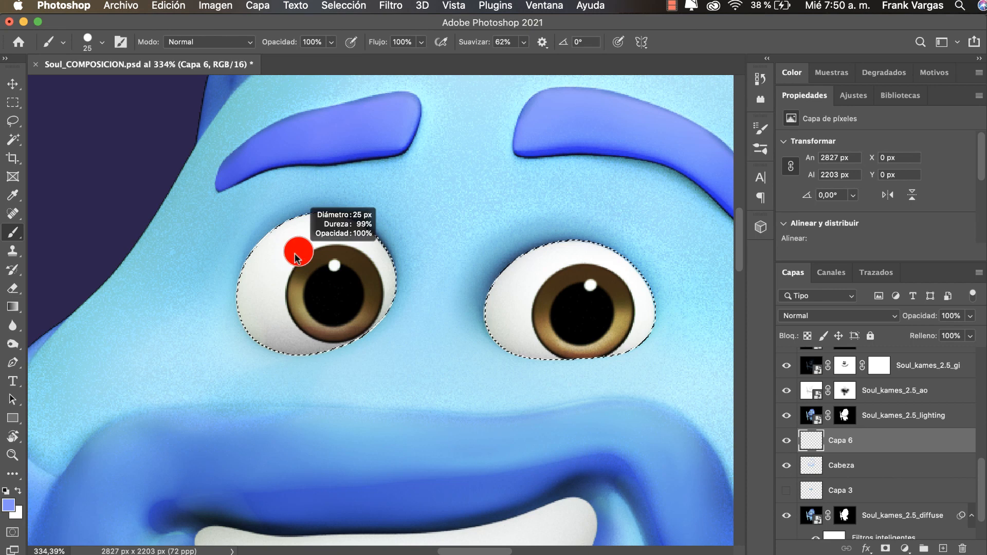
# Paint eyelids along the upper edges of both eyes on Capa 6 with blue sampled from the eyebrow, and clear the selection
pyautogui.keyDown('alt'); pyautogui.click(354, 146); pyautogui.keyUp('alt')
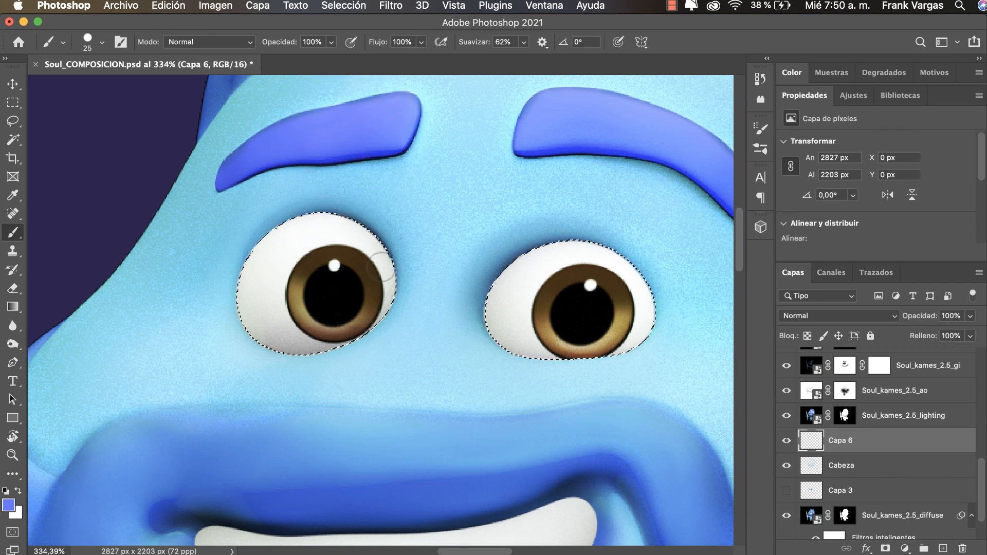
pyautogui.moveTo(381, 267)
pyautogui.mouseDown()
pyautogui.moveTo(382, 242)
pyautogui.moveTo(345, 208)
pyautogui.moveTo(297, 211)
pyautogui.moveTo(268, 234)
pyautogui.mouseUp()
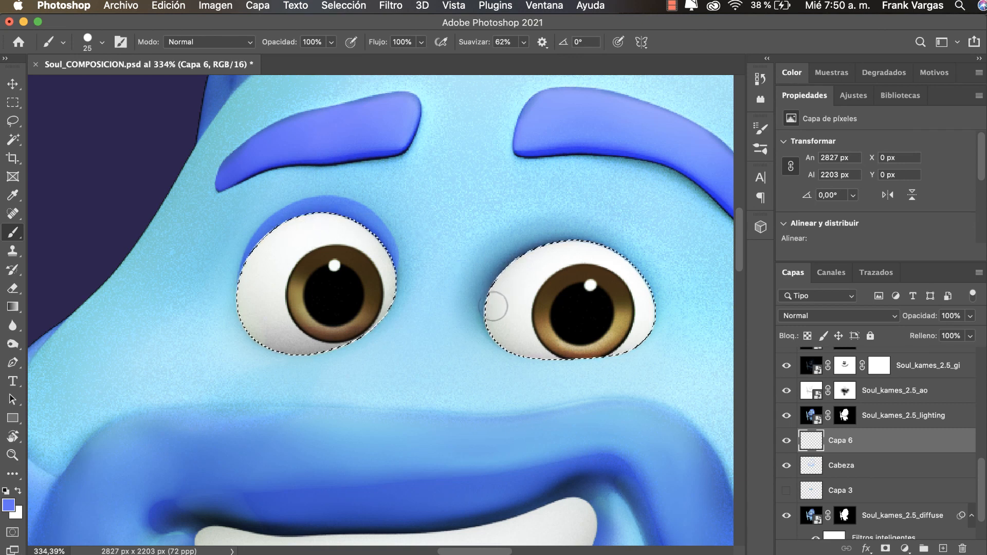
pyautogui.moveTo(493, 306); pyautogui.dragTo(500, 281)
pyautogui.moveTo(499, 319)
pyautogui.mouseDown()
pyautogui.moveTo(516, 255)
pyautogui.moveTo(570, 233)
pyautogui.moveTo(607, 245)
pyautogui.moveTo(635, 271)
pyautogui.moveTo(631, 325)
pyautogui.moveTo(619, 277)
pyautogui.moveTo(598, 259)
pyautogui.moveTo(606, 249)
pyautogui.moveTo(631, 263)
pyautogui.moveTo(639, 330)
pyautogui.mouseUp()
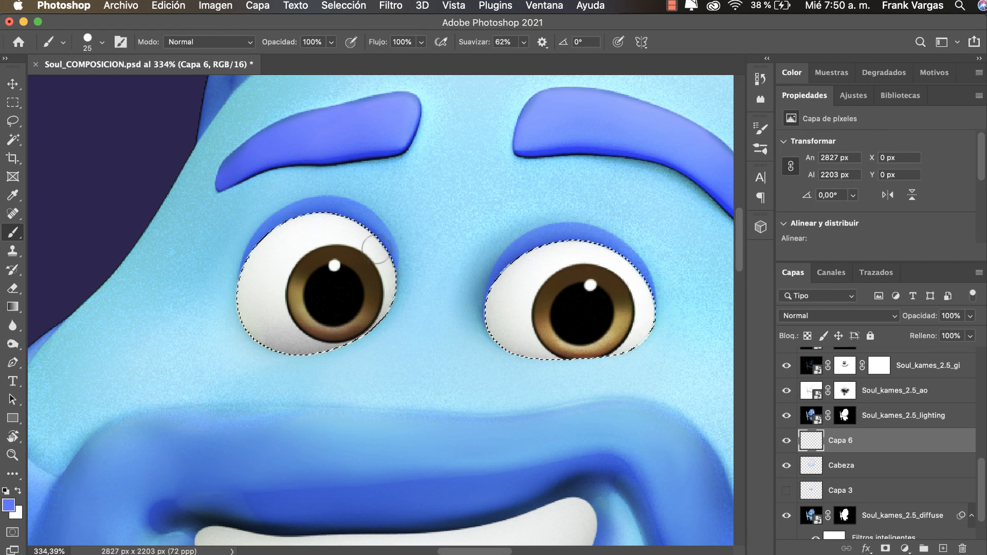
pyautogui.press('z')
pyautogui.moveTo(396, 278); pyautogui.dragTo(298, 306)
pyautogui.press('super+d')
pyautogui.moveTo(444, 285); pyautogui.dragTo(479, 244)
pyautogui.moveTo(432, 278); pyautogui.dragTo(461, 277)
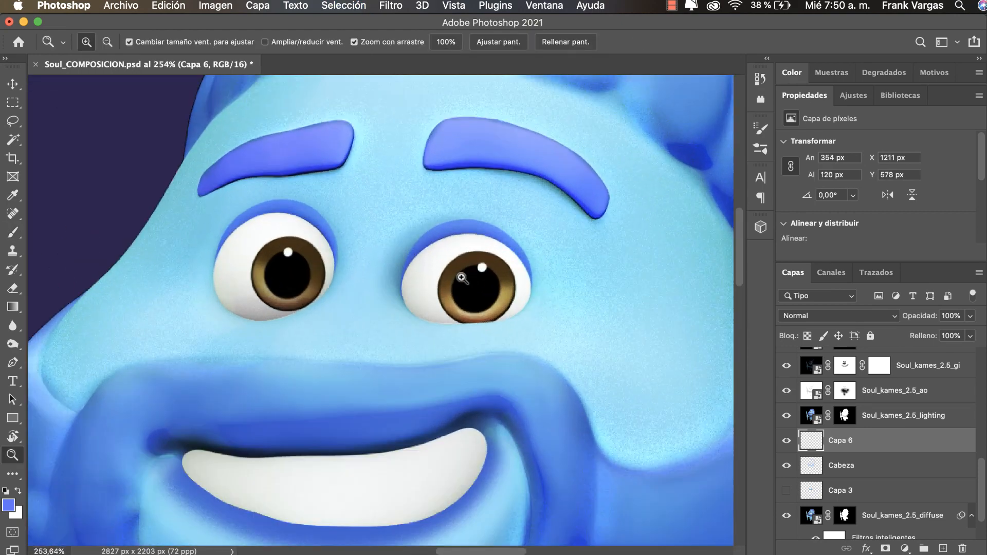
# Add a new layer directly below Capa 6 and choose the Opacidad de presión, circular difuso brush at 65 px
pyautogui.click(944, 549)
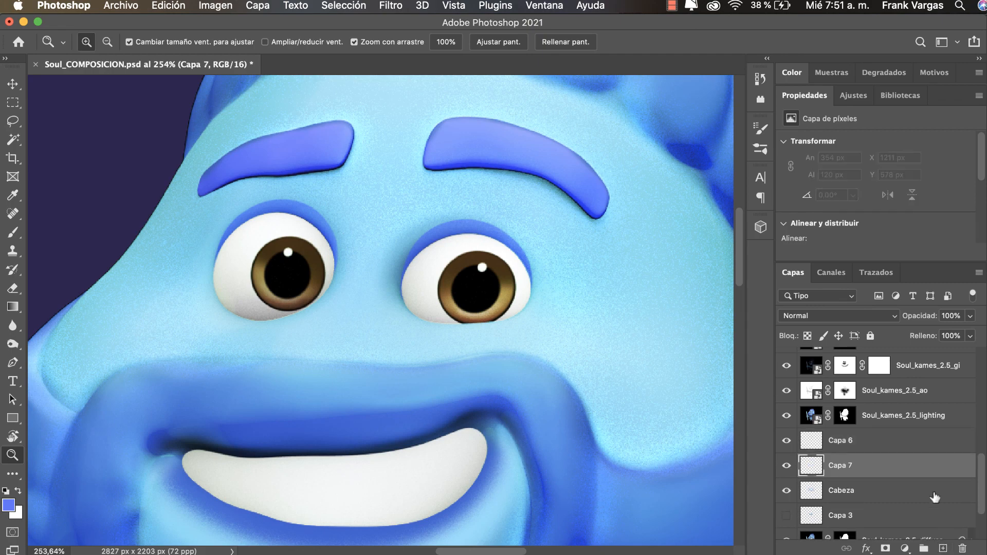
pyautogui.press('b')
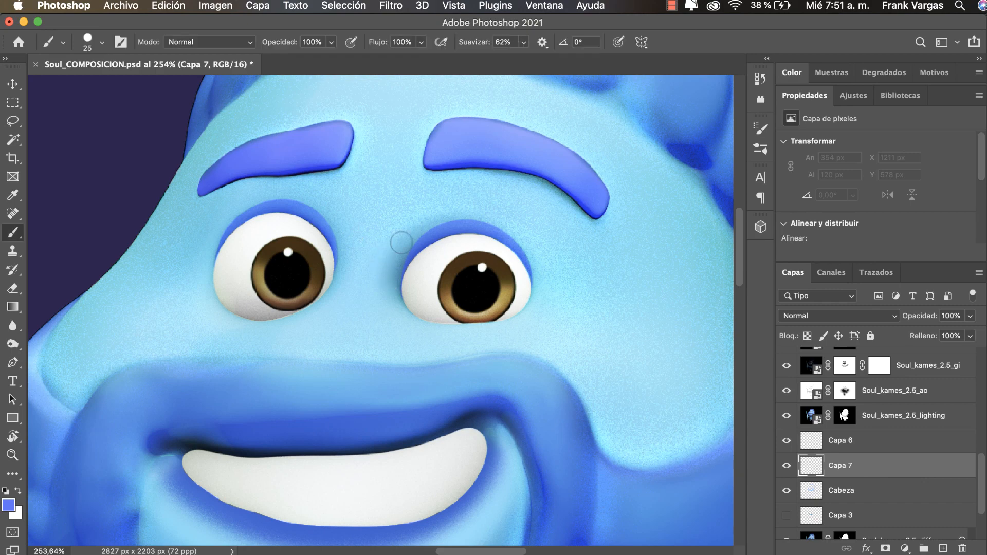
pyautogui.rightClick(430, 233)
pyautogui.click(534, 395)
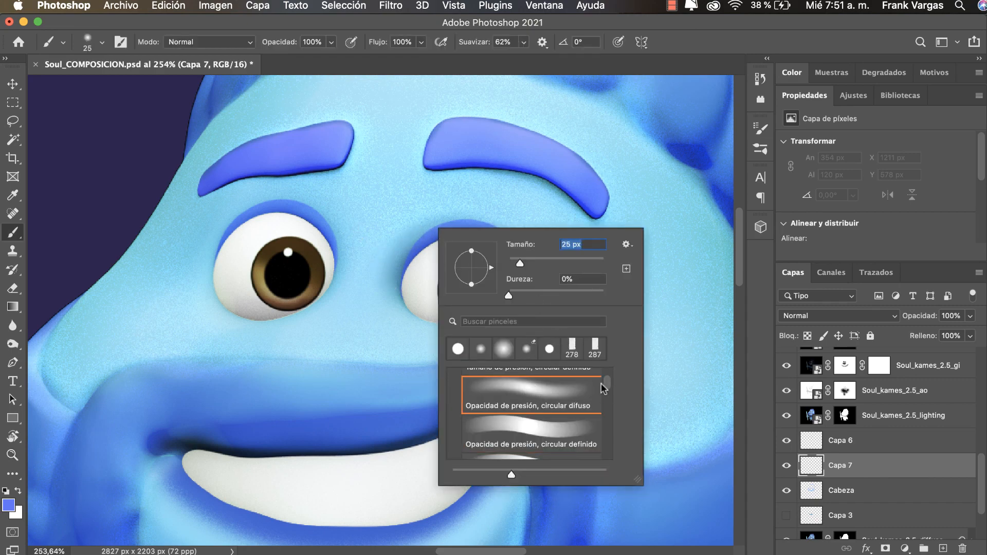
pyautogui.scroll(-3, 608, 388)
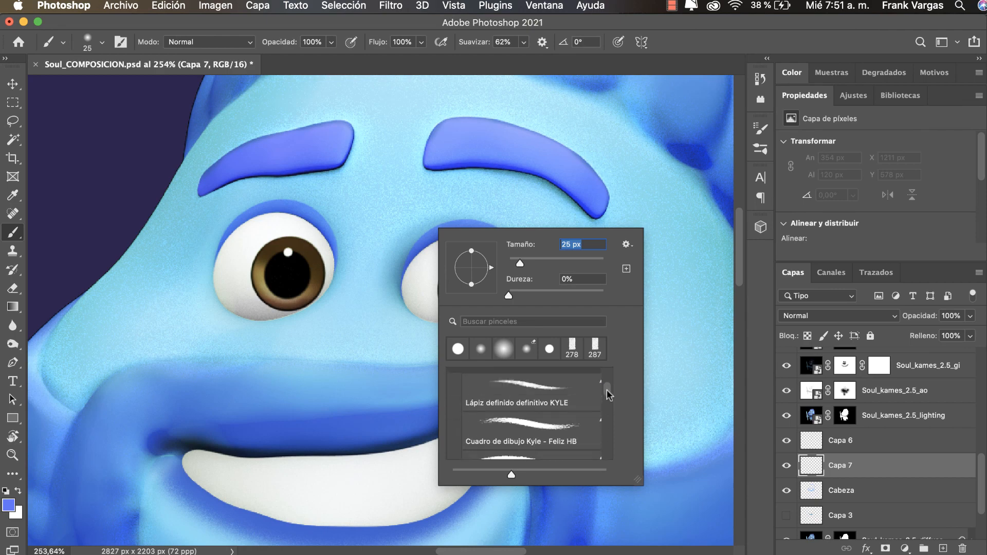
pyautogui.scroll(4, 609, 387)
pyautogui.scroll(-2, 608, 387)
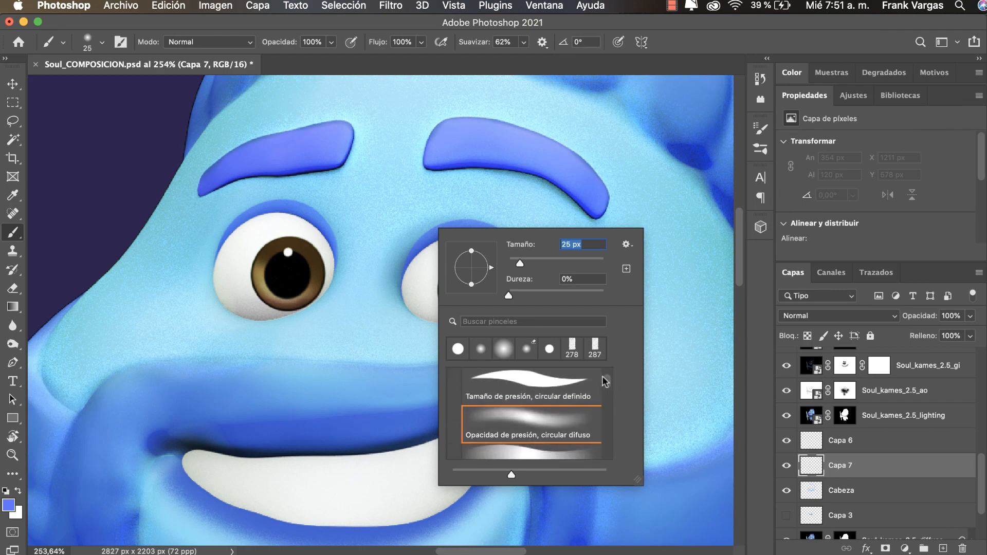
pyautogui.moveTo(314, 235)
pyautogui.mouseDown()
pyautogui.moveTo(333, 236)
pyautogui.moveTo(314, 252)
pyautogui.moveTo(314, 213)
pyautogui.mouseUp()
pyautogui.press('super+z')
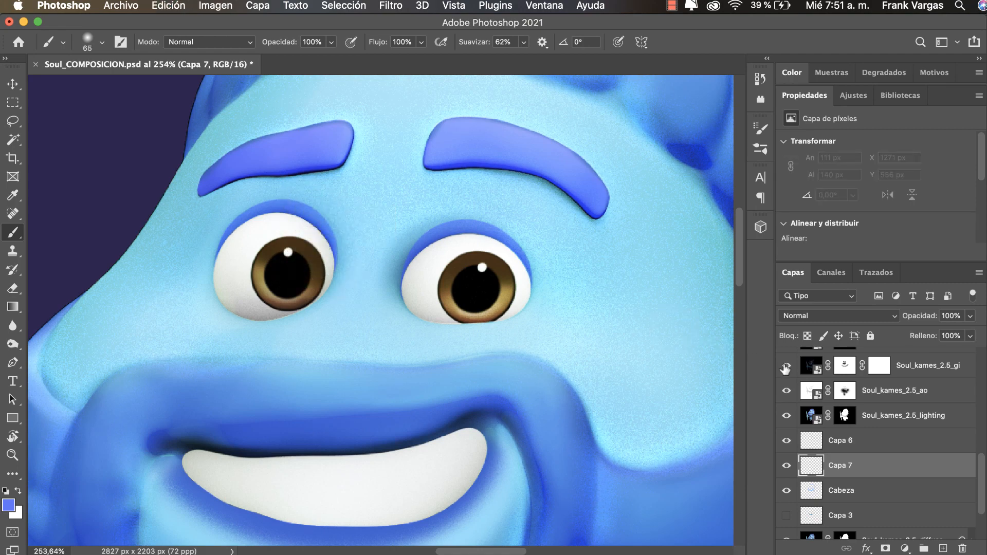
# Try loading the painted eyelids of Capa 6 as a selection
pyautogui.keyDown('super'); pyautogui.click(821, 443); pyautogui.keyUp('super')
pyautogui.press('super+d')
pyautogui.press('super+z')
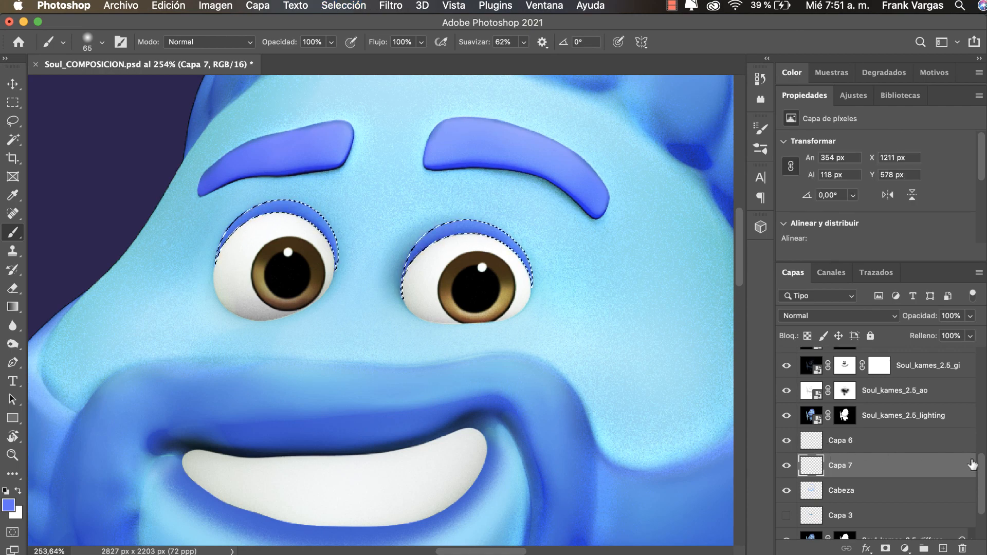
pyautogui.press('super+d')
# Select both eye shapes with the Magic Wand on the Pase Beard pass and turn off that layer's visibility
pyautogui.moveTo(982, 478); pyautogui.dragTo(984, 392)
pyautogui.click(830, 437)
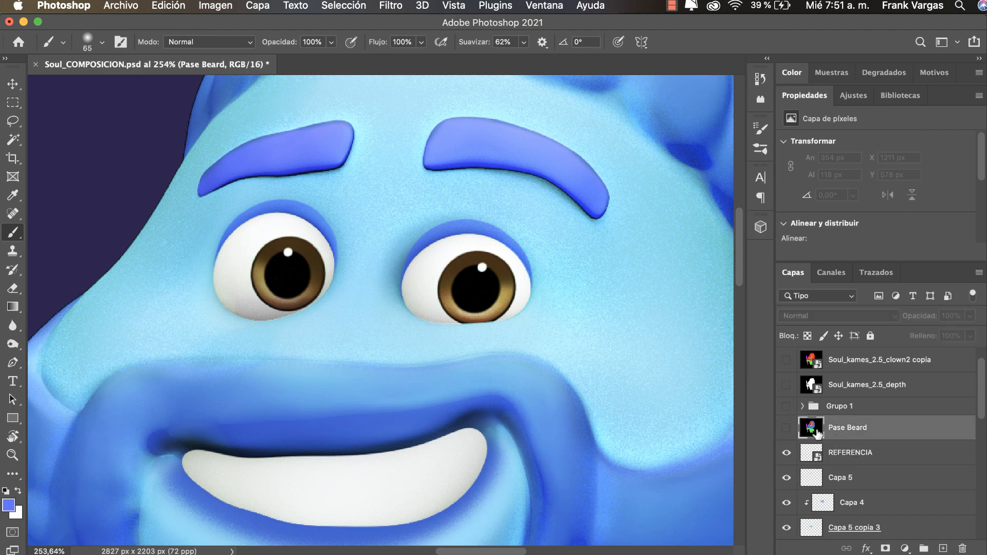
pyautogui.click(787, 428)
pyautogui.press('w')
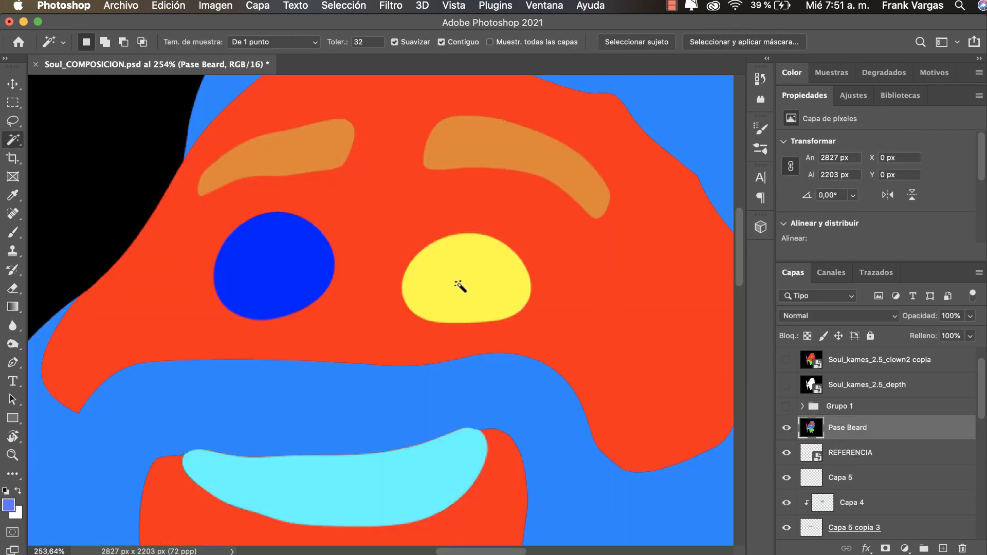
pyautogui.click(459, 286)
pyautogui.keyDown('shift'); pyautogui.click(287, 276); pyautogui.keyUp('shift')
pyautogui.click(786, 427)
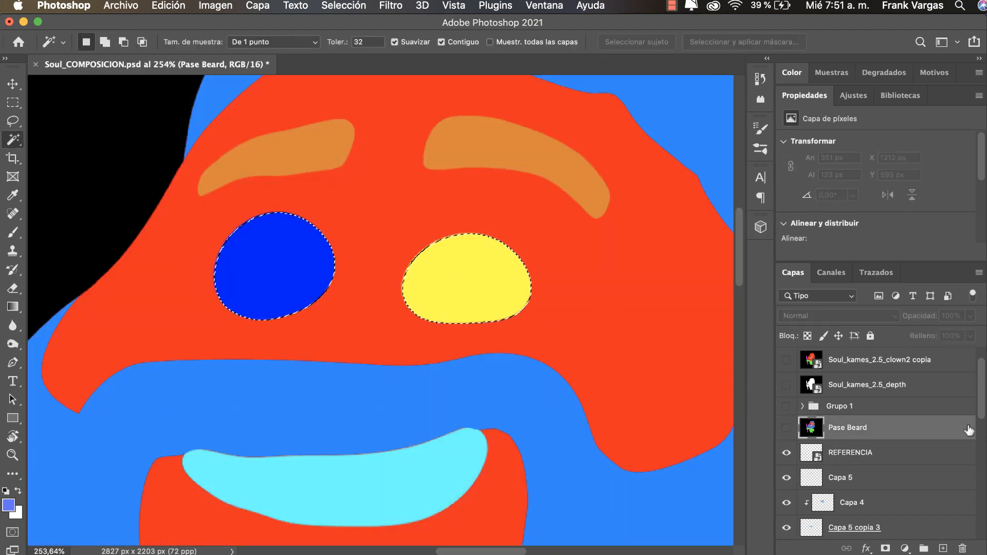
# Make Capa 7 the active layer, invert the eye selection and switch to the Brush tool
pyautogui.scroll(-2, 980, 401)
pyautogui.scroll(-5, 979, 401)
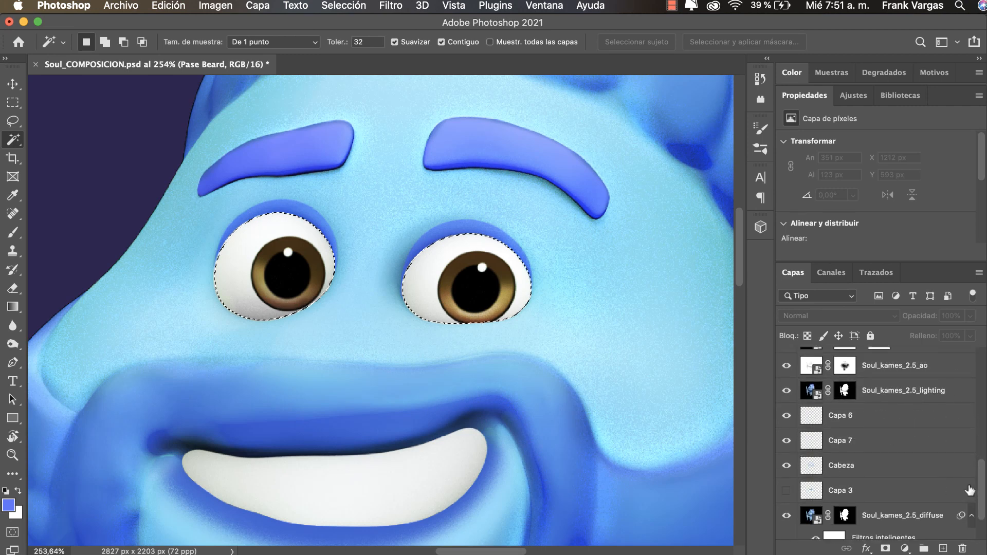
pyautogui.click(826, 442)
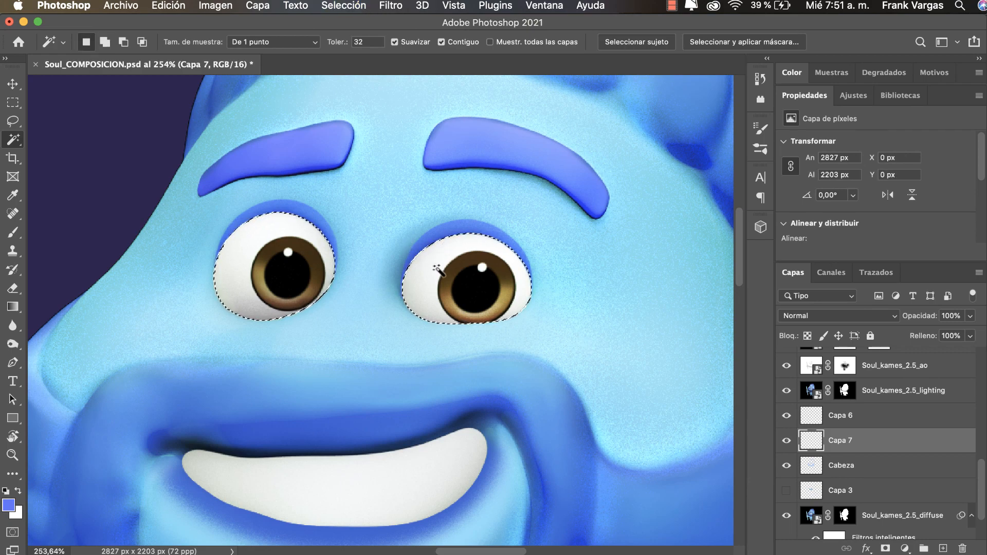
pyautogui.click(349, 6)
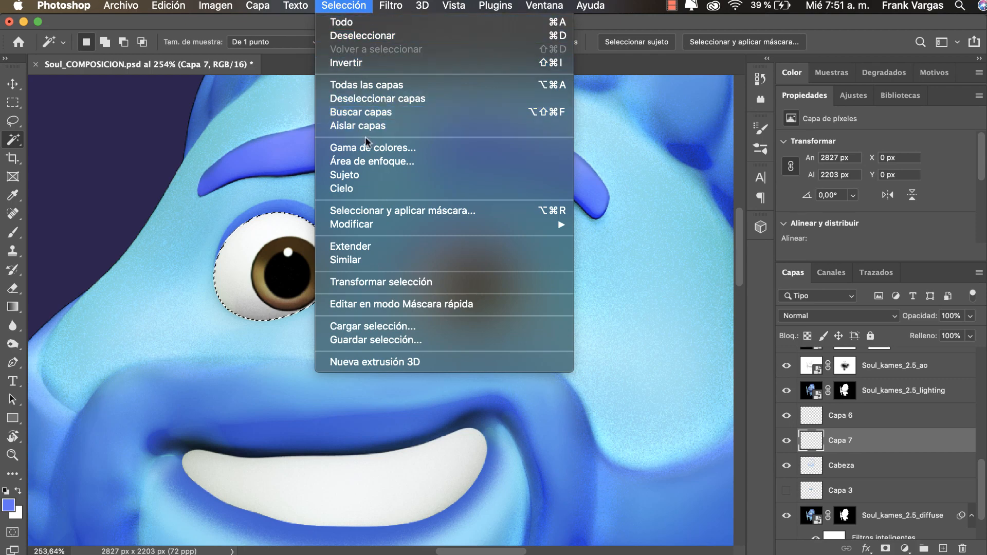
pyautogui.click(415, 69)
pyautogui.press('b')
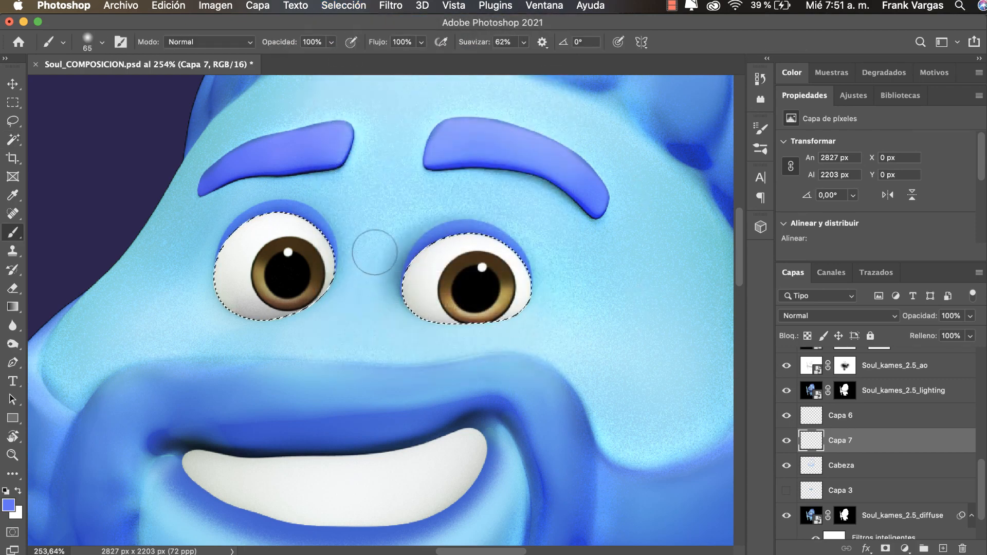
# Paint soft blue shading around the upper edges of both eyes on Capa 7 with the diffuse brush at 40 px
pyautogui.moveTo(320, 239)
pyautogui.keyDown('ctrl'); pyautogui.keyDown('alt'); pyautogui.mouseDown()
pyautogui.moveTo(315, 265)
pyautogui.moveTo(332, 242)
pyautogui.moveTo(310, 212)
pyautogui.moveTo(260, 202)
pyautogui.mouseUp(); pyautogui.keyUp('alt'); pyautogui.keyUp('ctrl')
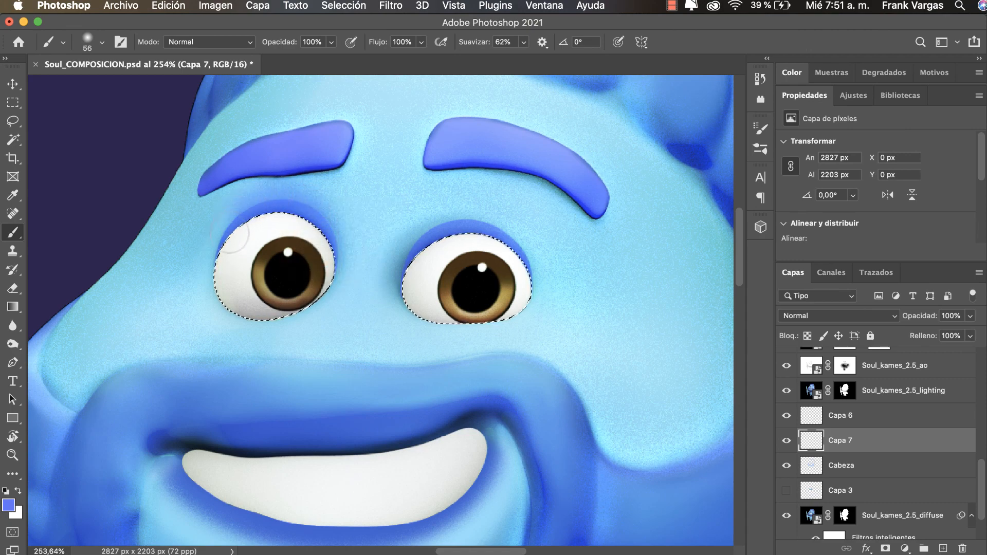
pyautogui.keyDown('ctrl'); pyautogui.keyDown('alt'); pyautogui.moveTo(237, 245); pyautogui.dragTo(229, 251); pyautogui.keyUp('alt'); pyautogui.keyUp('ctrl')
pyautogui.press('super+z')
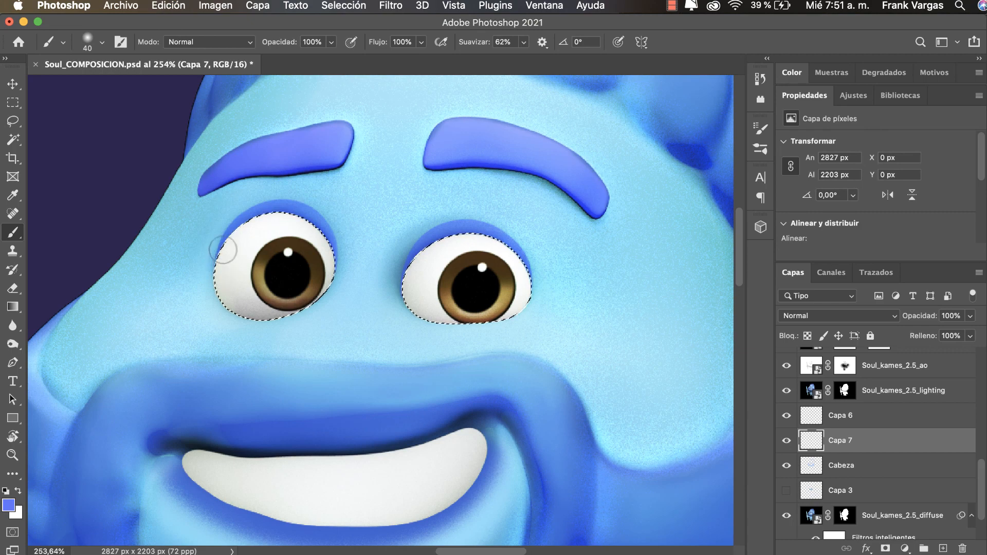
pyautogui.moveTo(284, 193)
pyautogui.mouseDown()
pyautogui.moveTo(320, 206)
pyautogui.moveTo(325, 252)
pyautogui.mouseUp()
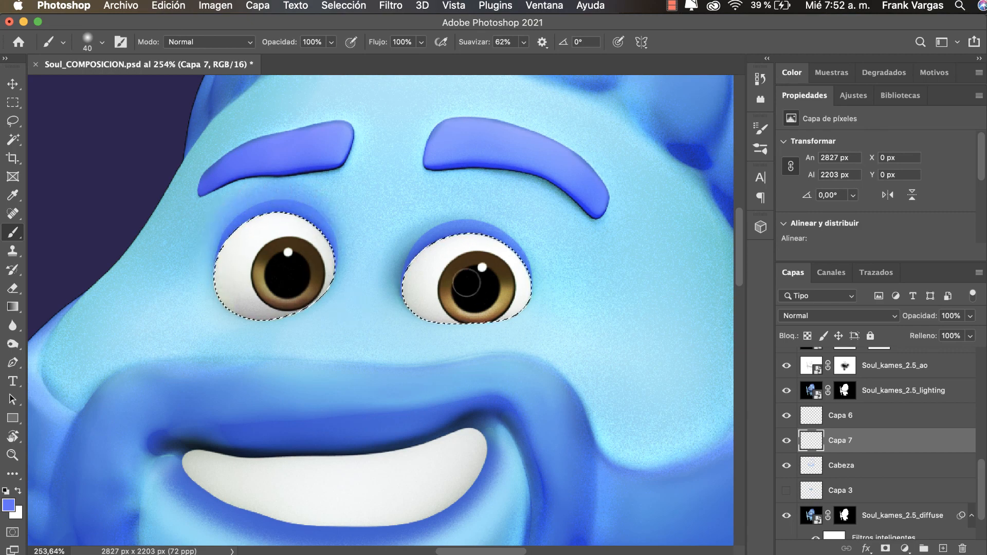
pyautogui.moveTo(412, 275)
pyautogui.mouseDown()
pyautogui.moveTo(425, 225)
pyautogui.moveTo(446, 211)
pyautogui.moveTo(499, 217)
pyautogui.moveTo(519, 258)
pyautogui.moveTo(520, 290)
pyautogui.moveTo(520, 263)
pyautogui.moveTo(502, 218)
pyautogui.moveTo(461, 203)
pyautogui.moveTo(400, 251)
pyautogui.mouseUp()
pyautogui.moveTo(403, 288)
pyautogui.mouseDown()
pyautogui.moveTo(412, 225)
pyautogui.moveTo(462, 203)
pyautogui.moveTo(507, 225)
pyautogui.moveTo(523, 260)
pyautogui.moveTo(521, 288)
pyautogui.moveTo(520, 238)
pyautogui.mouseUp()
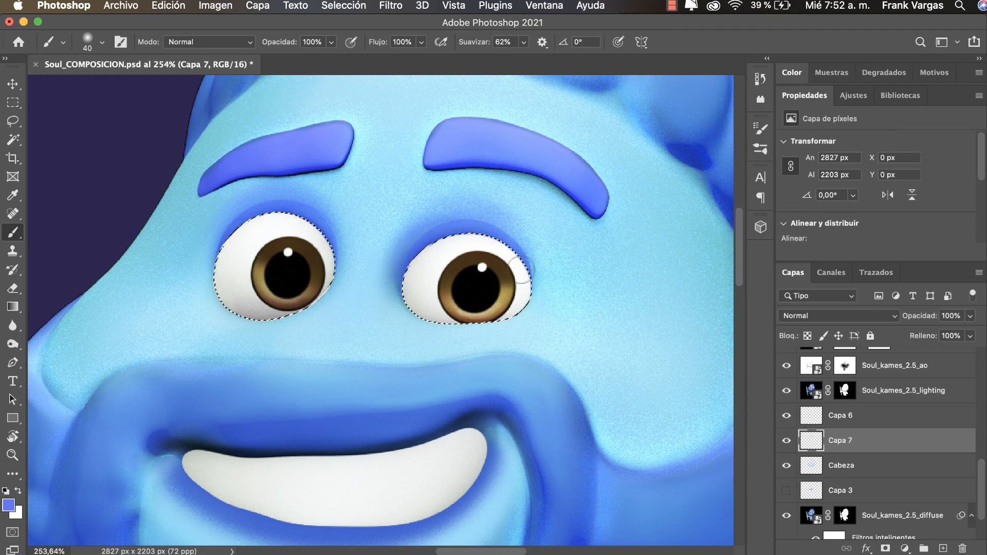
# Try drawing thin eyelid crease arcs above both eyes with the Tamaño de presión, circular definido brush at 5 px
pyautogui.rightClick(527, 242)
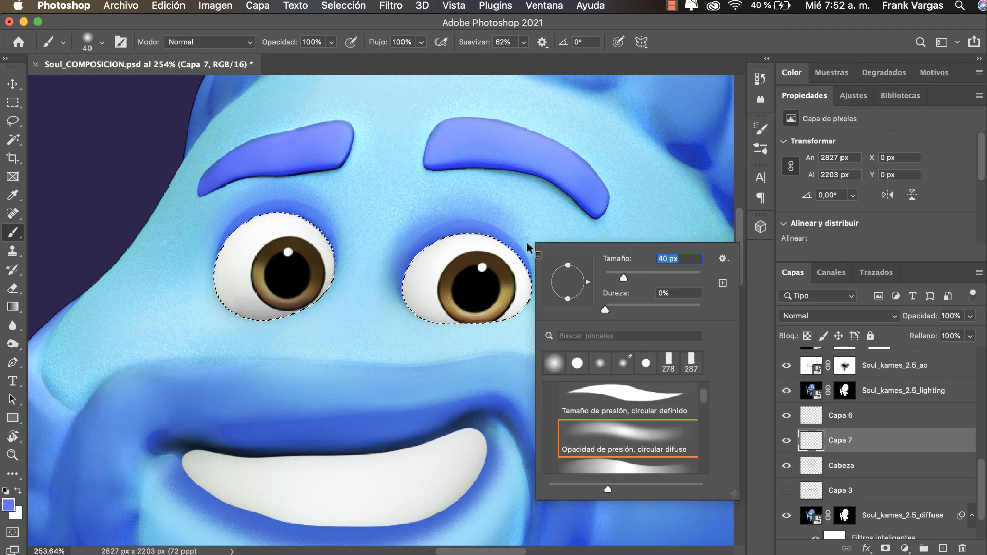
pyautogui.click(658, 411)
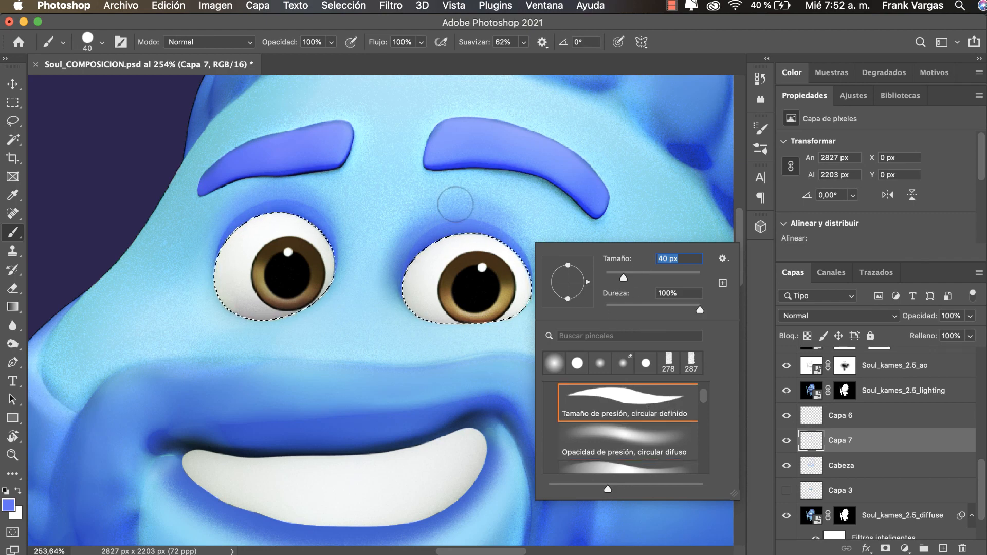
pyautogui.moveTo(456, 208); pyautogui.dragTo(424, 208)
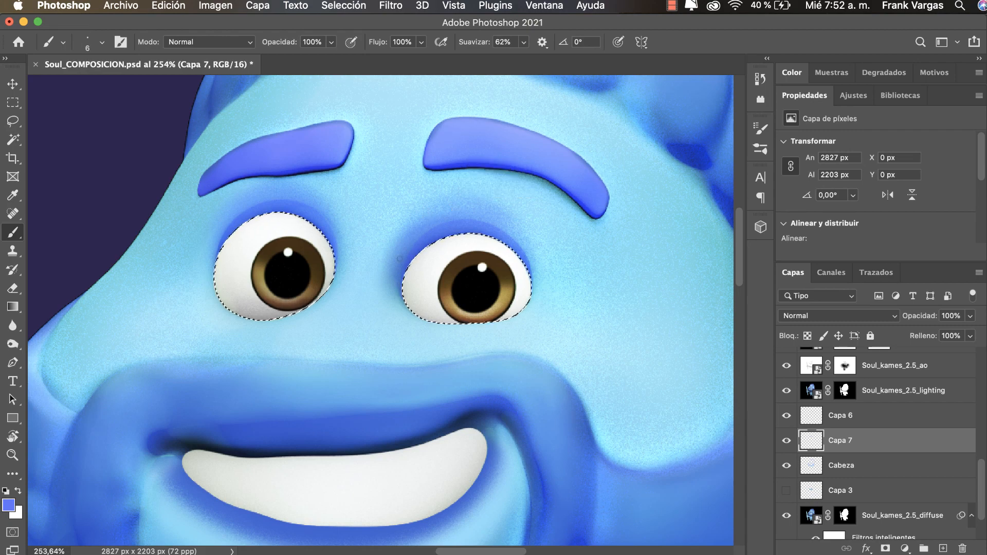
pyautogui.moveTo(397, 265); pyautogui.dragTo(397, 265)
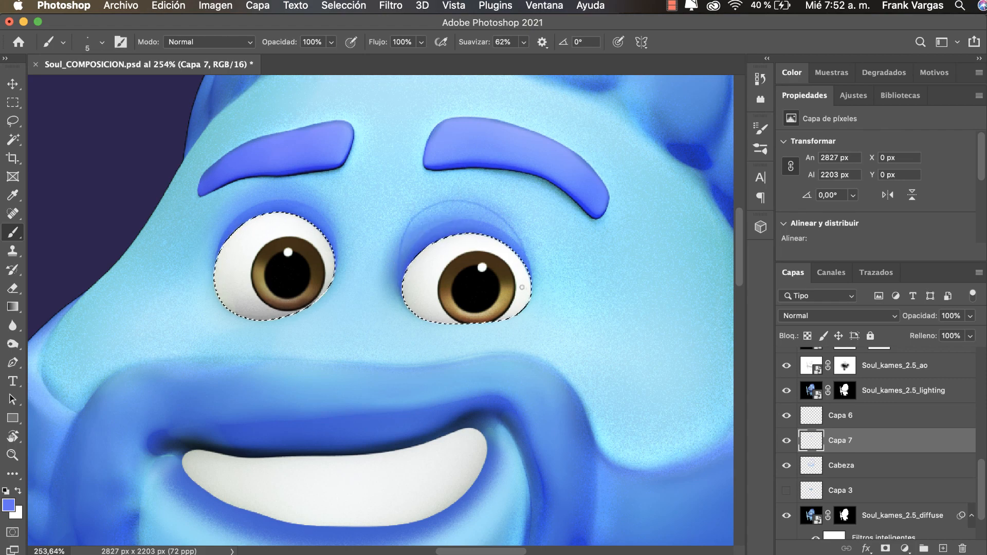
pyautogui.press('super+z')
pyautogui.press('super+z')
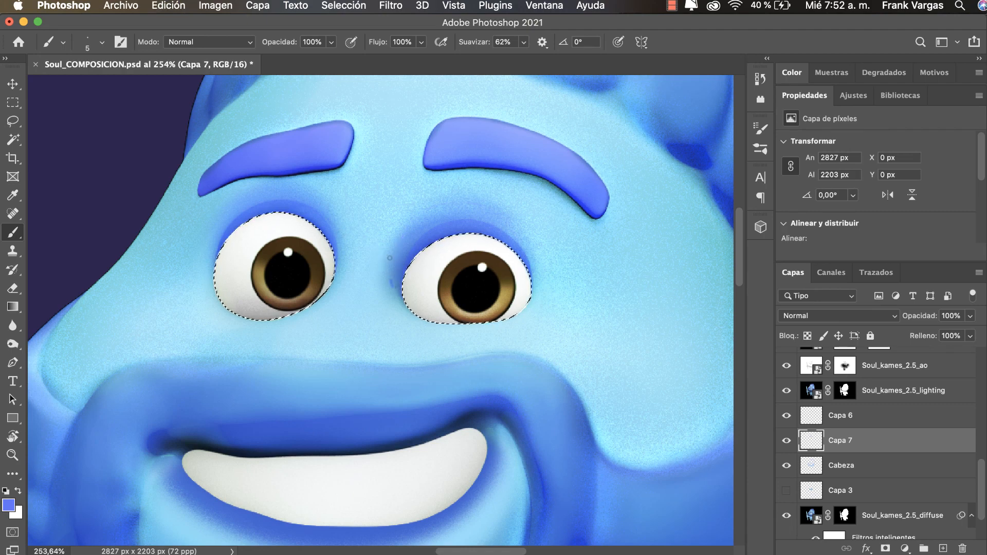
pyautogui.press('super+z')
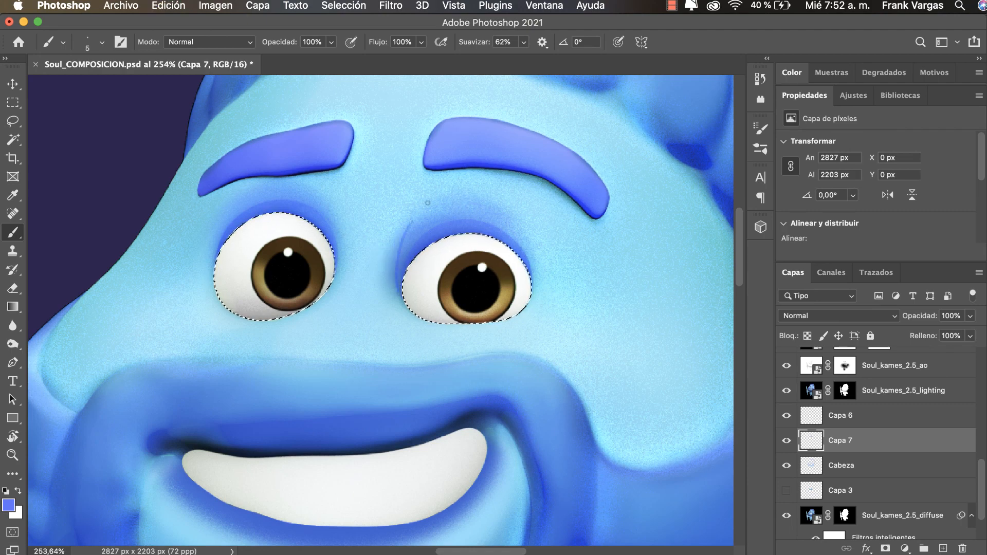
pyautogui.press('super+z')
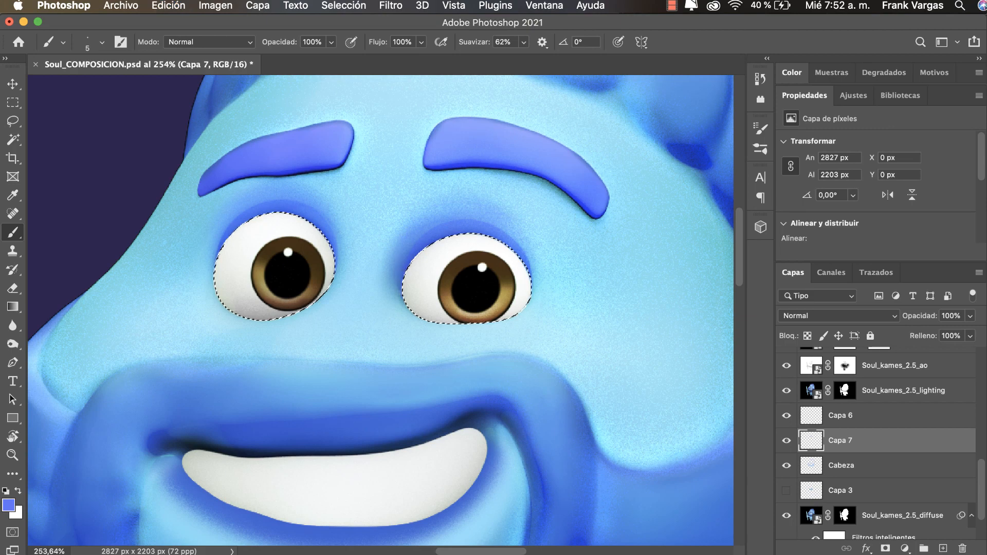
pyautogui.press('super+z')
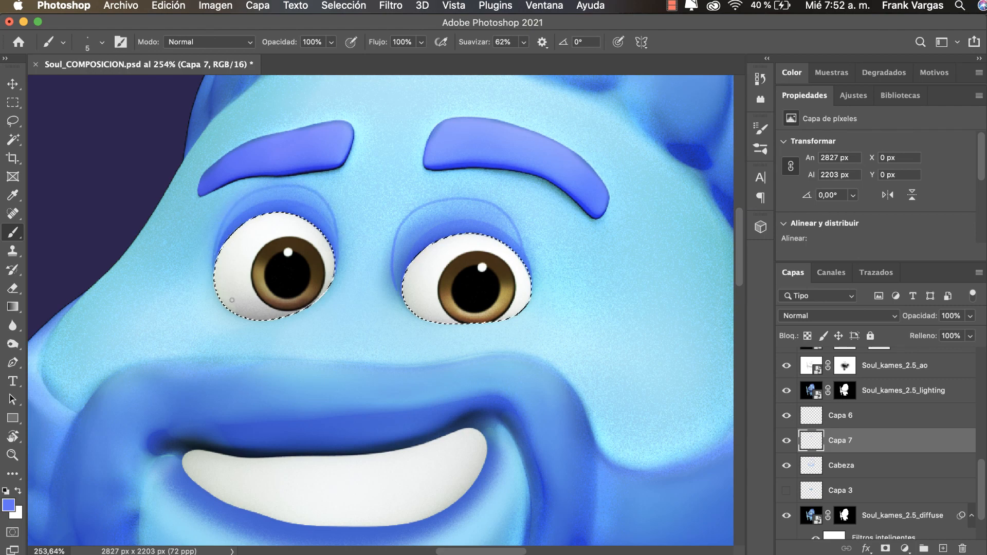
# Undo the eyelid crease arcs, reset the foreground and background colours to default and clear the selection
pyautogui.press('z')
pyautogui.moveTo(403, 300)
pyautogui.mouseDown()
pyautogui.moveTo(325, 339)
pyautogui.moveTo(374, 320)
pyautogui.moveTo(364, 281)
pyautogui.moveTo(387, 279)
pyautogui.mouseUp()
pyautogui.press('super+z')
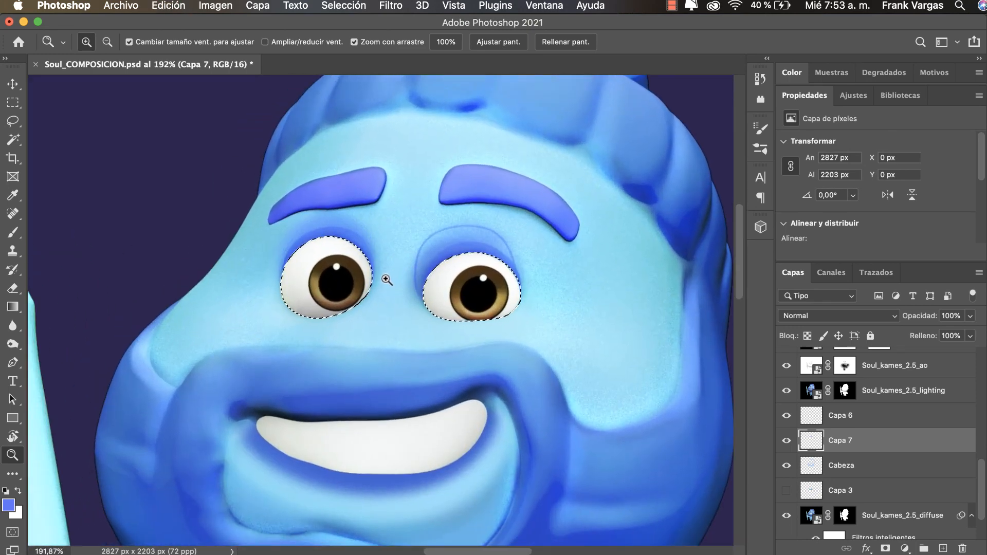
pyautogui.press('super+z')
pyautogui.moveTo(405, 294); pyautogui.dragTo(355, 327)
pyautogui.press('d')
pyautogui.press('super+d')
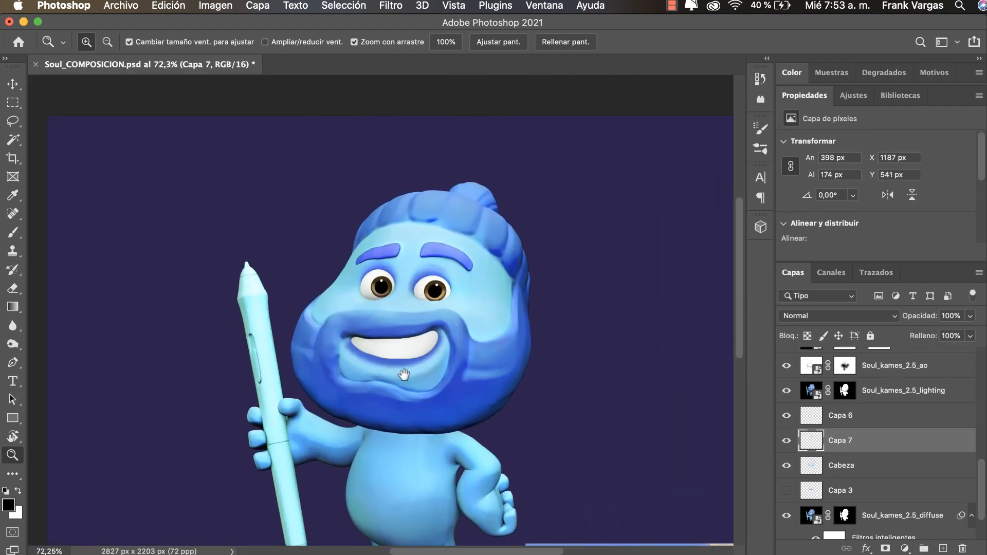
pyautogui.moveTo(404, 375); pyautogui.dragTo(393, 334)
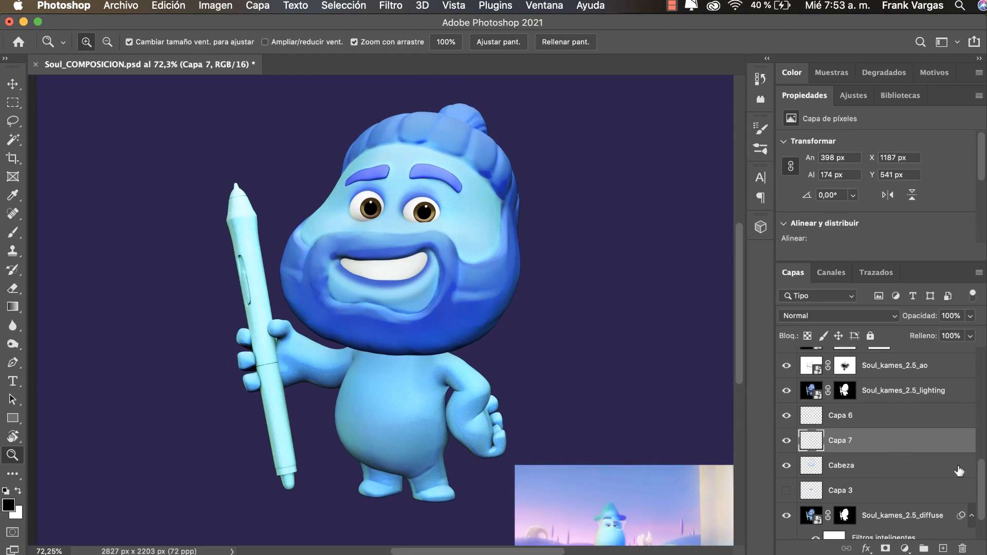
# Select the magenta pen shape with the Magic Wand on the Pase Beard pass and turn off that layer's visibility
pyautogui.moveTo(980, 482); pyautogui.dragTo(985, 369)
pyautogui.click(787, 453)
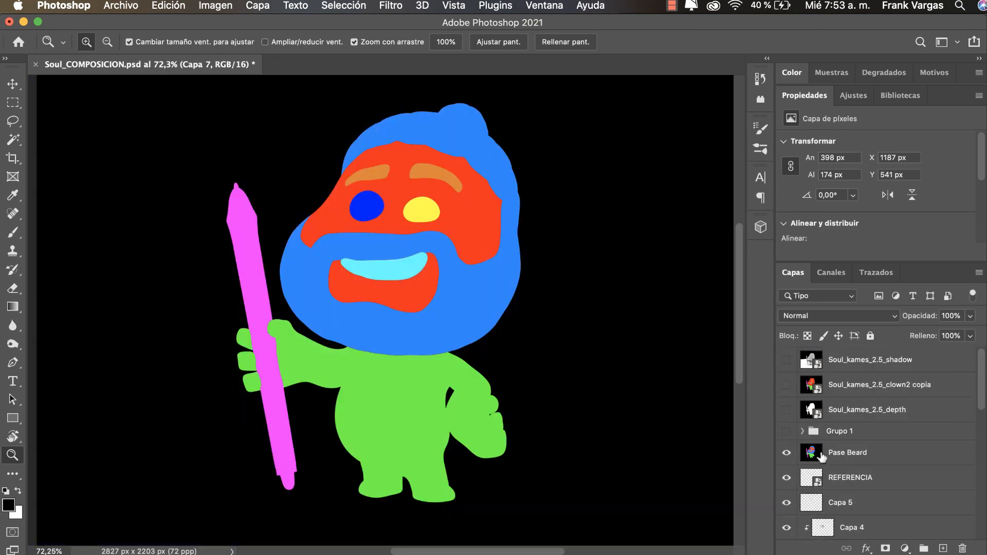
pyautogui.click(817, 459)
pyautogui.scroll(2, 278, 307)
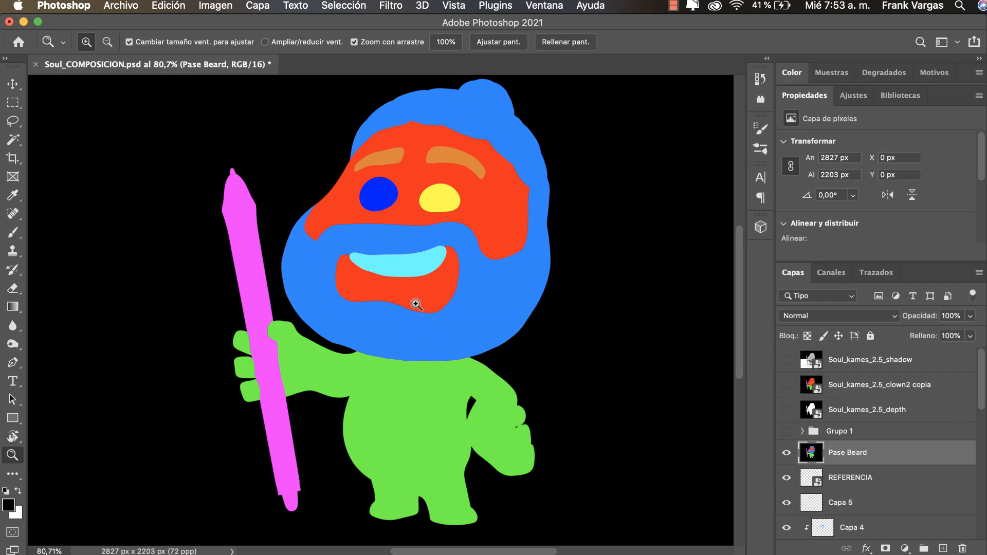
pyautogui.press('w')
pyautogui.click(261, 291)
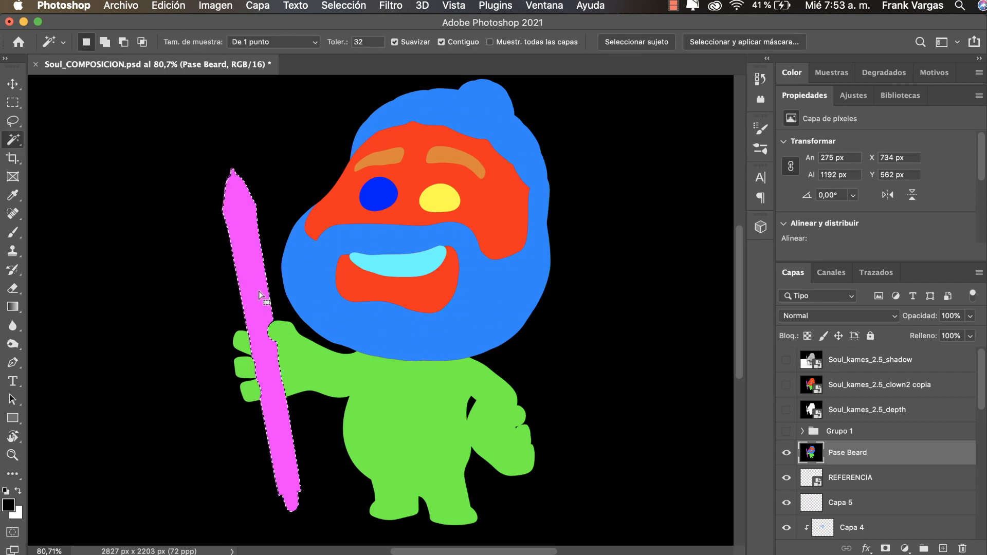
pyautogui.click(787, 454)
# Copy the selected pen from the Soul_kames_2.5_diffuse layer and paste it as a new layer above Capa 4
pyautogui.scroll(-10, 970, 382)
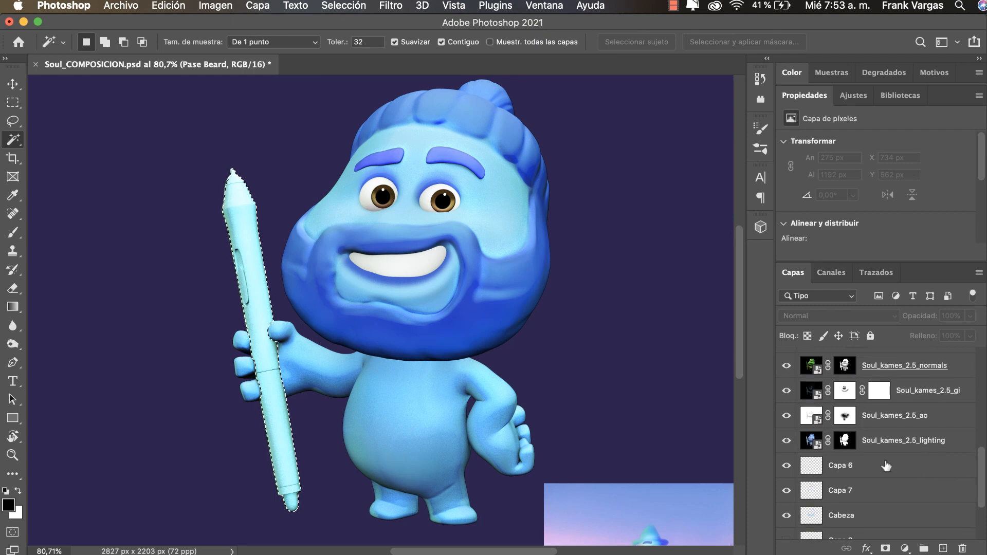
pyautogui.click(809, 445)
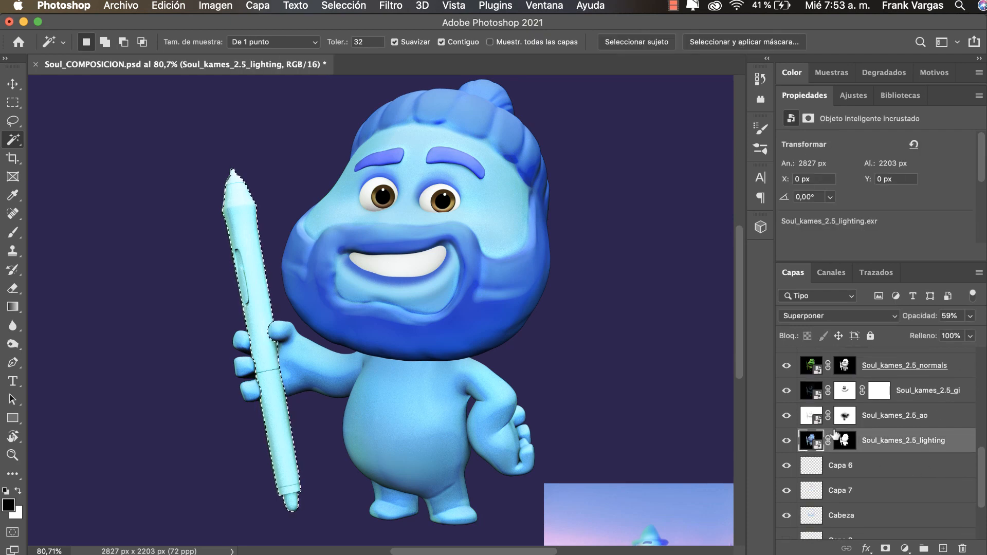
pyautogui.scroll(-4, 982, 512)
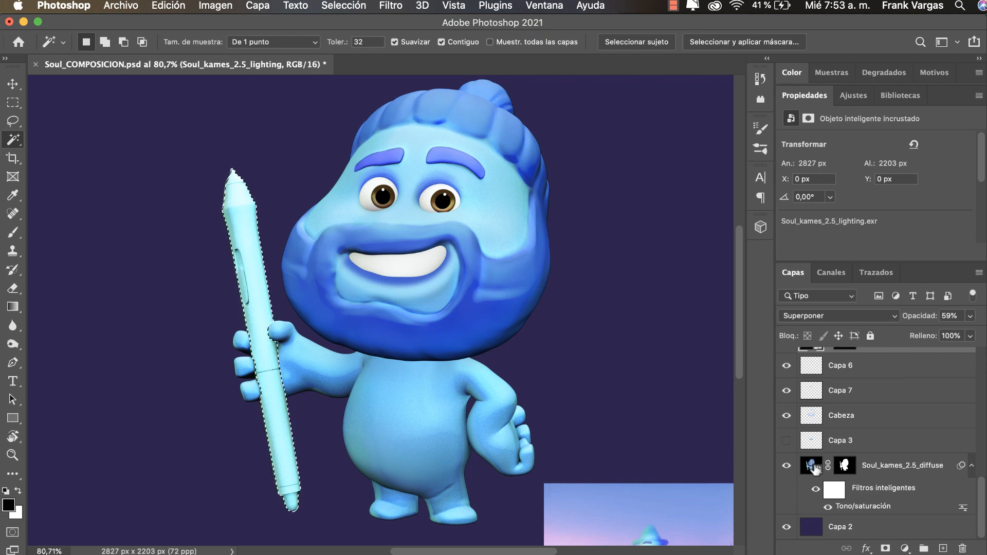
pyautogui.click(812, 467)
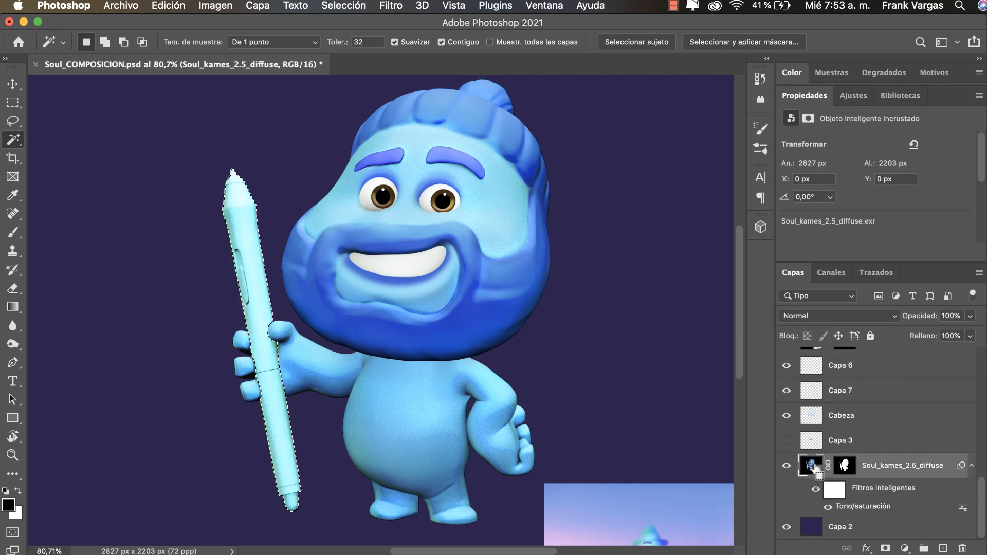
pyautogui.moveTo(813, 466); pyautogui.dragTo(837, 469)
pyautogui.scroll(12, 915, 416)
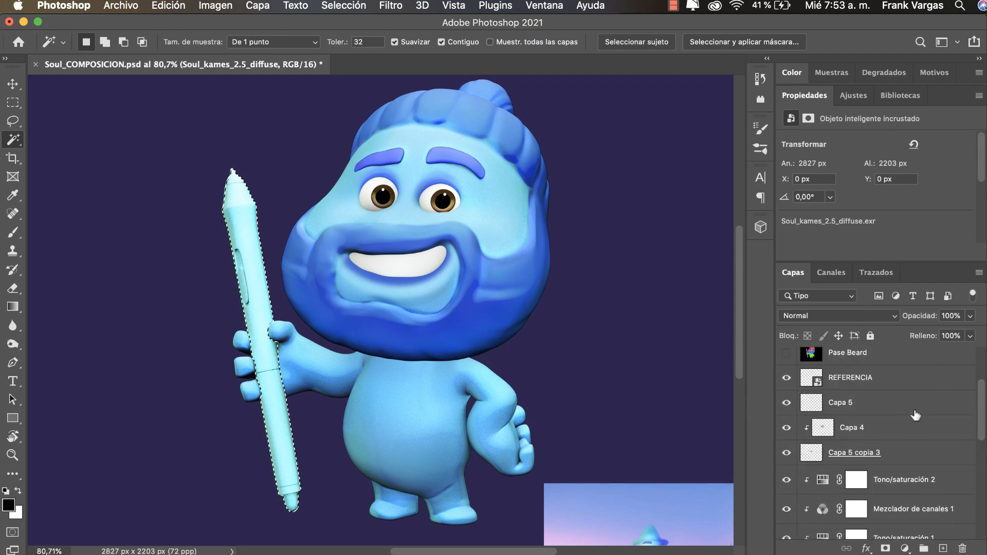
pyautogui.click(895, 424)
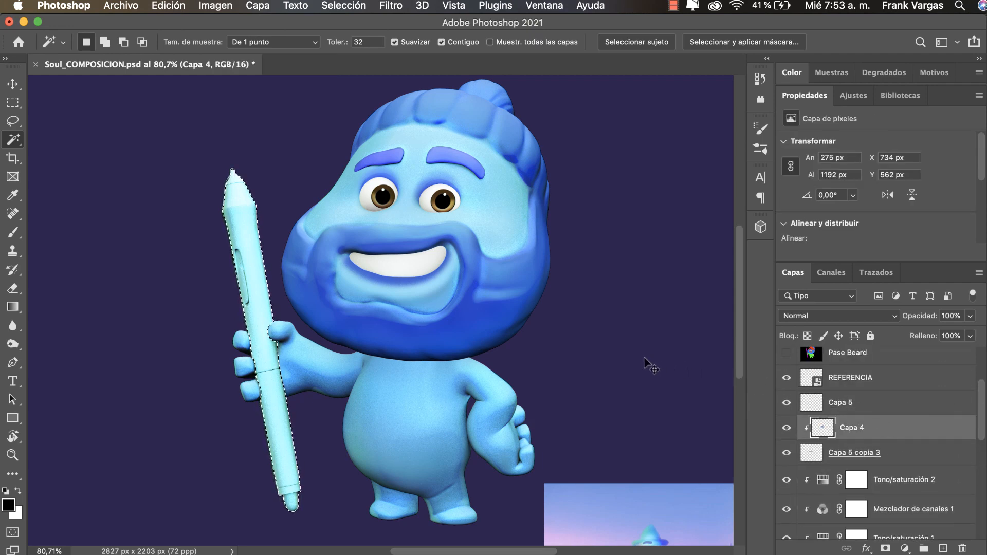
pyautogui.press('super+v')
pyautogui.press('v')
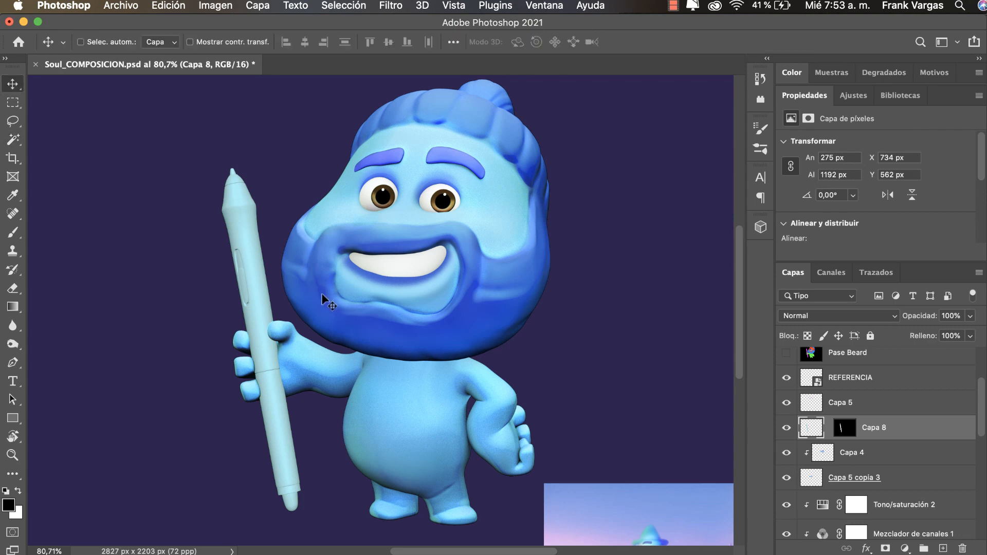
# Add an empty layer above the pasted pen's Capa 8 and merge the two layers into one
pyautogui.moveTo(316, 337); pyautogui.dragTo(293, 309)
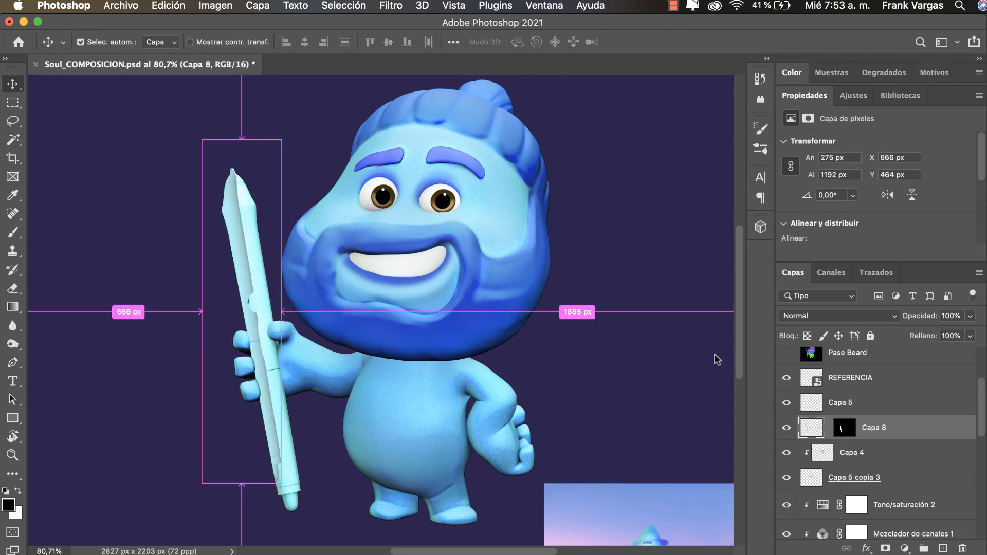
pyautogui.press('super+z')
pyautogui.click(942, 548)
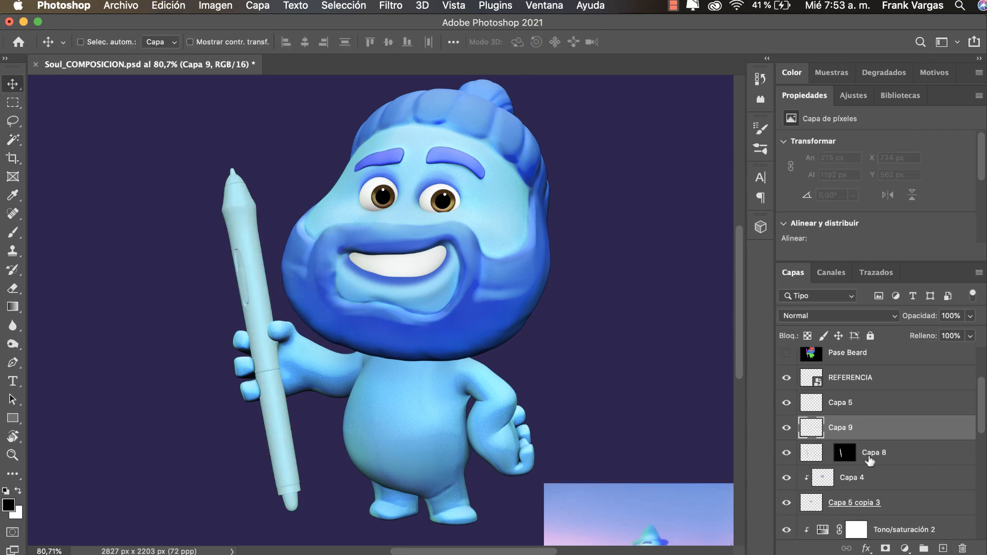
pyautogui.keyDown('super'); pyautogui.click(869, 451); pyautogui.keyUp('super')
pyautogui.press('super+e')
pyautogui.moveTo(338, 368)
pyautogui.mouseDown()
pyautogui.moveTo(274, 340)
pyautogui.moveTo(207, 338)
pyautogui.moveTo(254, 324)
pyautogui.moveTo(269, 364)
pyautogui.moveTo(325, 379)
pyautogui.mouseUp()
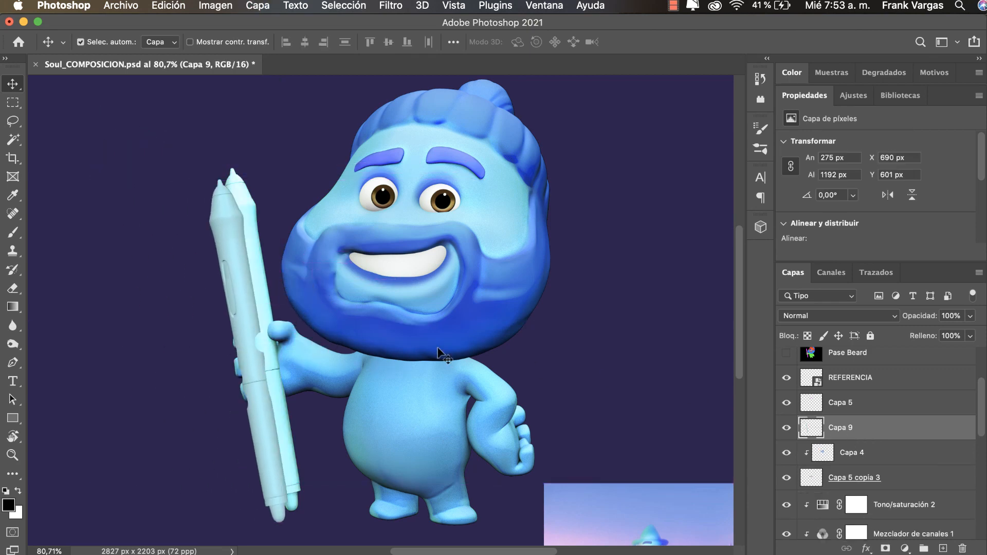
pyautogui.press('super+z')
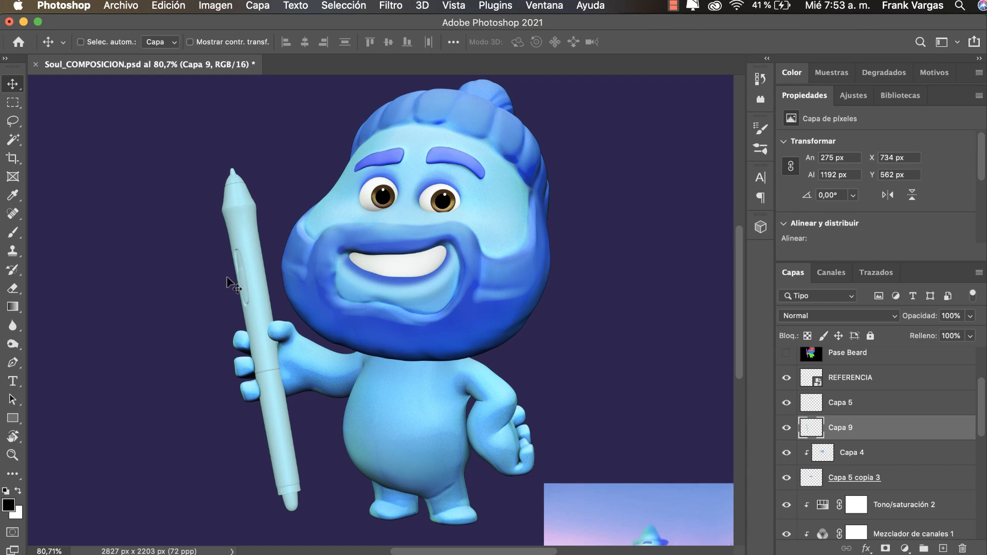
# Desaturate the pen on Capa 9 to neutral grey
pyautogui.press('super')
pyautogui.press('super+z')
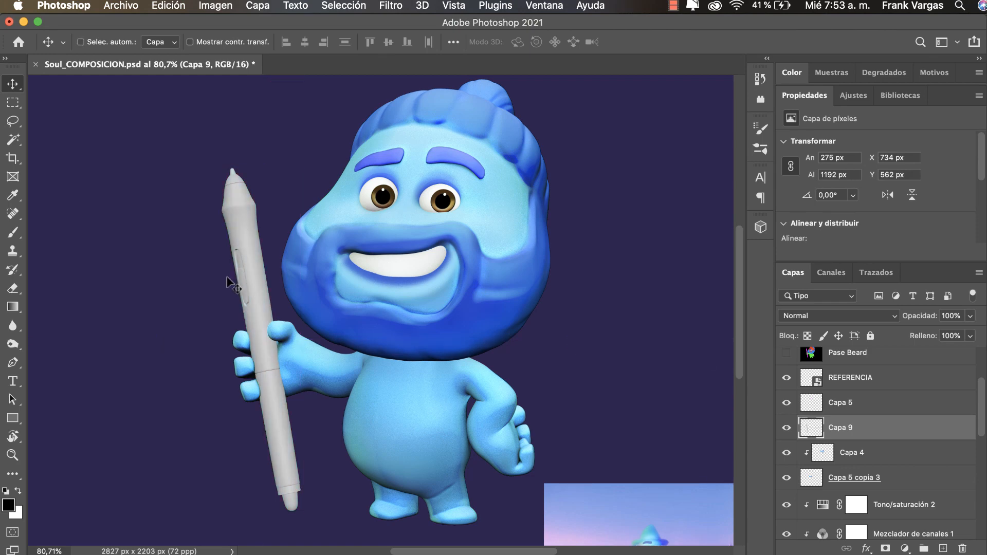
pyautogui.press('super')
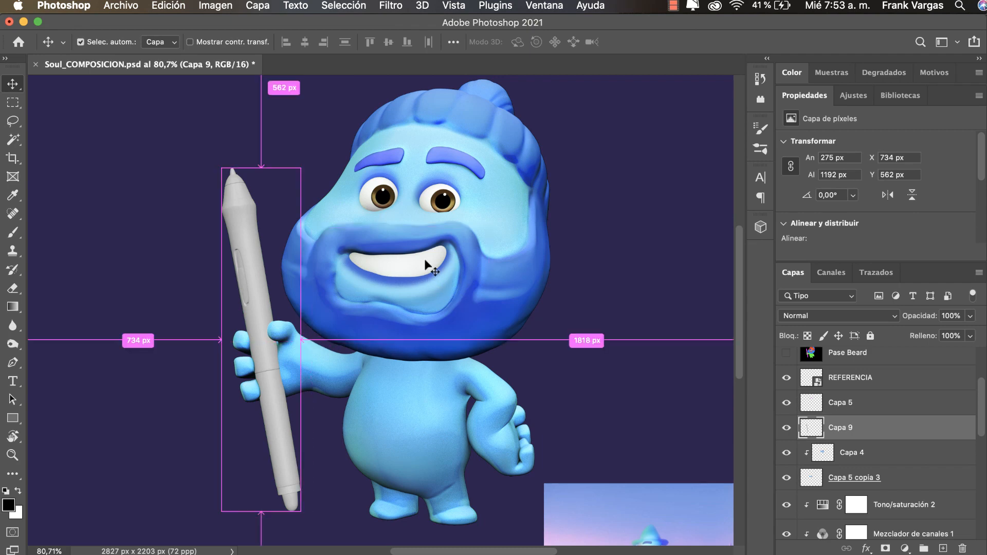
# Darken the pen on Capa 9 to near black with Levels, setting the input levels to 26, 0,16 and 245
pyautogui.press('super+l')
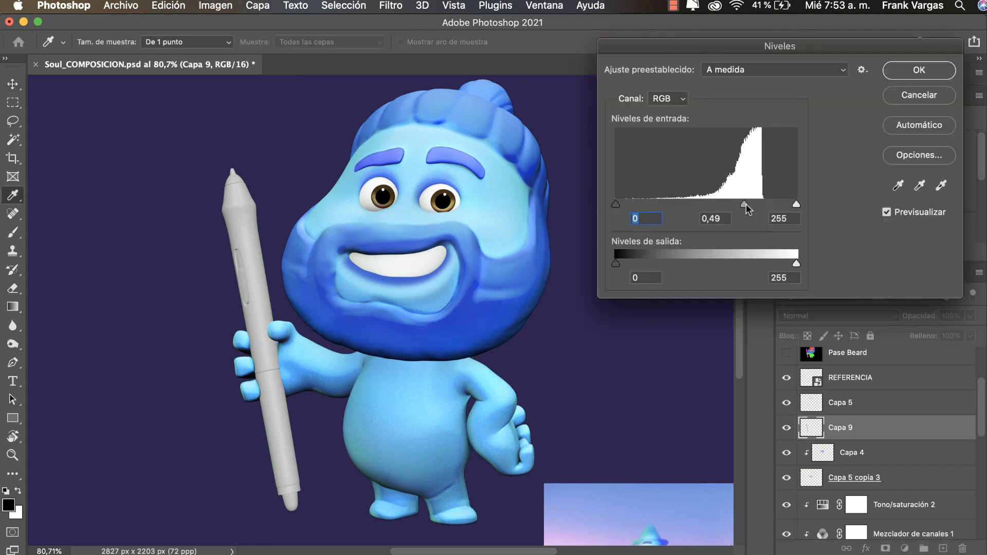
pyautogui.moveTo(746, 204); pyautogui.dragTo(751, 203)
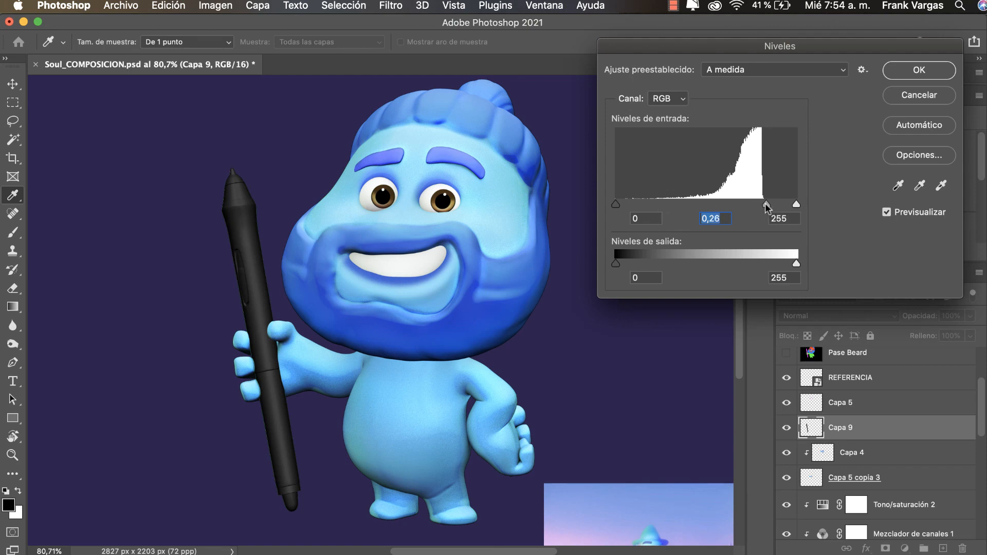
pyautogui.moveTo(616, 204); pyautogui.dragTo(634, 205)
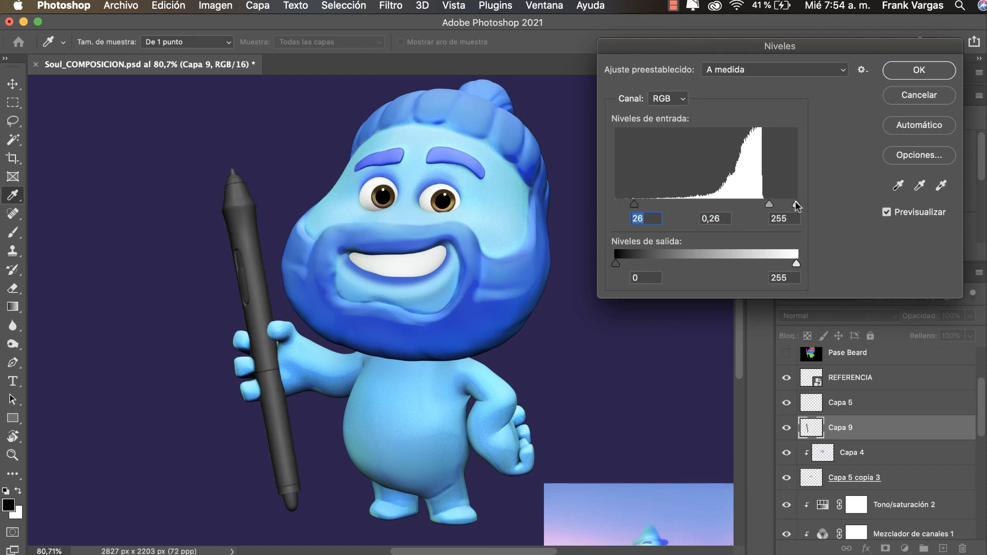
pyautogui.moveTo(769, 202); pyautogui.dragTo(773, 203)
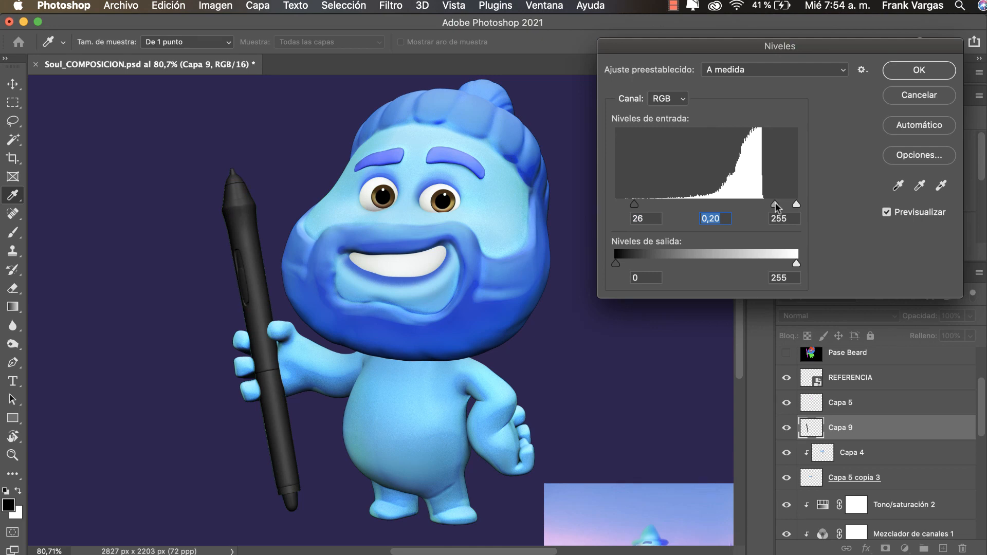
pyautogui.moveTo(775, 203); pyautogui.dragTo(790, 204)
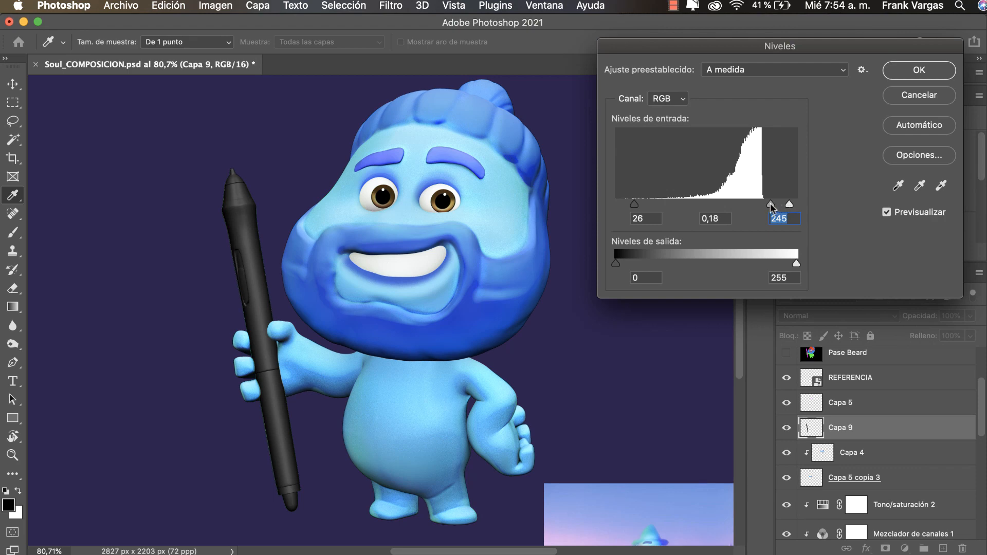
pyautogui.moveTo(770, 202); pyautogui.dragTo(773, 202)
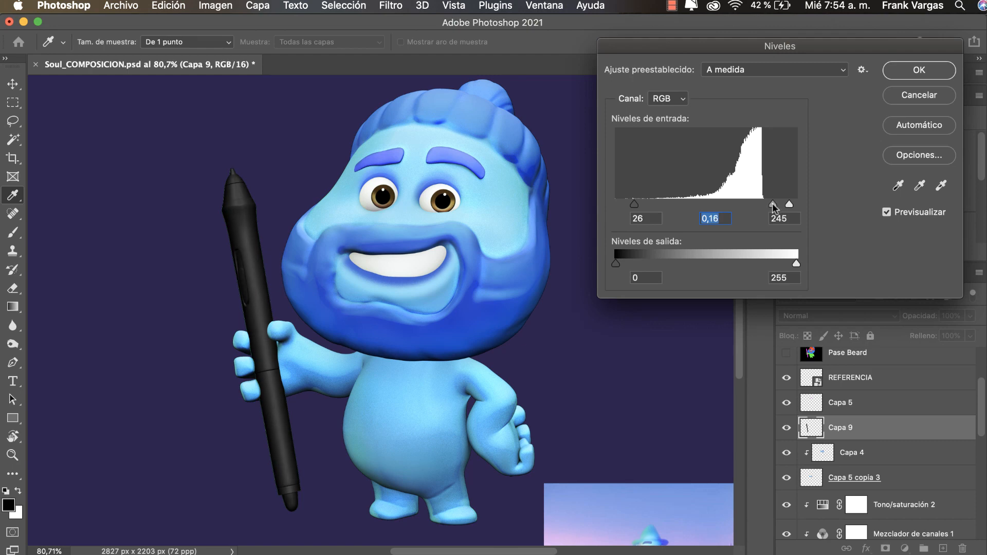
pyautogui.click(920, 71)
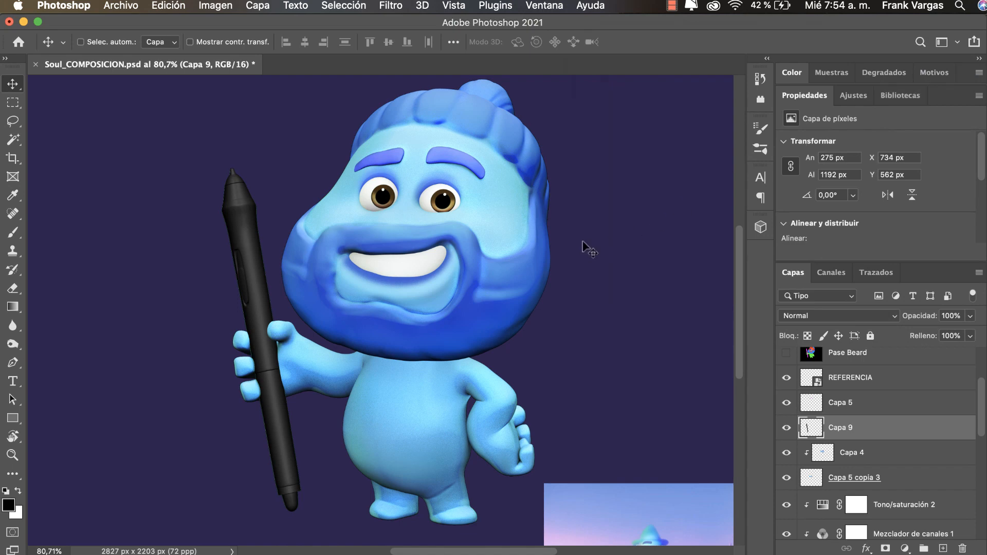
# Duplicate the Soul_kames_2.5_diffuse layer to just above REFERENCIA and delete the copy's smart filters
pyautogui.press('z')
pyautogui.moveTo(205, 194); pyautogui.dragTo(263, 223)
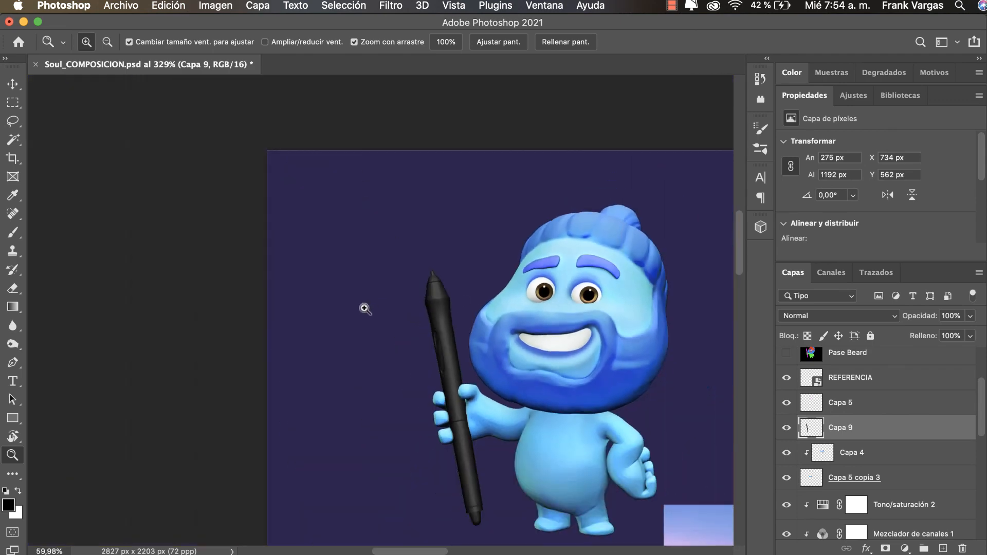
pyautogui.moveTo(366, 308); pyautogui.dragTo(216, 273)
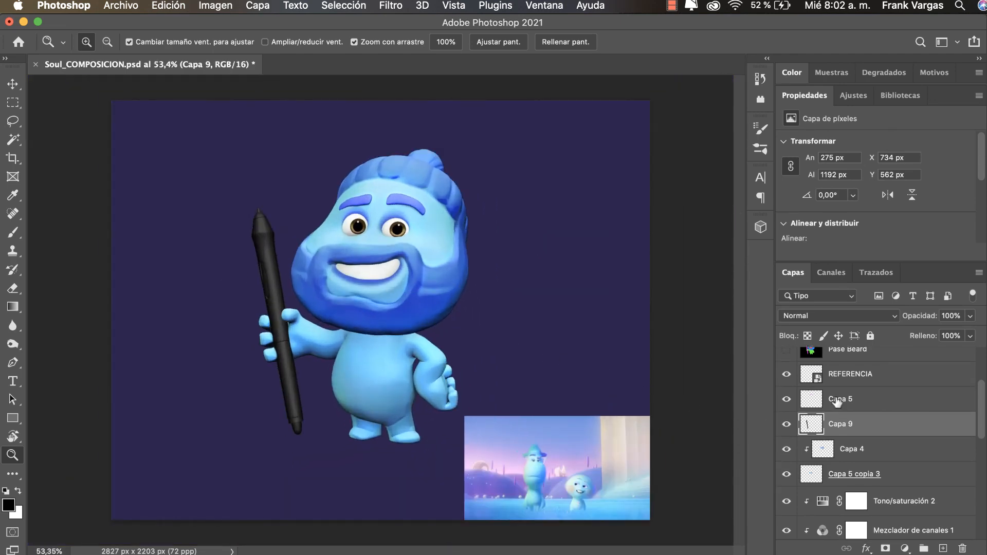
pyautogui.scroll(-10, 956, 463)
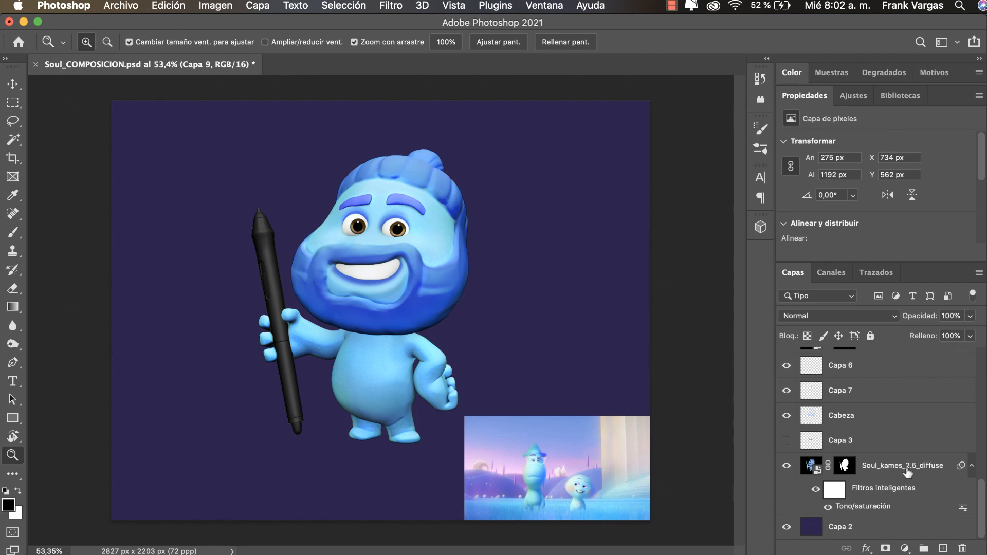
pyautogui.press('alt')
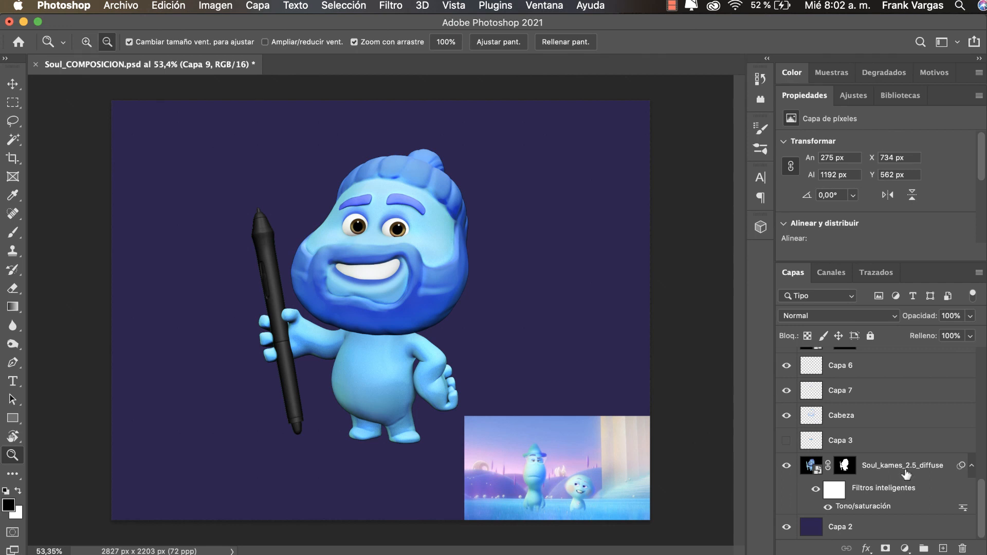
pyautogui.moveTo(905, 471)
pyautogui.mouseDown()
pyautogui.moveTo(916, 288)
pyautogui.moveTo(900, 497)
pyautogui.moveTo(899, 476)
pyautogui.mouseUp()
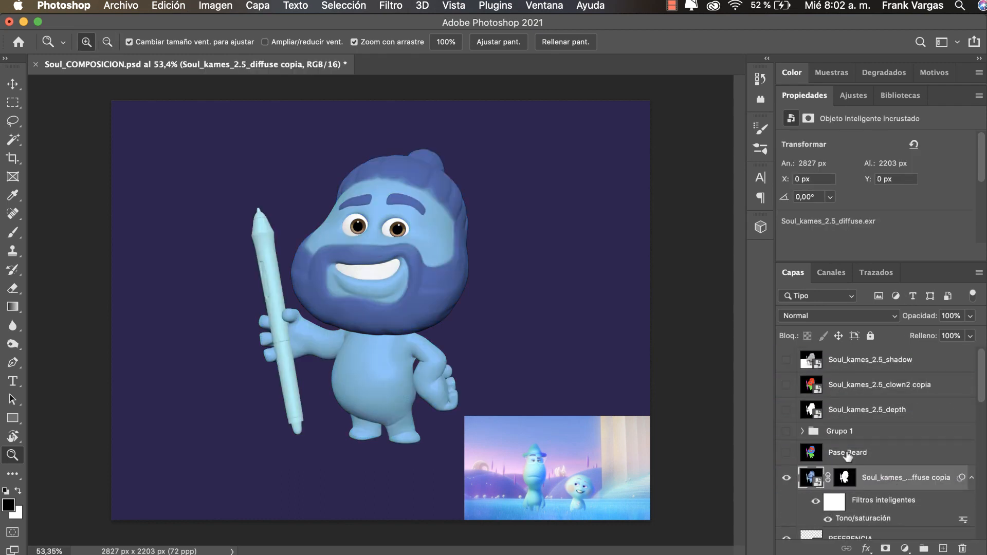
pyautogui.moveTo(910, 498); pyautogui.dragTo(962, 547)
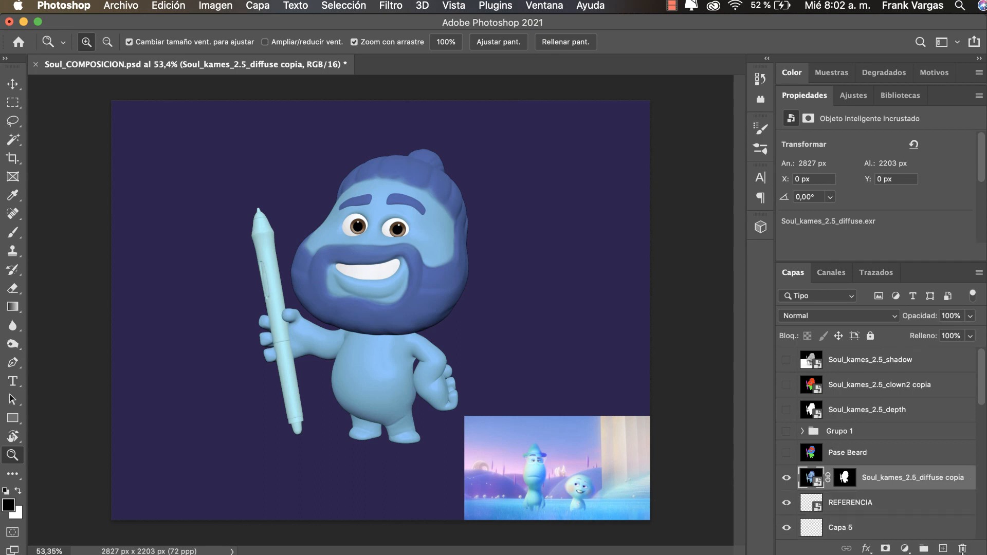
# Compare the original diffuse render with the retouched composite by repeatedly hiding and showing the Soul_kames_2.5_diffuse copia layer
pyautogui.click(787, 480)
pyautogui.click(787, 480)
pyautogui.click(787, 479)
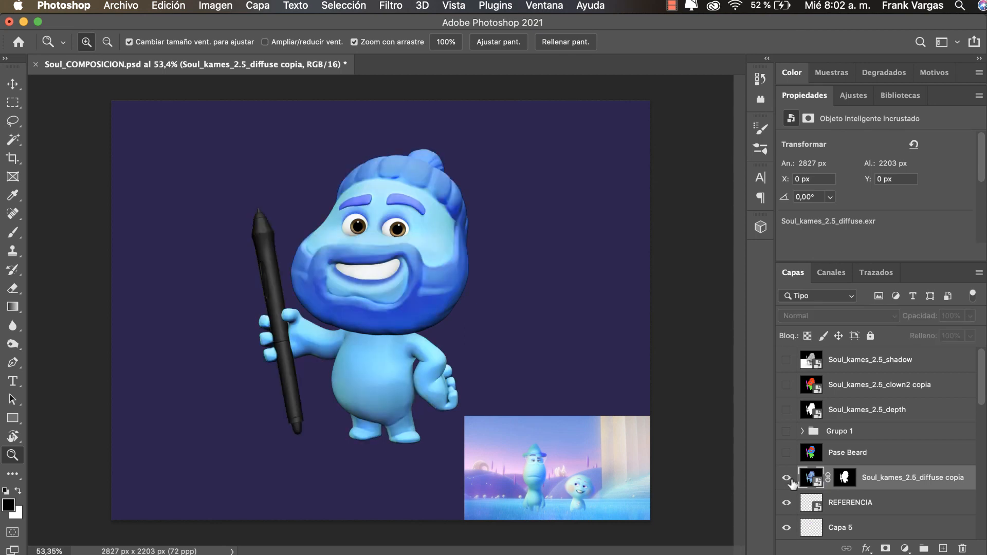
pyautogui.click(787, 480)
pyautogui.click(787, 480)
pyautogui.click(787, 480)
pyautogui.click(787, 480)
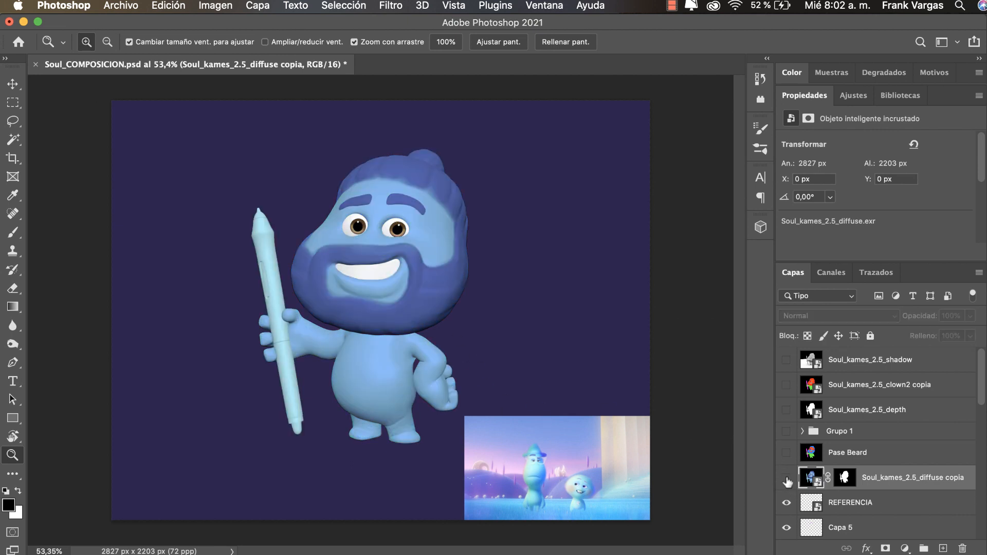
pyautogui.click(787, 480)
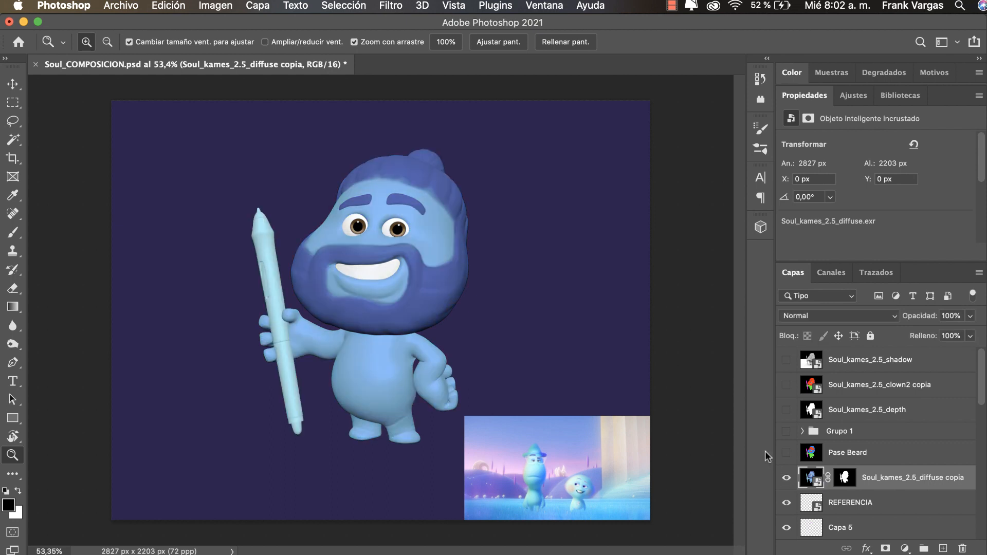